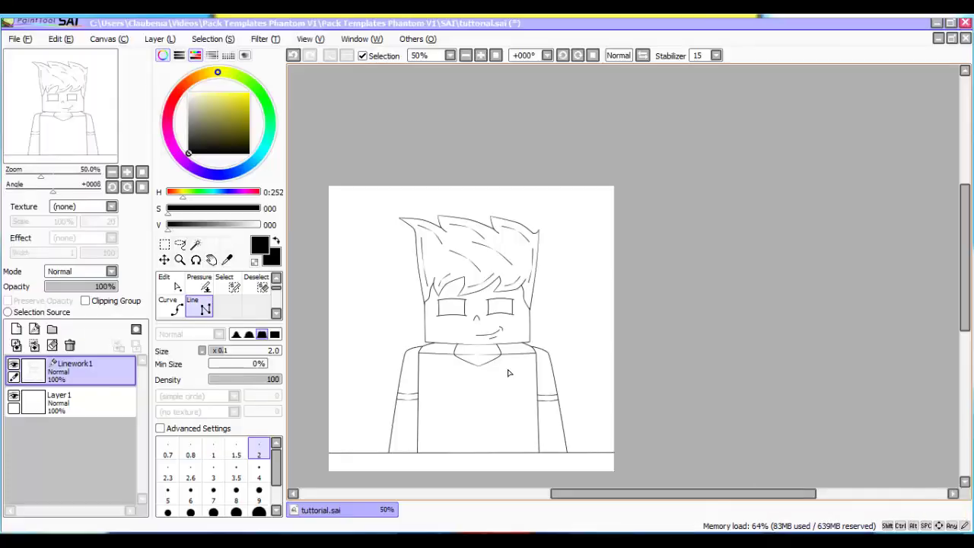
key(Left)
key(Left)
scroll(510, 373, up, 1)
key(Left)
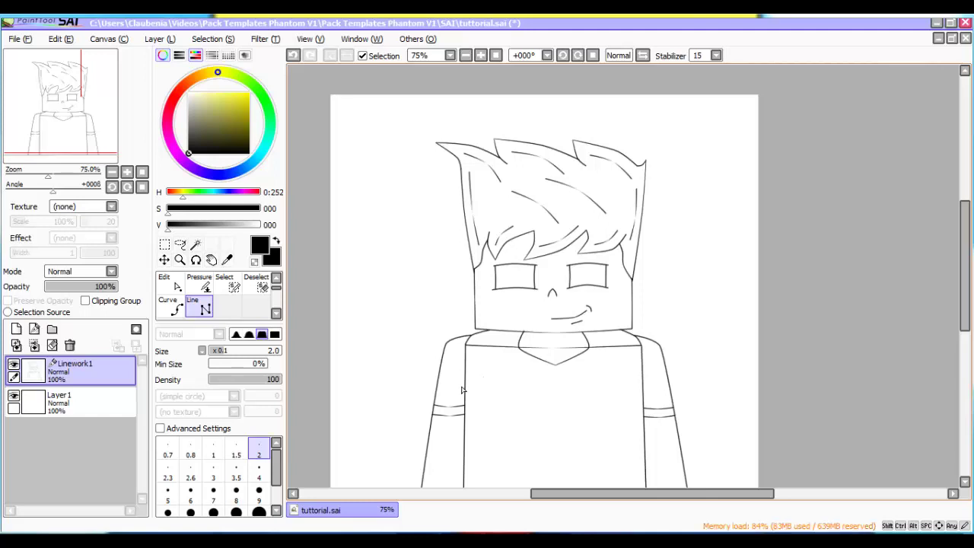
scroll(436, 324, down, 1)
key(Down)
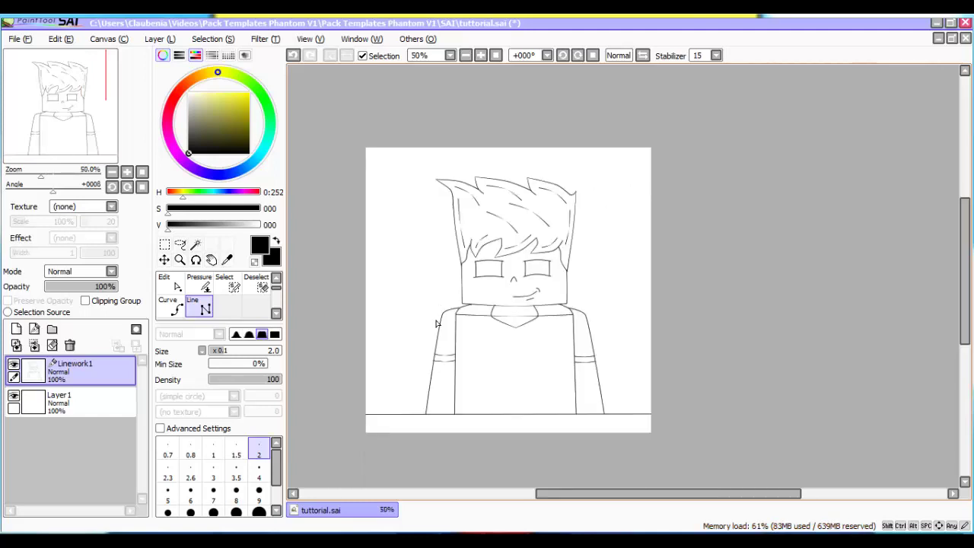
key(Left)
key(Left)
scroll(437, 324, up, 1)
scroll(436, 324, down, 1)
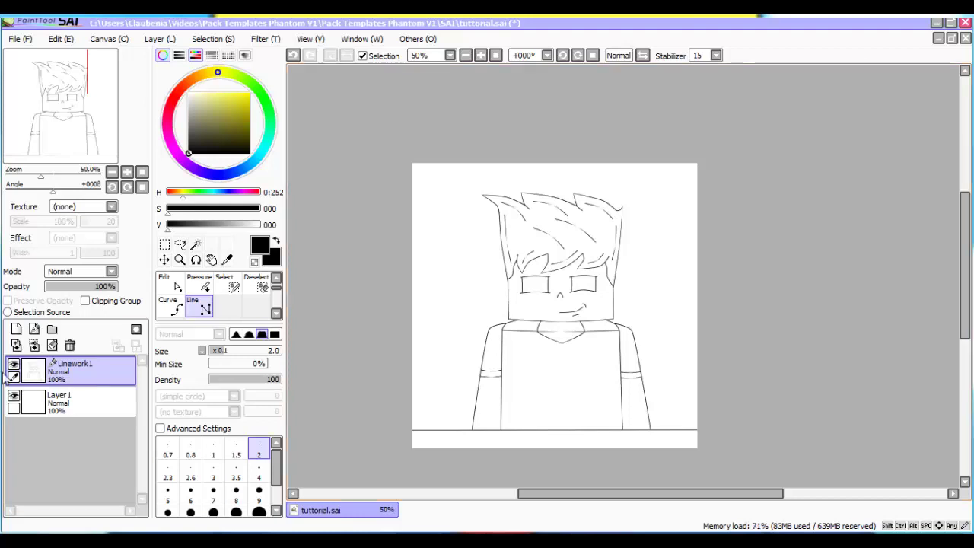
Select the front torso area of the shirt with the Magic Wand on the Linework1 layer
click(83, 397)
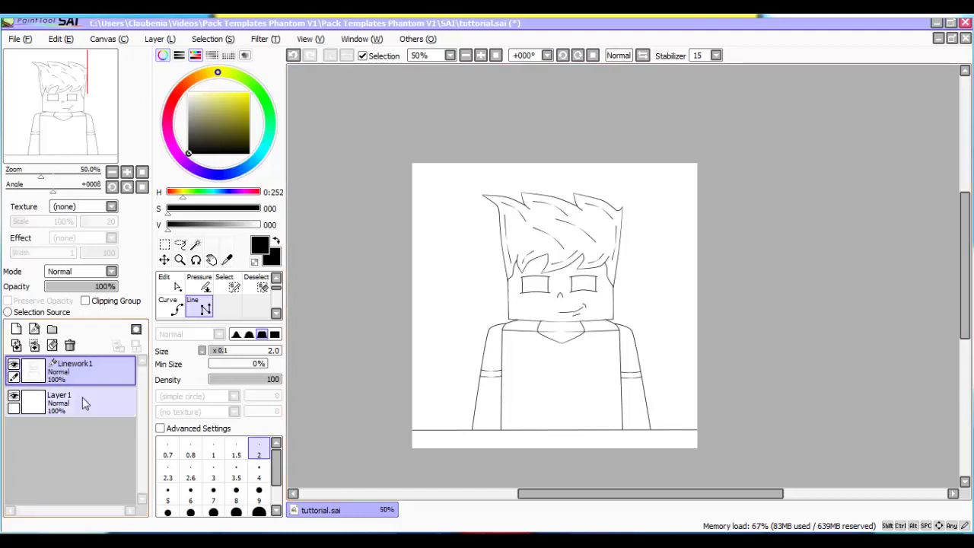
click(78, 376)
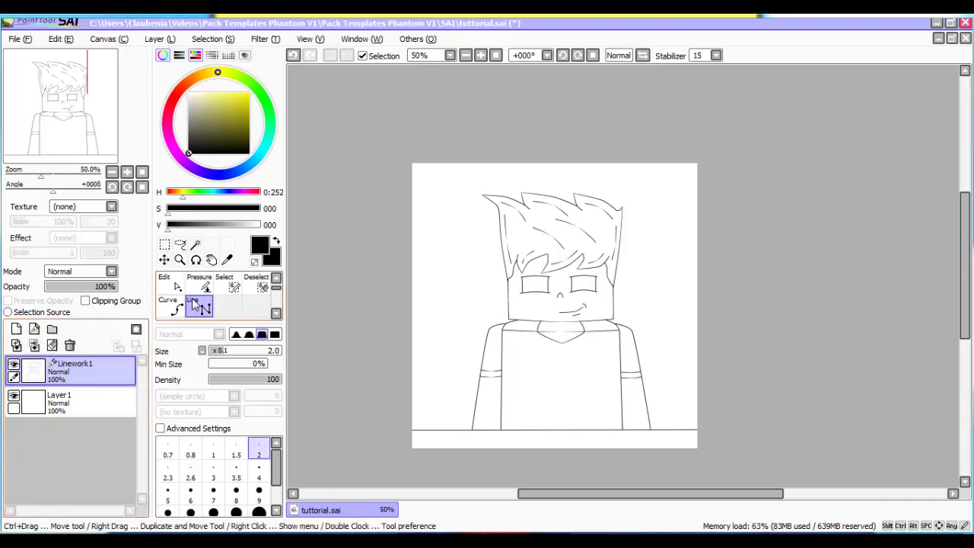
scroll(194, 304, up, 1)
scroll(194, 303, down, 2)
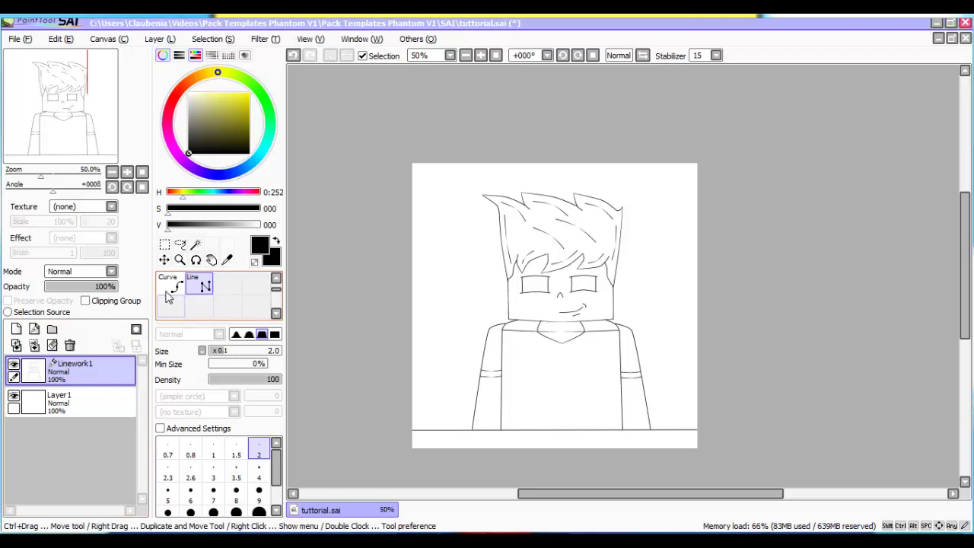
click(196, 245)
scroll(570, 369, up, 1)
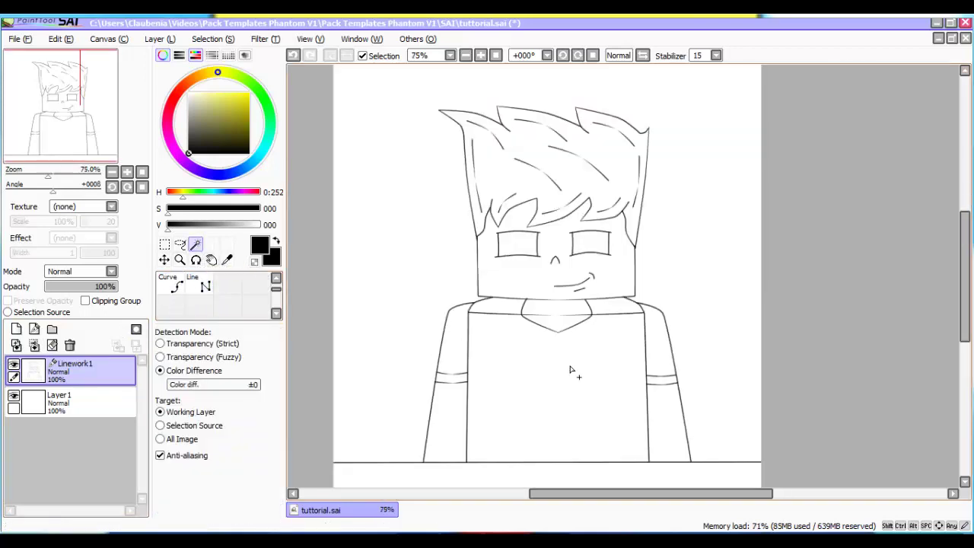
click(573, 379)
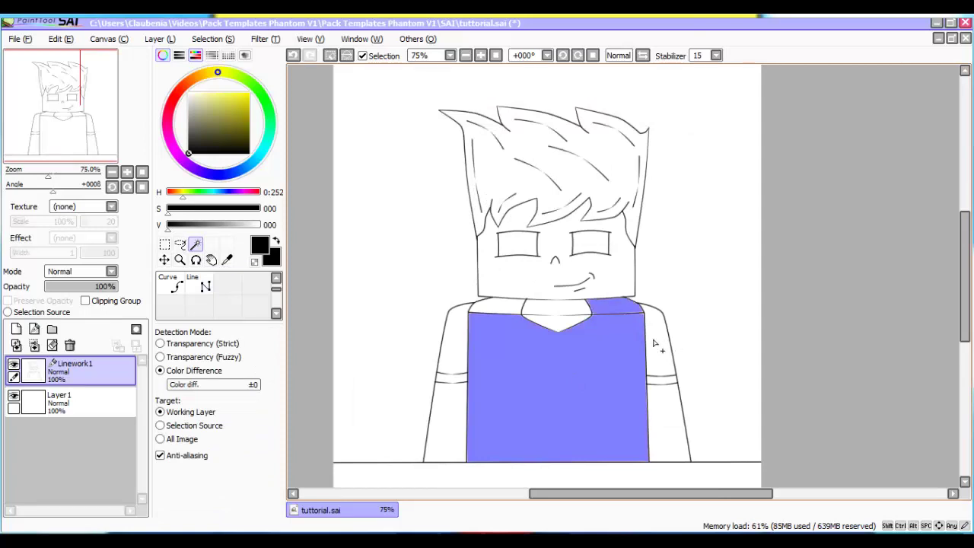
click(500, 309)
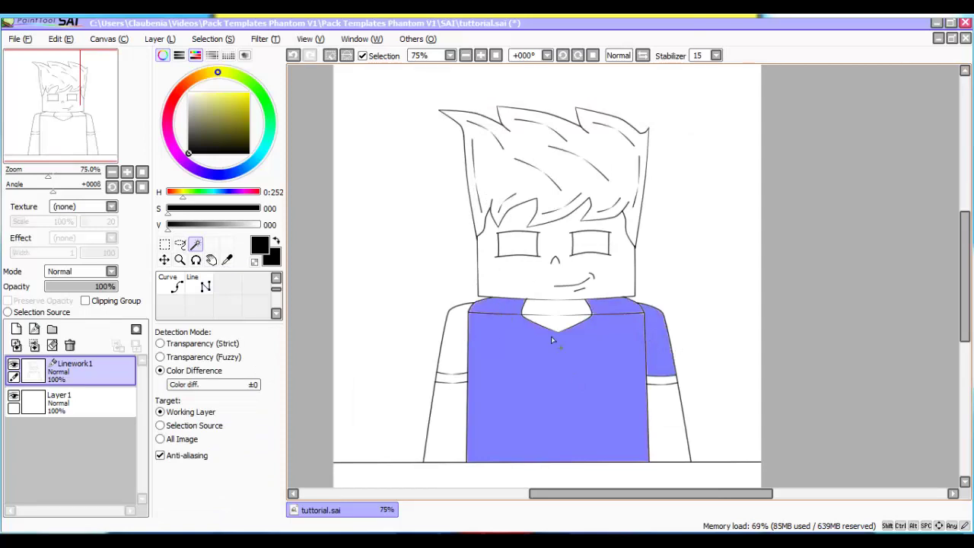
key(ctrl+z)
key(ctrl+z)
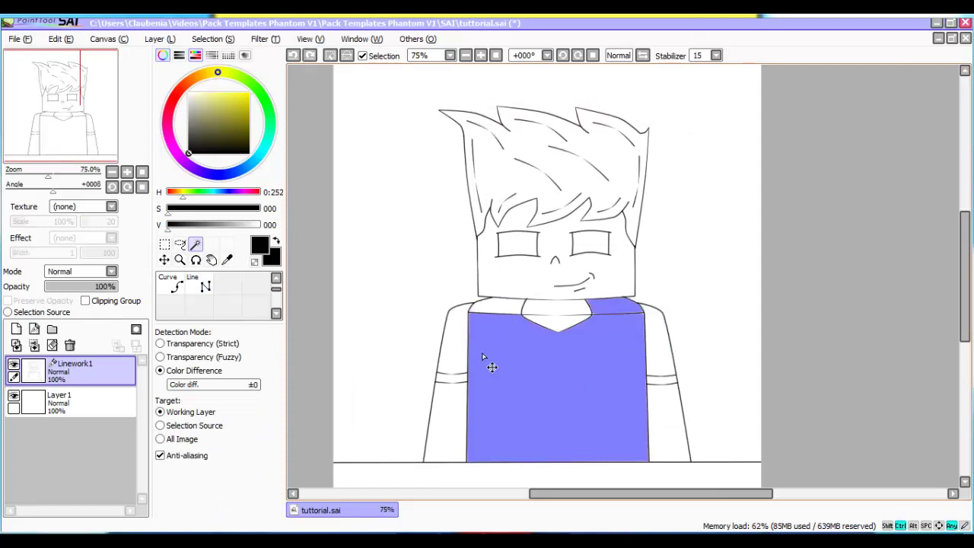
key(ctrl+z)
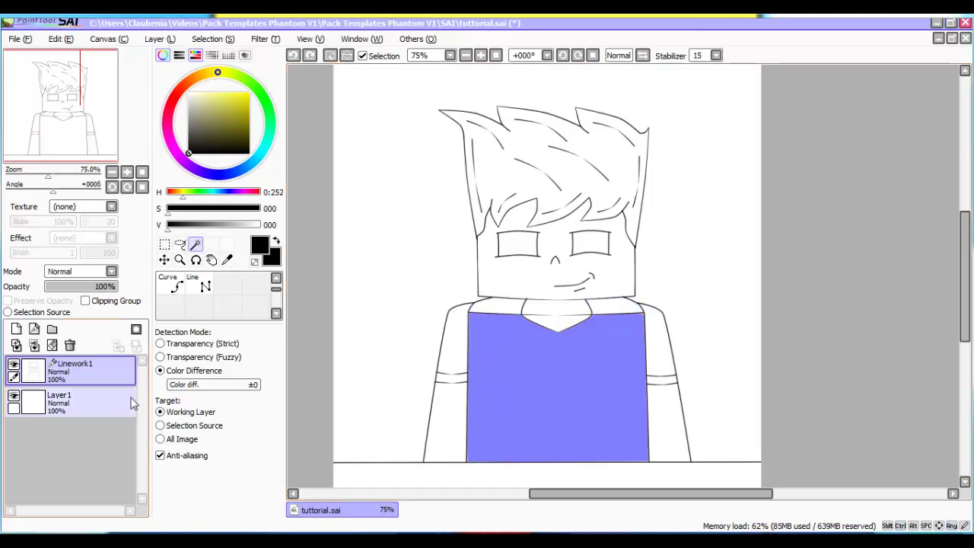
Make Layer1 active and set up the Pen with a pure red colour, saturation 255 and value 255
scroll(177, 291, up, 2)
scroll(174, 291, down, 1)
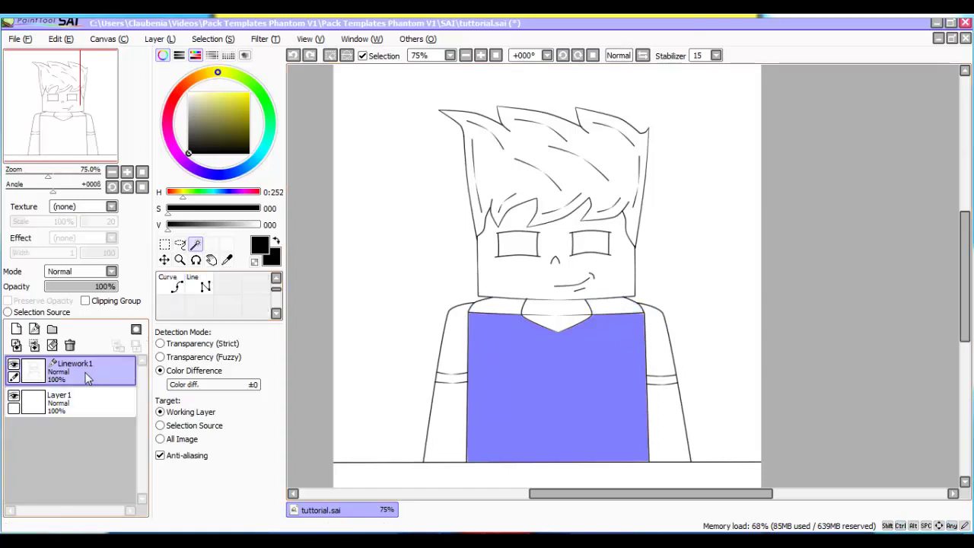
click(84, 402)
click(172, 284)
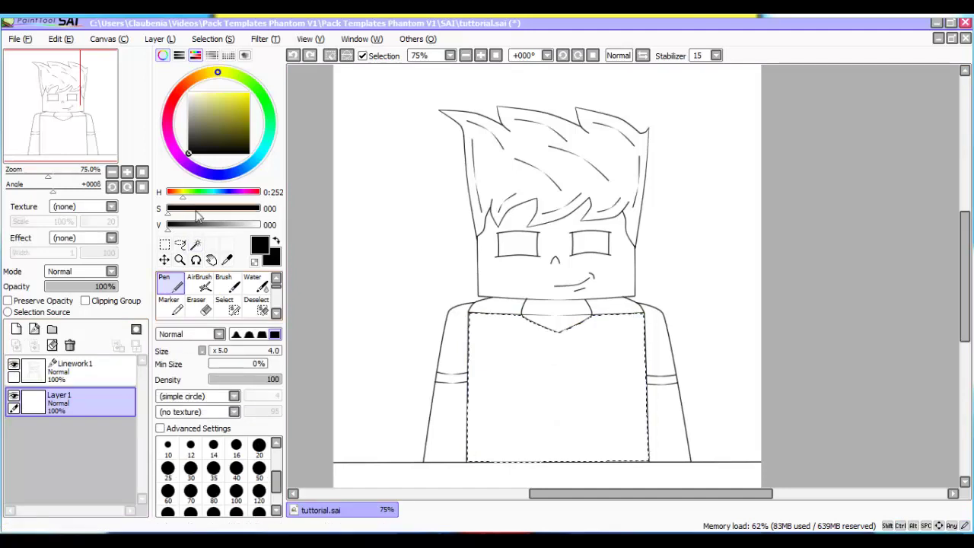
click(226, 73)
click(173, 101)
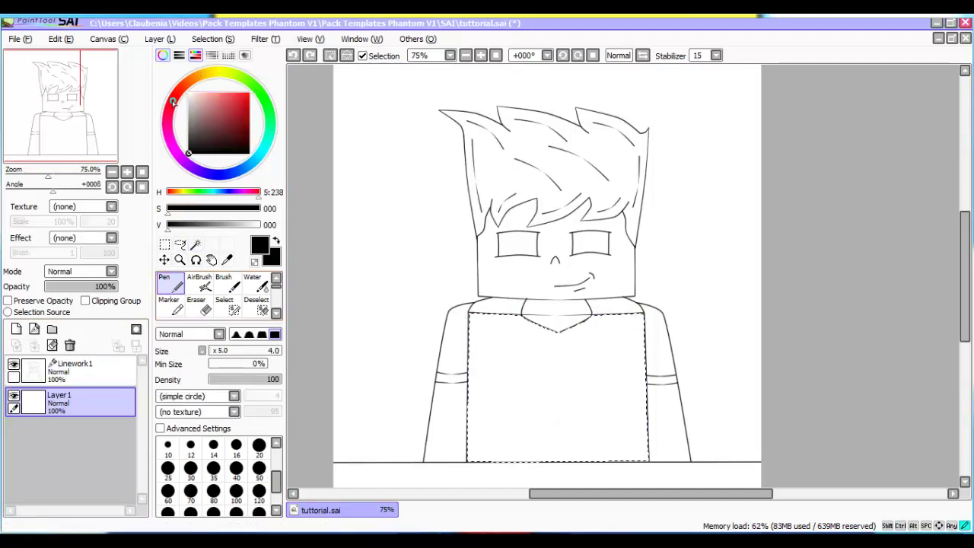
drag(231, 113, 255, 88)
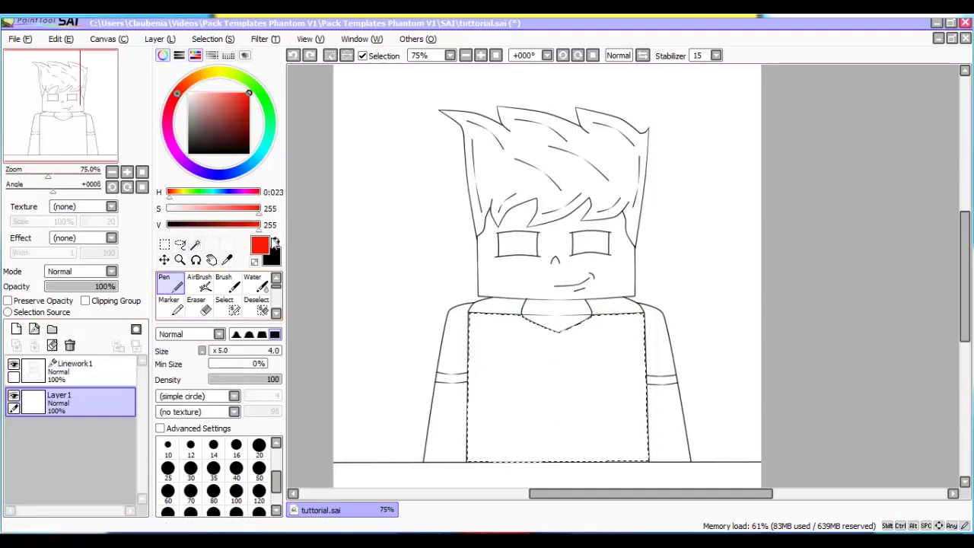
drag(256, 193, 281, 191)
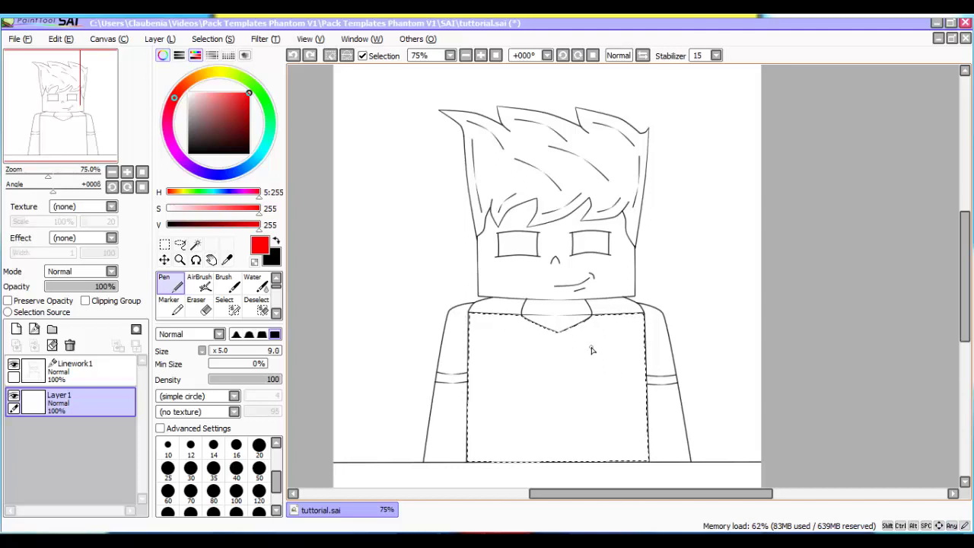
Set the Pen size to 50 and paint the whole selected torso area solid red
key(bracketright)
key(bracketright)
key(bracketright)
key(bracketright)
key(bracketright)
key(bracketright)
key(bracketright)
key(bracketright)
key(bracketright)
key(bracketright)
key(bracketright)
key(bracketright)
key(bracketright)
key(bracketright)
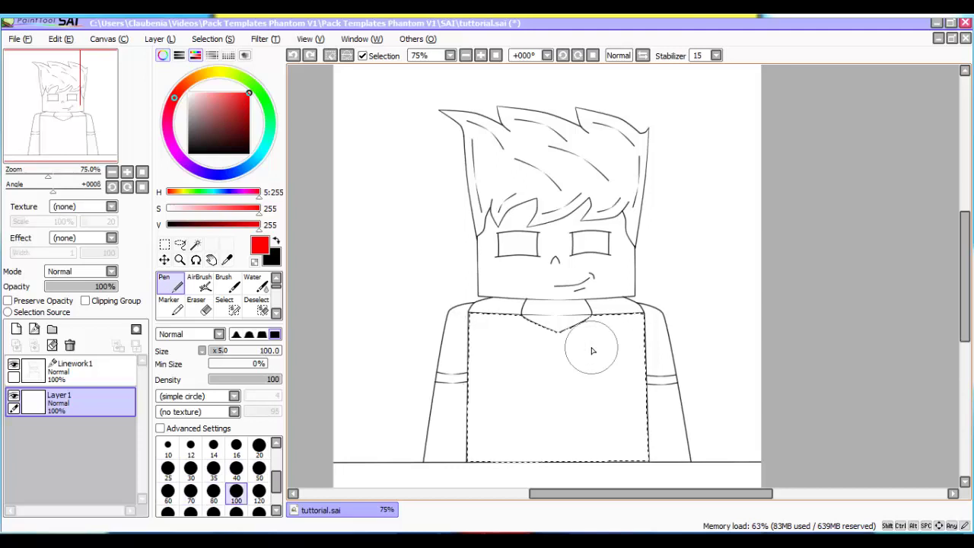
key(bracketleft)
key(bracketleft)
key(bracketleft)
key(bracketleft)
key(bracketleft)
key(bracketleft)
key(bracketleft)
key(bracketleft)
key(bracketleft)
key(bracketleft)
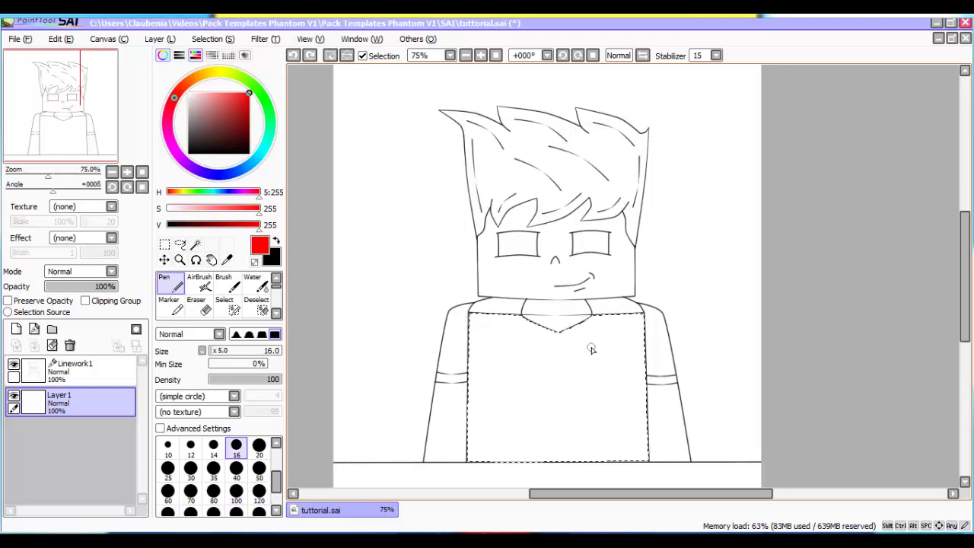
key(bracketright)
key(bracketright)
key(bracketright)
key(bracketright)
key(bracketright)
key(bracketright)
key(bracketright)
key(bracketright)
key(bracketright)
key(bracketright)
key(bracketright)
key(bracketleft)
key(bracketleft)
key(bracketleft)
key(bracketleft)
key(bracketleft)
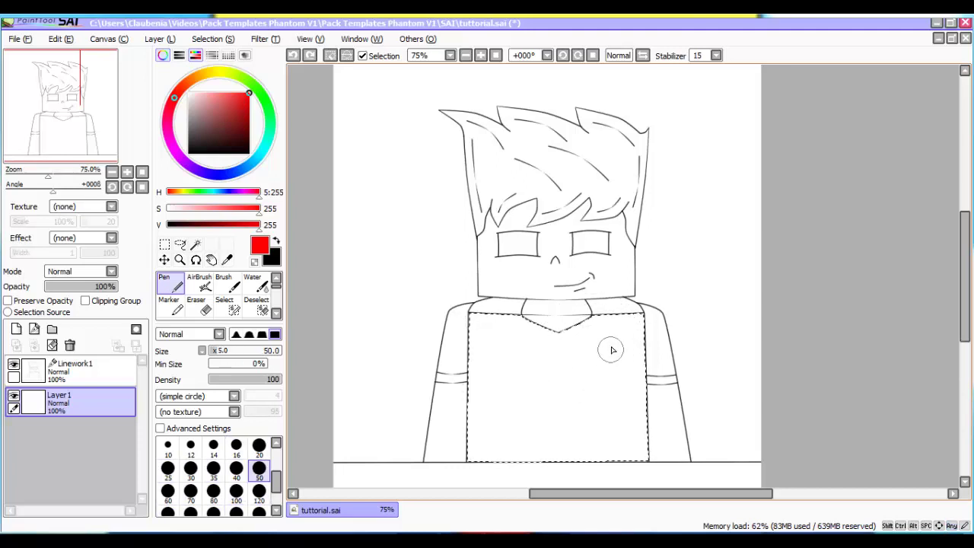
mouse_move(612, 350)
mouse_down()
mouse_move(671, 322)
mouse_move(607, 307)
mouse_move(502, 306)
mouse_move(530, 338)
mouse_move(673, 341)
mouse_move(552, 379)
mouse_move(695, 416)
mouse_move(486, 471)
mouse_move(630, 439)
mouse_move(653, 451)
mouse_move(581, 434)
mouse_up()
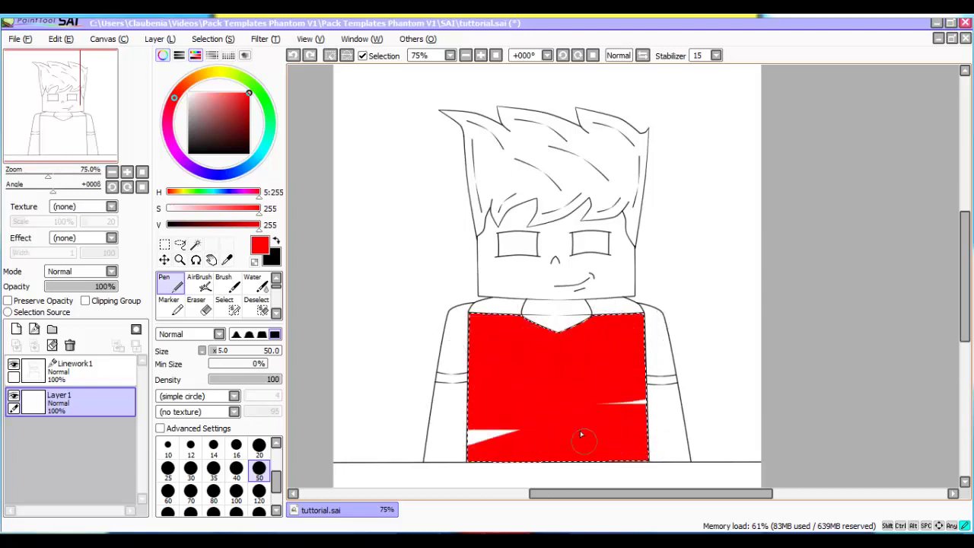
drag(498, 430, 460, 475)
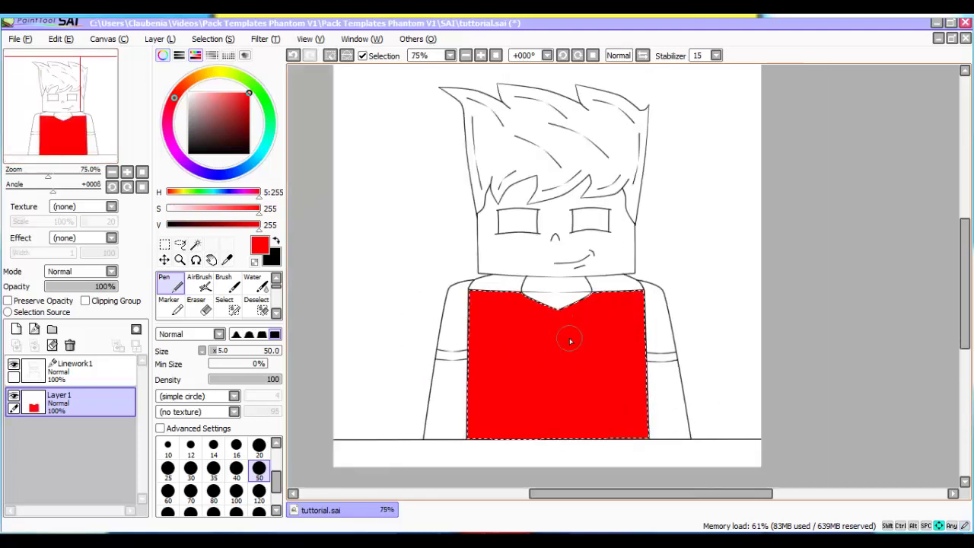
Shade the torso's edges and neckline with the AirBrush at size 50 in dark red, value 110
scroll(570, 340, up, 1)
drag(259, 225, 213, 225)
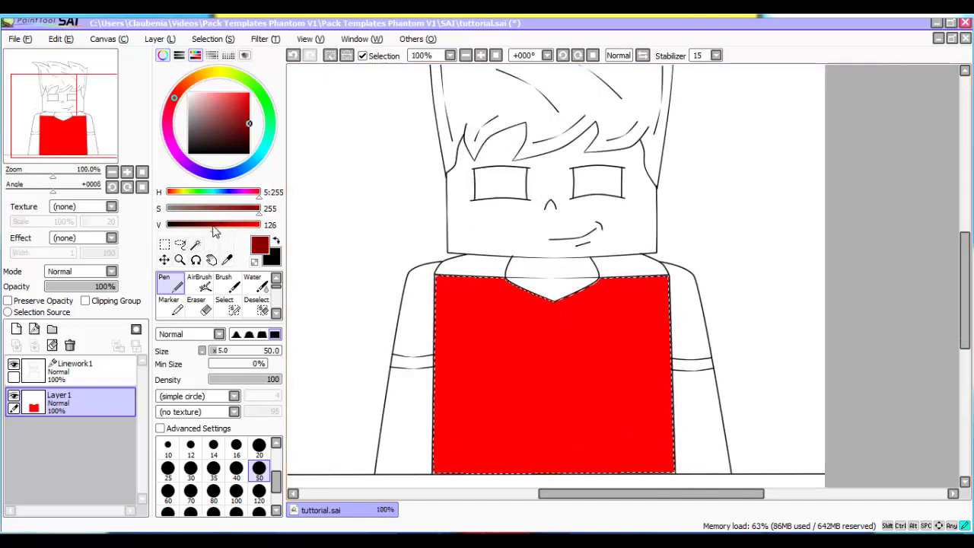
click(205, 283)
click(209, 227)
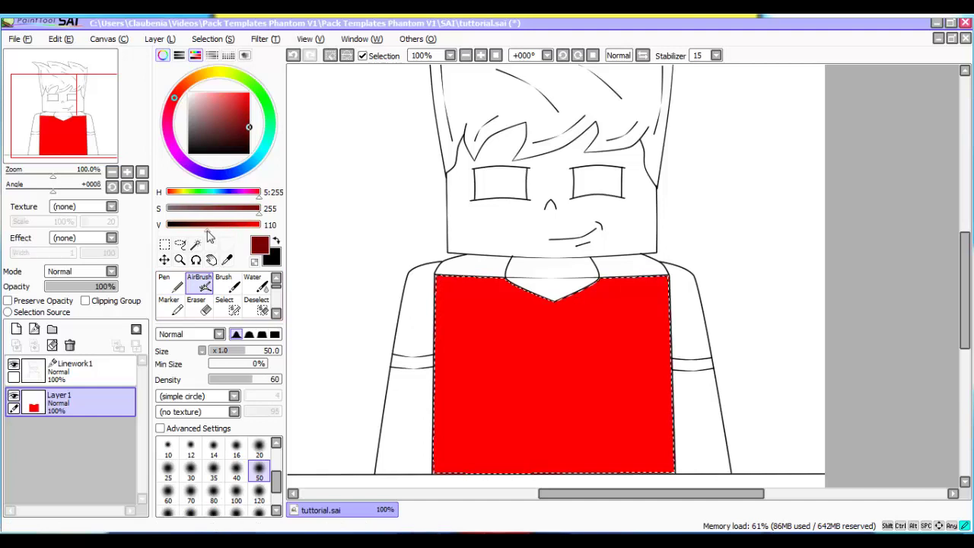
mouse_move(605, 281)
mouse_down()
mouse_move(548, 309)
mouse_move(435, 285)
mouse_move(447, 286)
mouse_move(439, 419)
mouse_move(453, 517)
mouse_move(450, 277)
mouse_move(626, 317)
mouse_move(660, 286)
mouse_move(657, 491)
mouse_move(668, 331)
mouse_move(670, 367)
mouse_move(658, 311)
mouse_move(664, 467)
mouse_move(448, 471)
mouse_up()
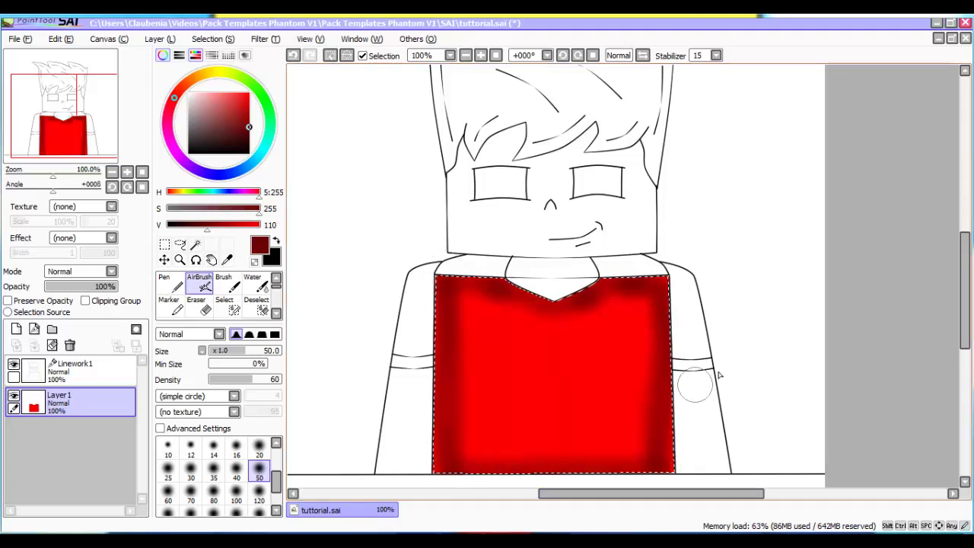
Airbrush diagonal dark red fold shadows running inward from both sides of the shirt
mouse_move(656, 396)
mouse_down()
mouse_move(624, 398)
mouse_move(681, 378)
mouse_move(580, 410)
mouse_up()
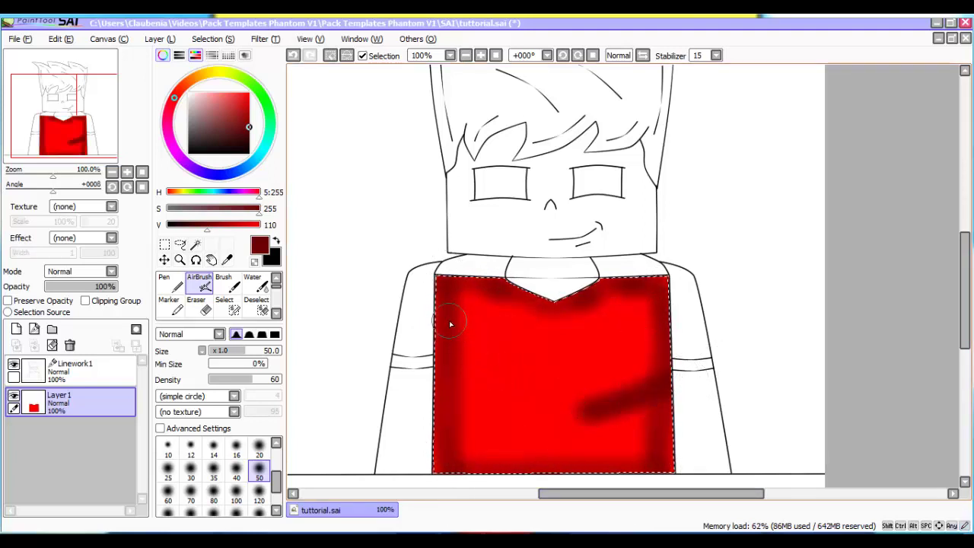
drag(449, 324, 476, 342)
mouse_move(430, 393)
mouse_down()
mouse_move(435, 424)
mouse_move(463, 429)
mouse_move(487, 449)
mouse_up()
mouse_move(640, 301)
mouse_down()
mouse_move(594, 370)
mouse_move(633, 330)
mouse_move(559, 430)
mouse_move(552, 464)
mouse_move(497, 407)
mouse_move(504, 381)
mouse_move(449, 370)
mouse_move(478, 404)
mouse_move(605, 392)
mouse_up()
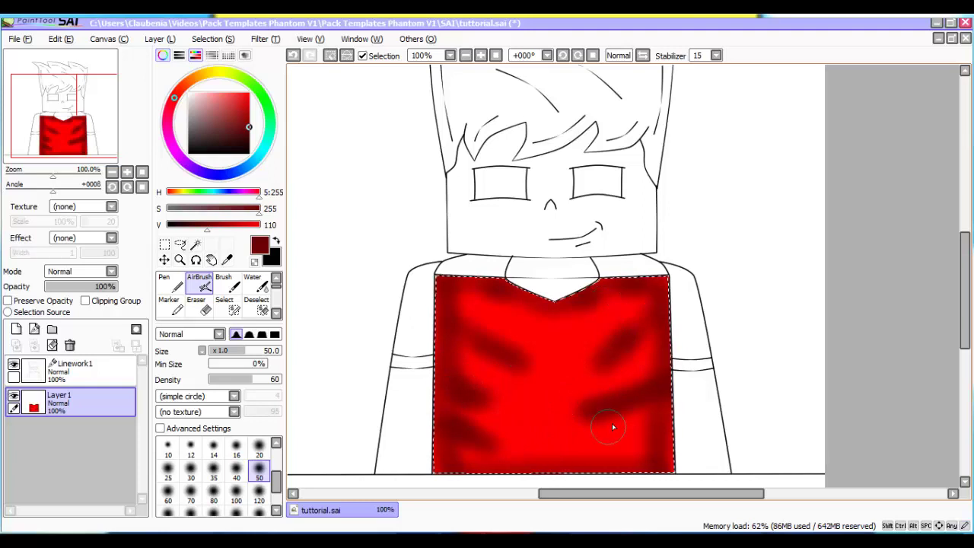
mouse_move(613, 427)
mouse_down()
mouse_move(634, 403)
mouse_move(547, 437)
mouse_move(654, 354)
mouse_move(654, 324)
mouse_move(531, 394)
mouse_move(633, 347)
mouse_up()
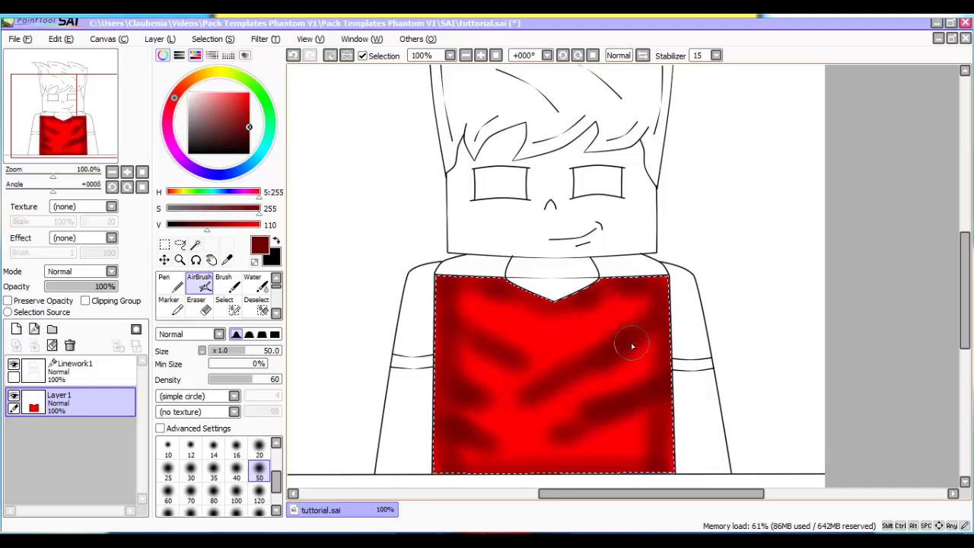
Soften the shirt's edge shading and fold shadows with the Blur brush at size 50
scroll(262, 308, down, 2)
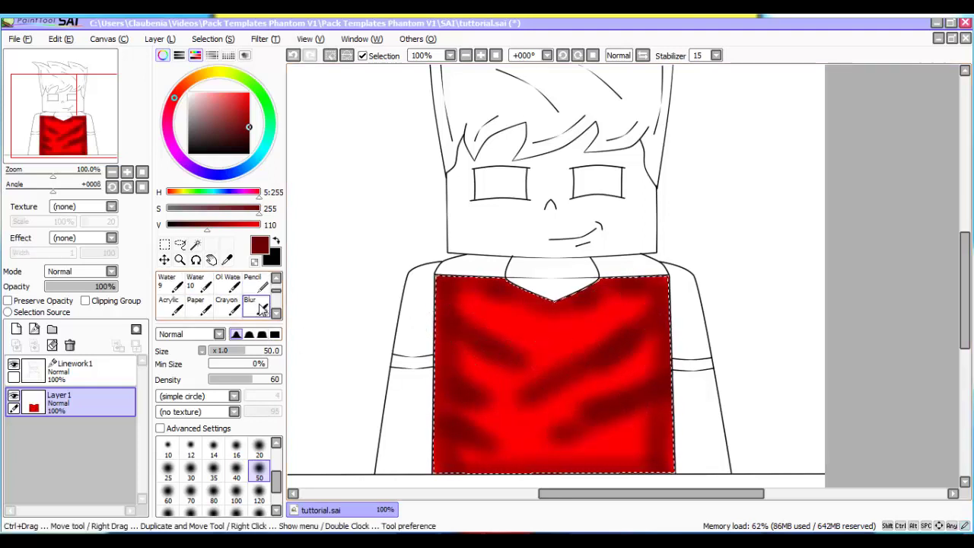
click(261, 308)
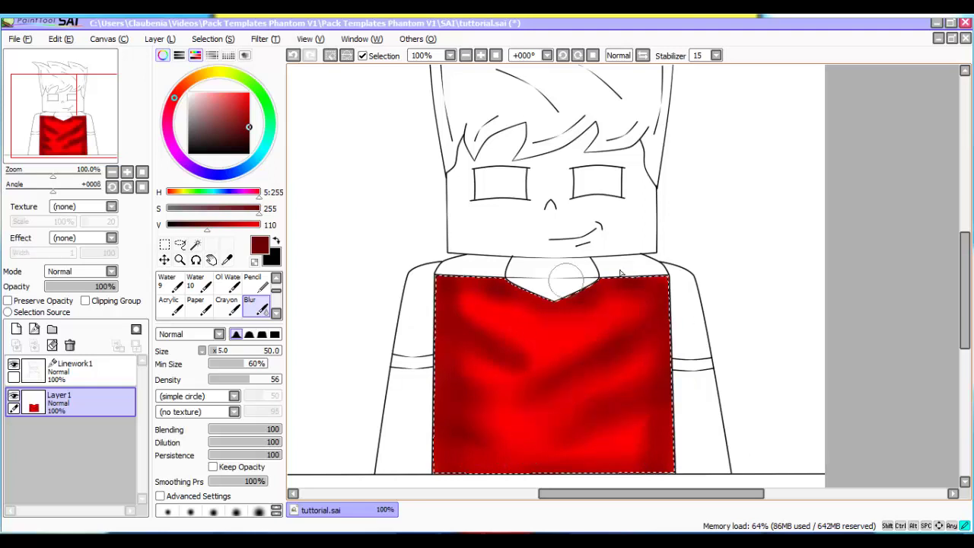
scroll(526, 433, down, 2)
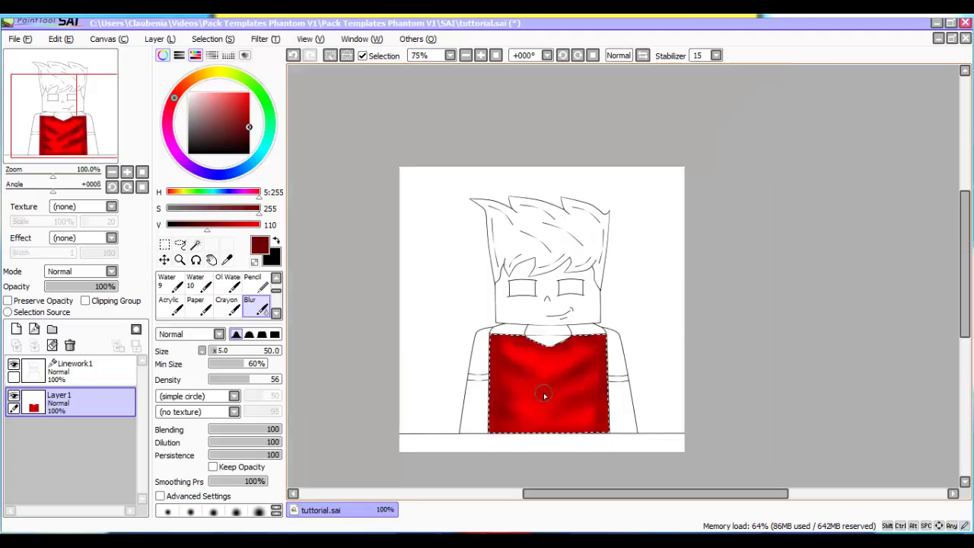
scroll(555, 381, up, 1)
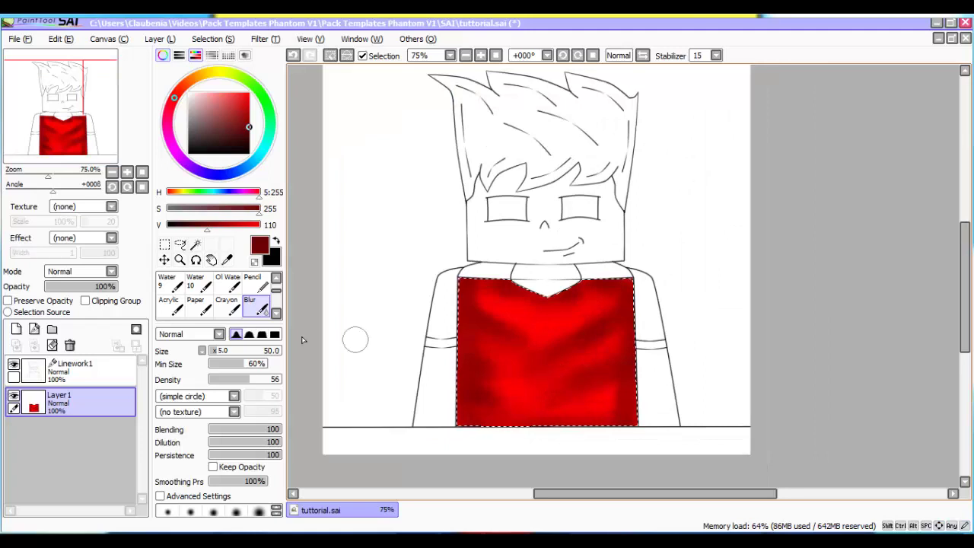
Paint bright red highlights, value 255, with the Pen at size 50 down the shirt's centre and diagonally out to both sides
scroll(205, 297, up, 3)
click(169, 283)
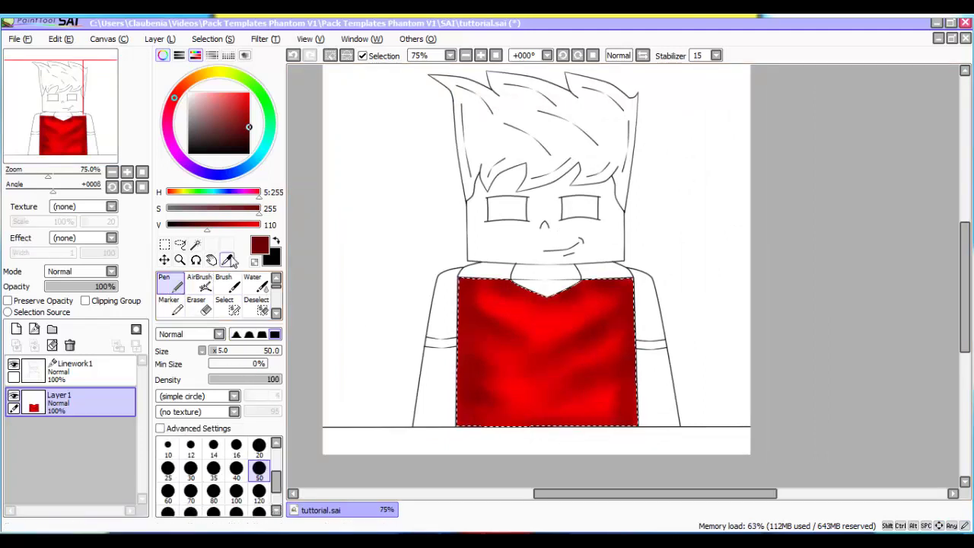
click(259, 225)
scroll(601, 305, up, 1)
mouse_move(603, 236)
mouse_down()
mouse_move(518, 276)
mouse_move(526, 423)
mouse_up()
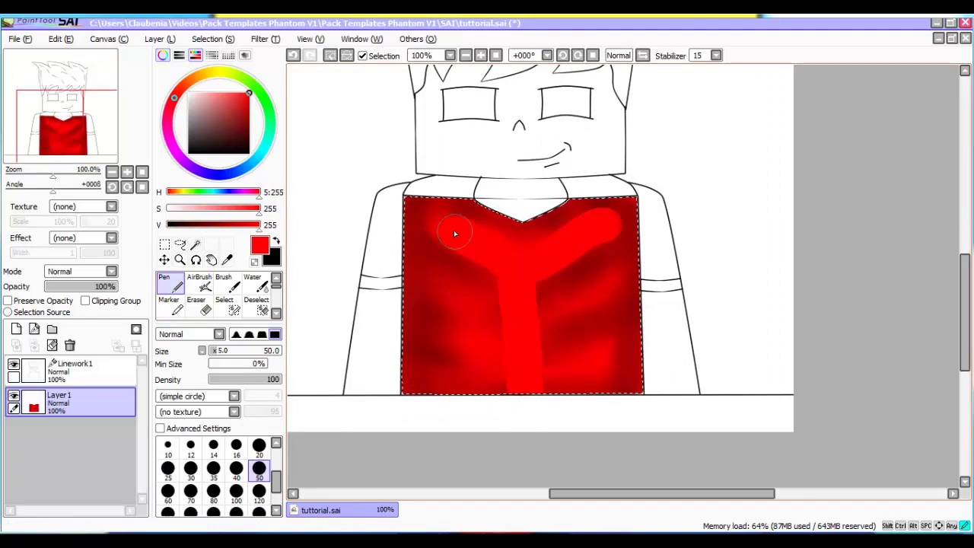
drag(455, 231, 449, 229)
drag(431, 284, 467, 318)
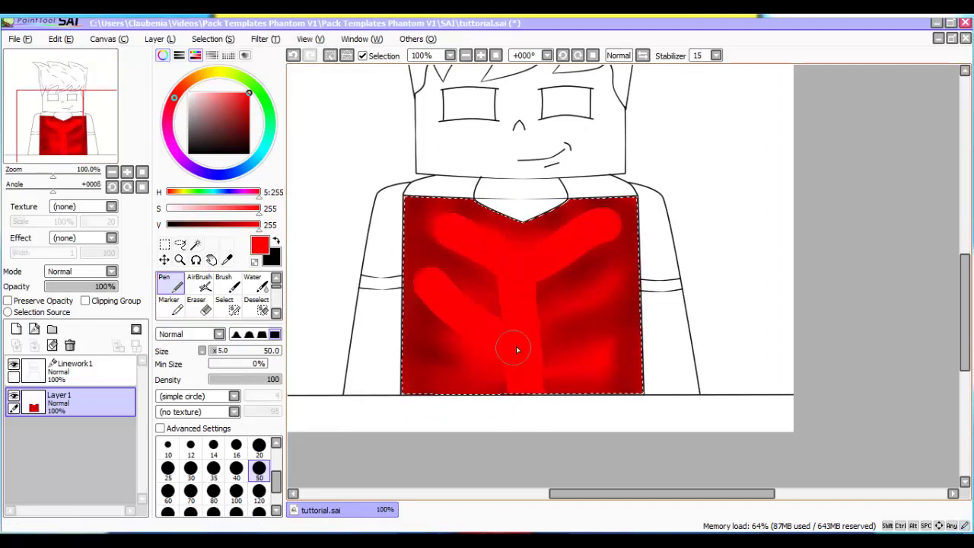
drag(618, 288, 545, 327)
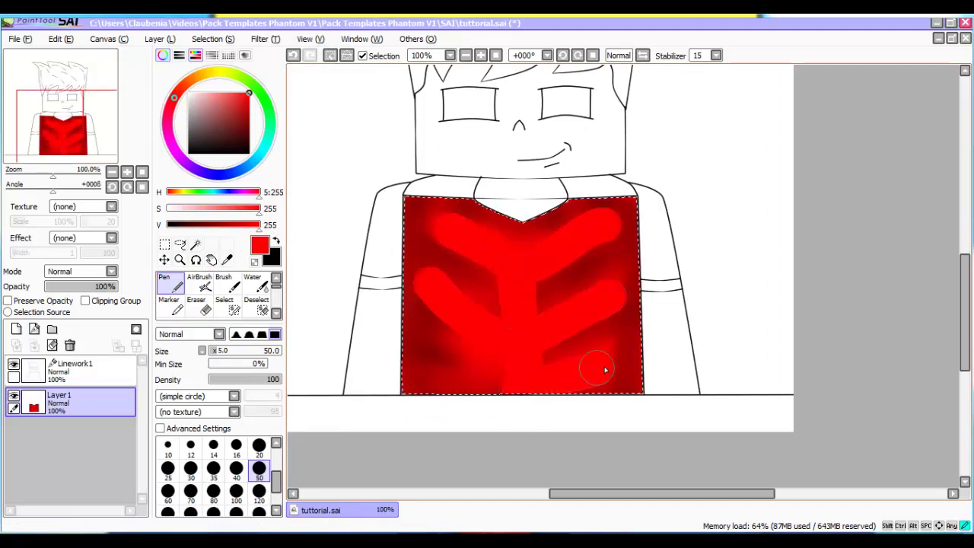
drag(606, 370, 612, 365)
drag(500, 396, 428, 368)
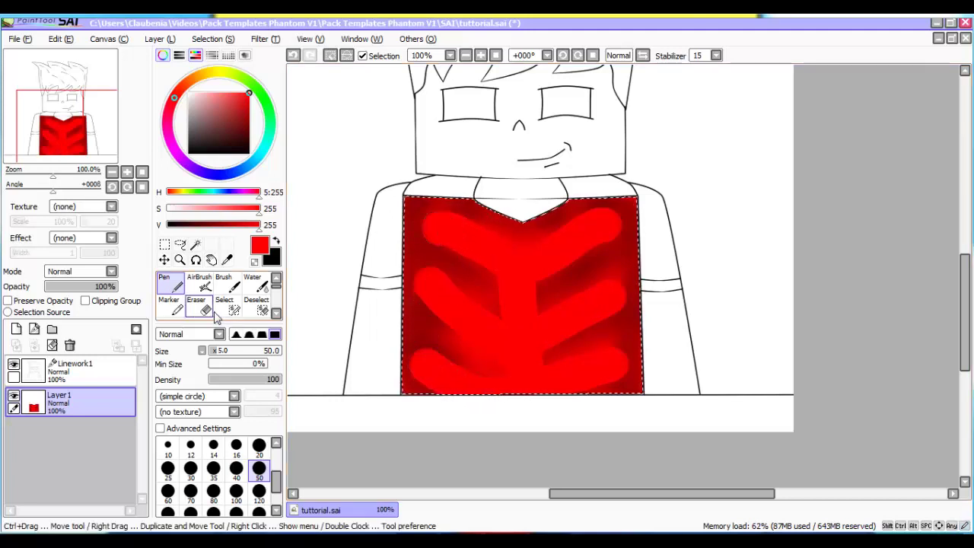
Blend the bright red highlight strokes into the surrounding shadows with the Blur brush at size 50
scroll(244, 305, down, 3)
click(255, 305)
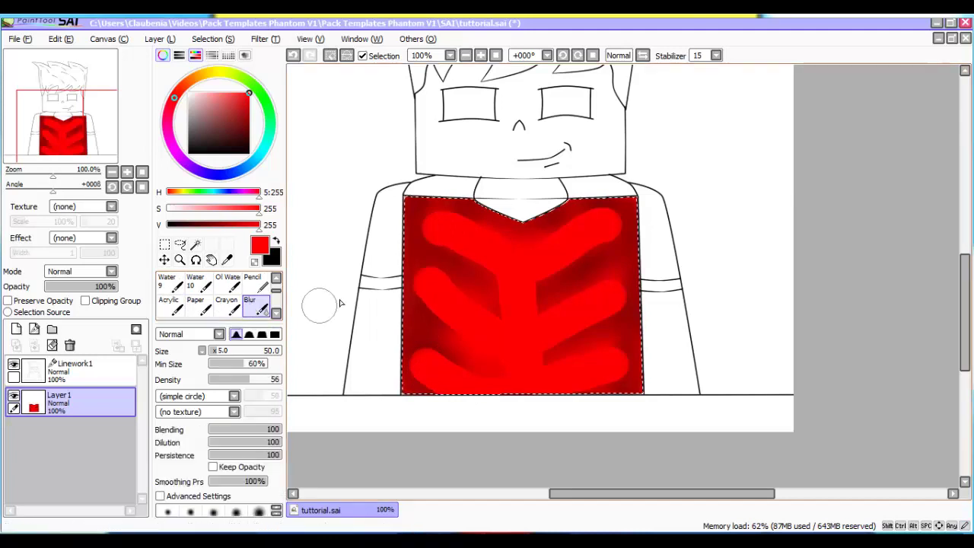
drag(438, 249, 448, 255)
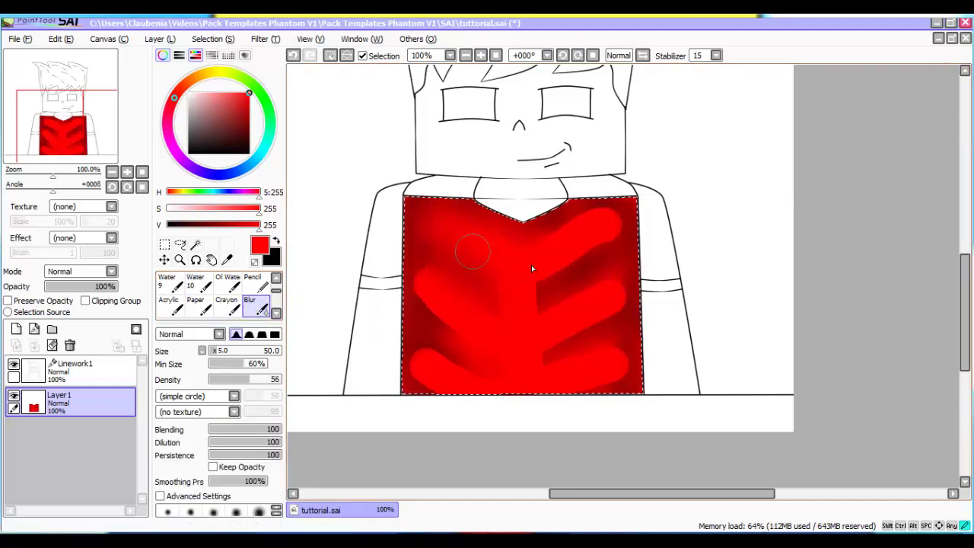
drag(601, 229, 587, 220)
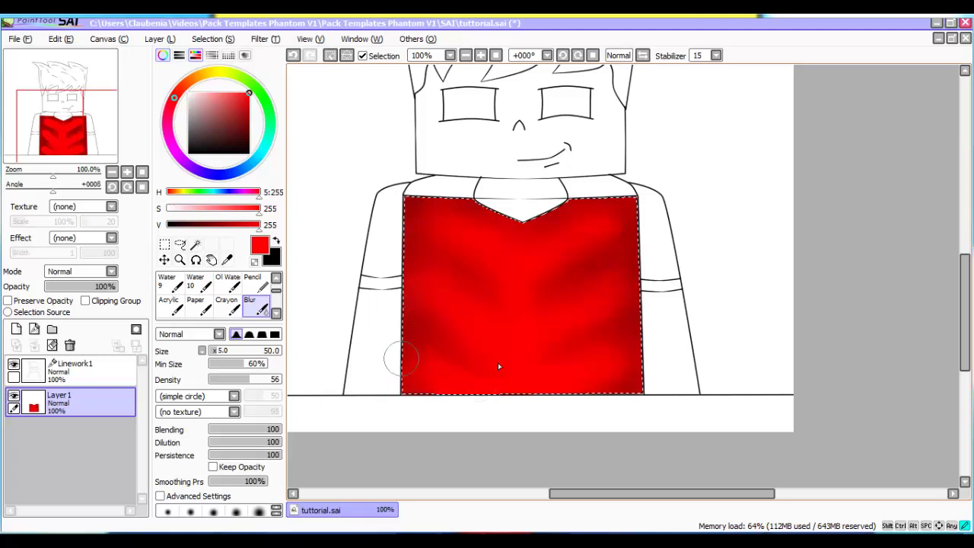
Airbrush two diagonal fold shadows on the shirt's right half at size 30, using the dark red sampled near its edge, value 165
scroll(201, 305, up, 3)
click(204, 287)
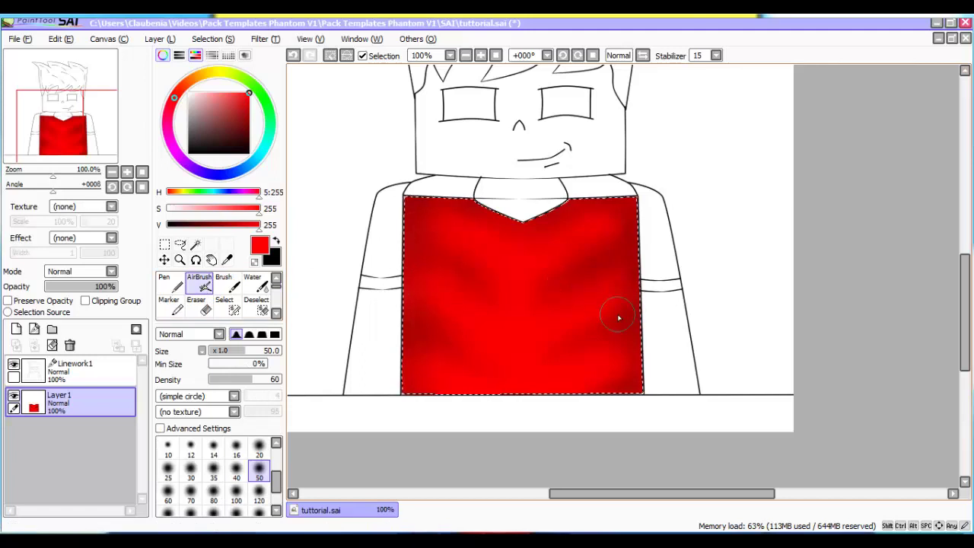
scroll(619, 318, up, 1)
key(bracketleft)
key(bracketleft)
key(bracketleft)
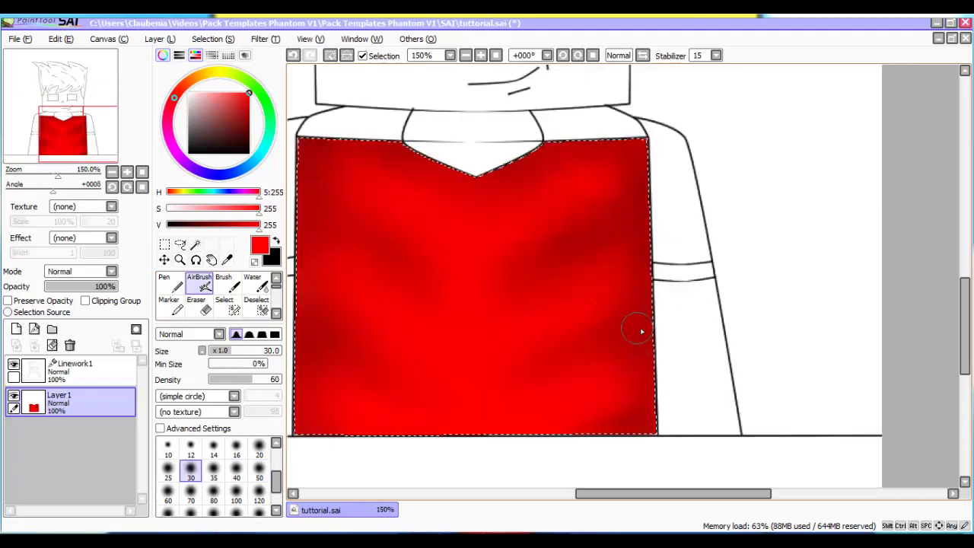
key(ctrl+z)
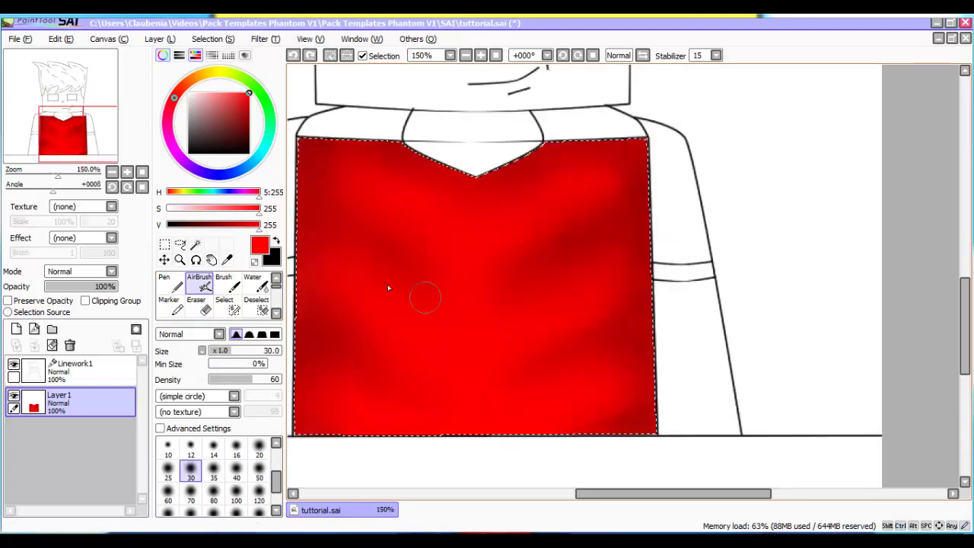
alt+click(643, 218)
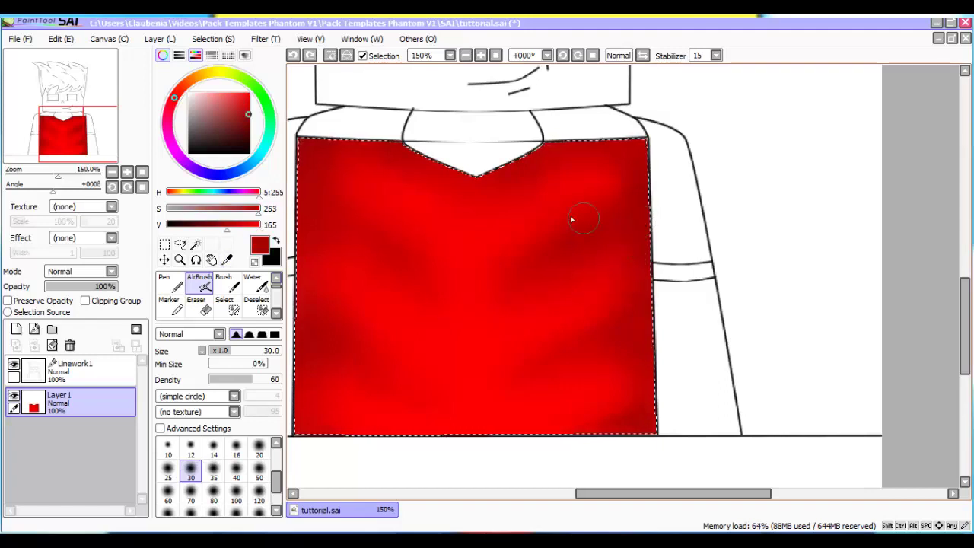
alt+click(511, 233)
alt+click(635, 227)
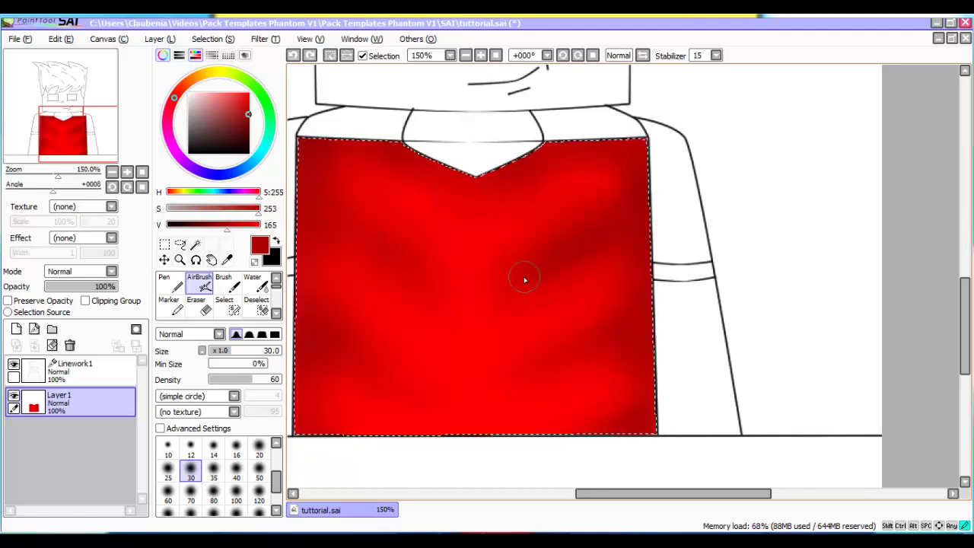
drag(635, 224, 494, 311)
scroll(545, 298, down, 3)
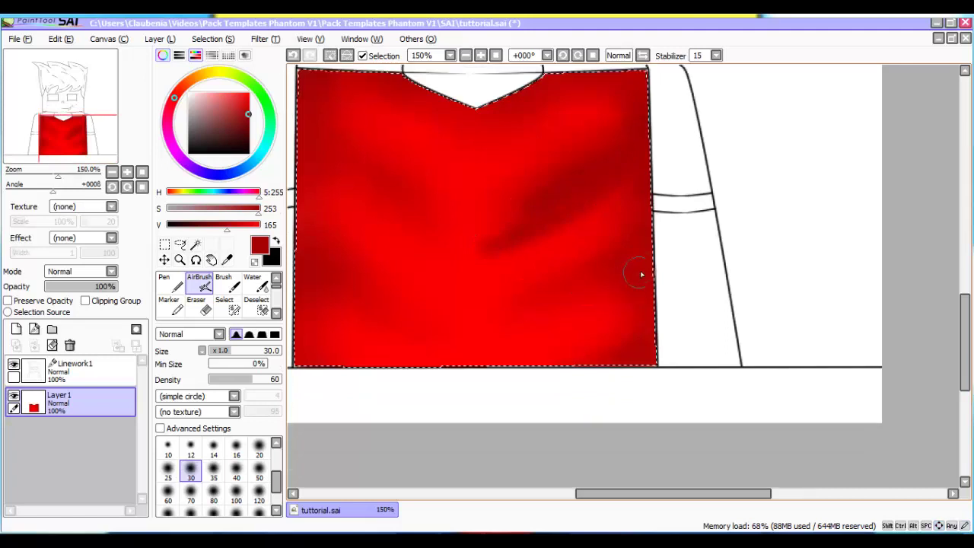
mouse_move(641, 273)
mouse_down()
mouse_move(573, 278)
mouse_move(509, 319)
mouse_move(470, 328)
mouse_up()
Airbrush two matching dark red folds on the shirt's left half and darken the neckline, side edges and bottom hem
key(Left)
key(Left)
key(Left)
key(Up)
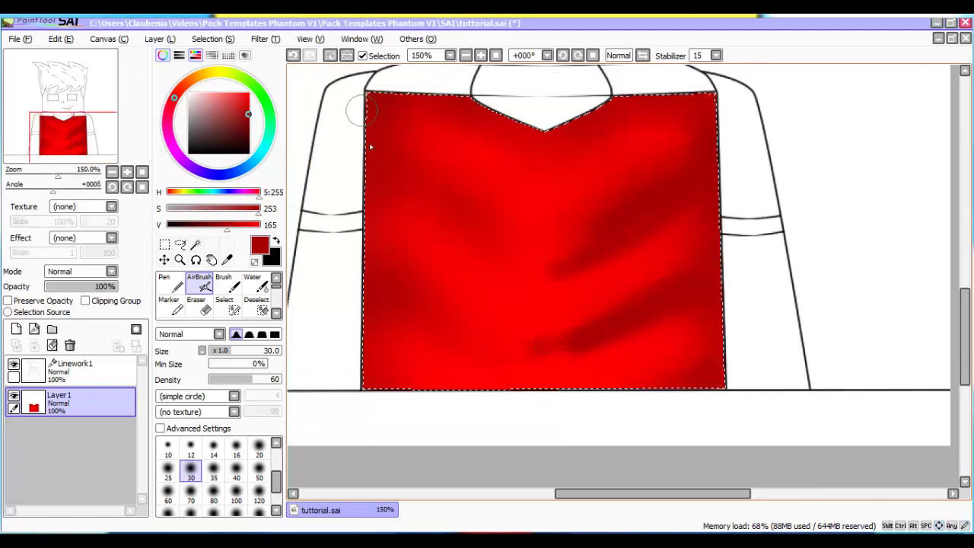
drag(372, 164, 488, 245)
scroll(408, 184, down, 2)
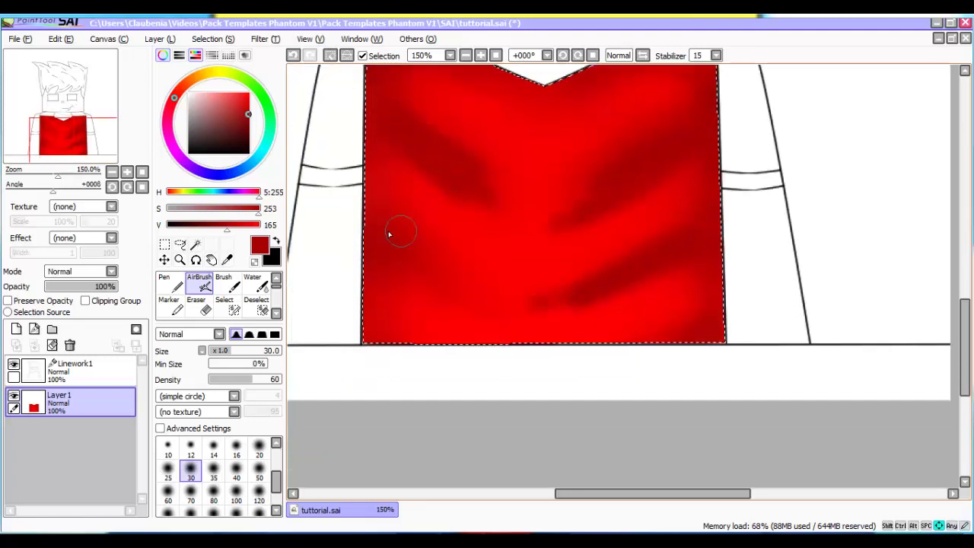
drag(450, 287, 443, 275)
scroll(396, 277, up, 3)
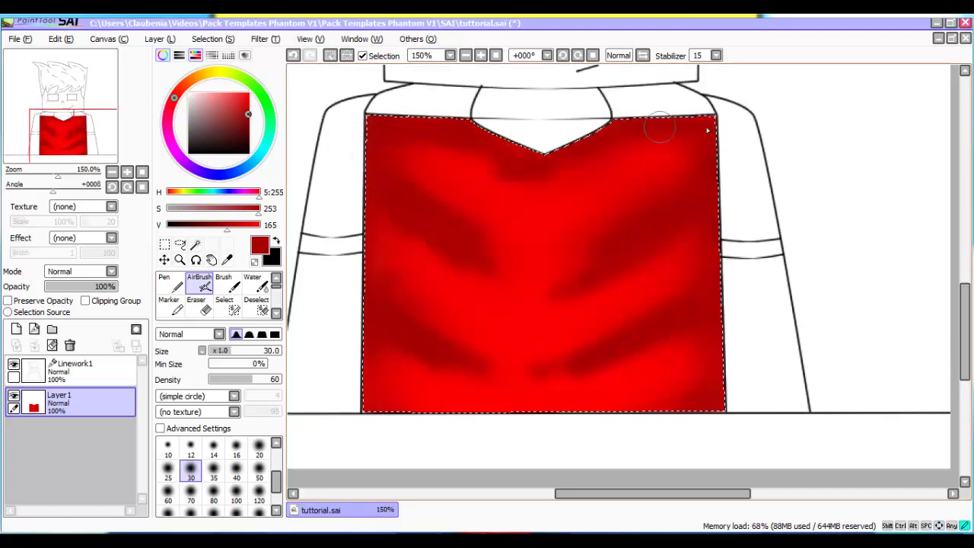
scroll(707, 131, down, 3)
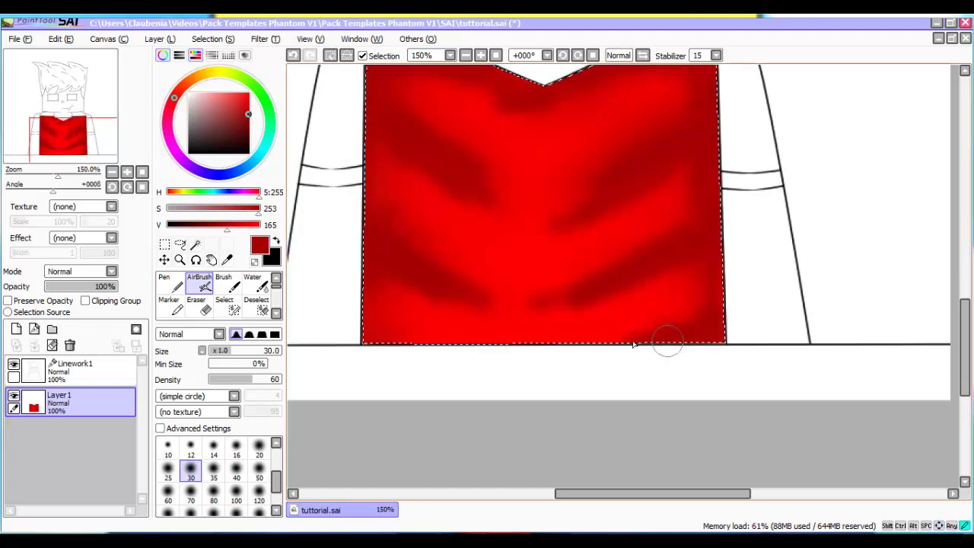
Soften the new fold, neckline and edge shadows across the whole shirt with the Blur brush at size 35
scroll(228, 293, down, 2)
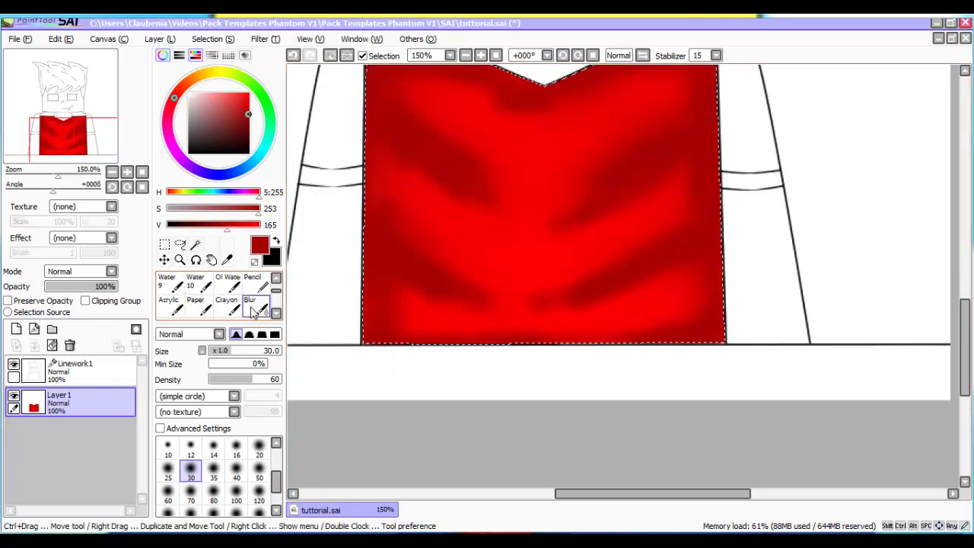
click(252, 304)
key(bracketleft)
key(bracketleft)
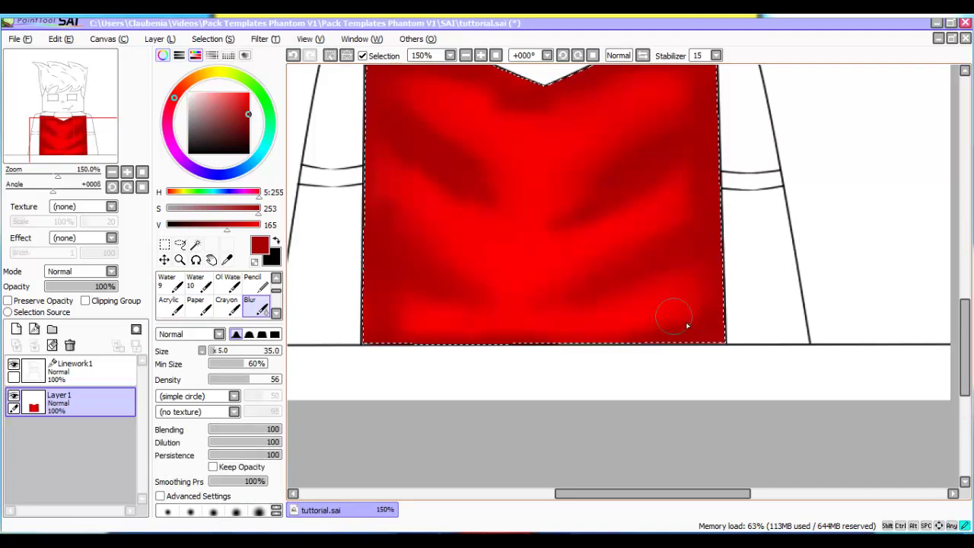
scroll(461, 256, up, 2)
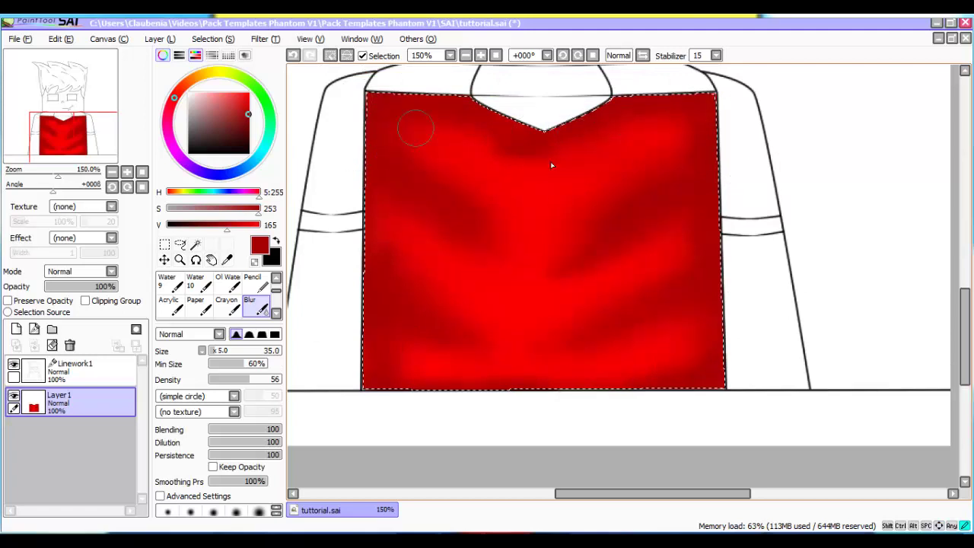
scroll(578, 263, down, 2)
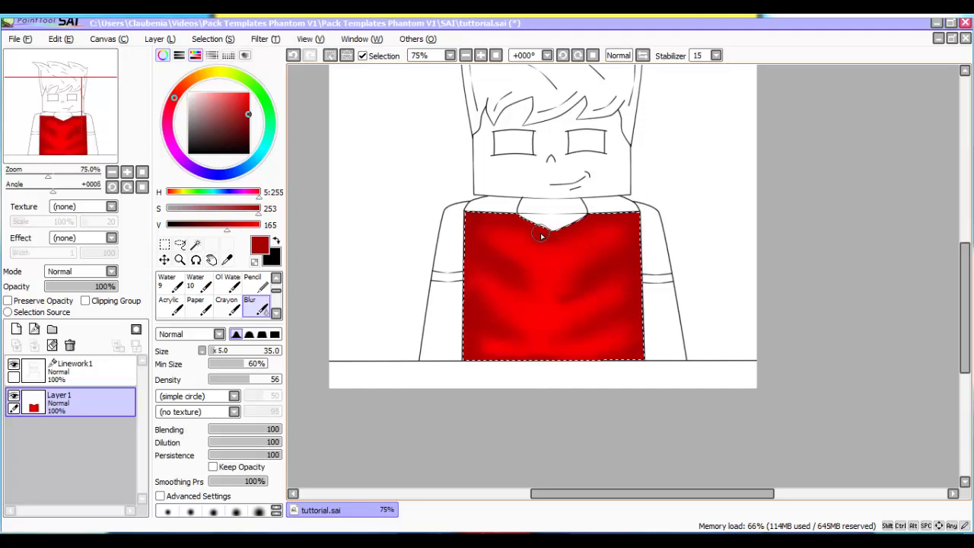
Clear the torso selection with the Deselect brush while on the Linework1 layer
click(84, 370)
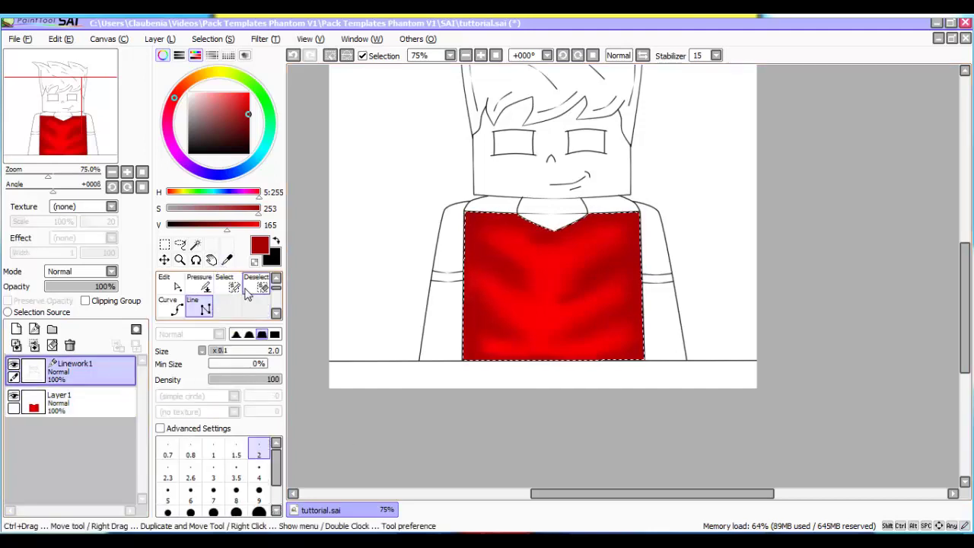
click(256, 286)
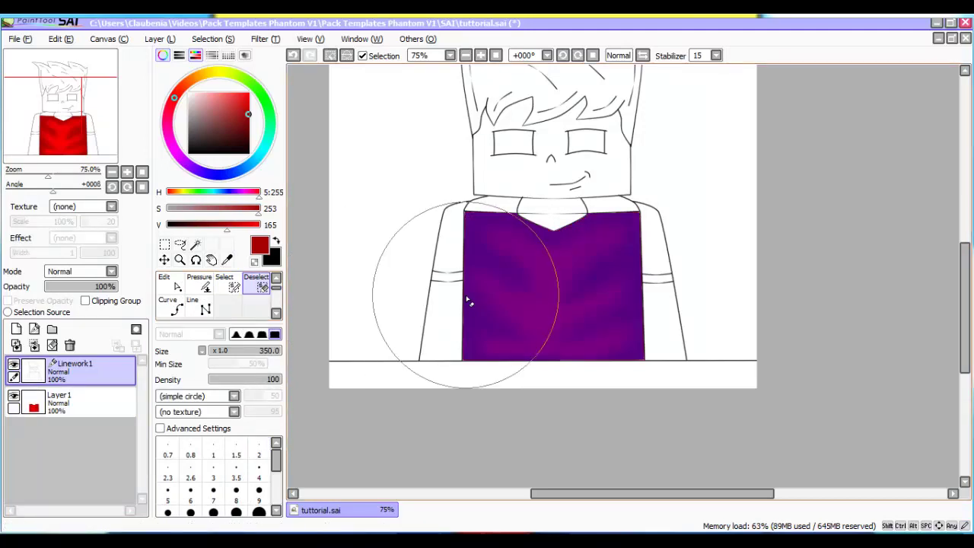
mouse_move(467, 300)
mouse_down()
mouse_move(513, 254)
mouse_move(684, 286)
mouse_move(618, 332)
mouse_move(381, 274)
mouse_up()
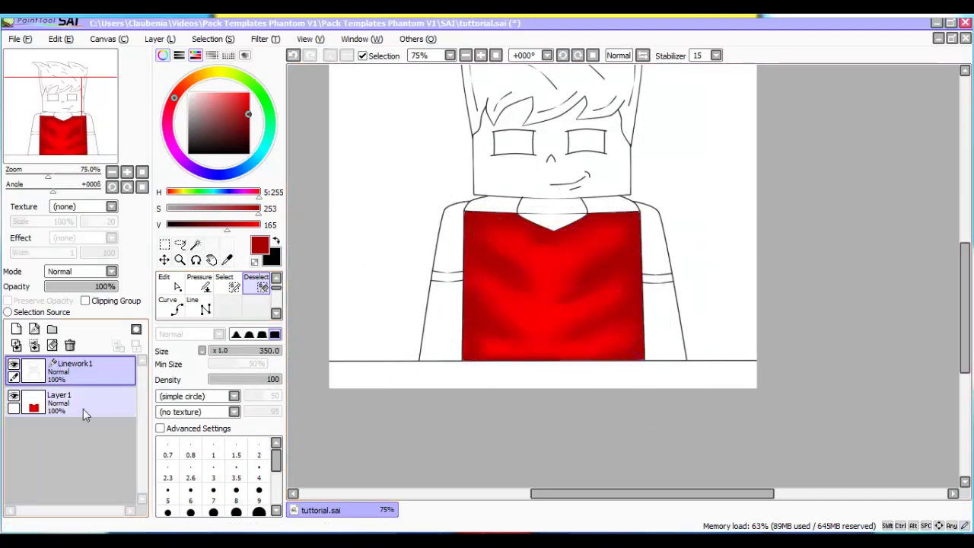
Select the two shoulder areas beside the neck with the Magic Wand on Linework1, and switch to the Pen on Layer1
click(195, 245)
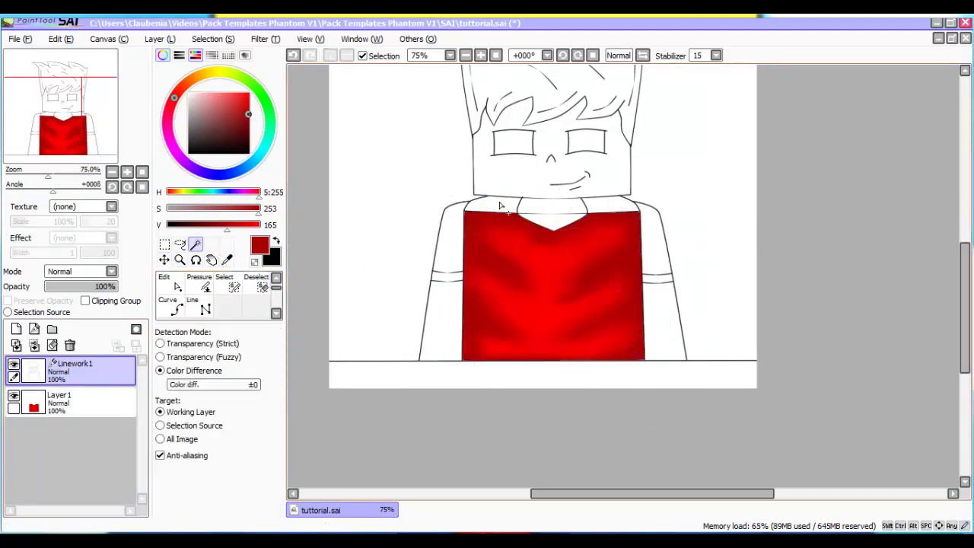
click(605, 207)
click(76, 402)
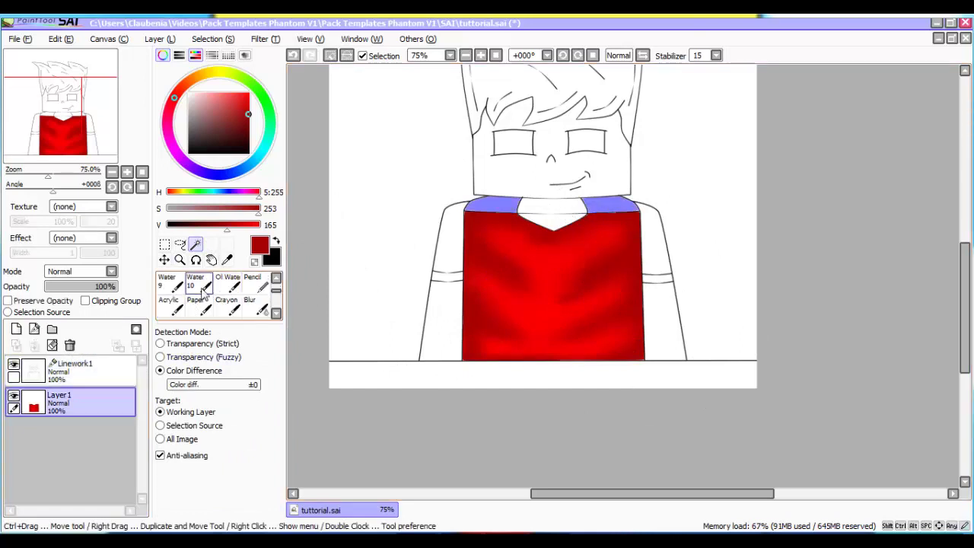
click(172, 284)
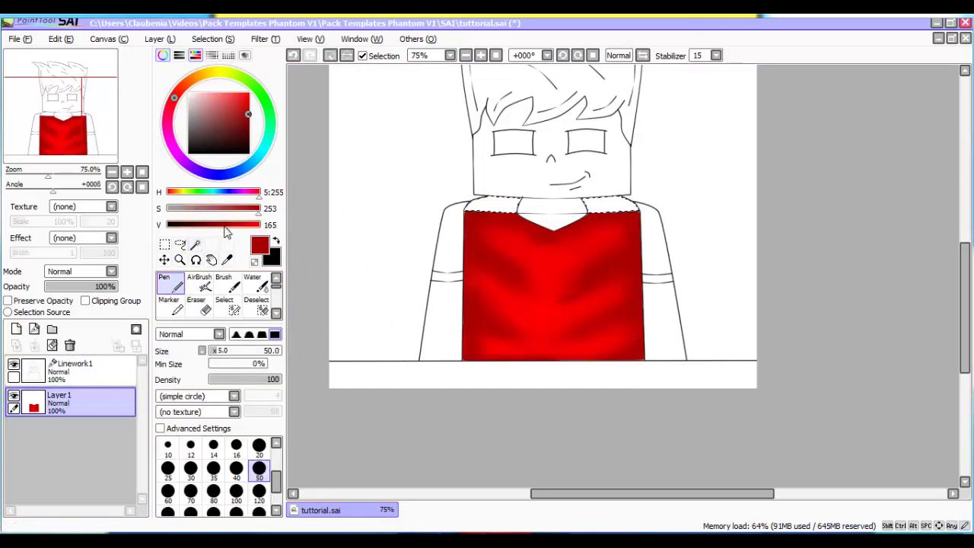
Try to paint the selected shoulder areas solid dark red with value 128
drag(226, 227, 213, 227)
scroll(544, 202, up, 1)
drag(594, 213, 597, 207)
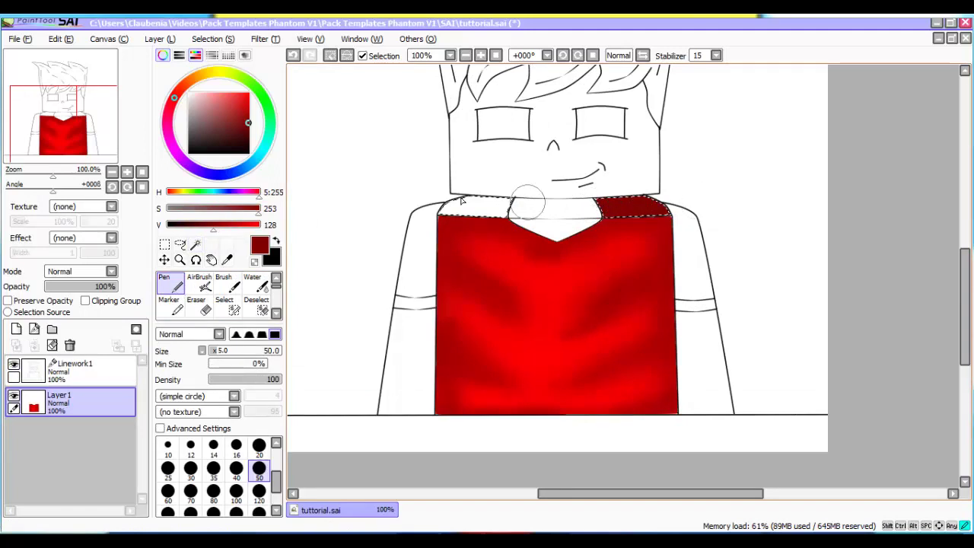
key(ctrl+z)
key(ctrl+z)
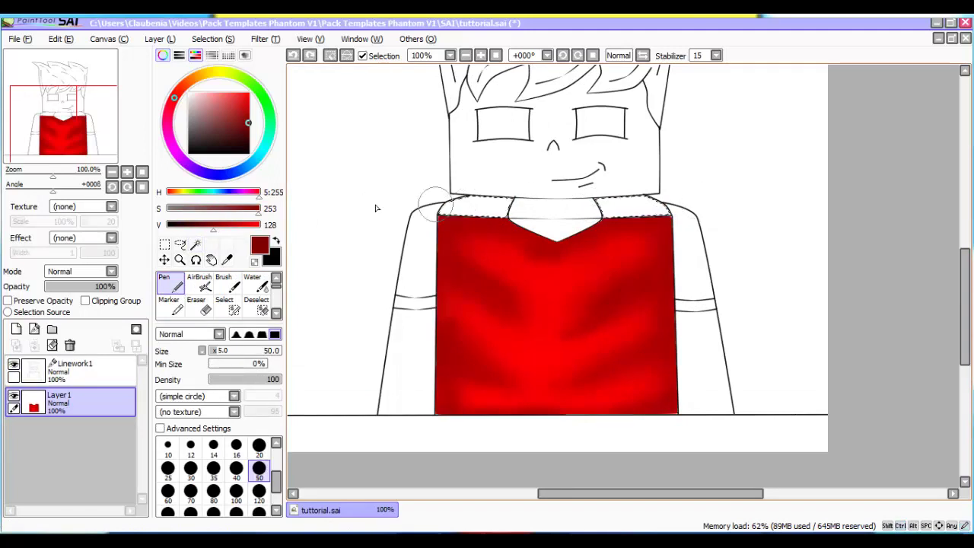
Set the colour to bright red with value 255 and reduce the Pen size to 20
drag(216, 226, 283, 226)
scroll(468, 179, up, 1)
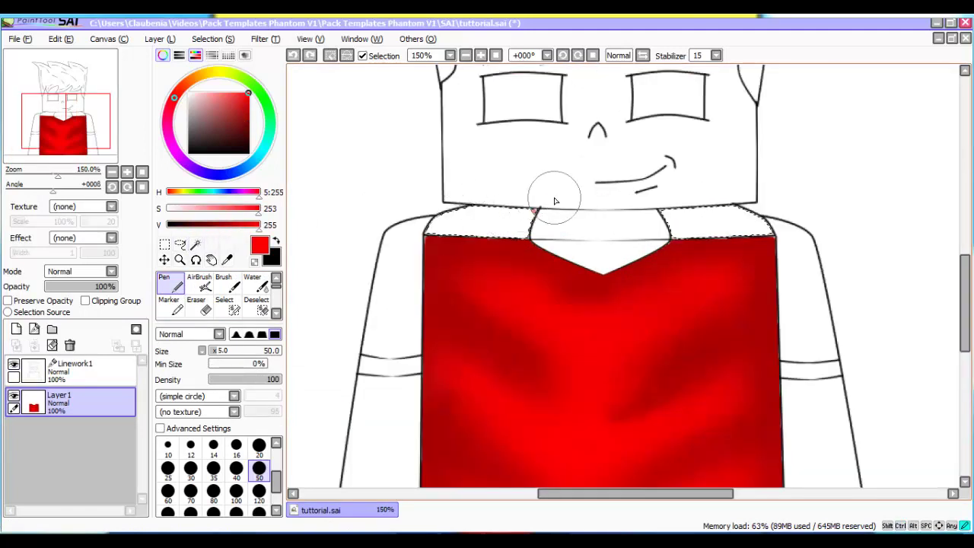
drag(555, 191, 402, 182)
key(ctrl+z)
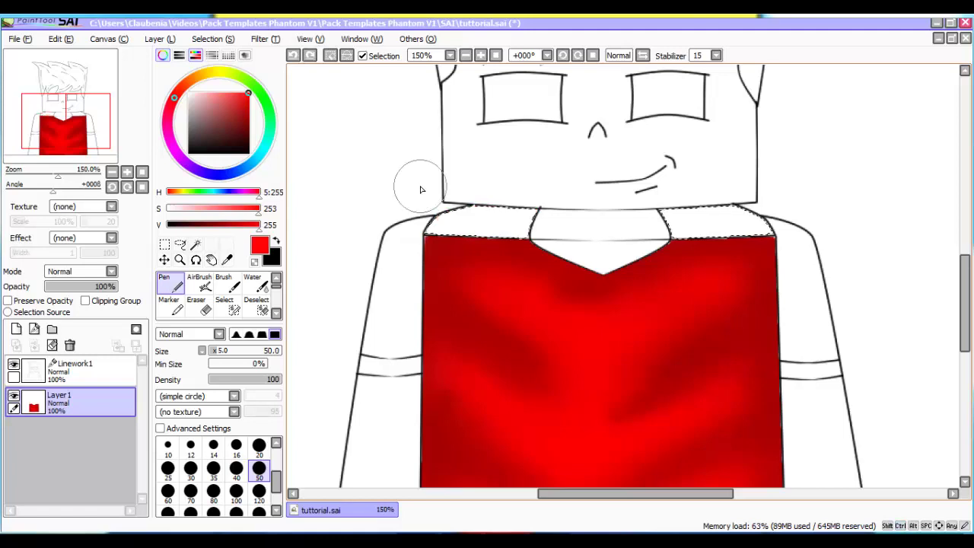
key(bracketleft)
key(bracketleft)
key(bracketleft)
key(bracketleft)
key(bracketleft)
Try painting a bright red strip along the upper edge of both selected shoulder areas
drag(453, 212, 748, 202)
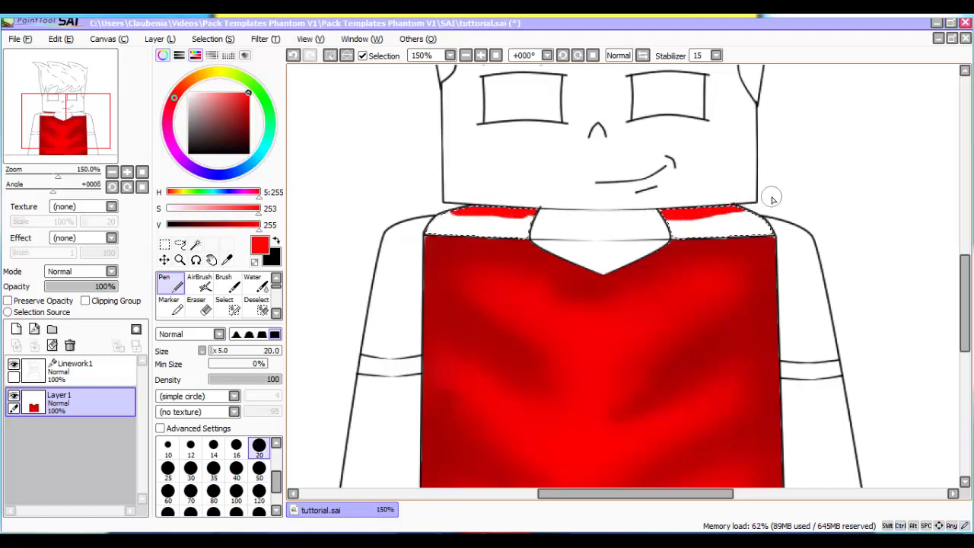
key(ctrl+z)
key(ctrl+z)
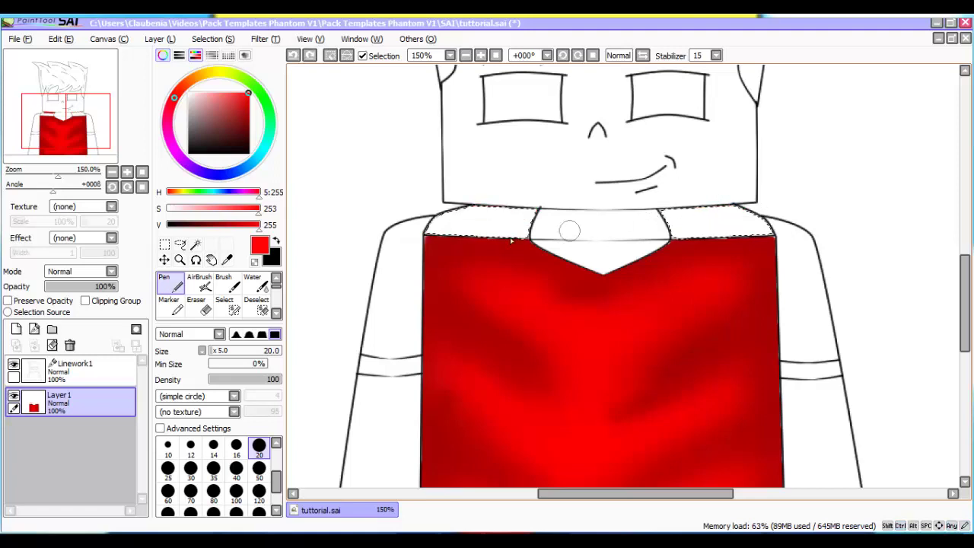
Paint a bright red strip along the lower edge of both selected shoulder areas with the Pen
drag(418, 238, 526, 244)
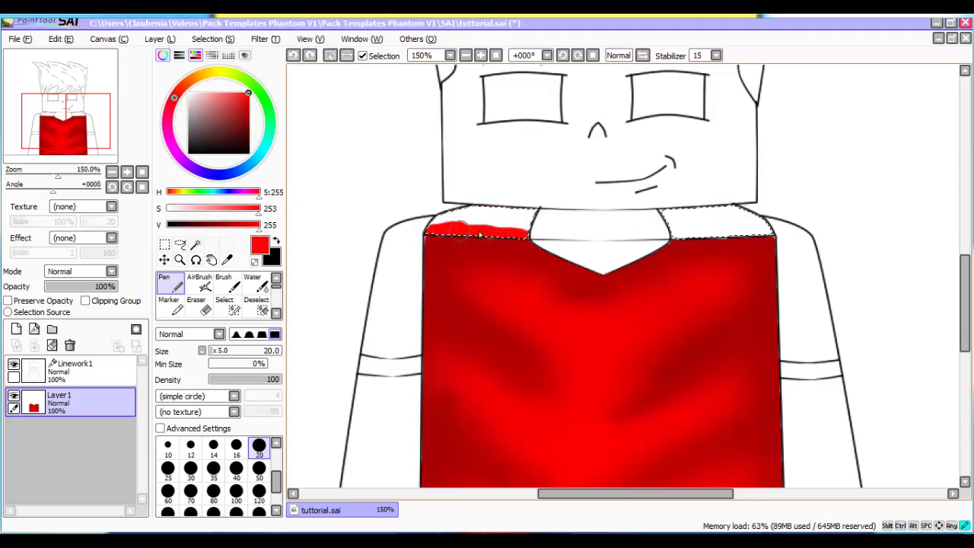
mouse_move(602, 236)
mouse_down()
mouse_move(772, 240)
mouse_move(663, 225)
mouse_up()
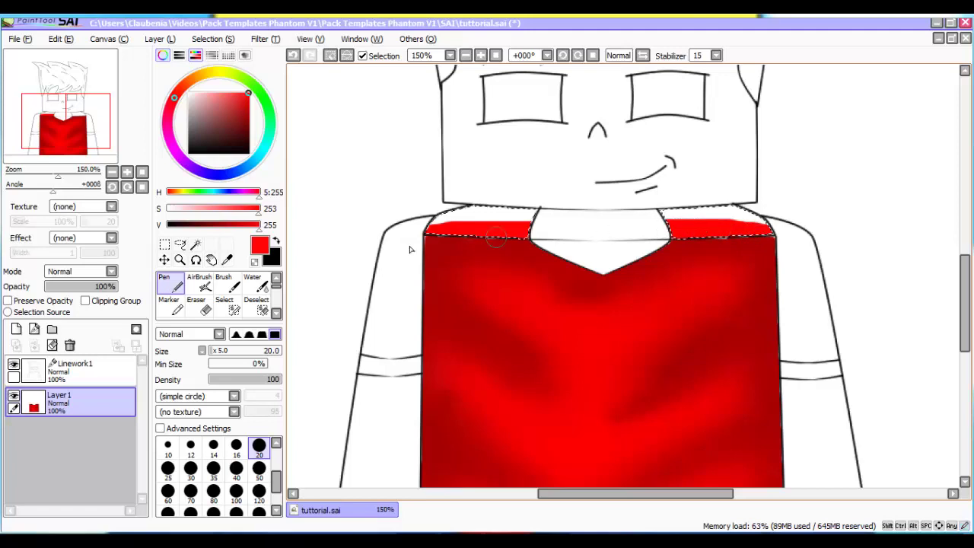
Set the colour value to 60 and paint the remaining upper part of both shoulder areas very dark red
drag(213, 225, 189, 225)
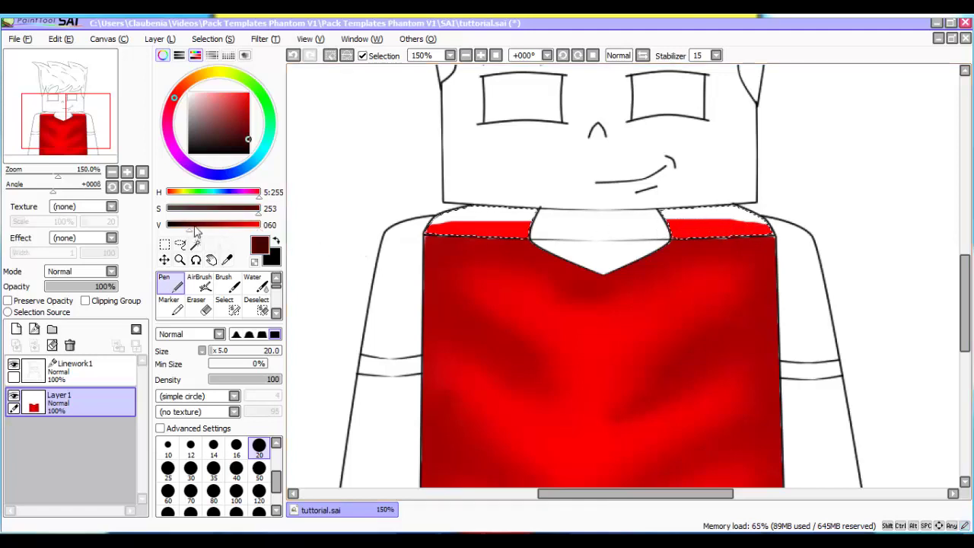
scroll(426, 225, up, 2)
drag(430, 223, 700, 212)
key(Right)
key(Right)
key(Right)
key(Right)
key(Right)
key(Right)
key(Right)
key(Right)
key(Right)
key(Right)
key(Right)
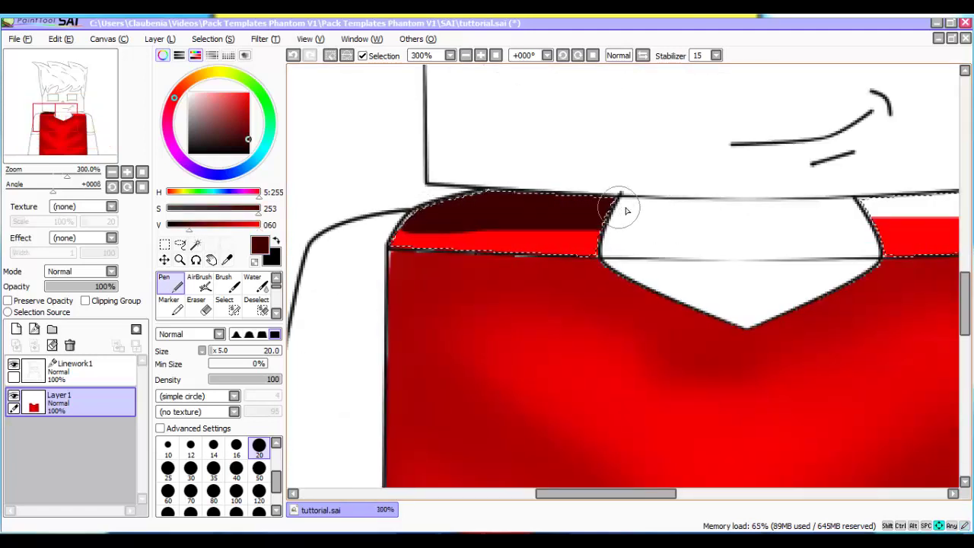
drag(611, 207, 841, 204)
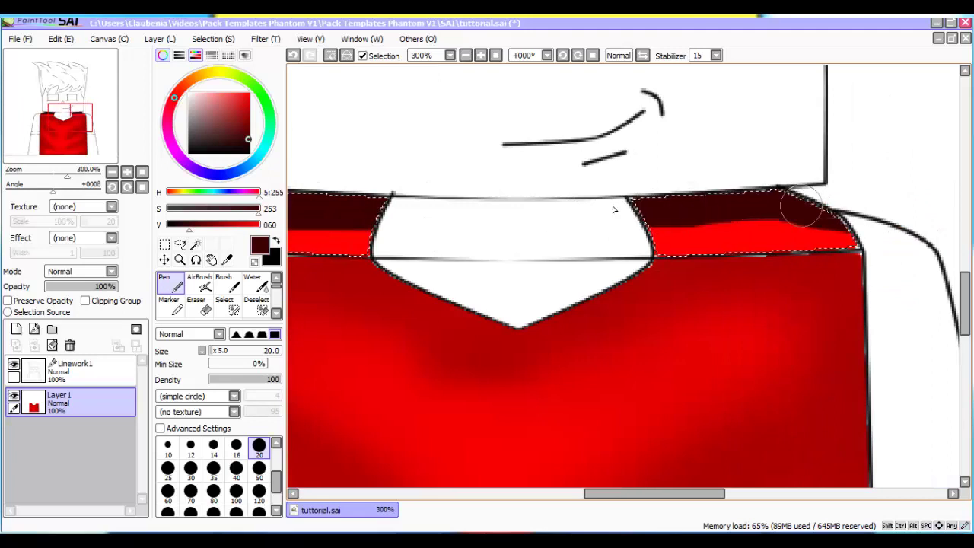
Blend the dark and bright red strips on both shoulder areas with the Blur brush
scroll(252, 302, down, 2)
click(253, 304)
mouse_move(638, 223)
mouse_down()
mouse_move(667, 206)
mouse_move(632, 224)
mouse_move(577, 229)
mouse_up()
scroll(576, 220, down, 2)
key(Left)
key(Left)
key(Left)
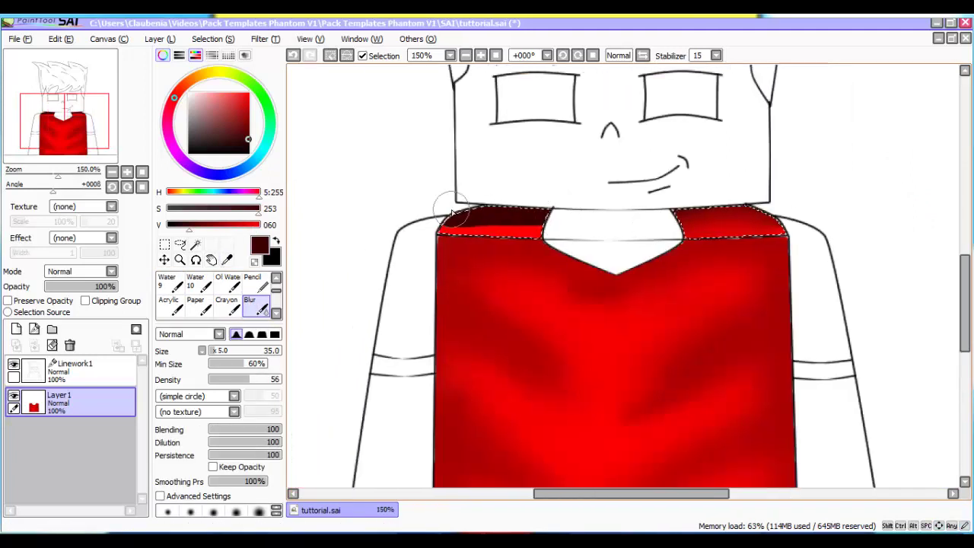
mouse_move(457, 213)
mouse_down()
mouse_move(500, 230)
mouse_move(489, 233)
mouse_move(553, 198)
mouse_up()
scroll(466, 251, down, 1)
scroll(618, 250, up, 2)
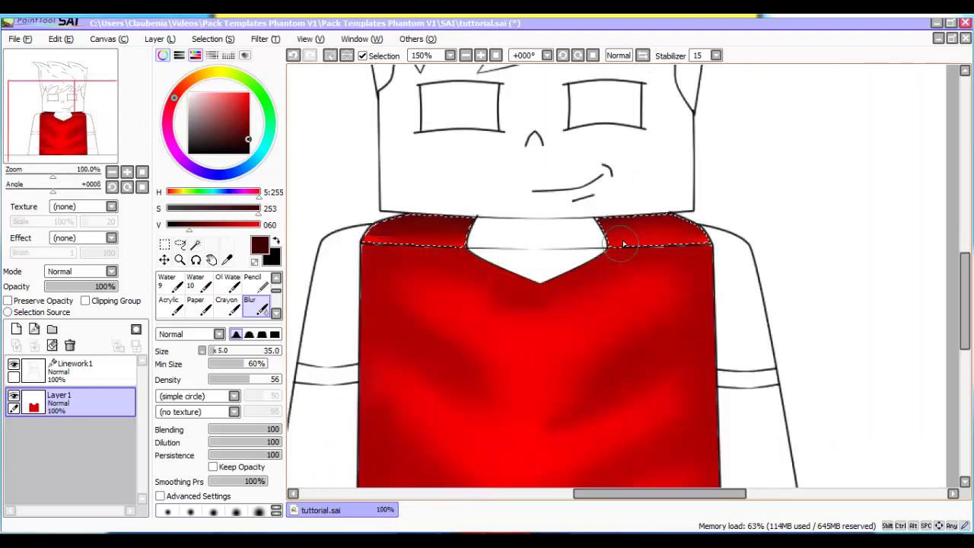
Deepen the shadow on the right shoulder area with the AirBrush at size 30, and soften it with the Blur brush
scroll(187, 297, up, 2)
click(200, 286)
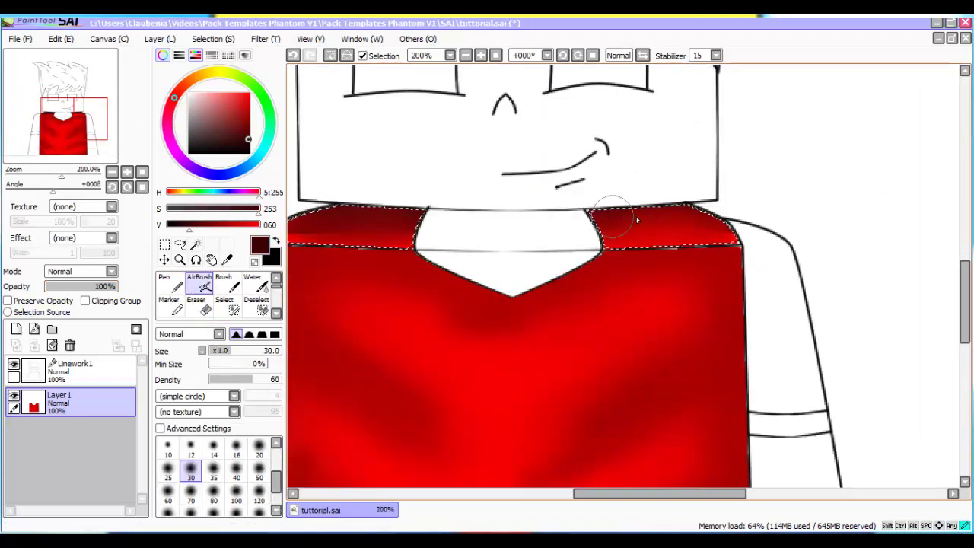
scroll(221, 297, down, 2)
click(259, 307)
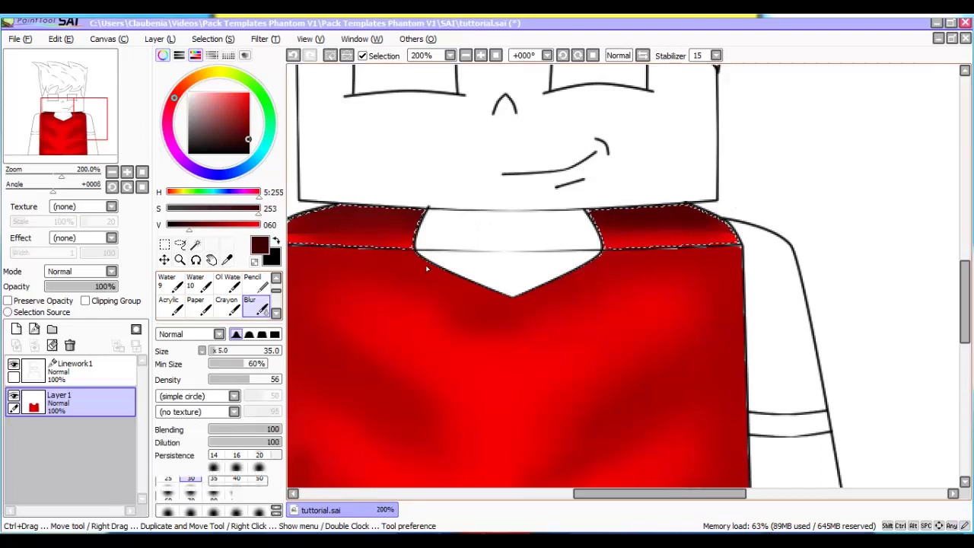
scroll(418, 220, left, 1)
scroll(419, 222, left, 4)
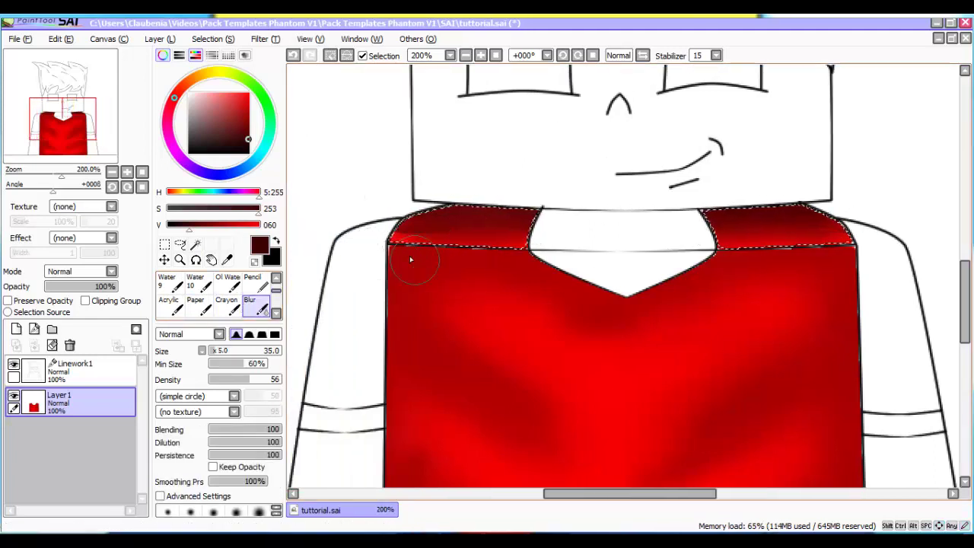
Darken the upper part of the left shoulder area with the AirBrush, redoing the first stroke, and blend it with the Blur brush
scroll(221, 297, up, 2)
click(199, 286)
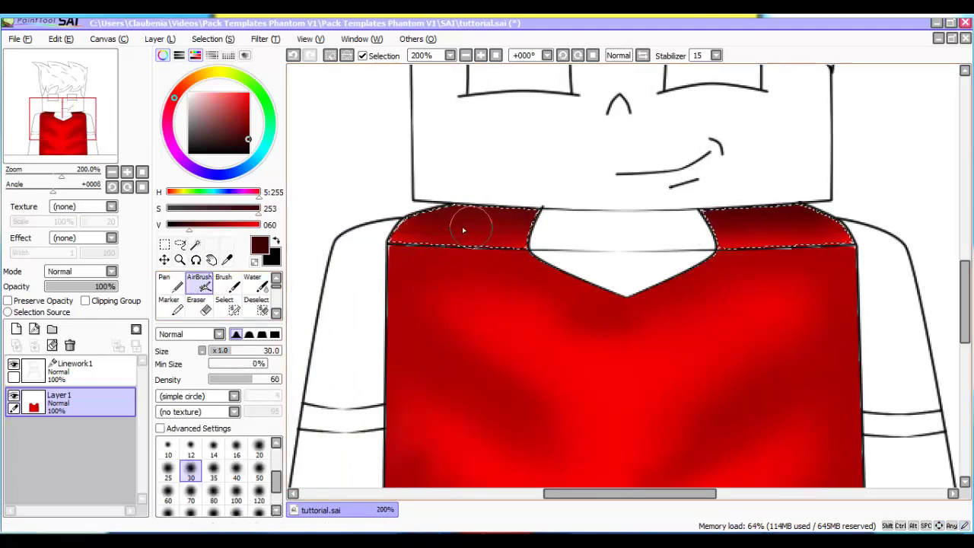
key(ctrl+z)
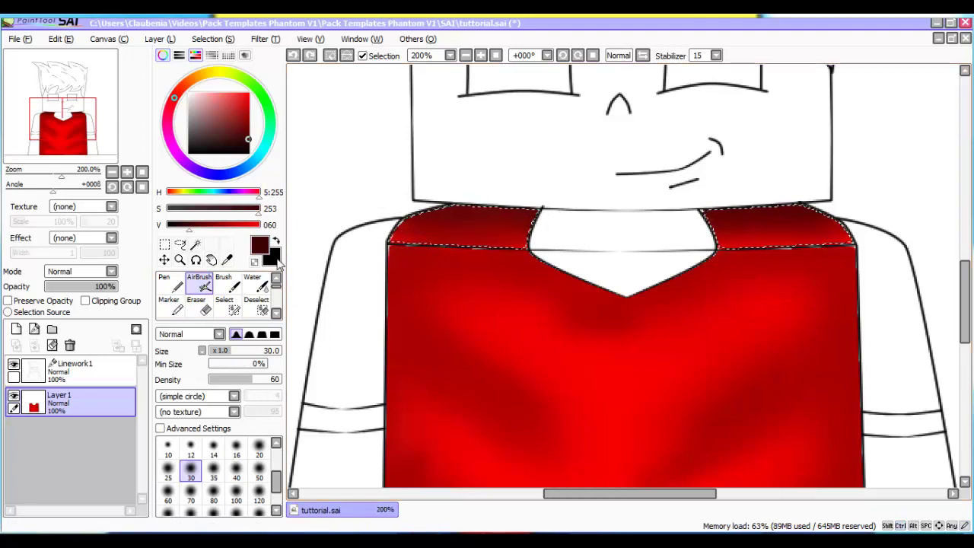
scroll(200, 293, down, 2)
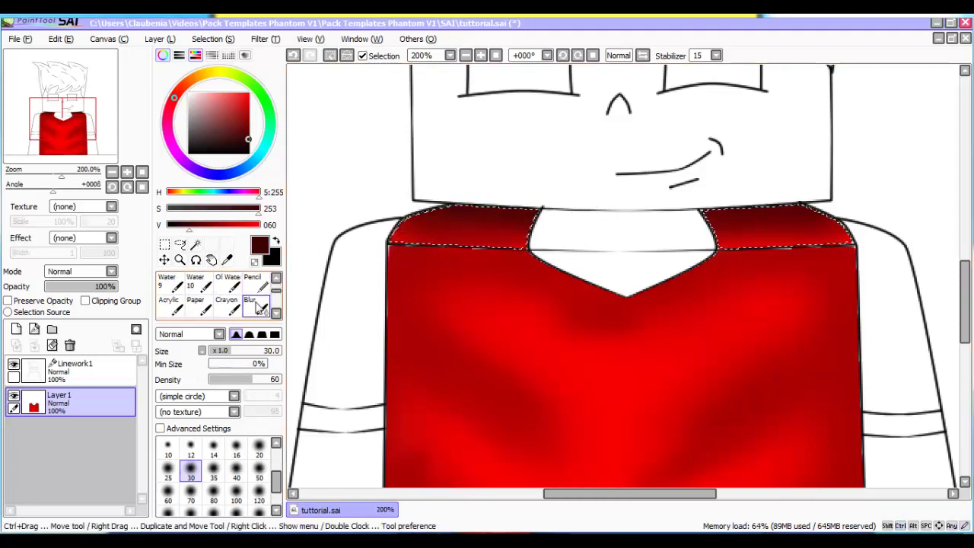
click(250, 302)
scroll(749, 252, down, 1)
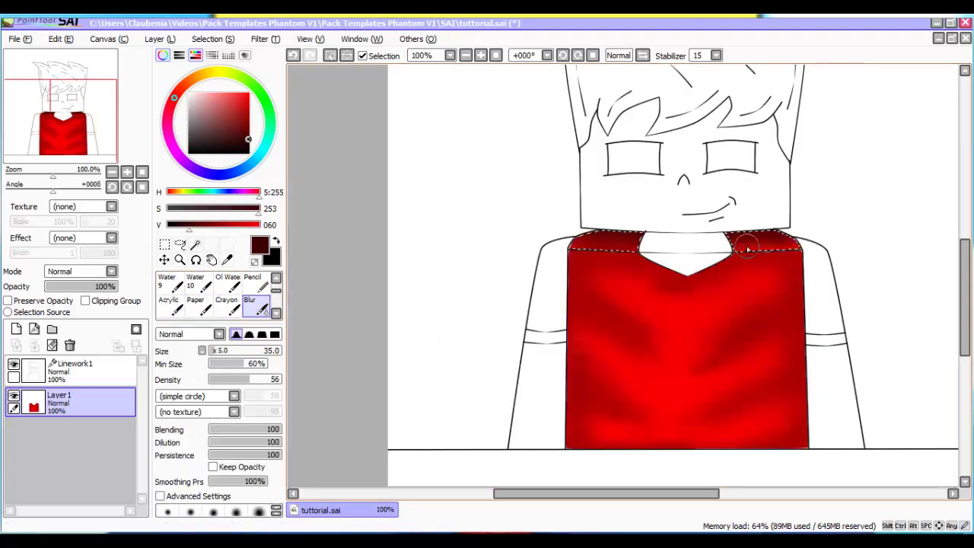
scroll(744, 239, down, 2)
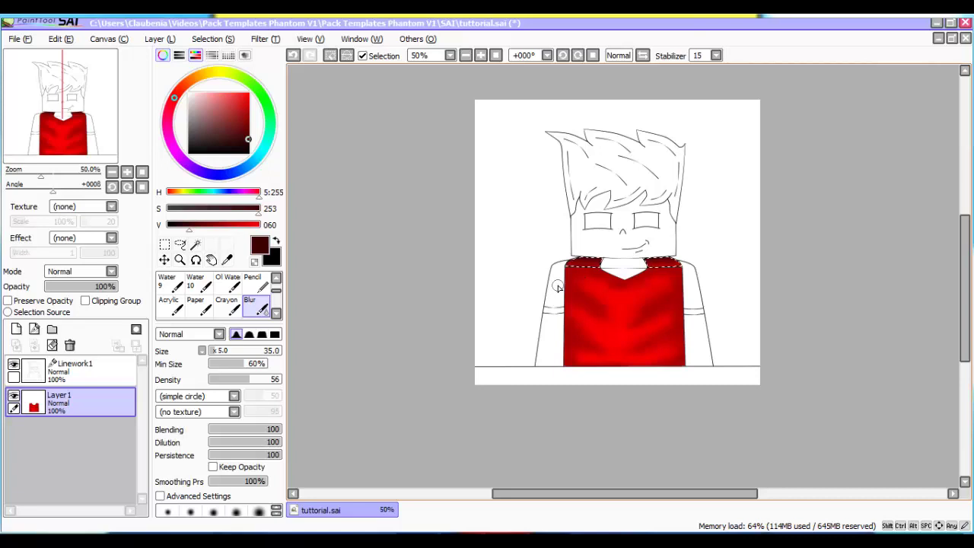
Select both upper sleeve areas with the Magic Wand on Linework1, and make Layer1 the working layer
click(74, 370)
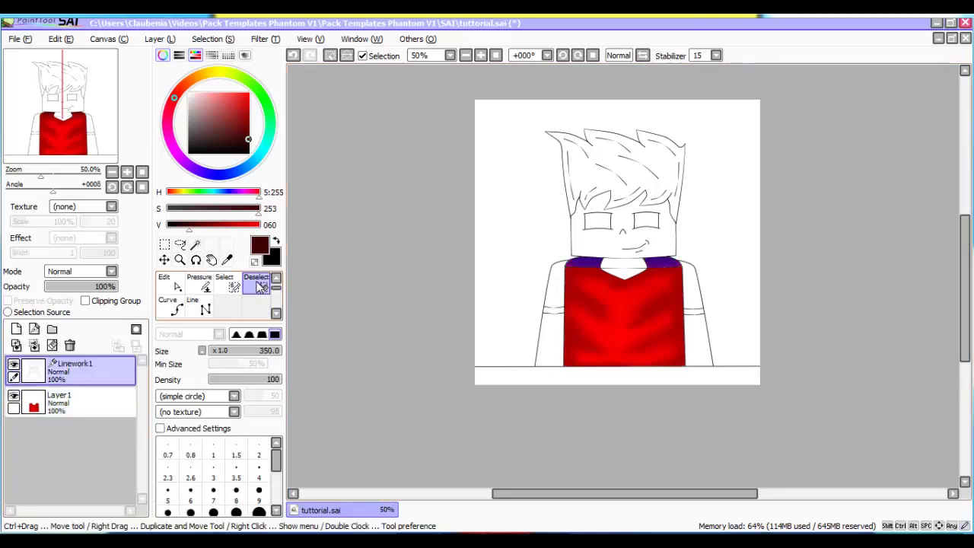
click(195, 245)
click(555, 296)
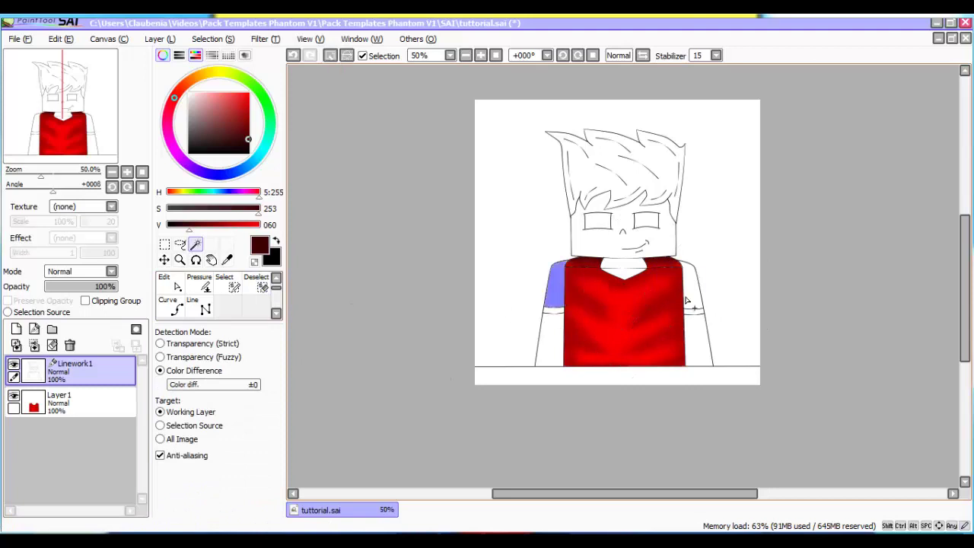
click(688, 303)
click(76, 407)
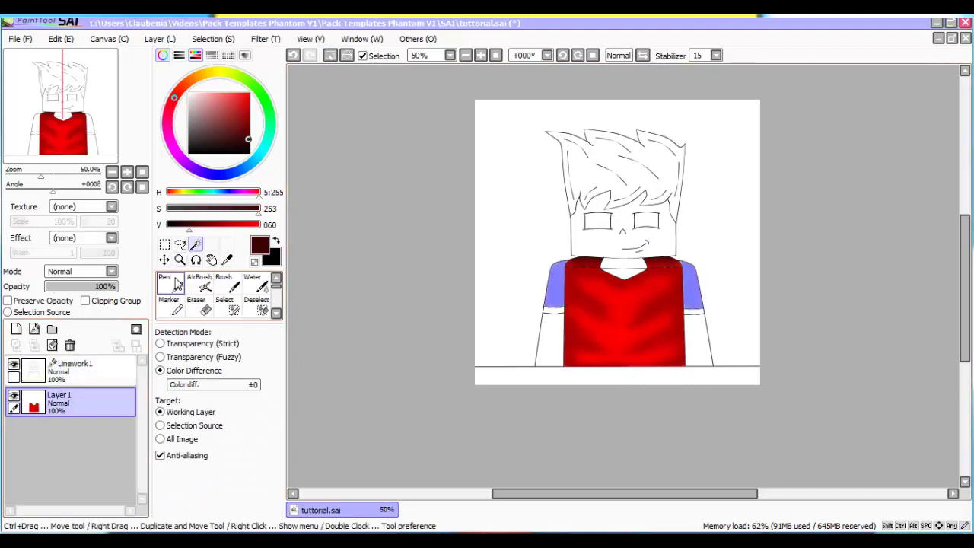
Fill both selected sleeves bright red with the Pen at size 40 and colour value 255
click(172, 284)
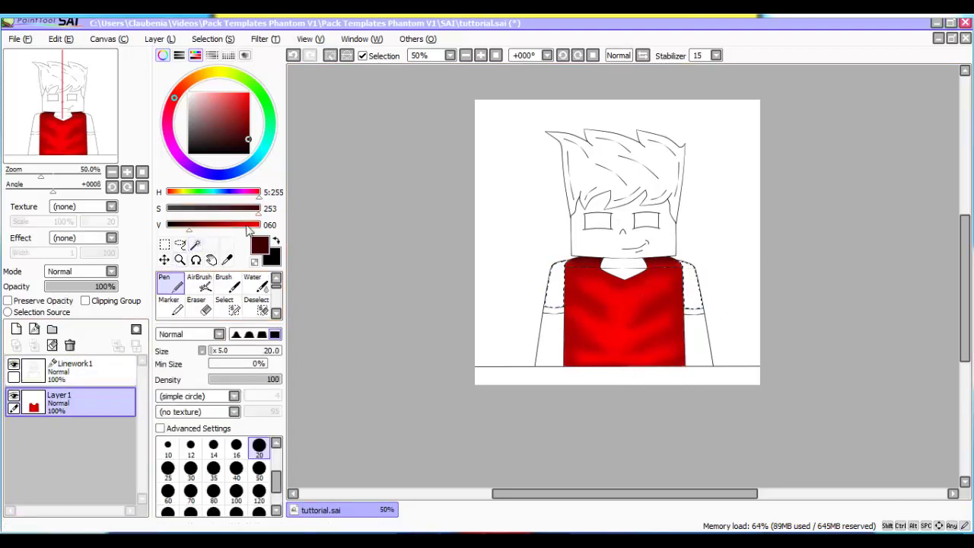
drag(247, 227, 279, 231)
scroll(537, 268, up, 2)
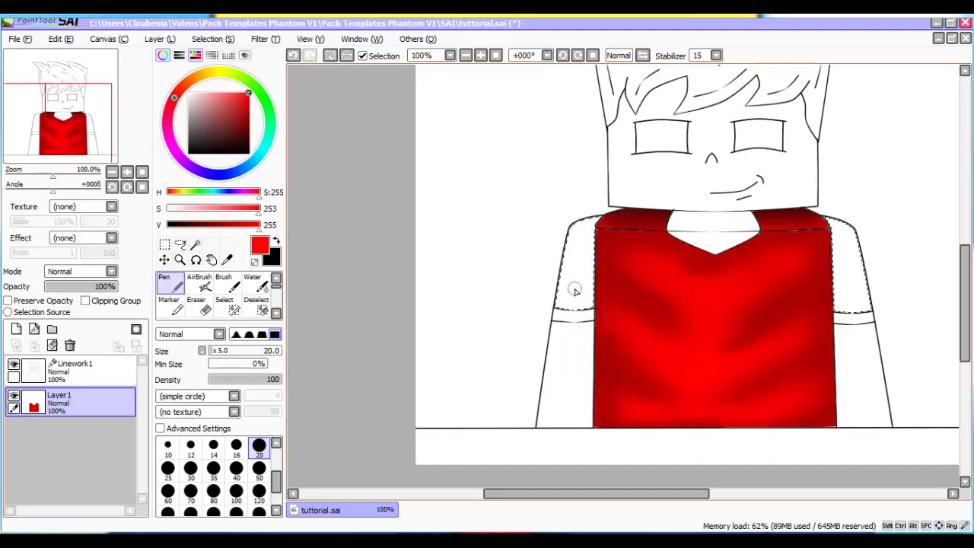
key(bracketright)
key(bracketright)
key(bracketright)
key(bracketright)
mouse_move(576, 290)
mouse_down()
mouse_move(584, 209)
mouse_move(554, 279)
mouse_up()
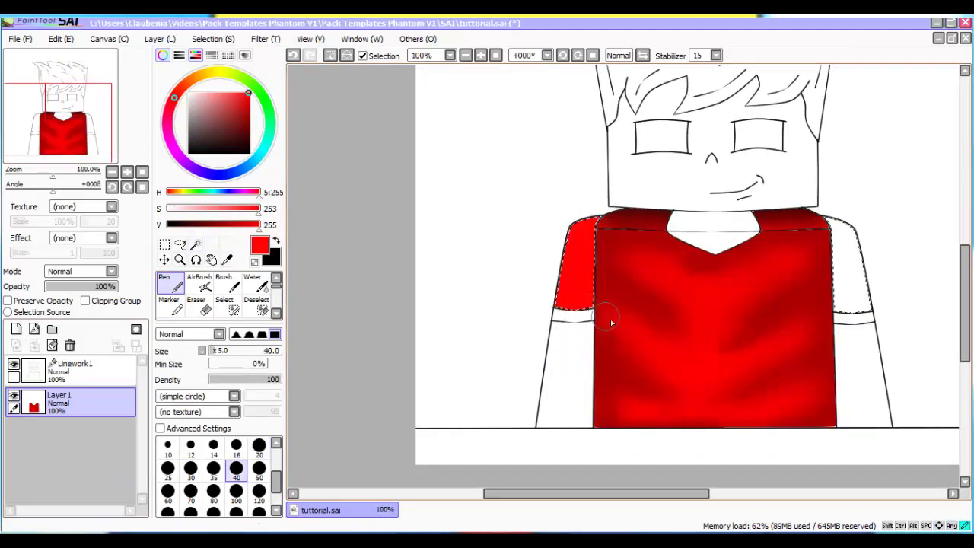
mouse_move(837, 229)
mouse_down()
mouse_move(902, 268)
mouse_move(852, 282)
mouse_move(869, 325)
mouse_up()
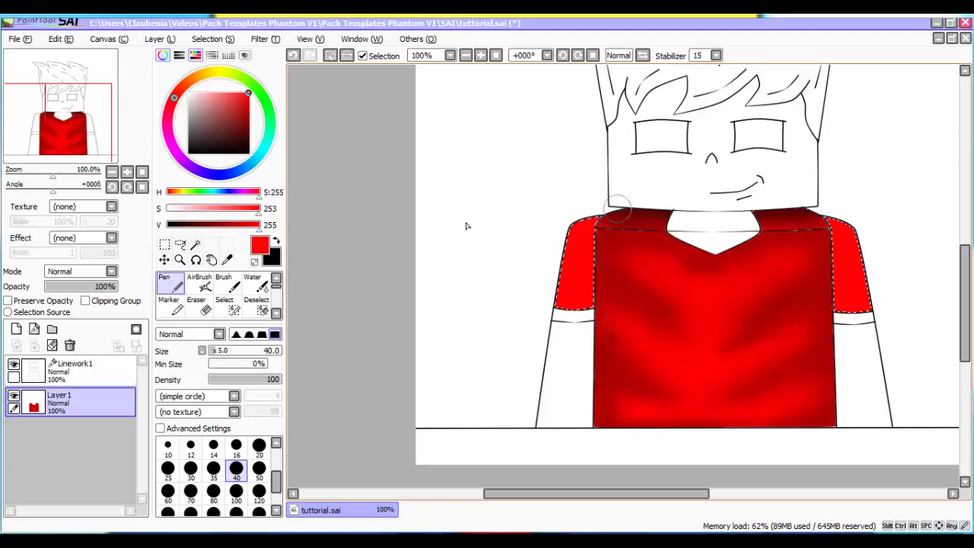
Shade the right sleeve's top and outer edge dark red with the AirBrush at size 16 and colour value 116
click(199, 281)
drag(247, 226, 214, 231)
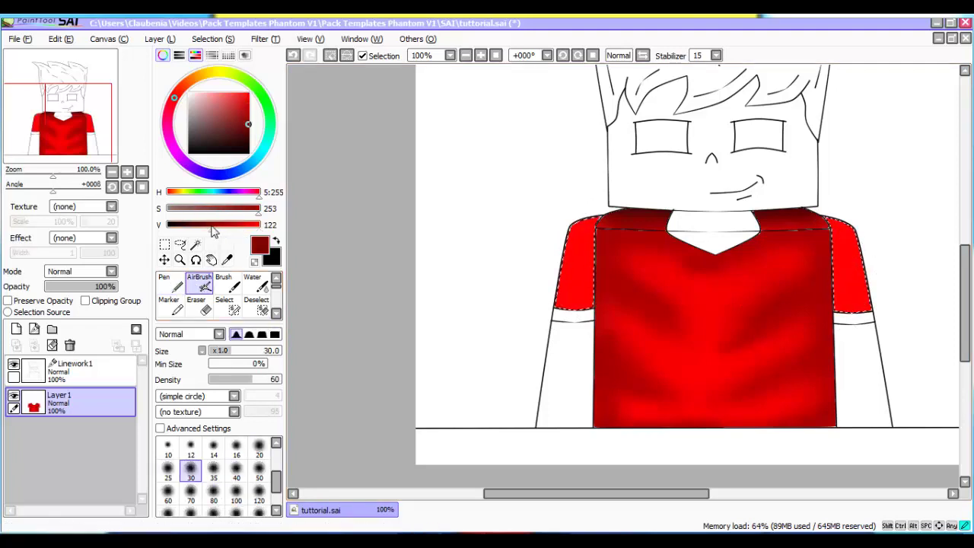
scroll(734, 235, up, 2)
key(Down)
key(Right)
key(Right)
key(Right)
key(Right)
key(Right)
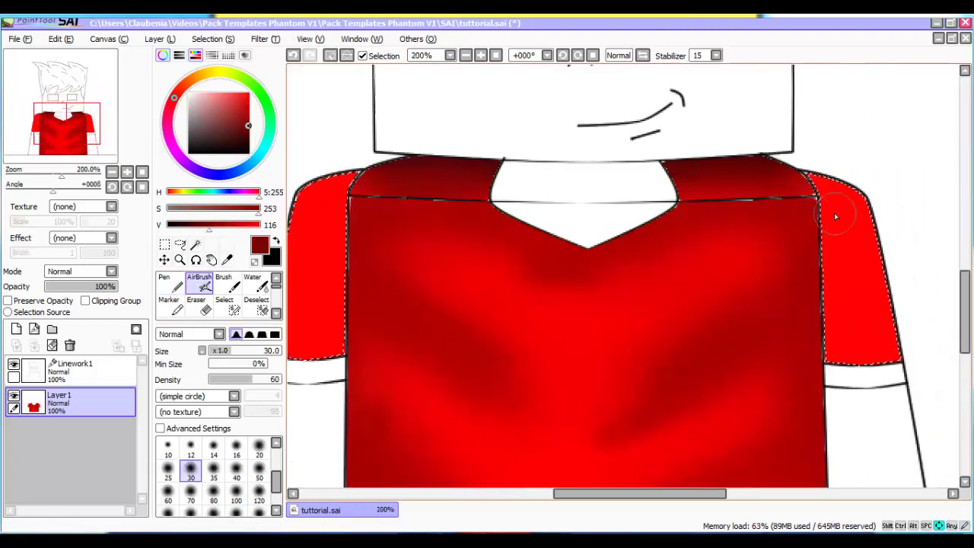
key(bracketleft)
key(bracketleft)
key(bracketleft)
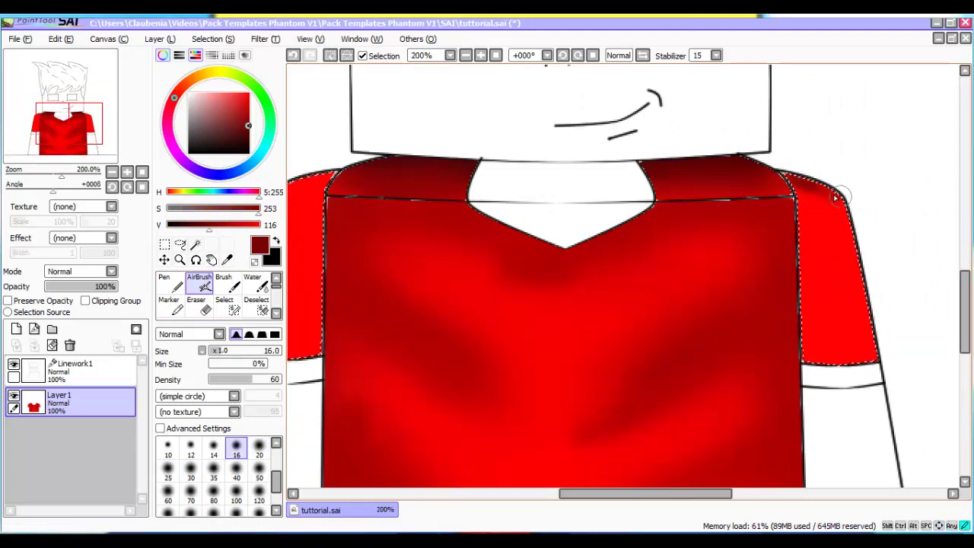
drag(835, 200, 876, 326)
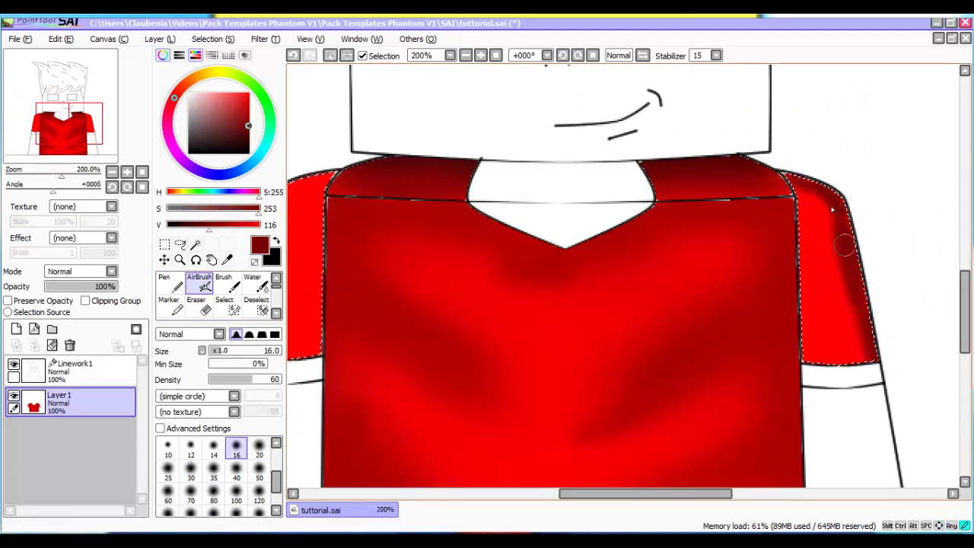
drag(839, 284, 874, 387)
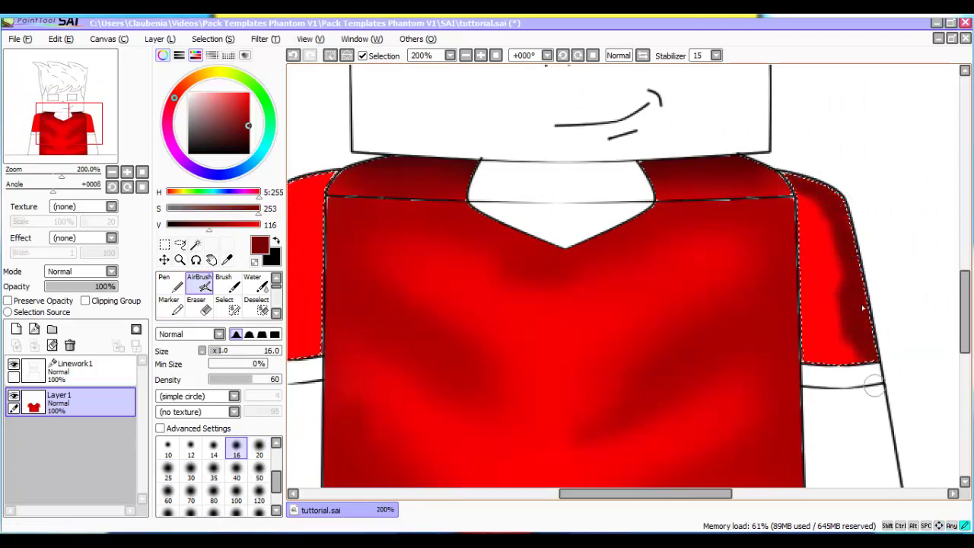
Shade the left sleeve's top and outer edge with the same dark red AirBrush
key(Left)
key(Left)
key(Left)
key(Left)
key(Left)
key(Left)
key(Left)
key(Left)
key(Left)
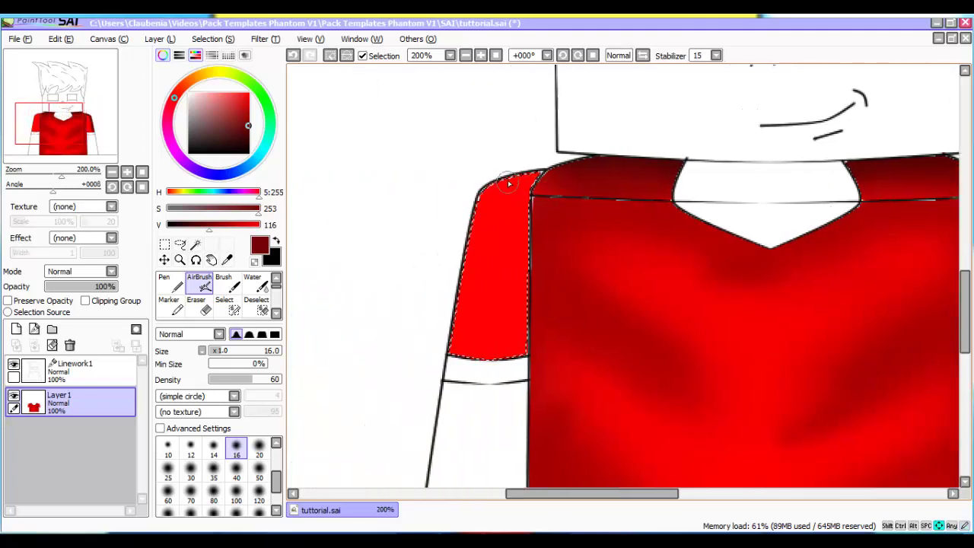
drag(487, 206, 519, 177)
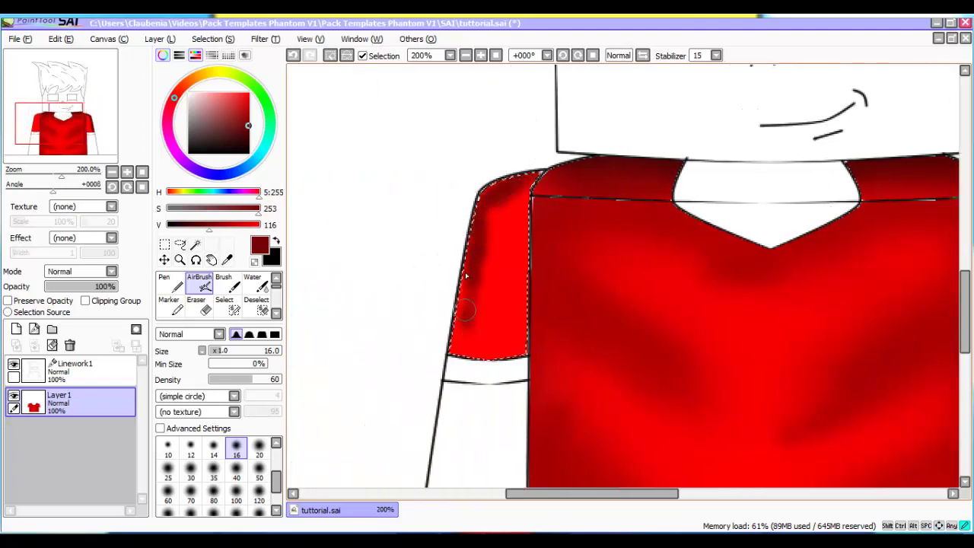
drag(466, 276, 460, 303)
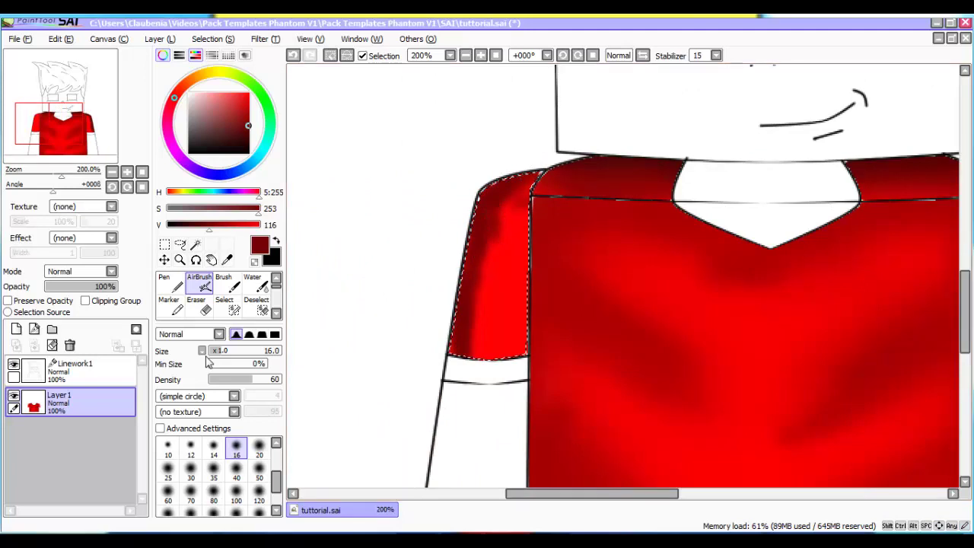
Blend the dark shading on the left sleeve into the bright red with the Blur brush
scroll(221, 297, down, 2)
click(254, 305)
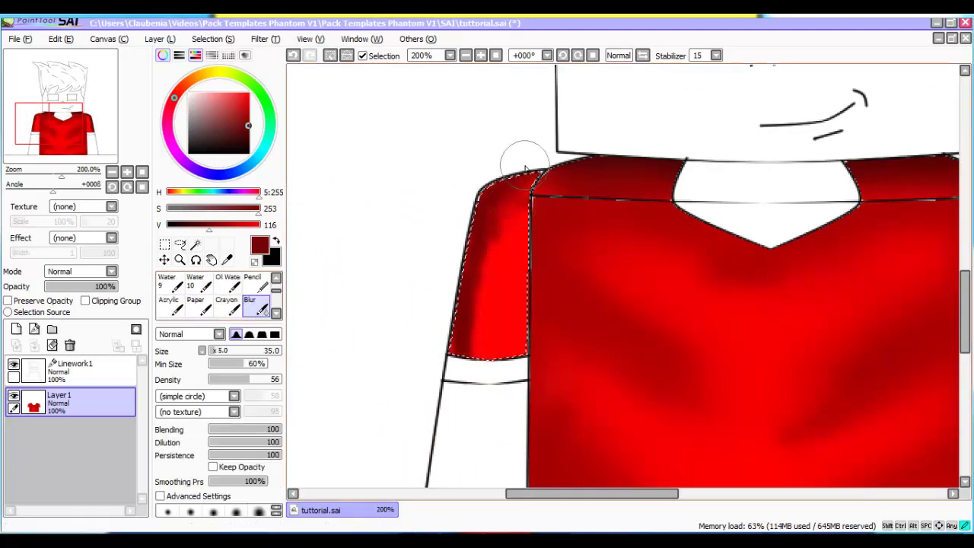
drag(466, 323, 469, 189)
Smooth the transition between dark and bright red on the right sleeve with the Blur brush
key(Right)
key(Right)
key(Right)
key(Right)
key(Right)
key(Right)
key(Right)
key(Right)
key(Right)
key(Right)
key(Right)
key(Right)
key(Right)
key(Right)
key(Right)
key(Right)
key(Right)
key(Right)
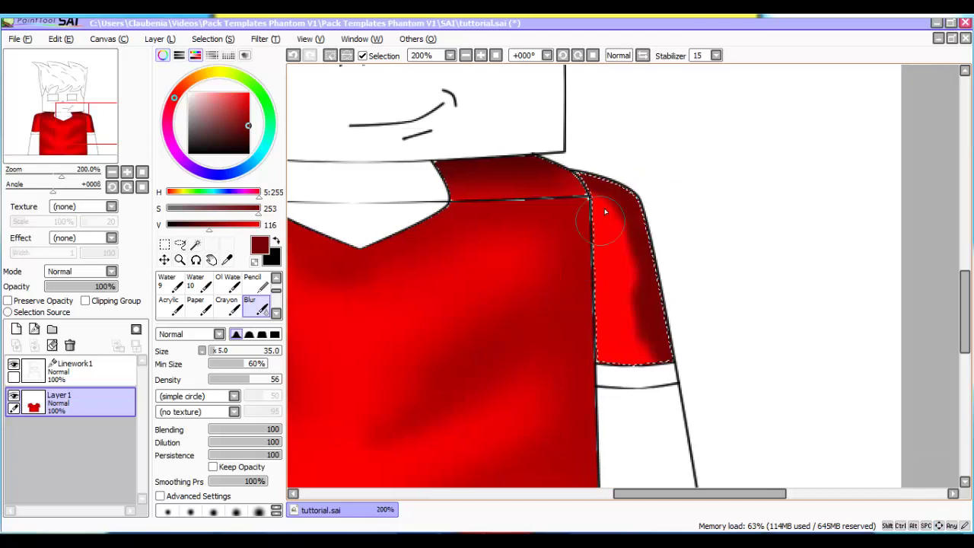
drag(605, 219, 657, 232)
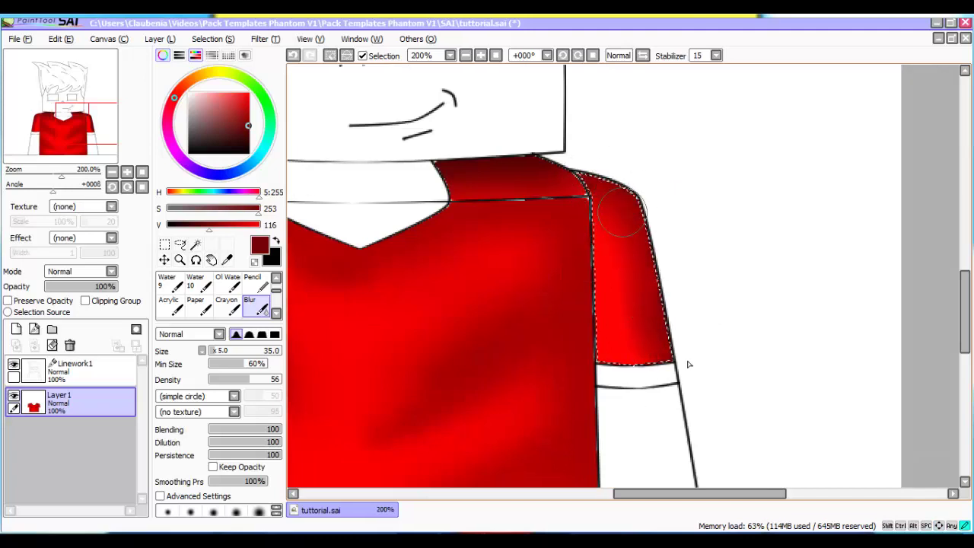
Deepen the dark red shading at the top of both sleeves with the AirBrush at size 25
scroll(201, 300, up, 3)
click(202, 288)
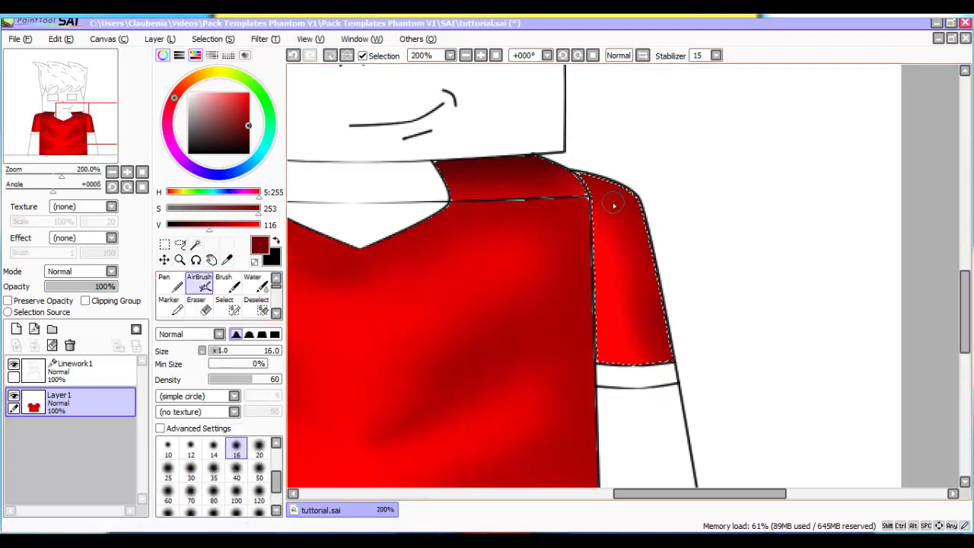
key(bracketright)
key(bracketright)
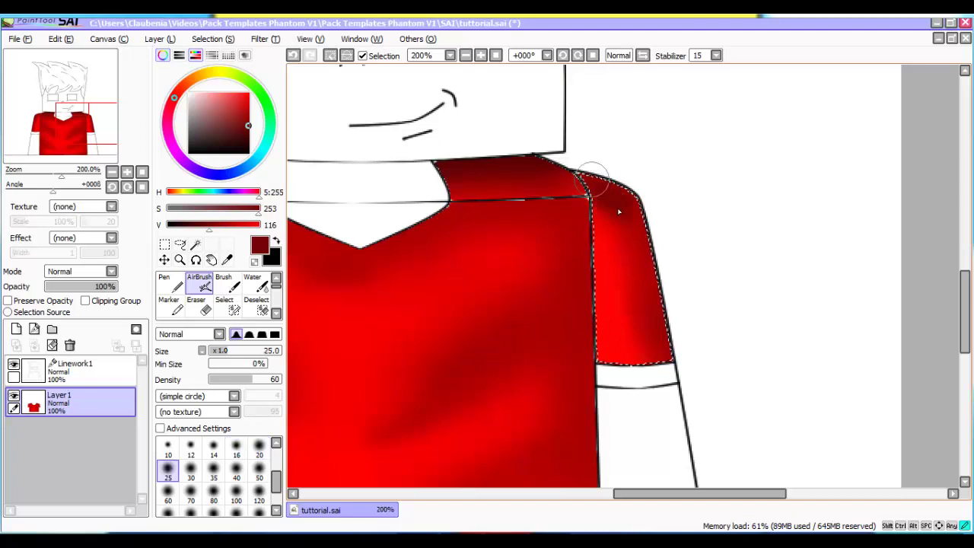
mouse_move(619, 212)
mouse_down()
mouse_move(656, 308)
mouse_move(649, 301)
mouse_up()
scroll(595, 183, left, 10)
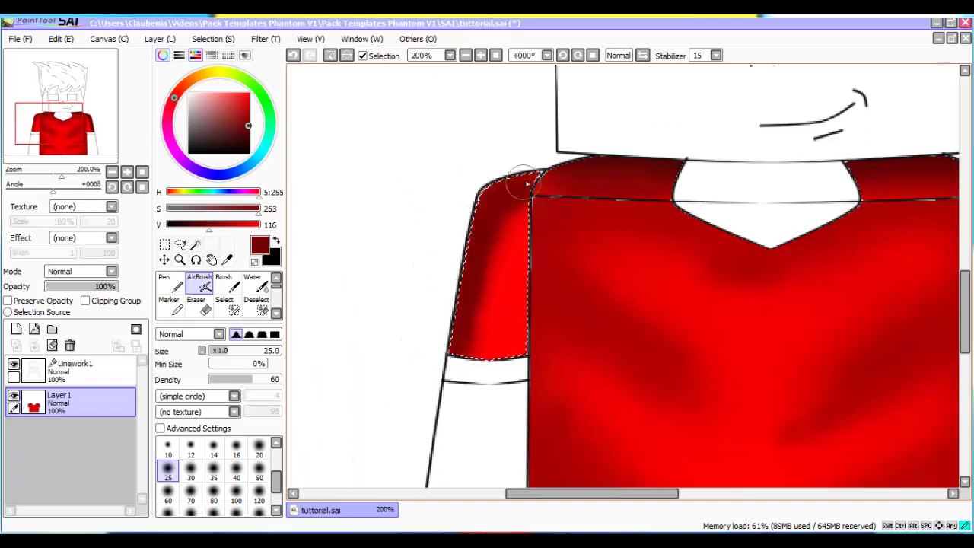
Soften the new dark shading on both sleeves into the bright red with the Blur brush at size 20
scroll(221, 296, down, 3)
click(252, 304)
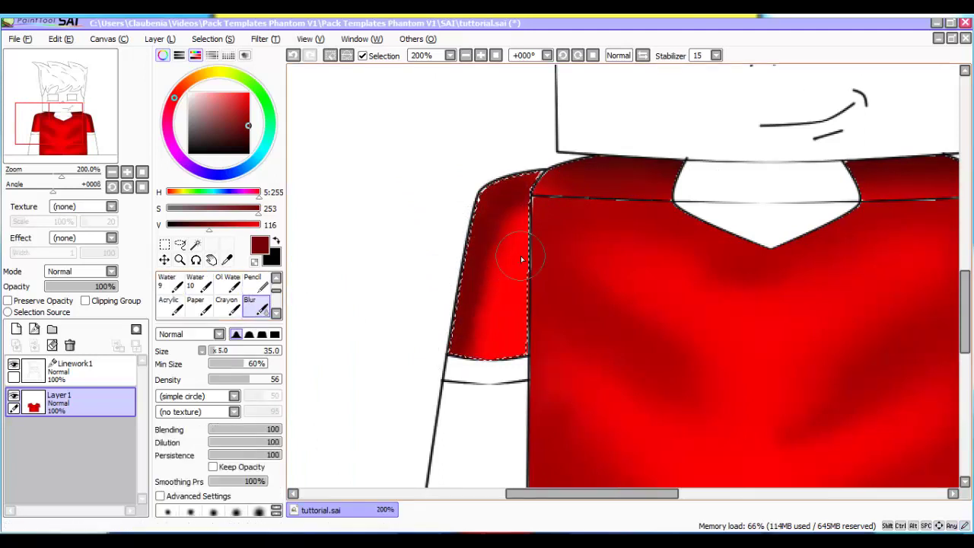
key(bracketleft)
key(bracketleft)
key(bracketleft)
scroll(518, 220, up, 1)
drag(528, 199, 509, 252)
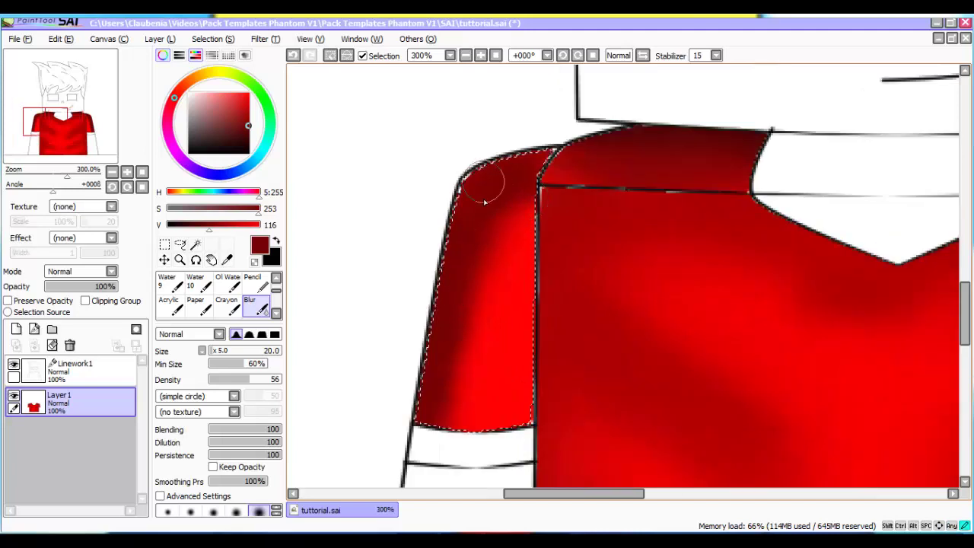
scroll(437, 296, right, 15)
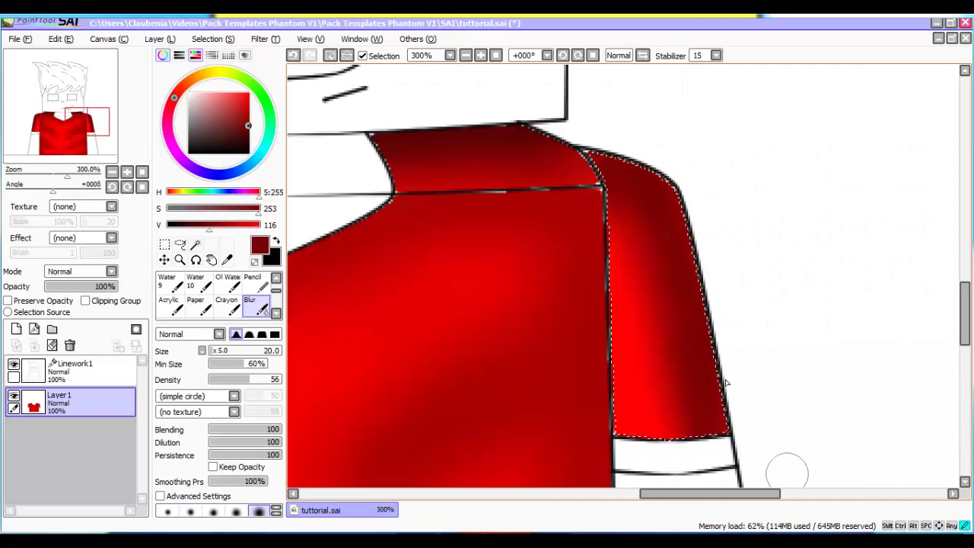
scroll(559, 355, down, 5)
scroll(550, 355, up, 2)
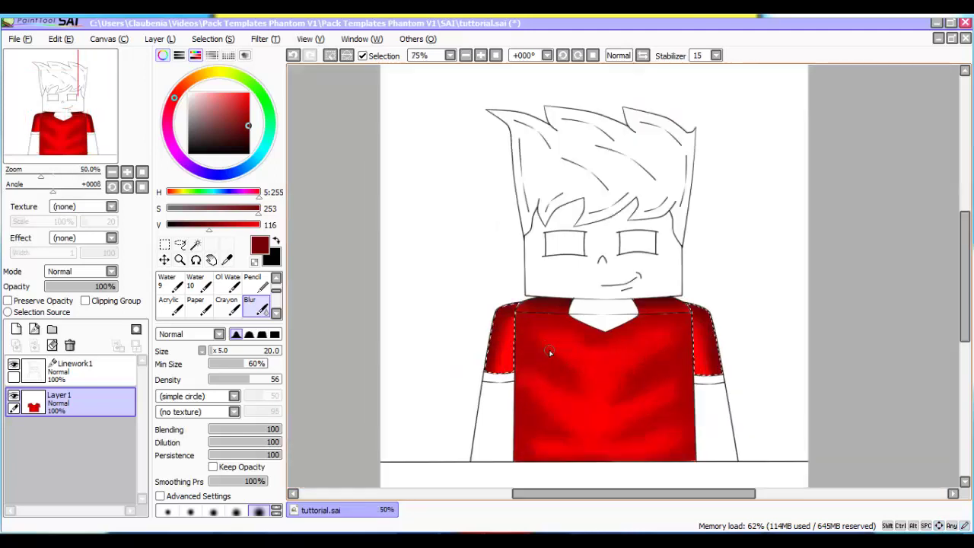
scroll(550, 351, down, 1)
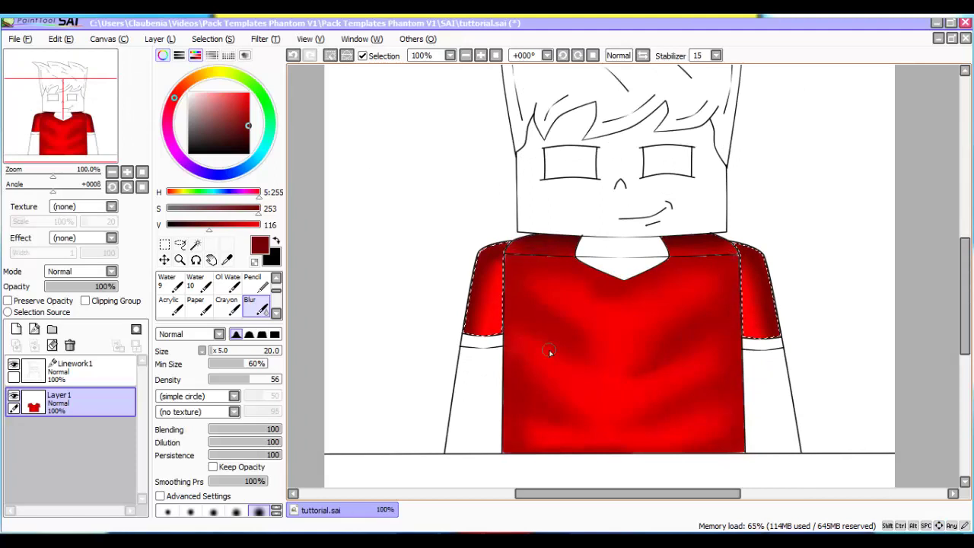
Clear the sleeve selection and select both sleeve cuffs on the Linework1 layer with the Magic Wand
click(87, 371)
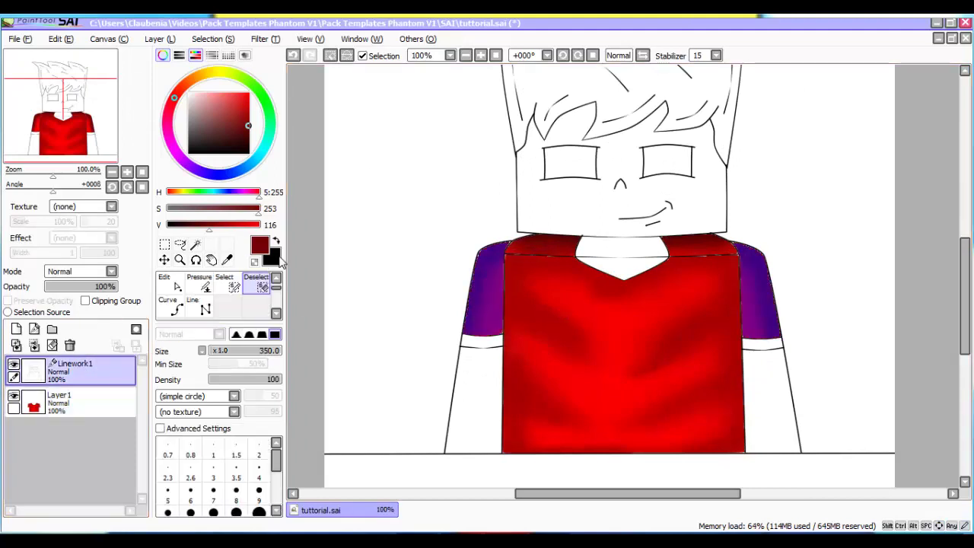
key(ctrl+d)
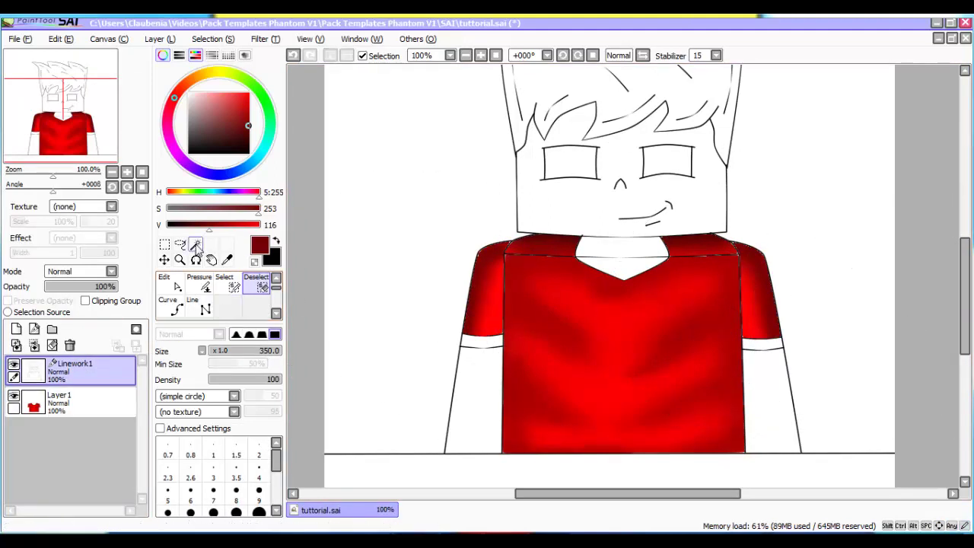
click(196, 244)
click(478, 346)
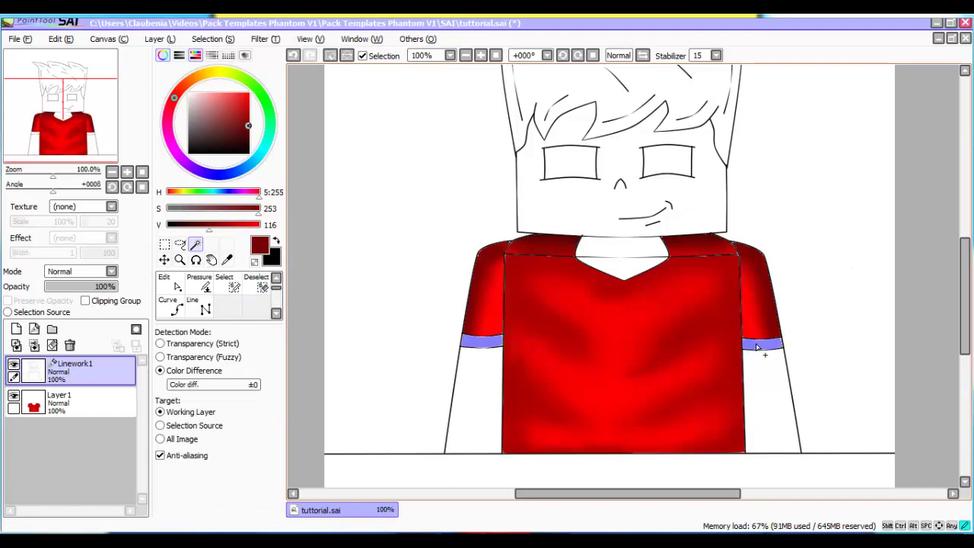
Extend the left cuff's selection up to its outlines with the Select brush at size 2
click(234, 287)
scroll(502, 338, up, 5)
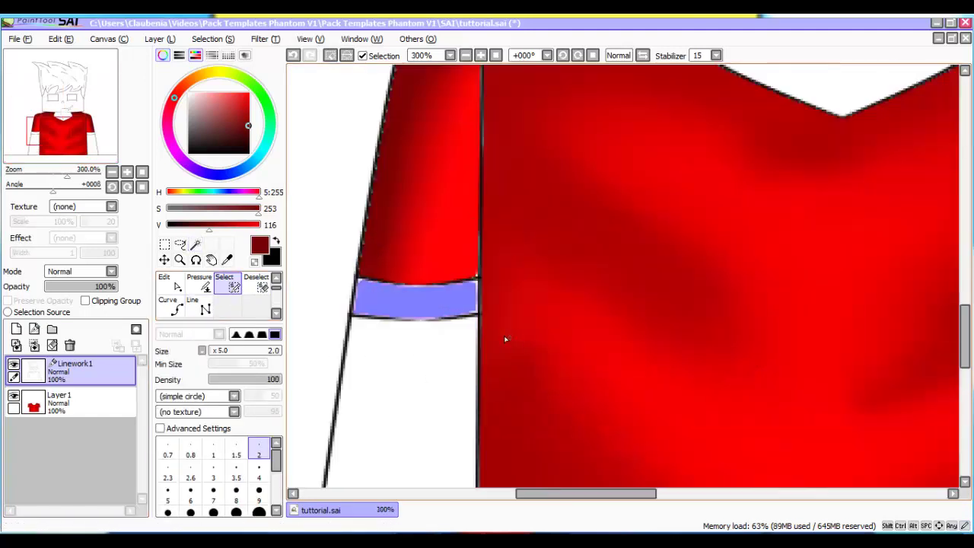
scroll(478, 304, up, 3)
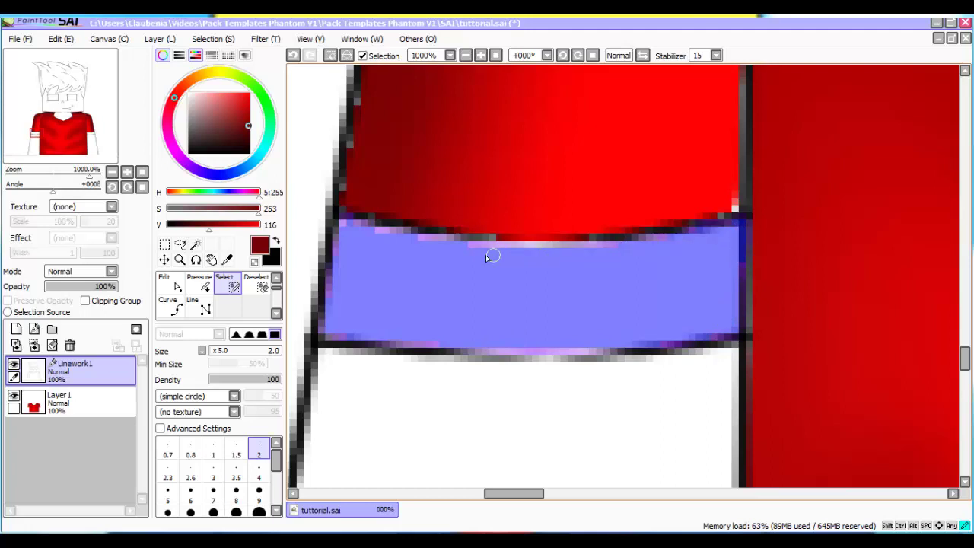
Fill out the right cuff's selection along its edges and corners with the size 2 Select brush
scroll(630, 259, down, 7)
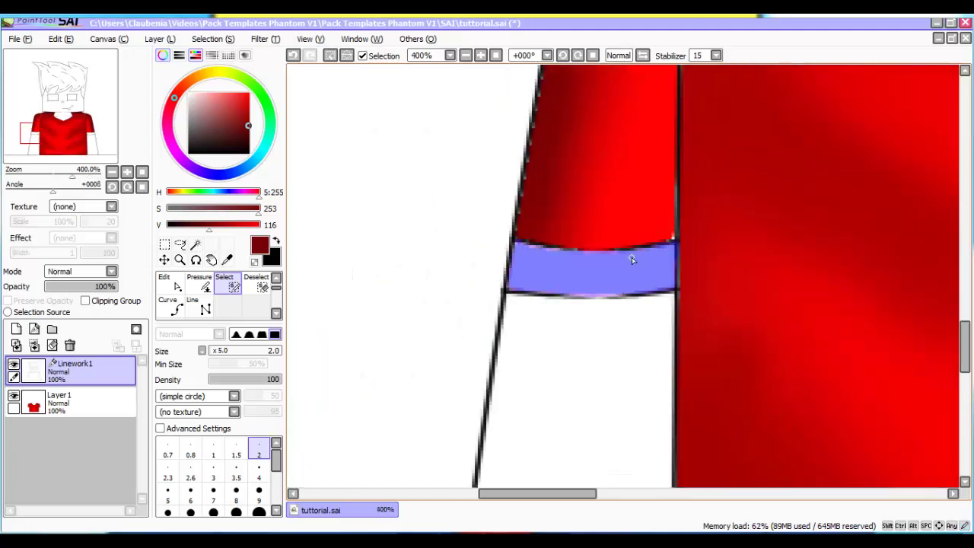
scroll(622, 267, up, 1)
scroll(622, 266, up, 7)
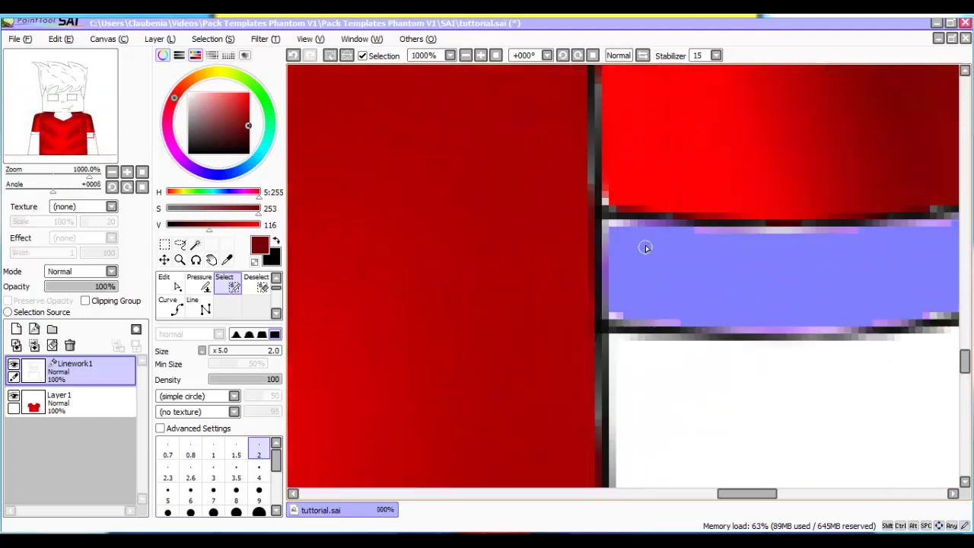
scroll(863, 230, down, 2)
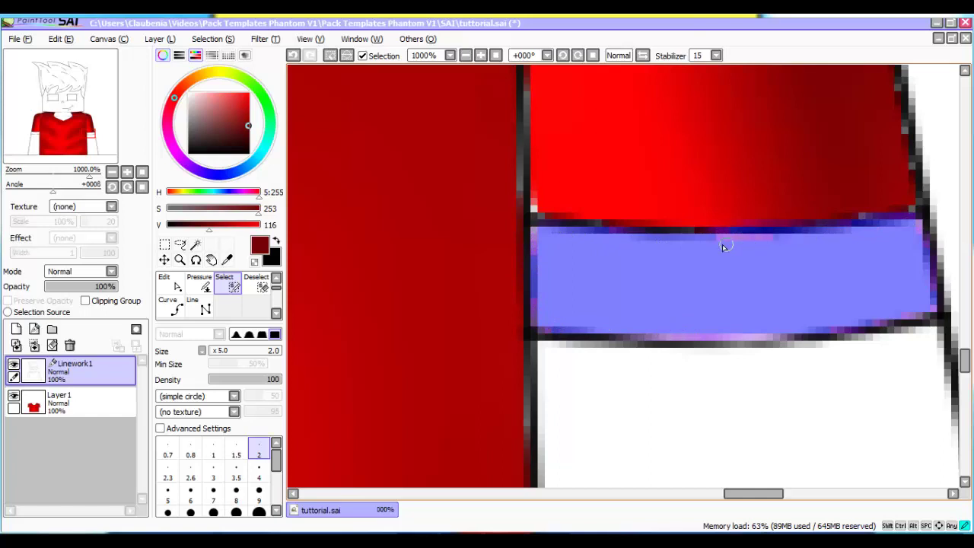
drag(789, 329, 712, 341)
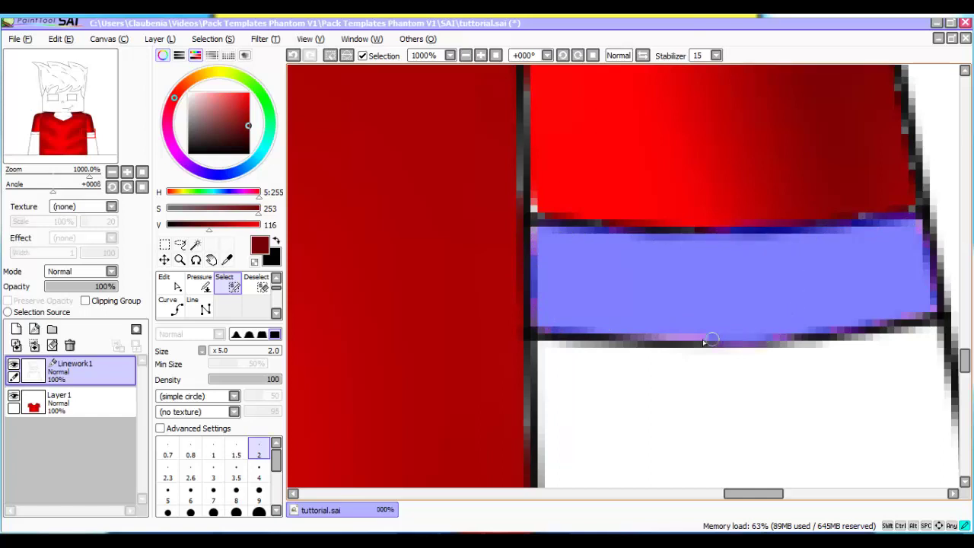
scroll(716, 287, down, 3)
scroll(762, 318, up, 5)
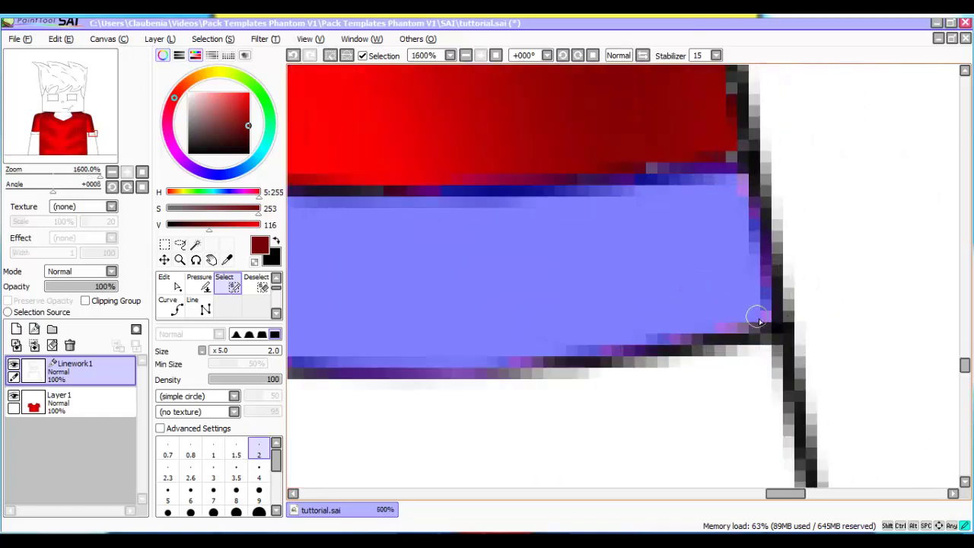
scroll(670, 304, down, 8)
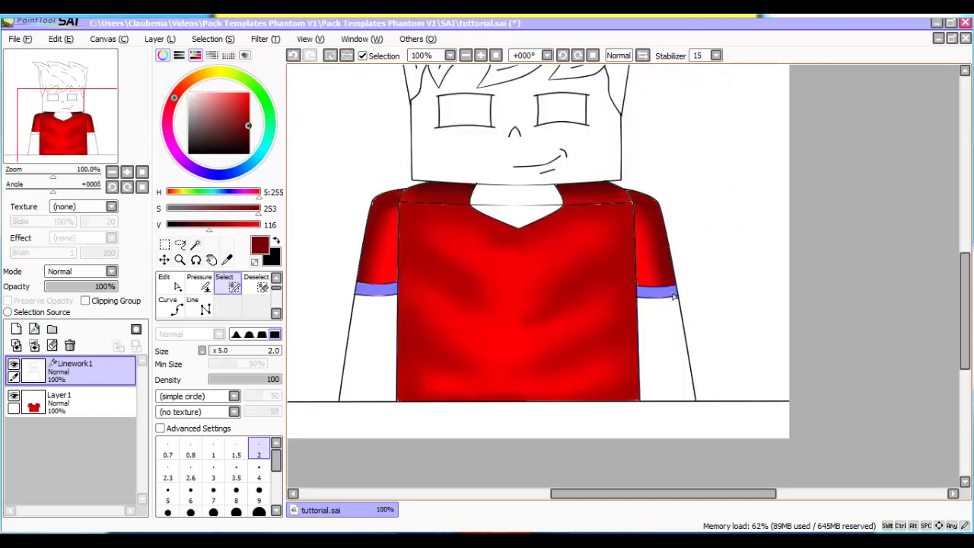
Paint both selected sleeve cuffs solid black on Layer1 with the Pen at size 40
click(90, 402)
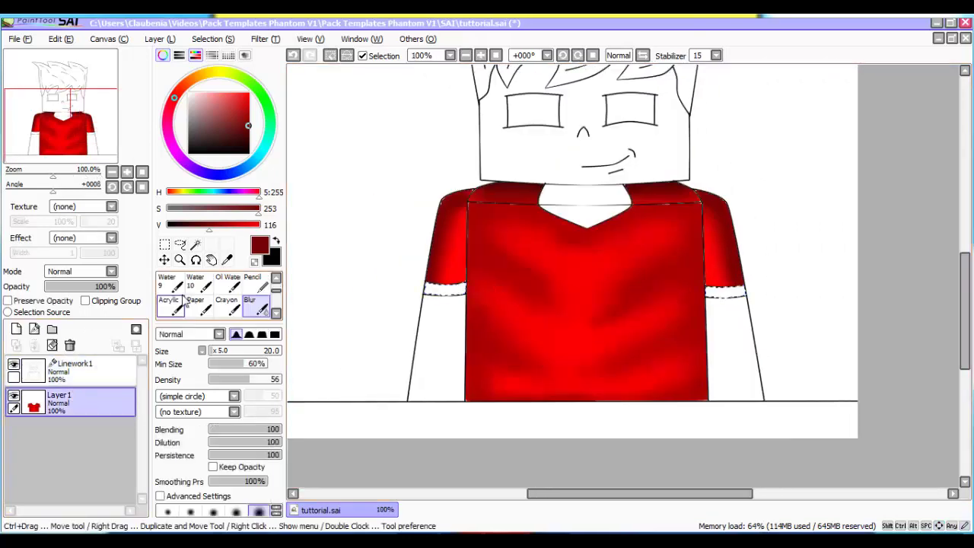
click(174, 293)
click(189, 153)
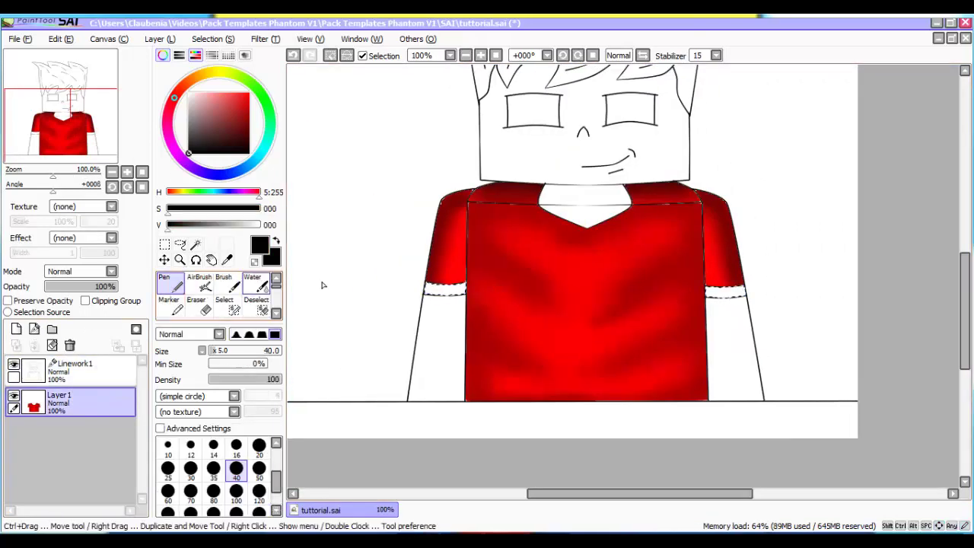
scroll(459, 293, up, 2)
drag(459, 293, 463, 284)
scroll(446, 293, right, 10)
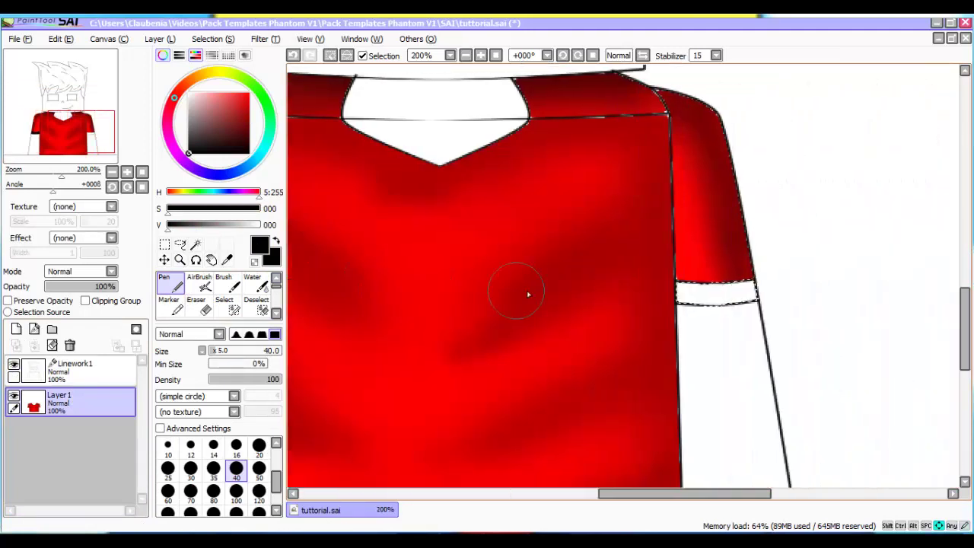
drag(663, 294, 704, 300)
scroll(706, 301, down, 2)
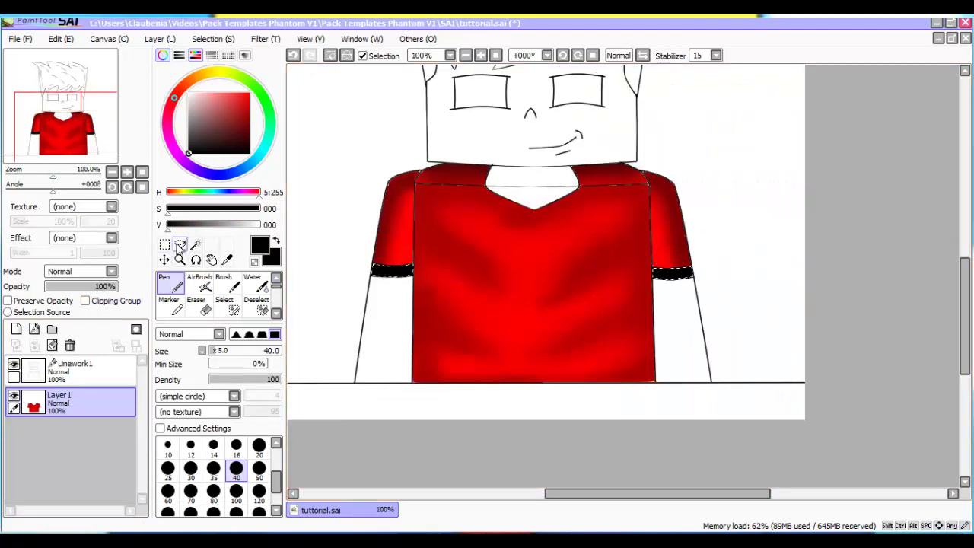
Add dark grey shading with colour value 60 to both black cuffs using the AirBrush at size 25
drag(214, 227, 189, 229)
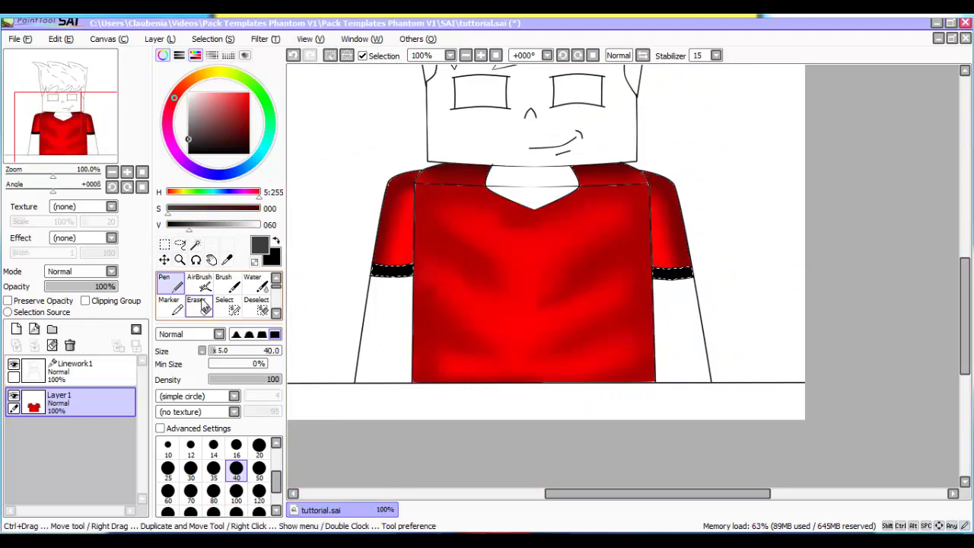
click(204, 287)
scroll(341, 281, up, 3)
mouse_move(472, 239)
mouse_down()
mouse_move(451, 271)
mouse_move(426, 286)
mouse_move(455, 281)
mouse_move(473, 260)
mouse_up()
key(Right)
key(Right)
key(Right)
key(Right)
key(Right)
key(Right)
key(Right)
key(Right)
key(Right)
key(Right)
key(Right)
key(Right)
key(Right)
key(Right)
key(Right)
key(Right)
key(Right)
key(Right)
key(Right)
key(Right)
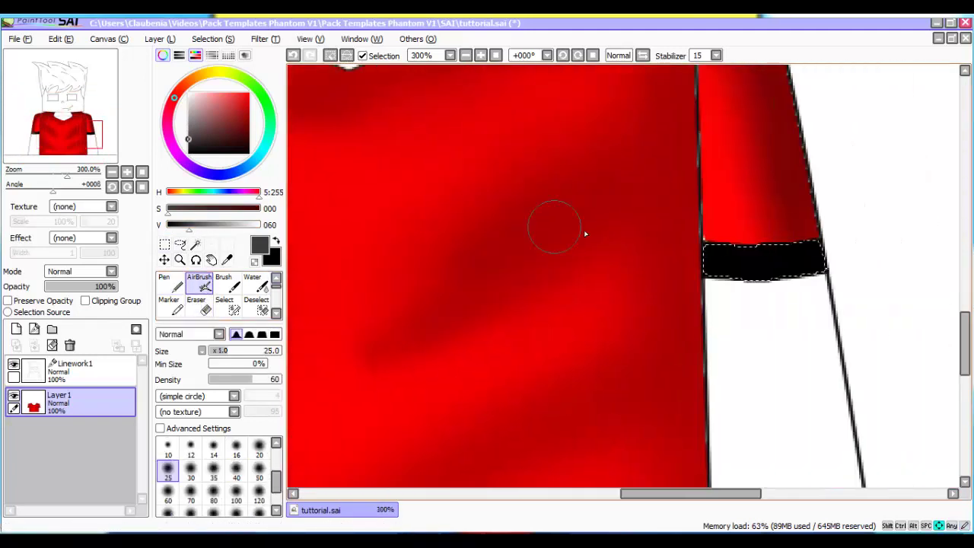
mouse_move(649, 246)
mouse_down()
mouse_move(688, 252)
mouse_move(695, 293)
mouse_move(669, 225)
mouse_move(670, 279)
mouse_up()
scroll(667, 232, down, 3)
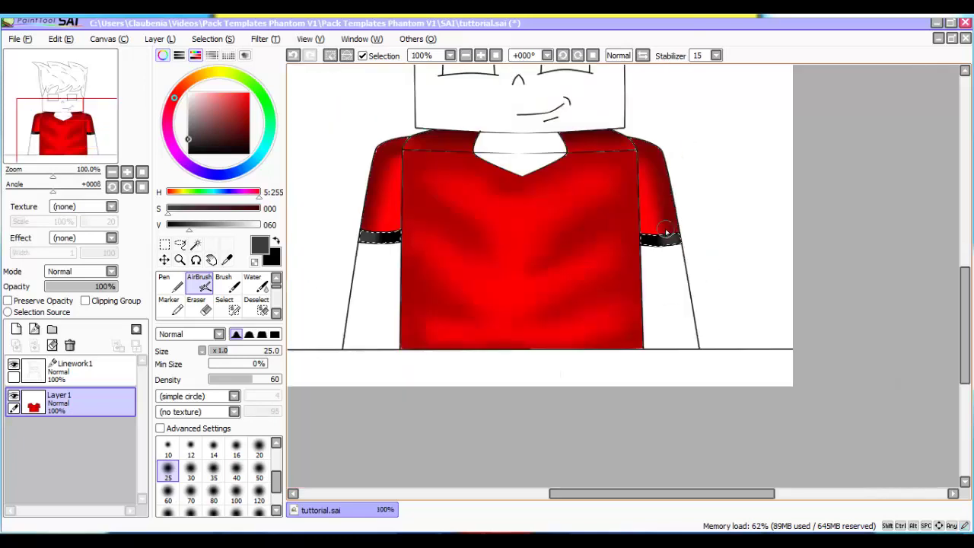
Blend the grey shading into the black on both cuffs with the Blur brush at size 20
scroll(267, 295, down, 2)
click(259, 311)
scroll(374, 250, up, 4)
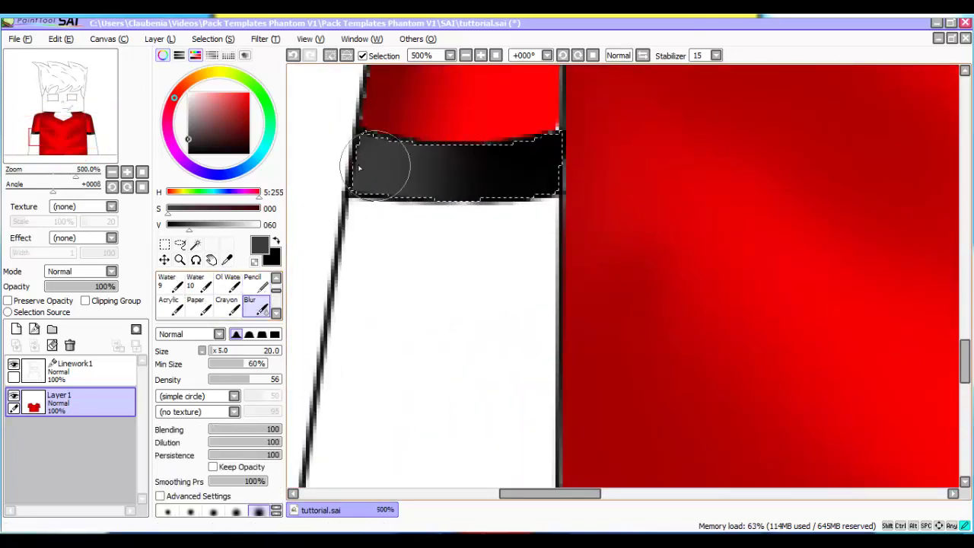
scroll(448, 168, right, 5)
scroll(472, 163, right, 6)
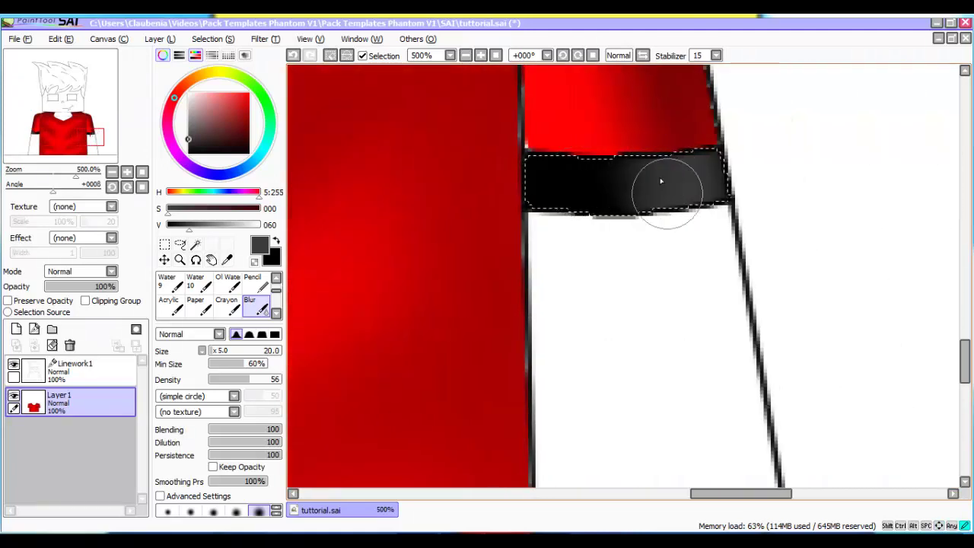
mouse_move(660, 181)
mouse_down()
mouse_move(666, 259)
mouse_move(732, 183)
mouse_move(649, 157)
mouse_move(544, 176)
mouse_move(669, 178)
mouse_move(715, 204)
mouse_up()
Darken the right cuff's grey shading with a black AirBrush at size 25
scroll(259, 289, up, 2)
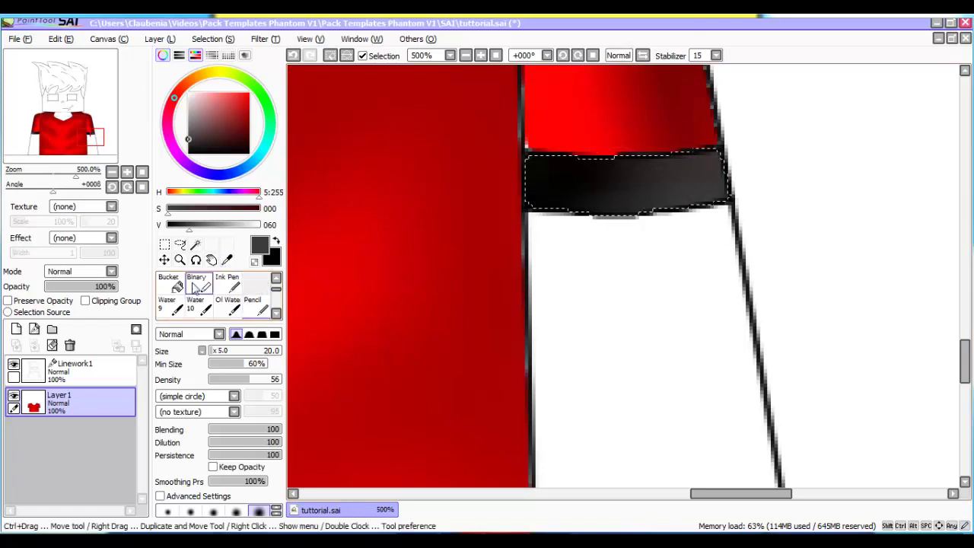
click(199, 283)
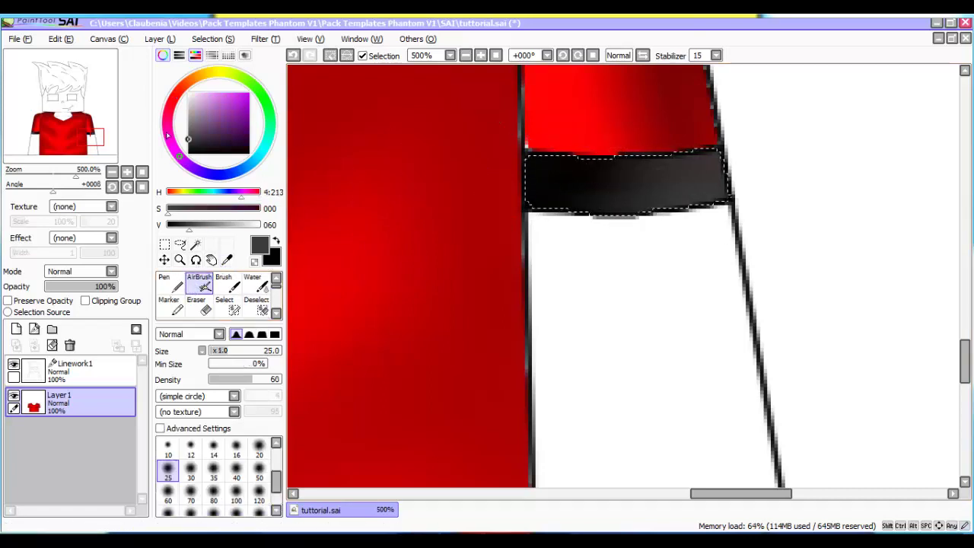
mouse_move(663, 179)
mouse_down()
mouse_move(693, 245)
mouse_move(626, 236)
mouse_up()
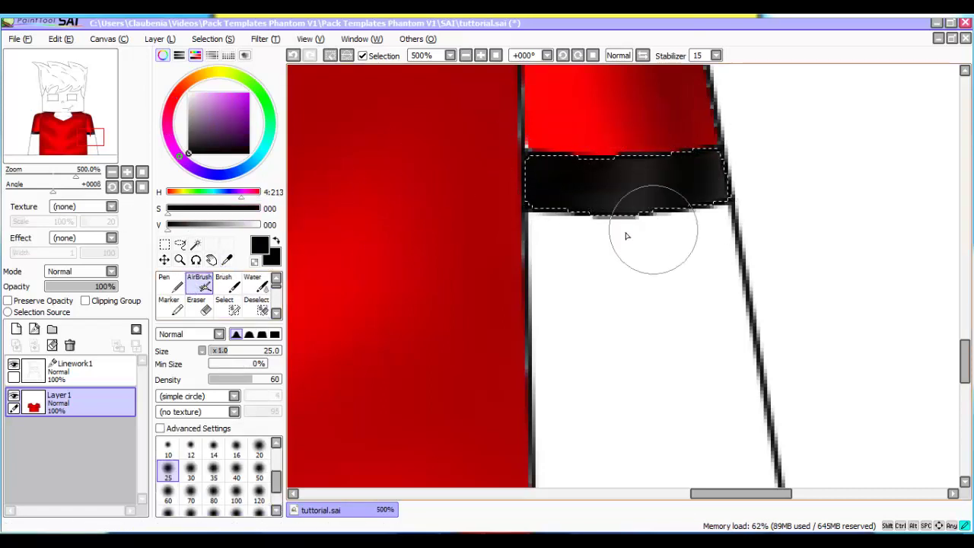
Smooth the darkened right cuff with the Blur brush at size 20
scroll(238, 295, down, 3)
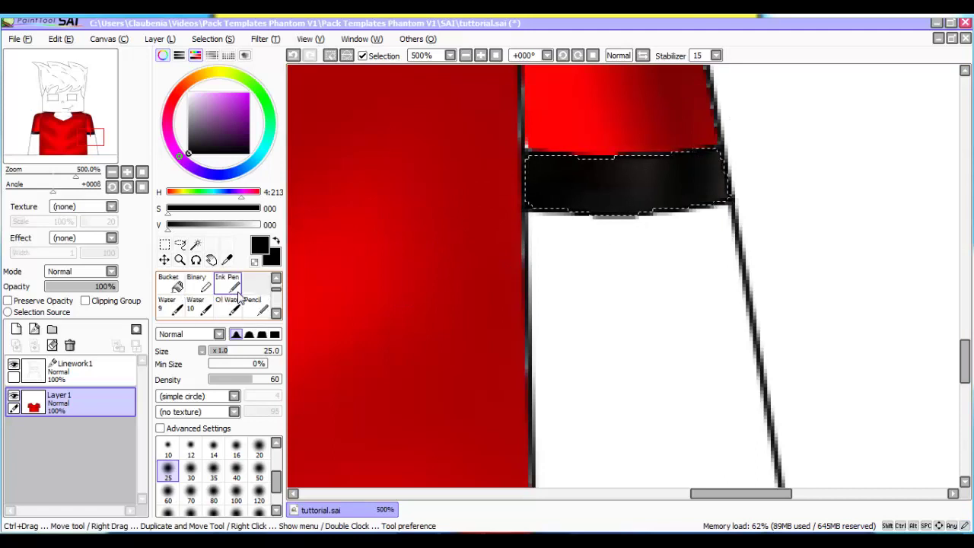
click(251, 304)
drag(518, 176, 527, 200)
scroll(528, 203, down, 8)
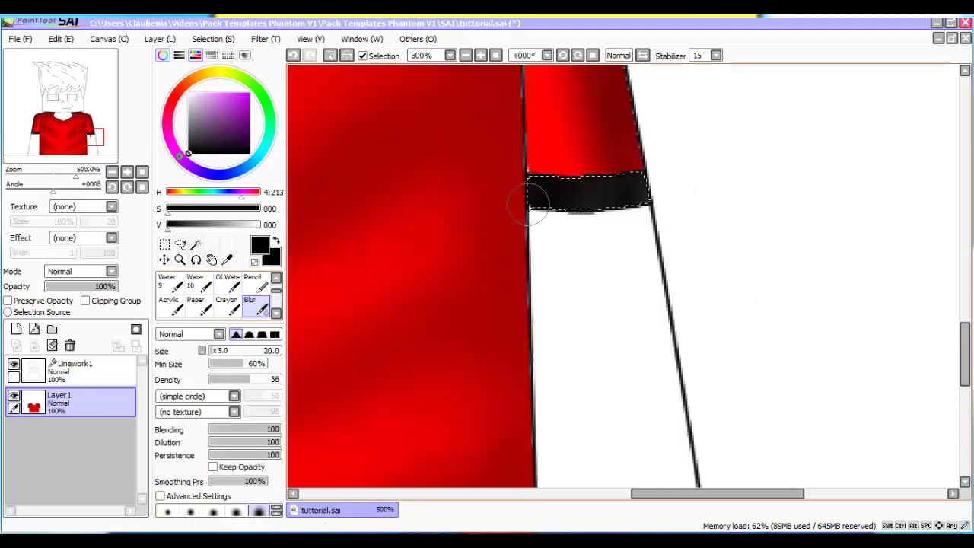
scroll(500, 206, up, 3)
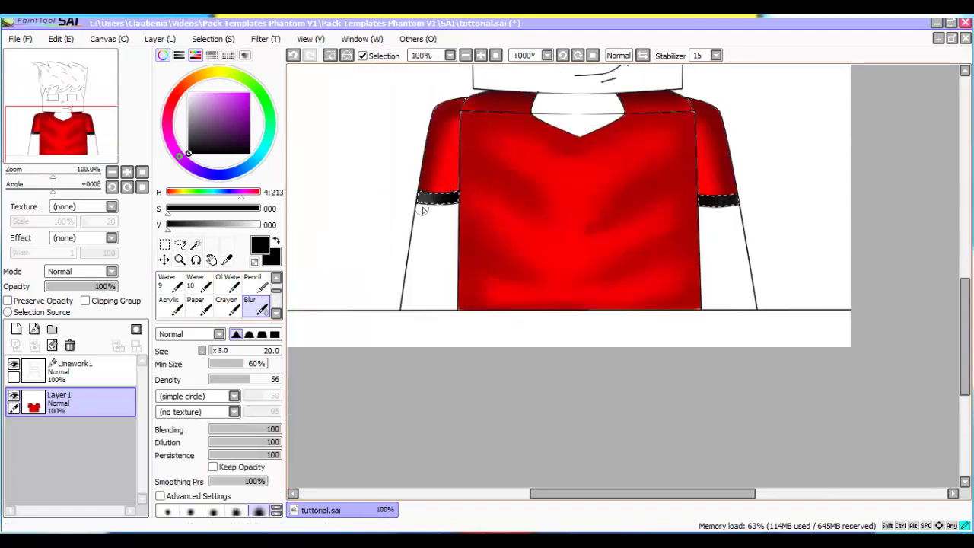
scroll(578, 207, down, 2)
scroll(578, 207, up, 3)
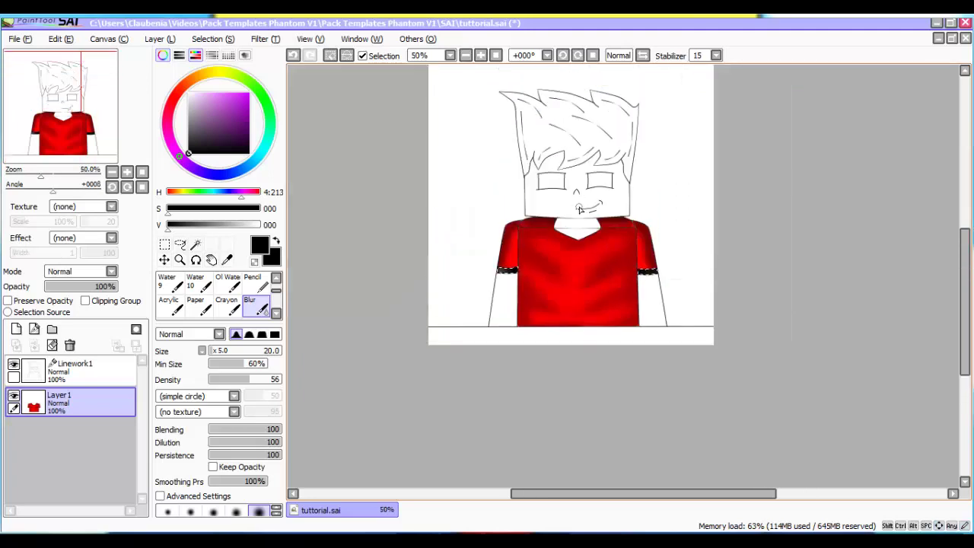
Clear the cuff selection and select the hair area on the Linework1 layer with the Magic Wand
click(72, 368)
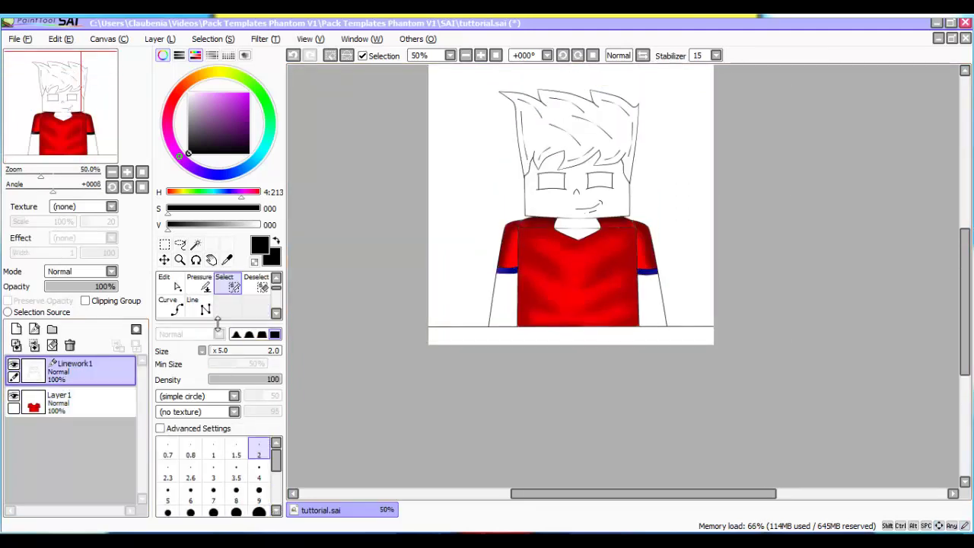
click(259, 286)
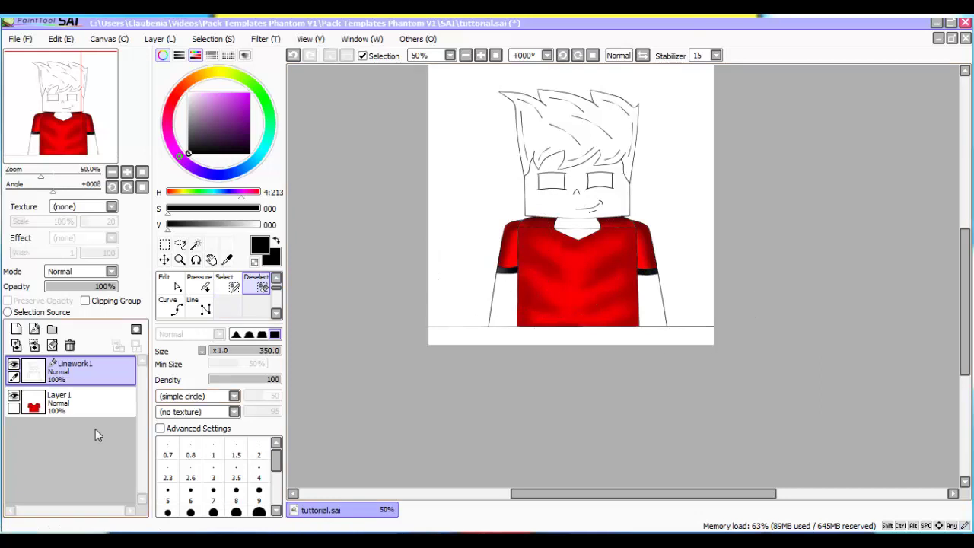
click(196, 245)
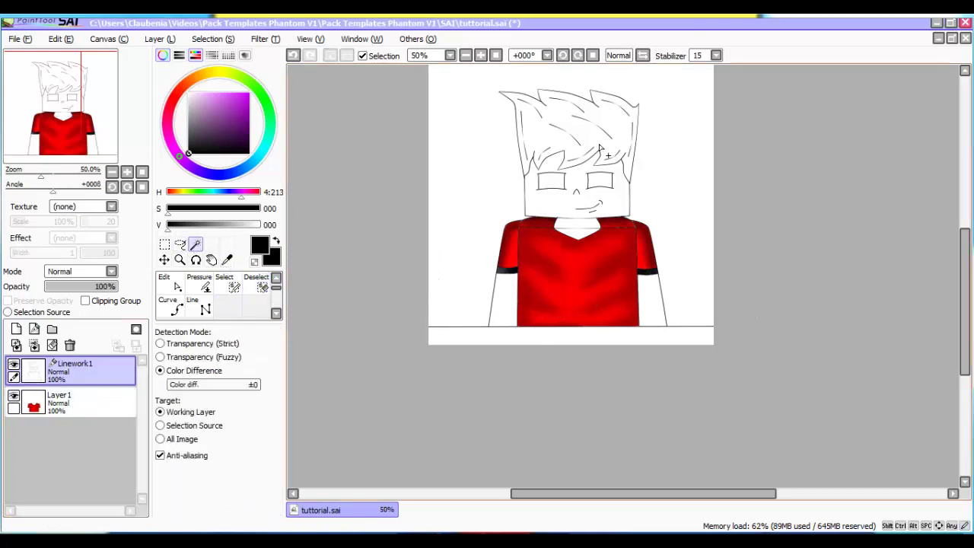
click(600, 148)
Fill the selected hair on Layer1 with very dark brown at colour value 42 using the Pen at size 120
click(95, 403)
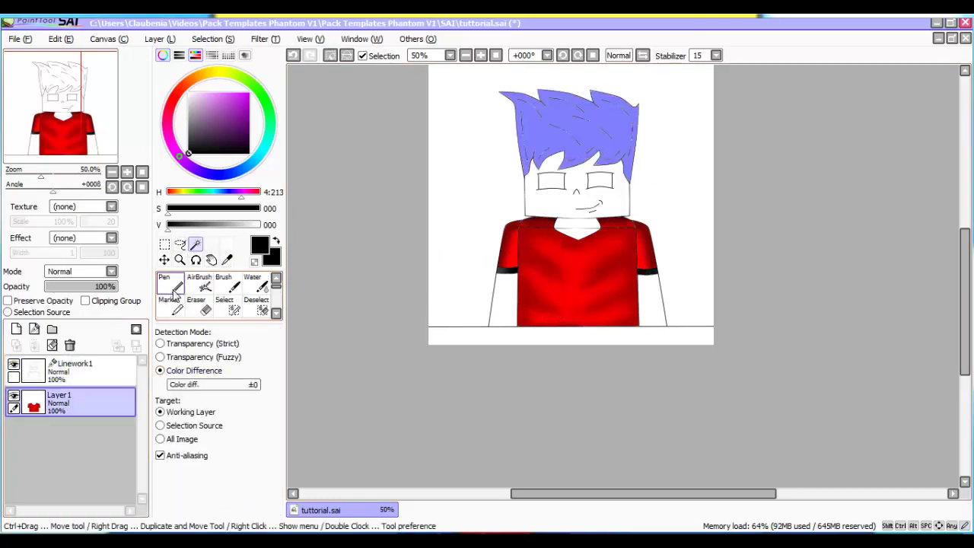
click(174, 289)
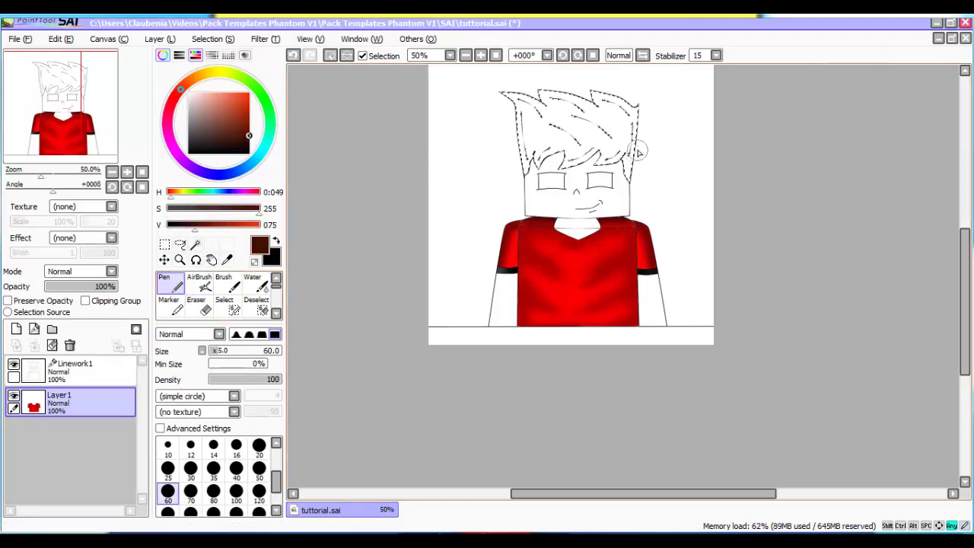
key(bracketright)
mouse_move(600, 154)
mouse_down()
mouse_move(626, 100)
mouse_move(628, 195)
mouse_move(609, 146)
mouse_move(552, 65)
mouse_up()
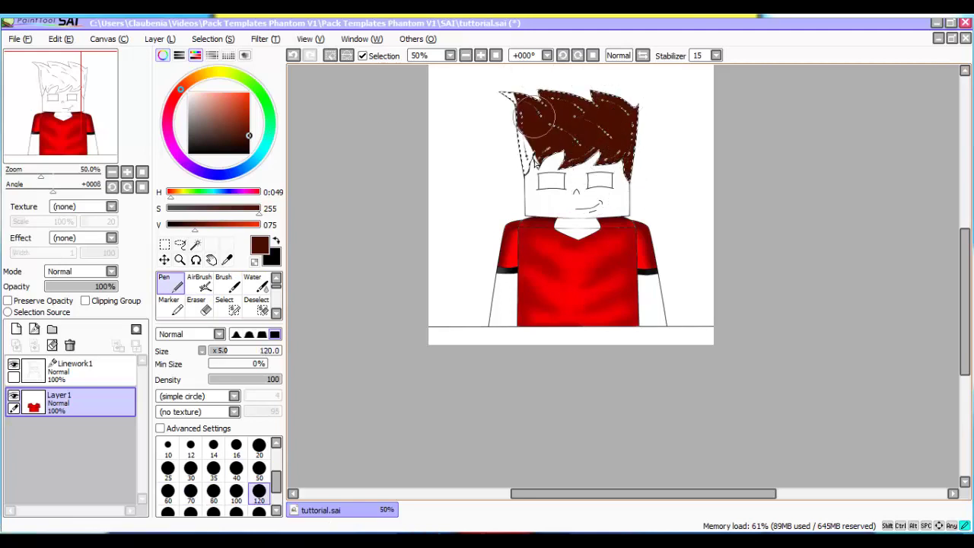
scroll(572, 133, up, 2)
drag(560, 141, 568, 104)
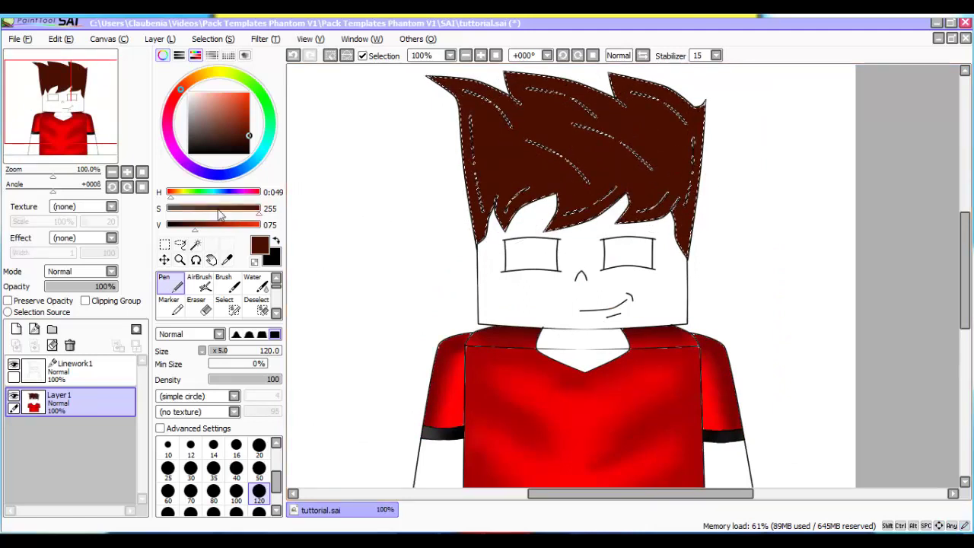
drag(251, 136, 253, 138)
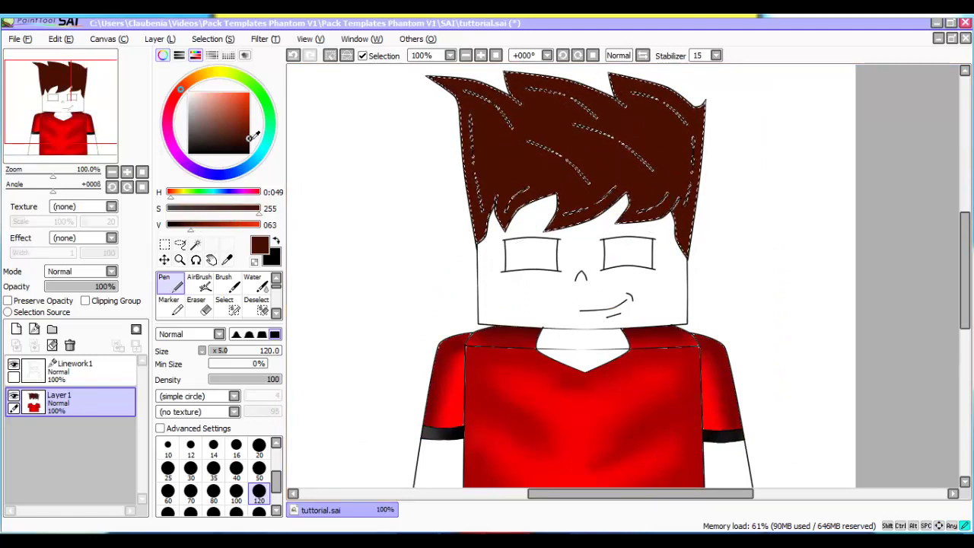
mouse_move(519, 158)
mouse_down()
mouse_move(435, 222)
mouse_move(672, 115)
mouse_up()
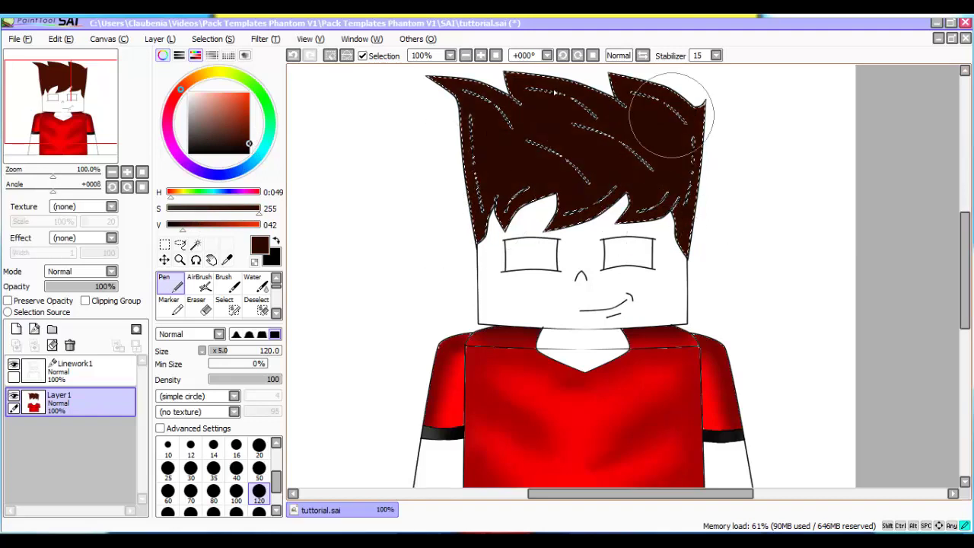
Airbrush a rust-red highlight with colour value 186 along the edge of the right hair tuft at size 25
drag(245, 125, 265, 97)
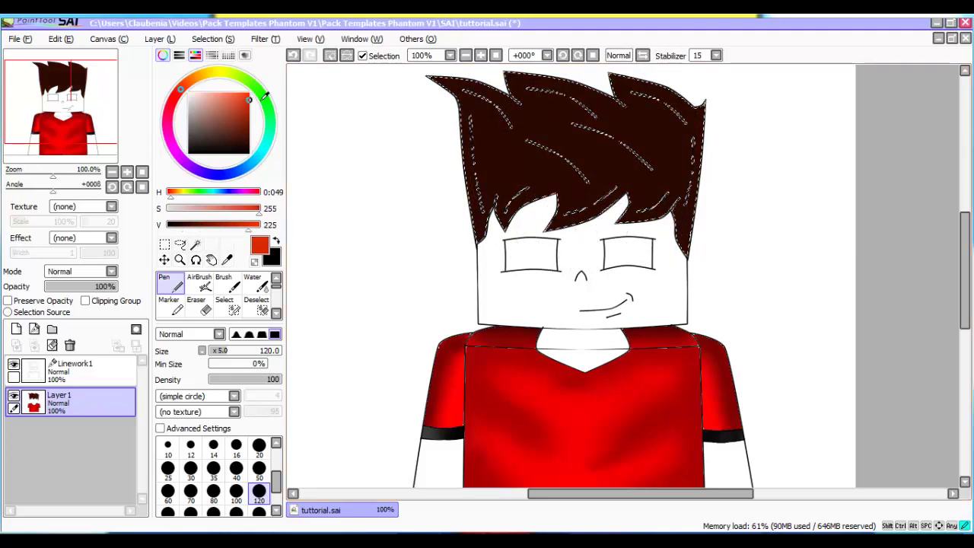
click(207, 281)
scroll(659, 158, up, 1)
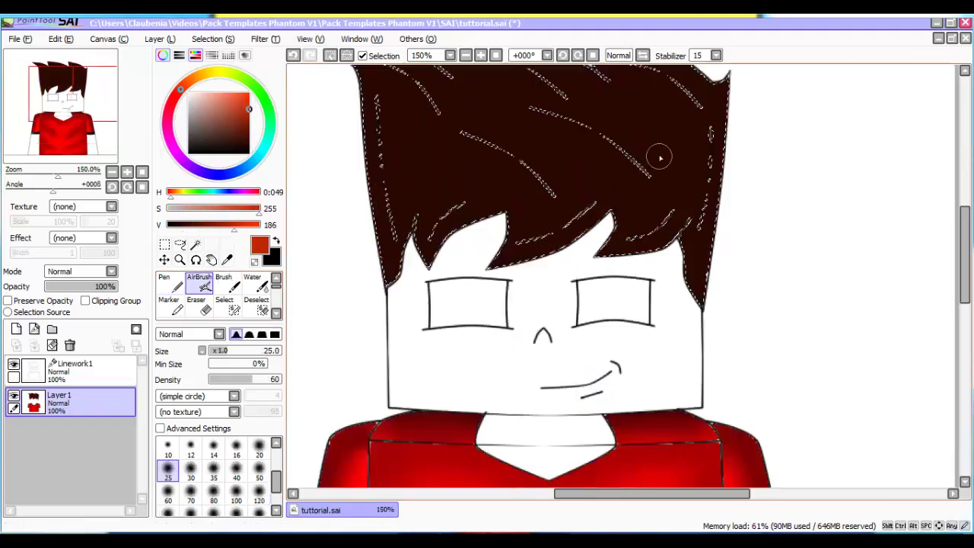
key(Up)
key(Up)
scroll(729, 170, up, 2)
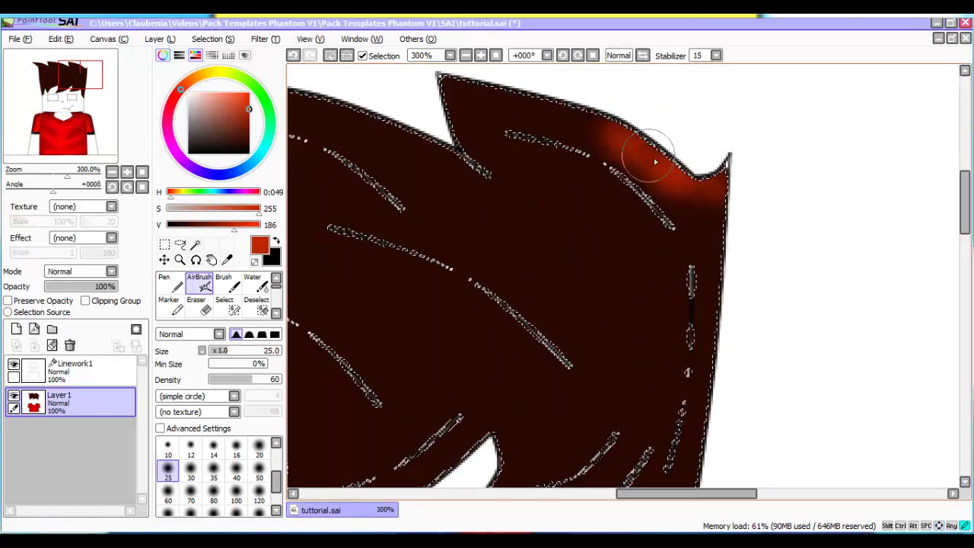
mouse_move(655, 161)
mouse_down()
mouse_move(536, 102)
mouse_move(541, 135)
mouse_move(473, 102)
mouse_up()
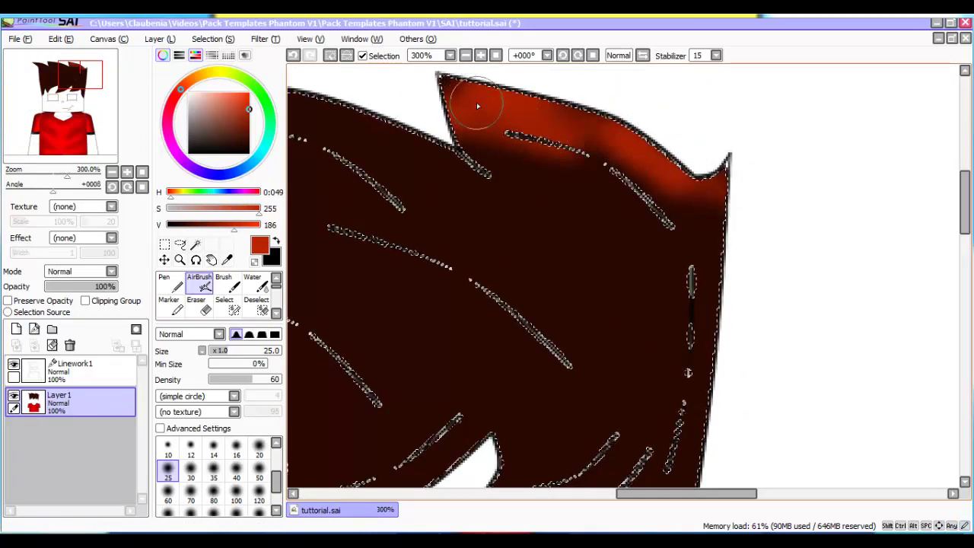
key(ctrl+z)
key(Down)
key(Left)
key(Left)
key(Left)
key(Left)
key(Left)
key(Up)
key(Up)
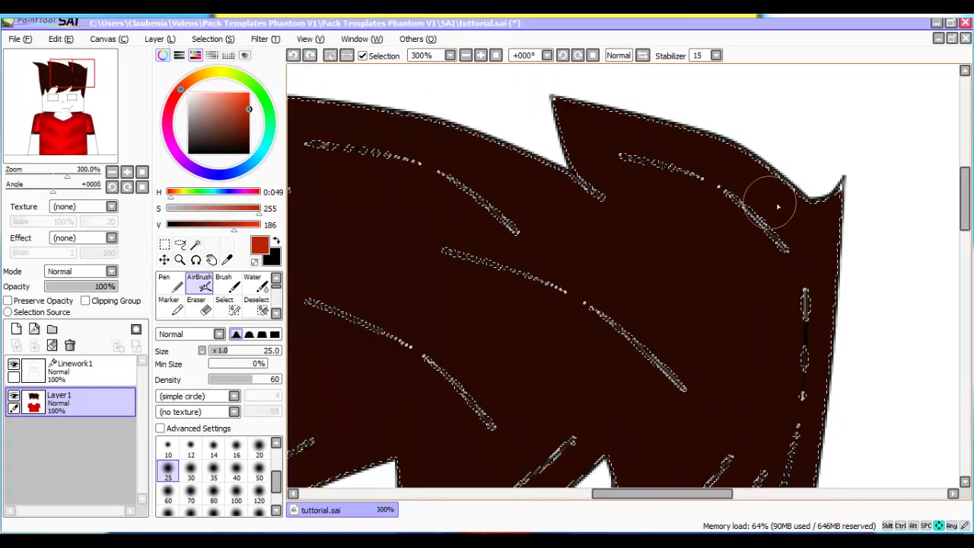
mouse_move(847, 199)
mouse_down()
mouse_move(807, 167)
mouse_move(573, 114)
mouse_move(640, 146)
mouse_move(689, 213)
mouse_move(614, 153)
mouse_move(605, 114)
mouse_move(876, 202)
mouse_up()
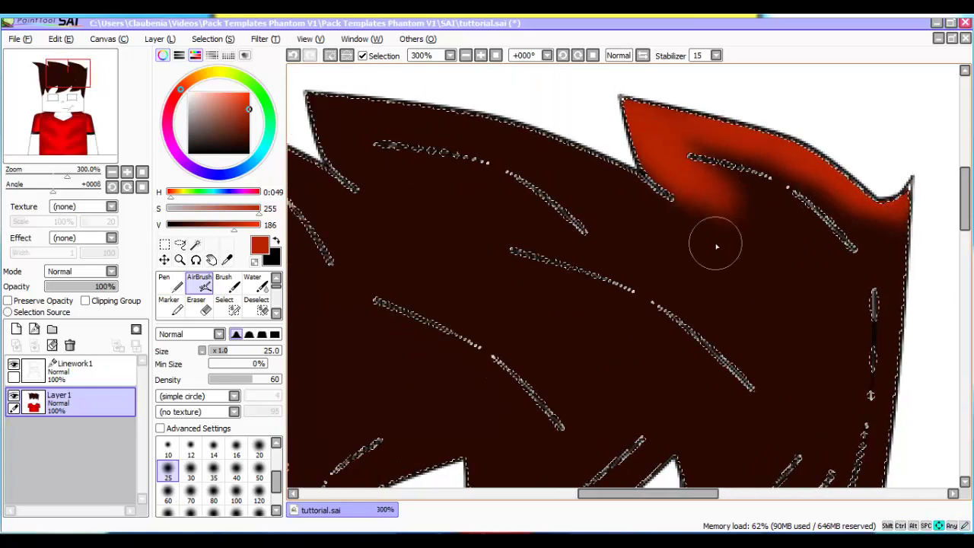
Continue the rust-red AirBrush highlight along the upper edges of the middle and left hair tufts
mouse_move(733, 224)
mouse_down()
mouse_move(761, 191)
mouse_move(438, 116)
mouse_move(372, 112)
mouse_up()
key(Left)
key(Left)
key(Left)
key(Left)
mouse_move(468, 134)
mouse_down()
mouse_move(589, 183)
mouse_move(476, 128)
mouse_move(539, 164)
mouse_move(546, 190)
mouse_move(609, 205)
mouse_move(470, 131)
mouse_move(571, 190)
mouse_move(532, 175)
mouse_move(684, 205)
mouse_move(392, 121)
mouse_move(344, 88)
mouse_move(473, 147)
mouse_up()
key(Left)
key(Left)
key(Left)
key(Left)
scroll(474, 147, down, 1)
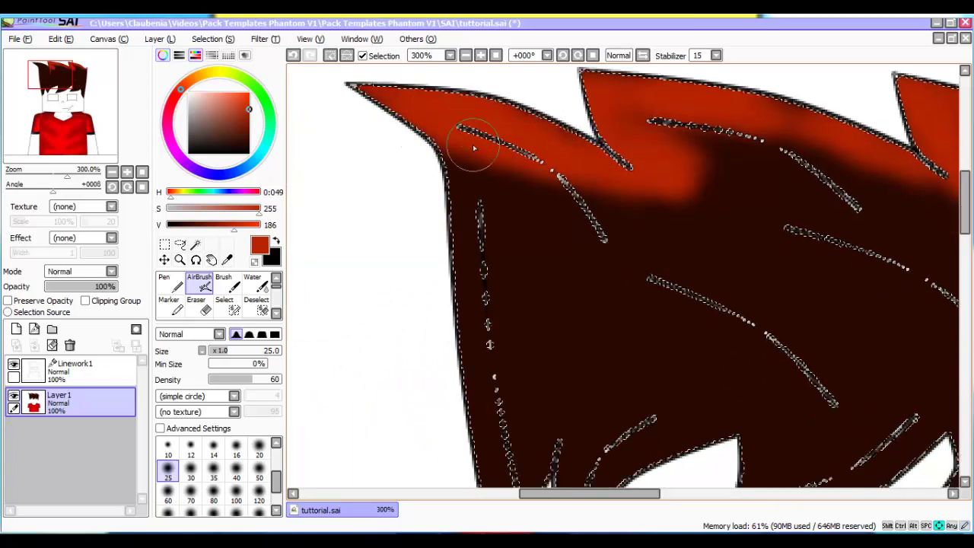
Airbrush rust red down the hair's left edge and along the left points of the fringe
scroll(473, 147, down, 3)
mouse_move(467, 98)
mouse_down()
mouse_move(472, 285)
mouse_move(523, 413)
mouse_move(527, 478)
mouse_move(474, 318)
mouse_move(453, 200)
mouse_up()
scroll(486, 129, down, 3)
mouse_move(583, 305)
mouse_down()
mouse_move(546, 339)
mouse_move(548, 285)
mouse_move(585, 381)
mouse_move(576, 370)
mouse_move(689, 259)
mouse_move(675, 309)
mouse_move(626, 327)
mouse_move(724, 276)
mouse_up()
Airbrush rust red along the remaining fringe points above the eyes and the hair's right edge
scroll(724, 278, right, 5)
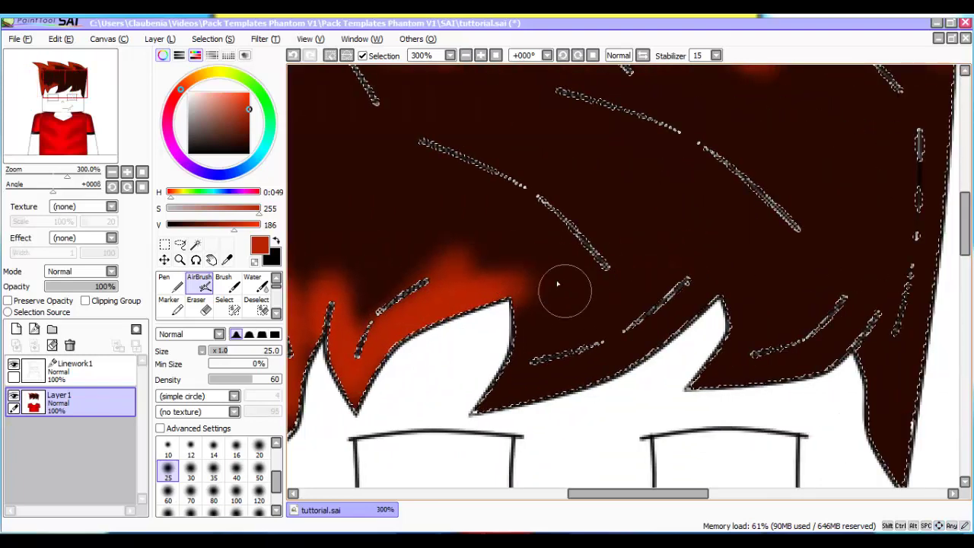
mouse_move(565, 291)
mouse_down()
mouse_move(512, 413)
mouse_move(495, 430)
mouse_up()
mouse_move(620, 365)
mouse_down()
mouse_move(682, 322)
mouse_move(688, 393)
mouse_move(850, 386)
mouse_move(883, 366)
mouse_up()
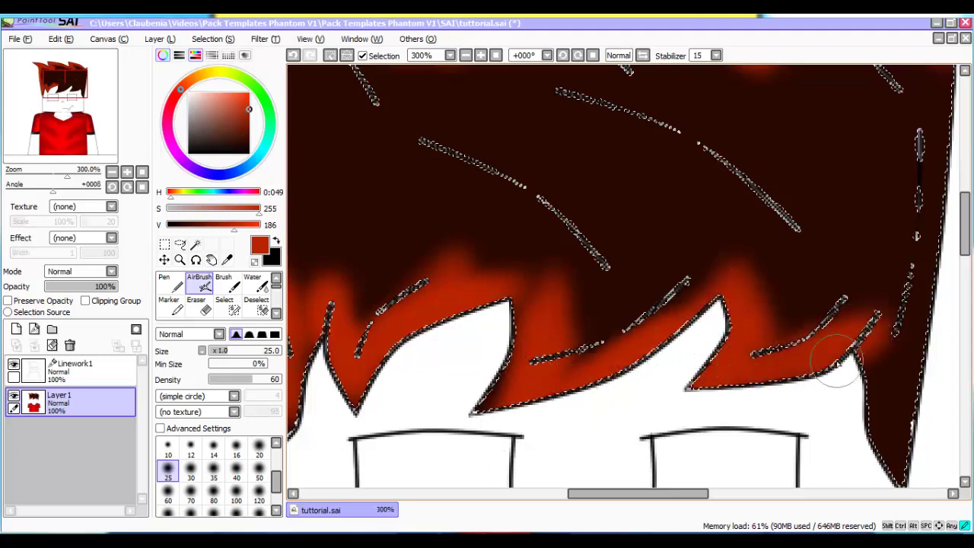
scroll(839, 427, right, 2)
key(Right)
mouse_move(798, 324)
mouse_down()
mouse_move(784, 428)
mouse_move(791, 368)
mouse_move(836, 348)
mouse_move(848, 316)
mouse_move(821, 342)
mouse_move(846, 258)
mouse_up()
key(Up)
key(Up)
key(Up)
scroll(711, 163, left, 3)
key(bracketleft)
key(bracketleft)
key(bracketleft)
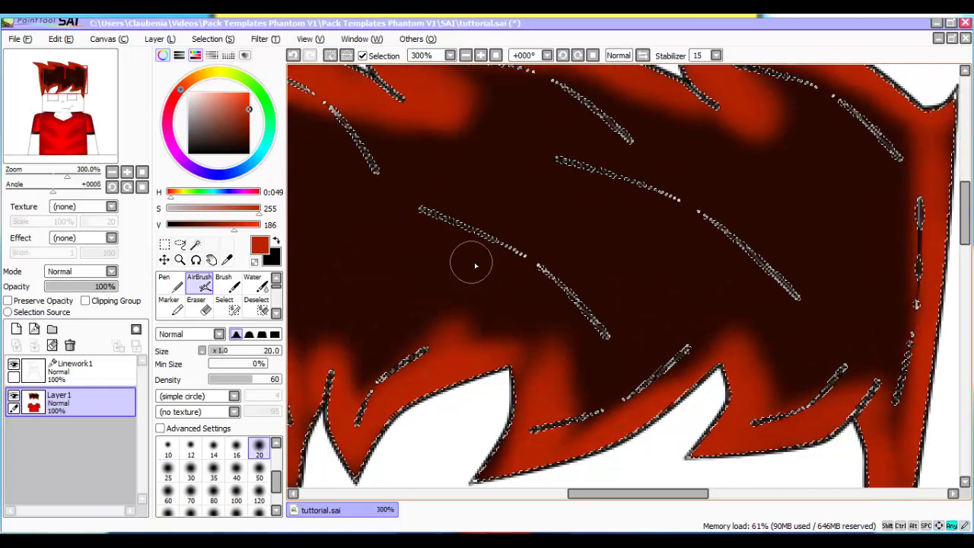
key(bracketleft)
Blend the rust-red edges into the dark brown hair with the Blur brush at size 30
scroll(502, 202, down, 4)
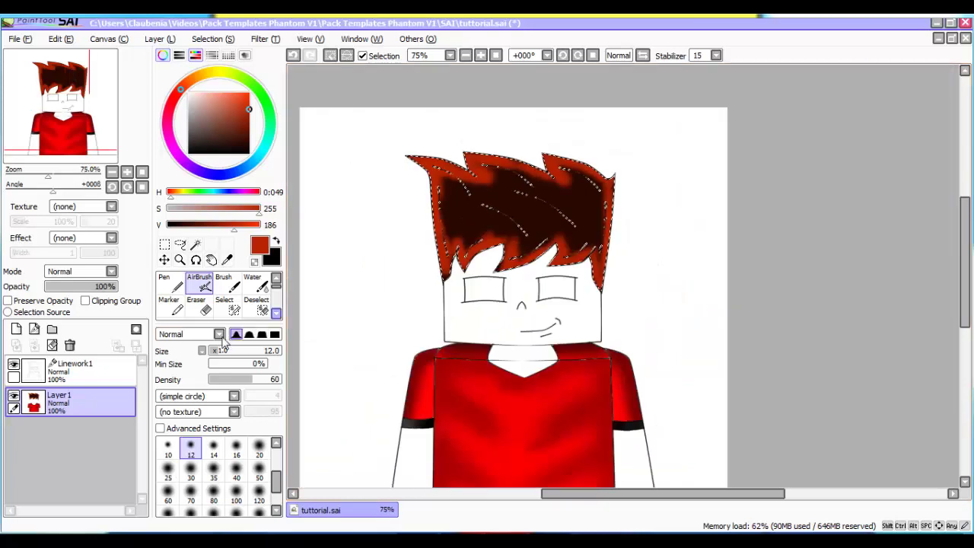
scroll(246, 314, down, 2)
click(258, 304)
scroll(458, 199, up, 4)
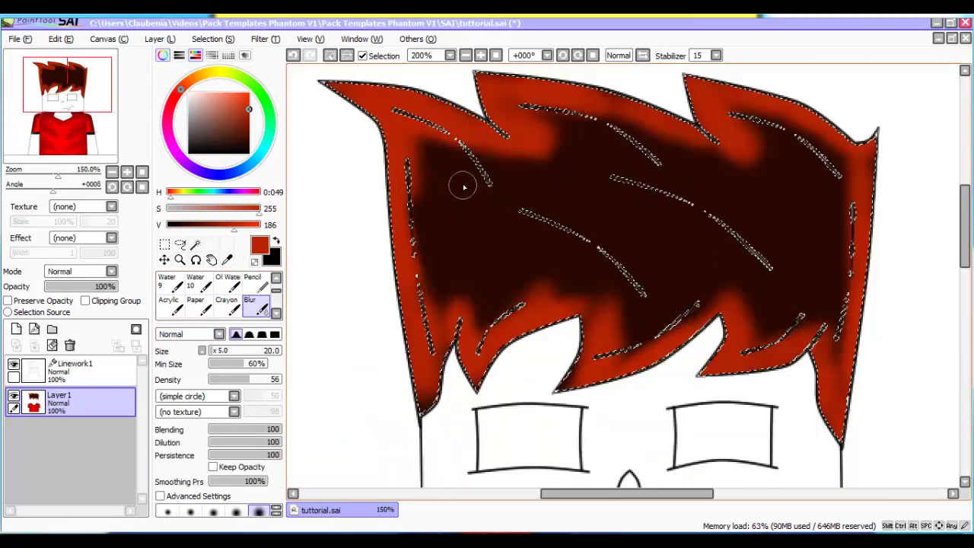
key(bracketright)
key(bracketright)
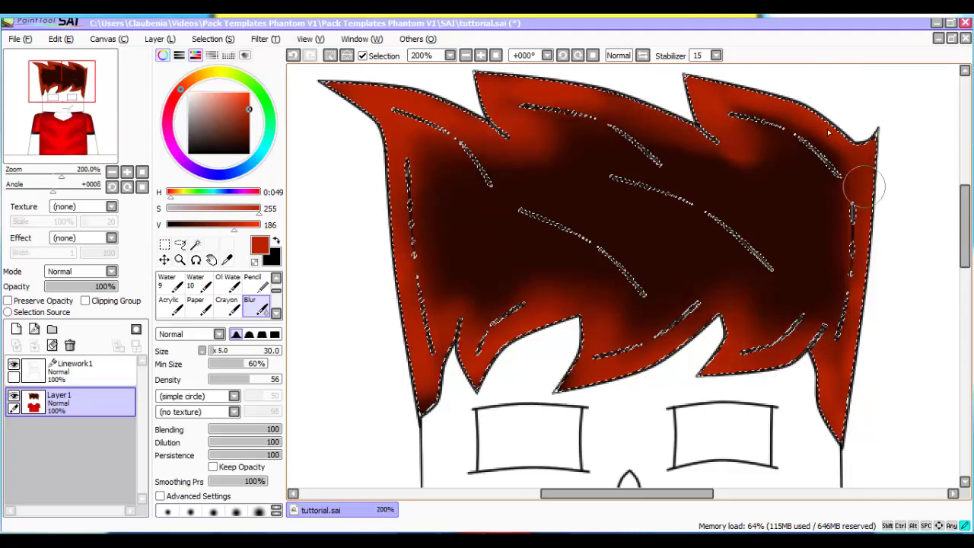
Draw a bright orange-red highlight with colour value 255 beneath the central hair strand line using the Pen at size 8
scroll(213, 293, up, 3)
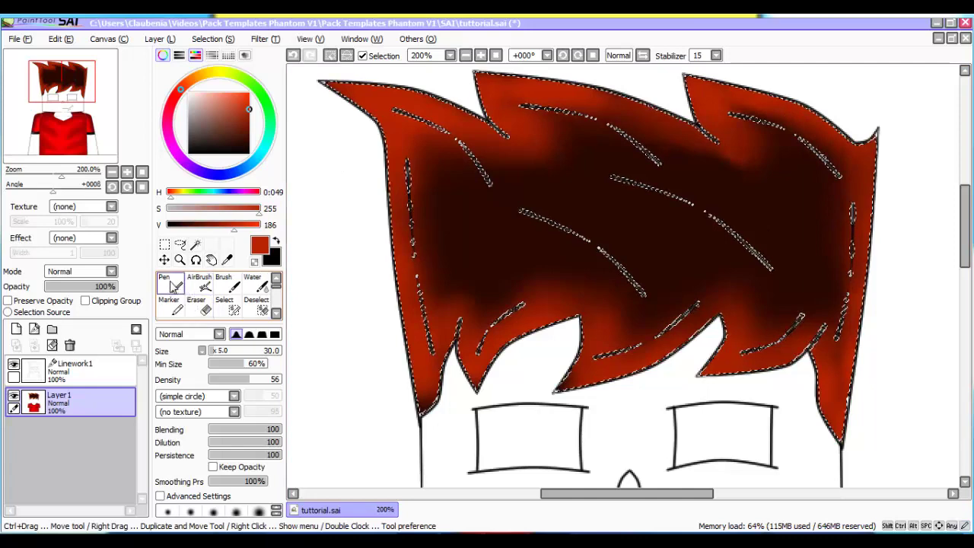
click(178, 283)
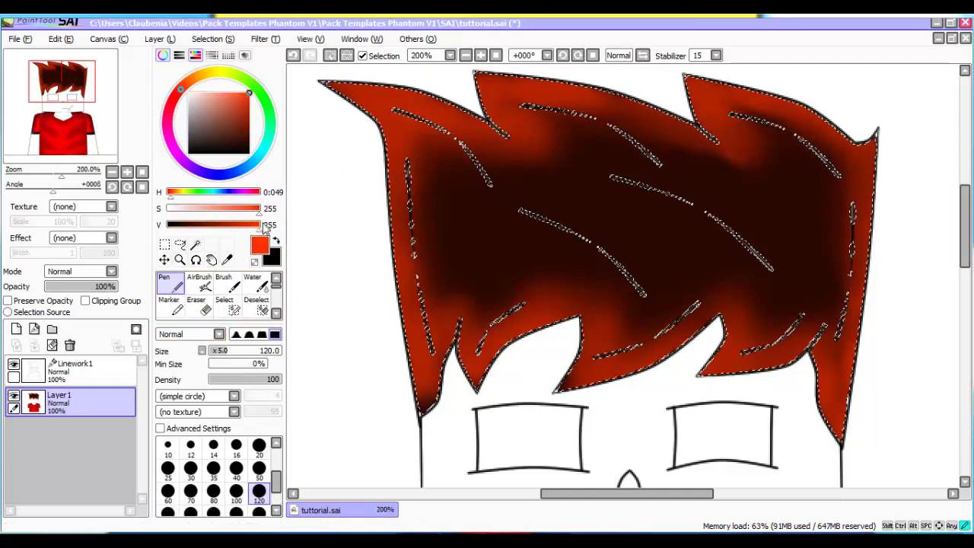
key([)
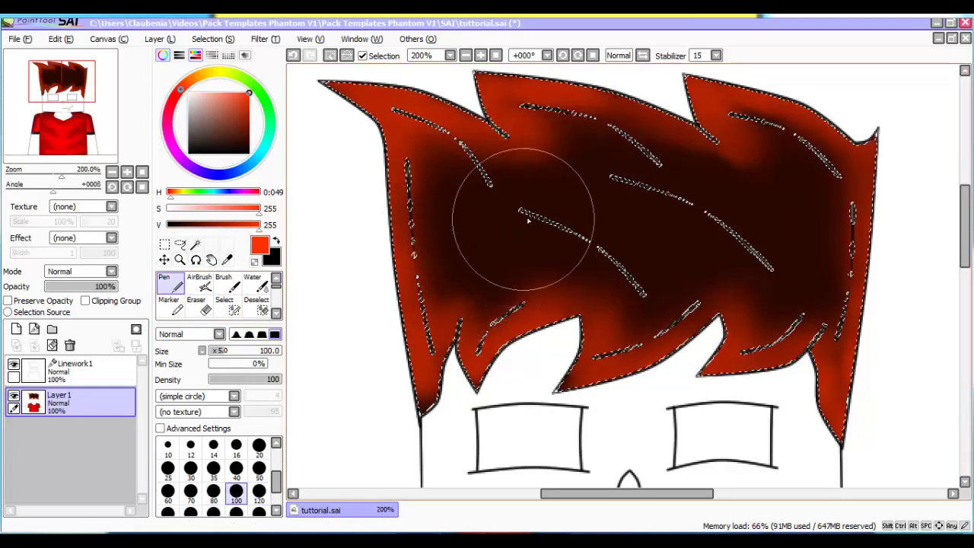
key([)
key([)
key([)
key([)
key([)
key([)
key([)
key([)
key([)
key([)
key([)
key([)
key([)
key([)
key([)
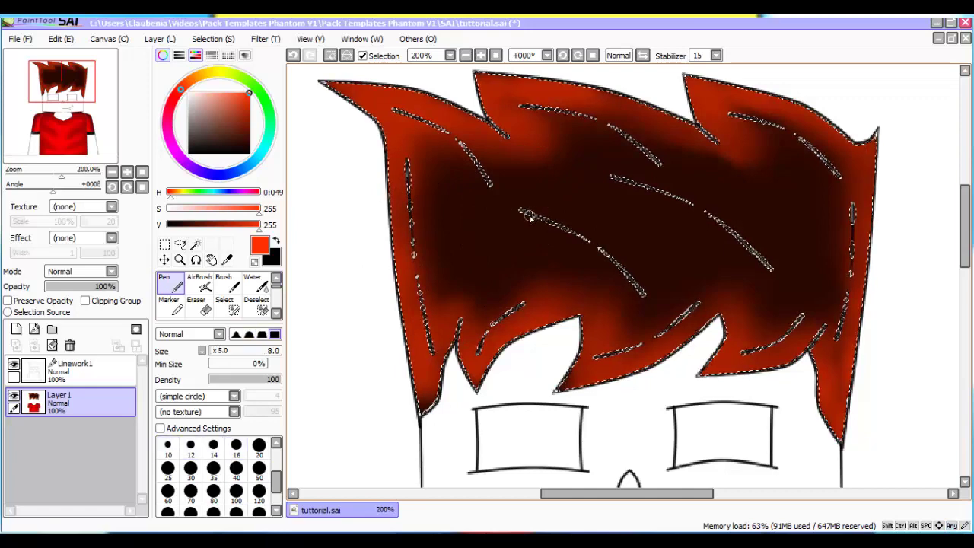
scroll(531, 217, up, 3)
key(ctrl+z)
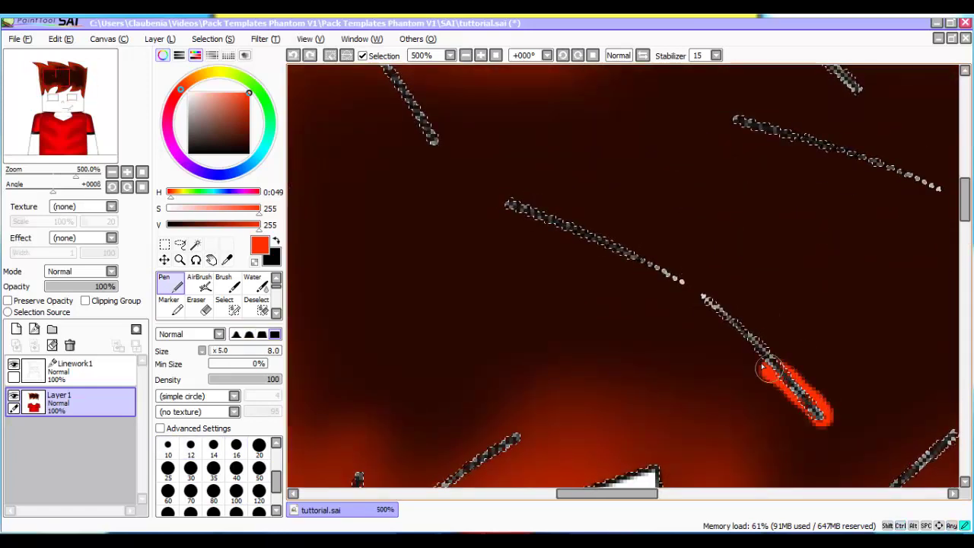
drag(731, 338, 617, 259)
drag(511, 215, 504, 213)
Draw the same orange-red Pen highlight beneath the strand line in the upper-left hair tuft
key(Up)
key(Up)
key(Up)
key(Up)
key(Up)
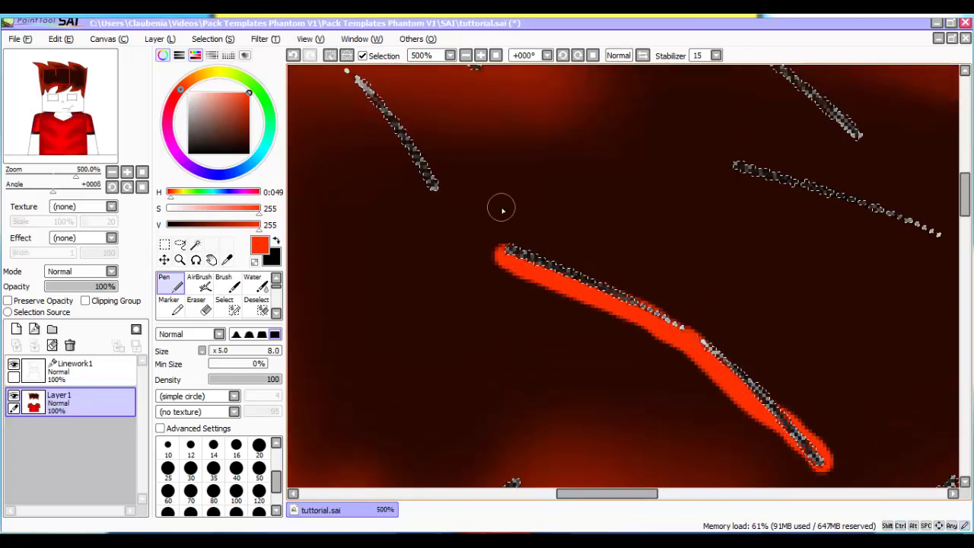
key(Left)
key(Left)
key(Left)
key(Left)
key(Left)
key(Left)
key(Left)
key(Left)
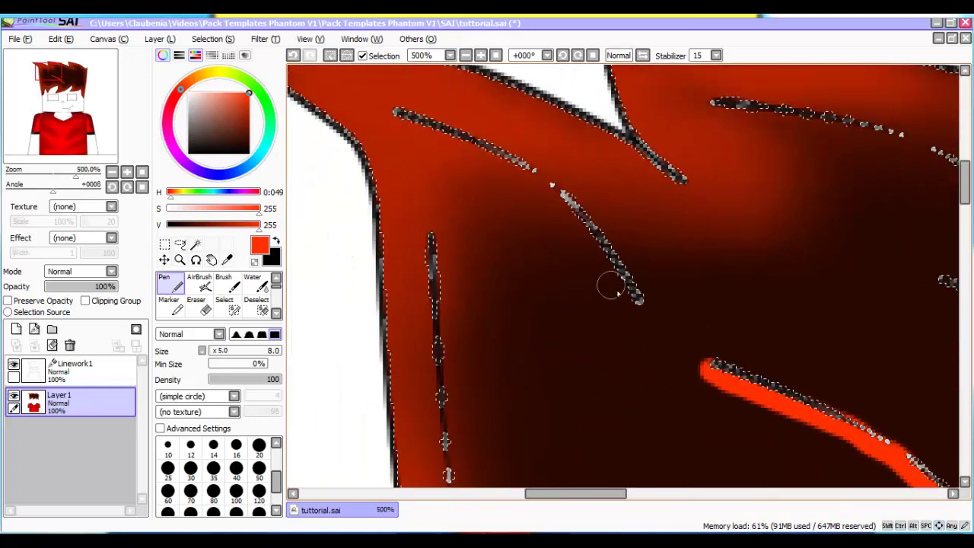
click(640, 307)
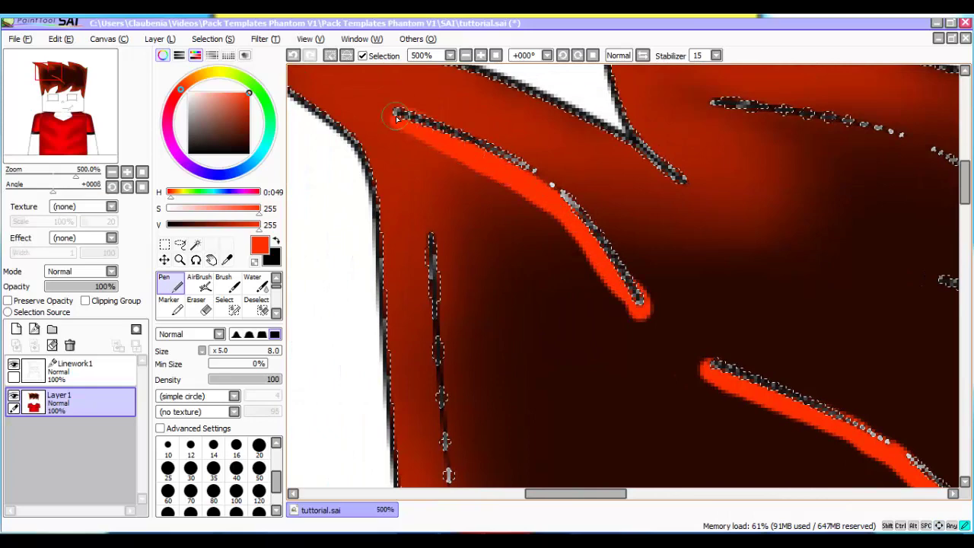
Draw an orange-red highlight along the upper part of the vertical strand line on the hair's left side
key(Down)
key(Down)
key(Down)
key(Down)
key(Down)
key(Down)
drag(433, 86, 434, 154)
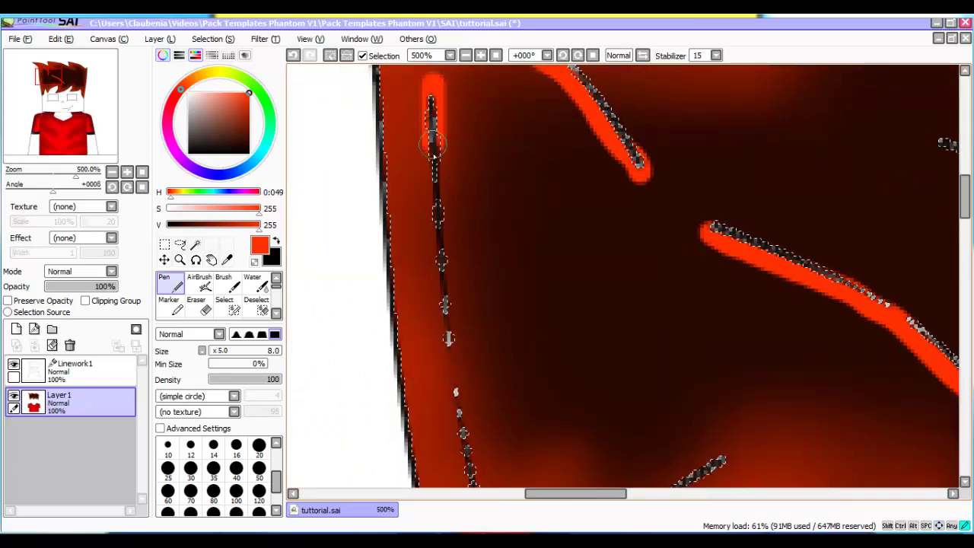
drag(454, 350, 468, 457)
Extend the orange-red highlight down to the lower end of the left vertical strand line
key(Down)
key(Down)
key(Down)
key(Down)
key(Down)
key(Down)
key(Down)
key(Down)
key(Down)
key(Down)
key(Down)
key(Down)
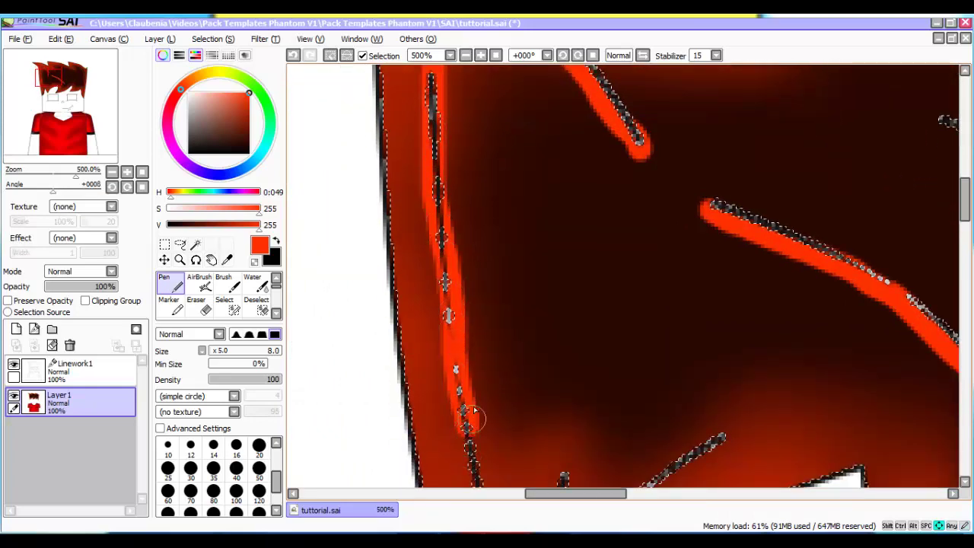
key(Right)
drag(446, 154, 450, 207)
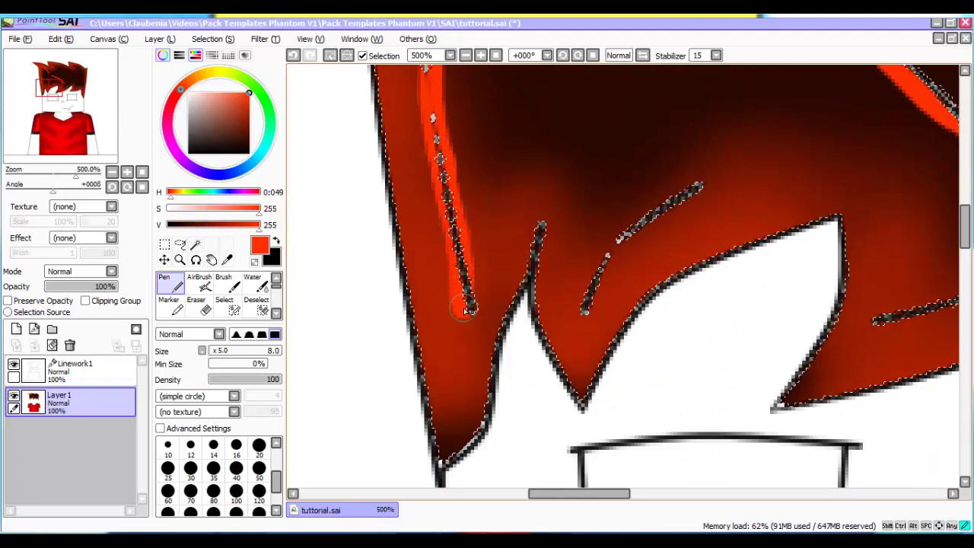
drag(465, 309, 463, 312)
Draw an orange-red Pen highlight along the short curved strand line in the leftmost fringe tuft, replacing the first stroke with a tighter one
drag(698, 185, 690, 192)
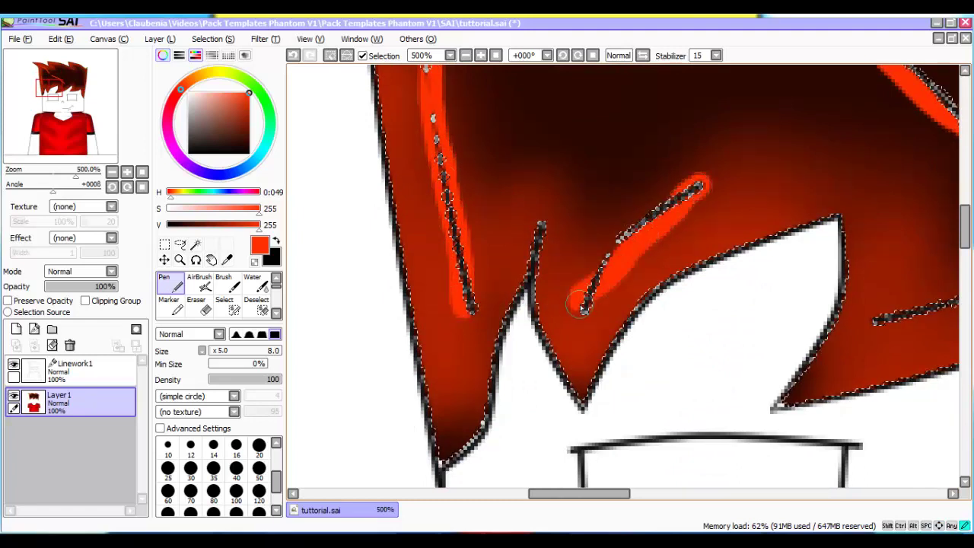
key(Right)
key(ctrl+z)
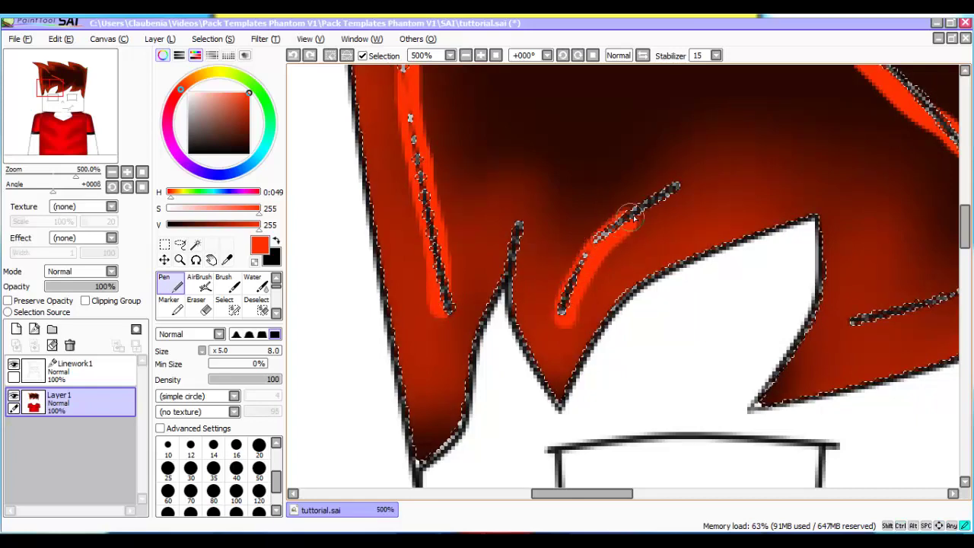
Draw an orange-red Pen highlight along the whole broken strand line in the middle fringe tuft
key(Right)
key(Right)
key(Right)
key(Right)
key(Right)
key(Right)
key(Right)
key(Right)
key(Right)
key(Right)
key(Right)
key(Right)
key(Right)
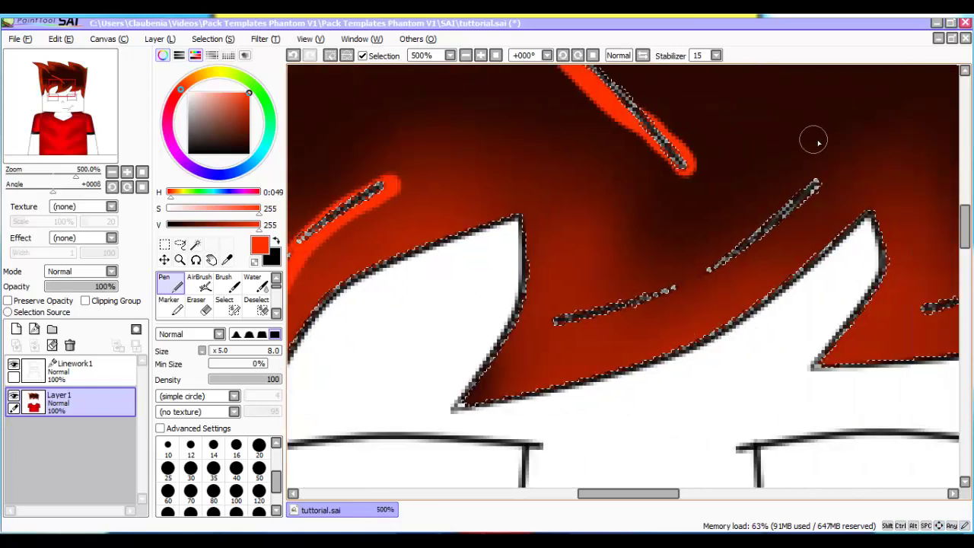
drag(689, 282, 556, 318)
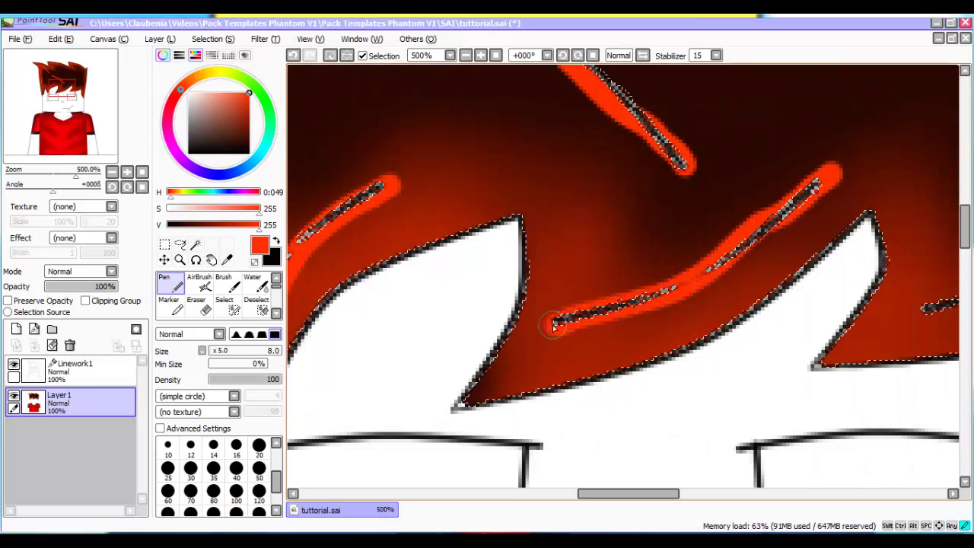
Draw an orange-red highlight along the curved strand line in the right fringe tuft
key(Right)
key(Right)
key(Right)
key(Right)
key(Right)
key(Right)
key(Right)
key(Right)
key(Right)
key(Right)
key(Right)
key(Right)
key(Right)
key(Right)
key(Right)
key(Right)
key(Right)
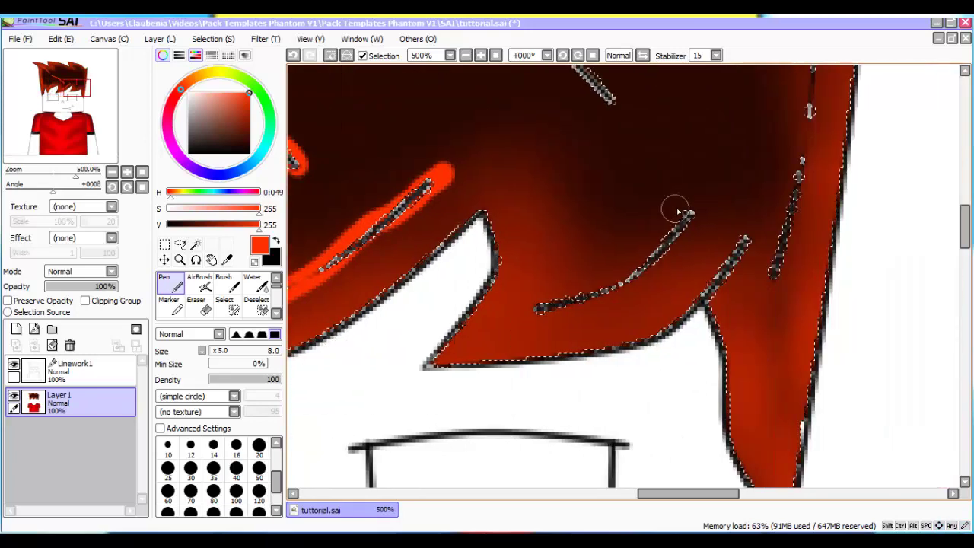
drag(685, 207, 680, 223)
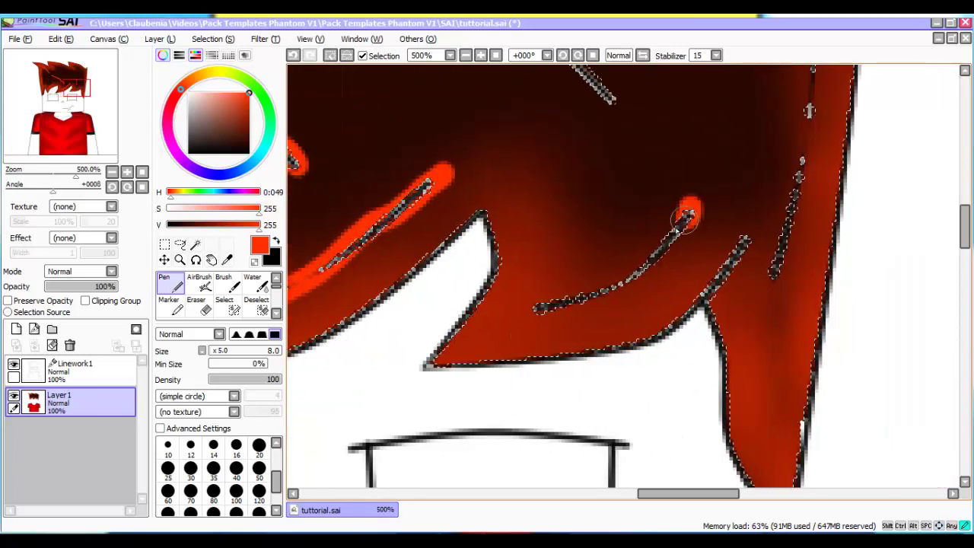
drag(533, 316, 534, 316)
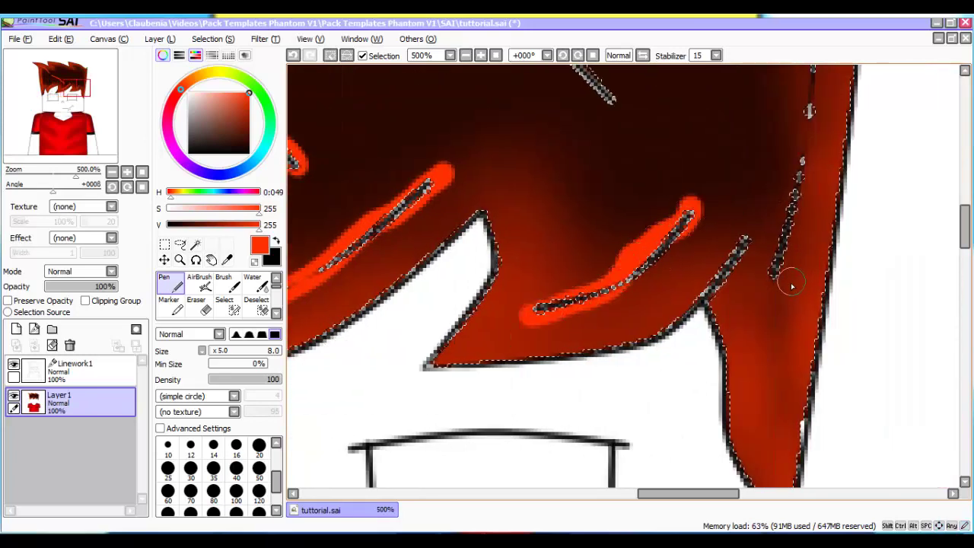
Draw an orange-red highlight along the vertical strand line on the hair's right side
drag(791, 280, 782, 274)
drag(809, 112, 810, 358)
drag(820, 213, 816, 169)
Draw an orange-red highlight along the long diagonal strand line right of the hair's centre
key(Left)
key(Left)
key(Left)
key(Left)
key(Left)
key(Left)
key(Left)
key(Left)
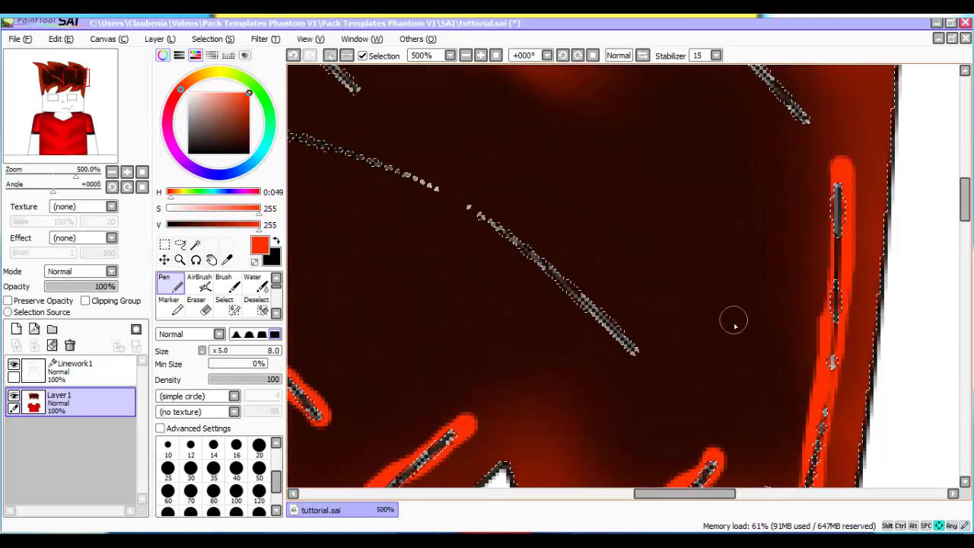
drag(846, 367, 825, 356)
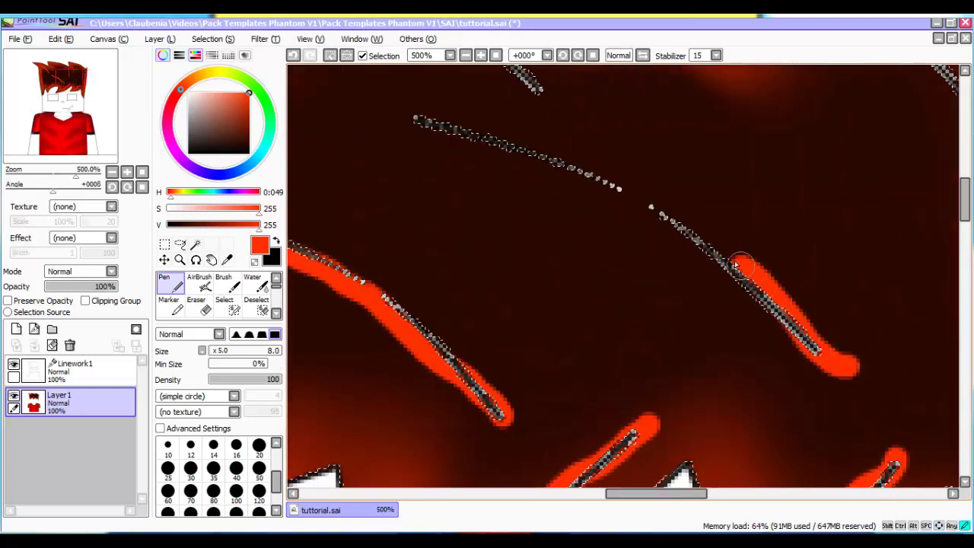
drag(636, 209, 498, 150)
Draw an orange-red highlight beneath the curved strand line in the upper-middle hair tuft
key(Up)
key(Up)
key(Up)
key(Up)
key(Up)
key(Up)
key(Up)
key(Up)
key(Up)
key(Up)
key(Up)
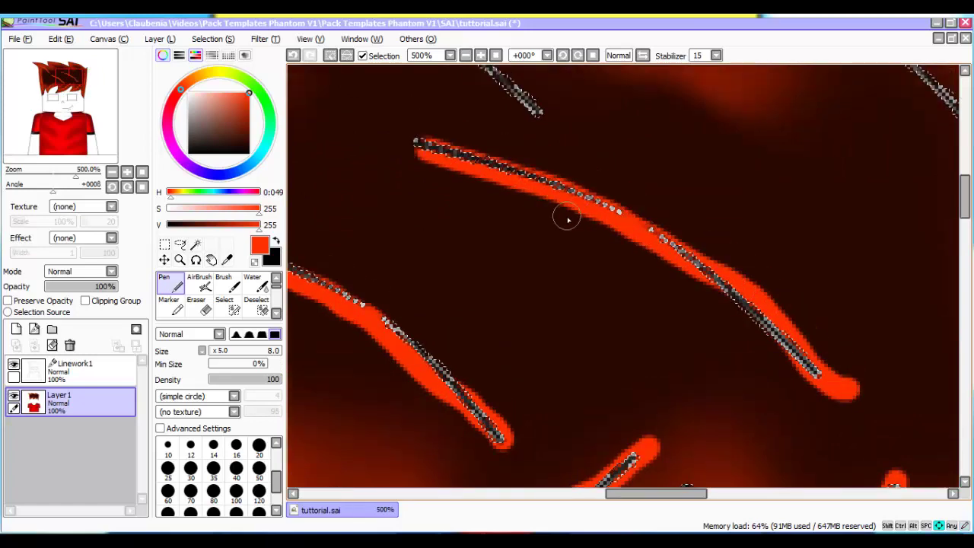
key(Left)
key(Left)
key(Left)
key(Left)
key(Left)
key(Left)
key(Left)
mouse_move(693, 335)
mouse_down()
mouse_move(649, 301)
mouse_move(569, 248)
mouse_move(498, 220)
mouse_move(388, 205)
mouse_up()
scroll(355, 200, down, 2)
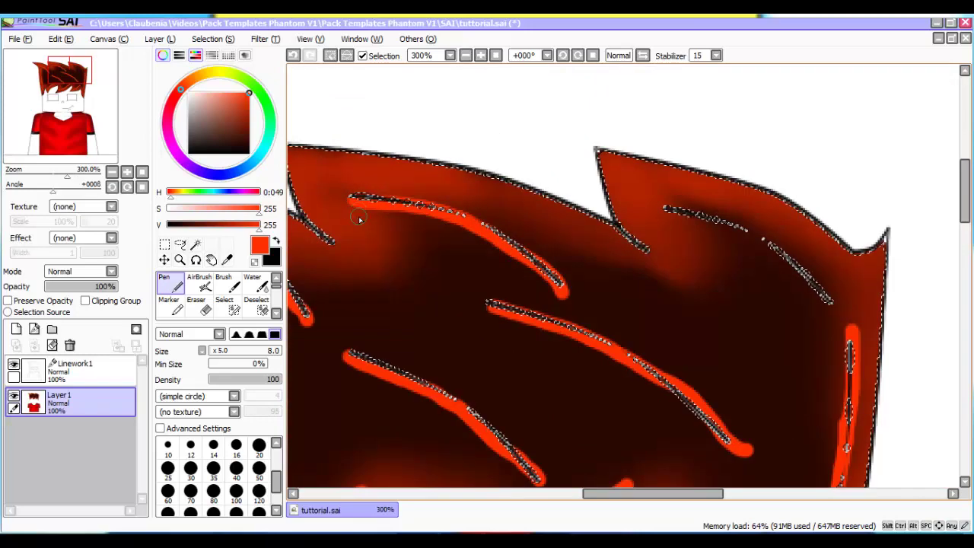
Draw an orange-red highlight beneath the curved strand line in the upper-right hair tuft
key(Left)
key(Right)
key(Right)
key(Right)
scroll(664, 232, up, 2)
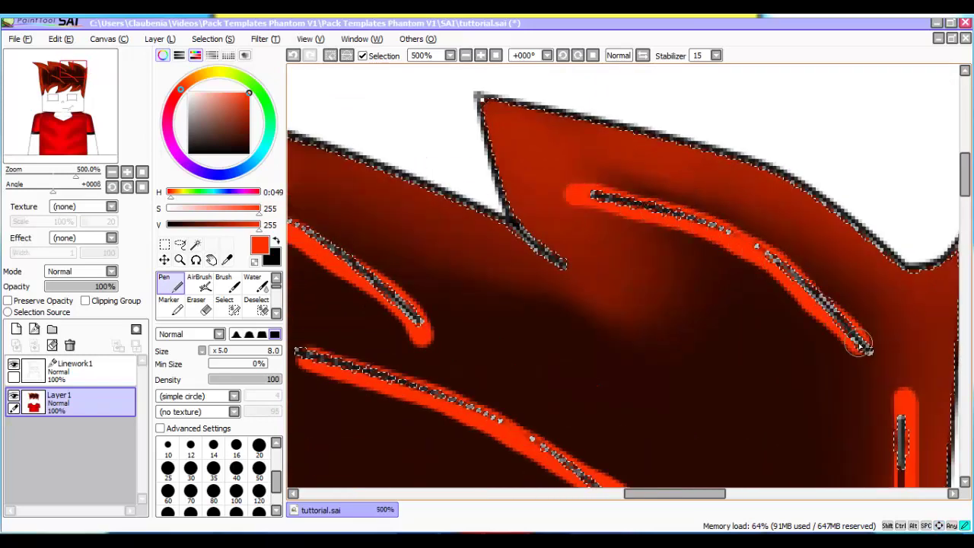
scroll(772, 337, down, 4)
scroll(688, 320, down, 1)
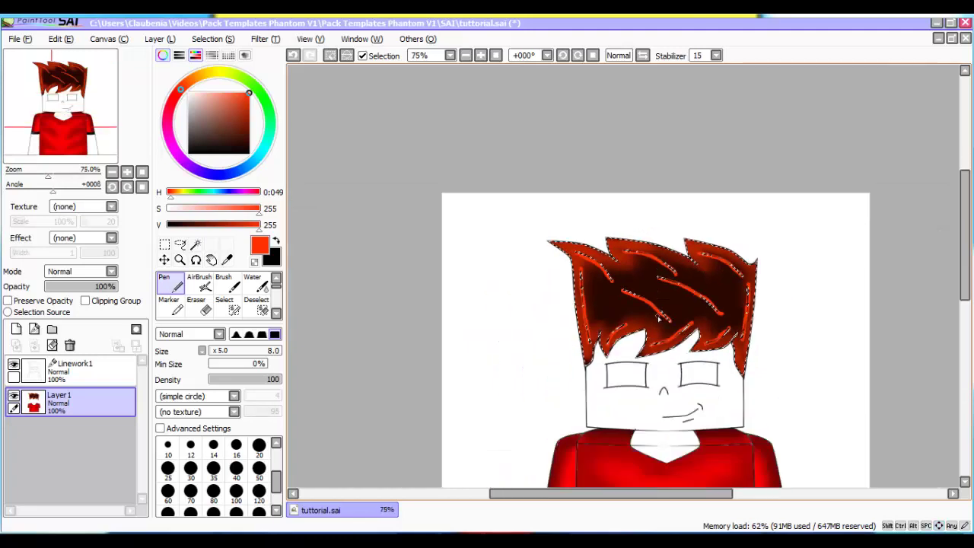
scroll(660, 320, down, 3)
scroll(646, 292, up, 1)
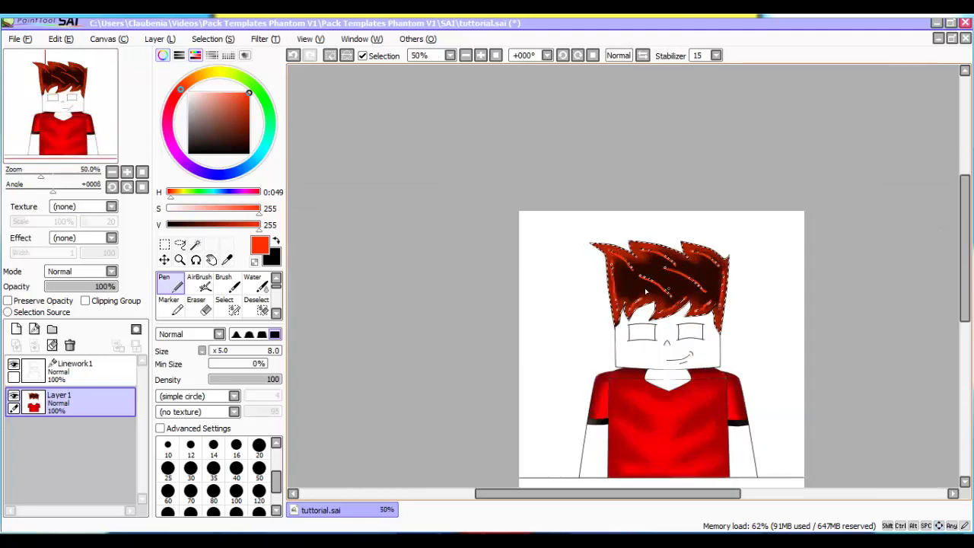
Airbrush a soft light grey shine band straight across the middle of the hair, using saturation 0, value 201 and size 50
click(200, 281)
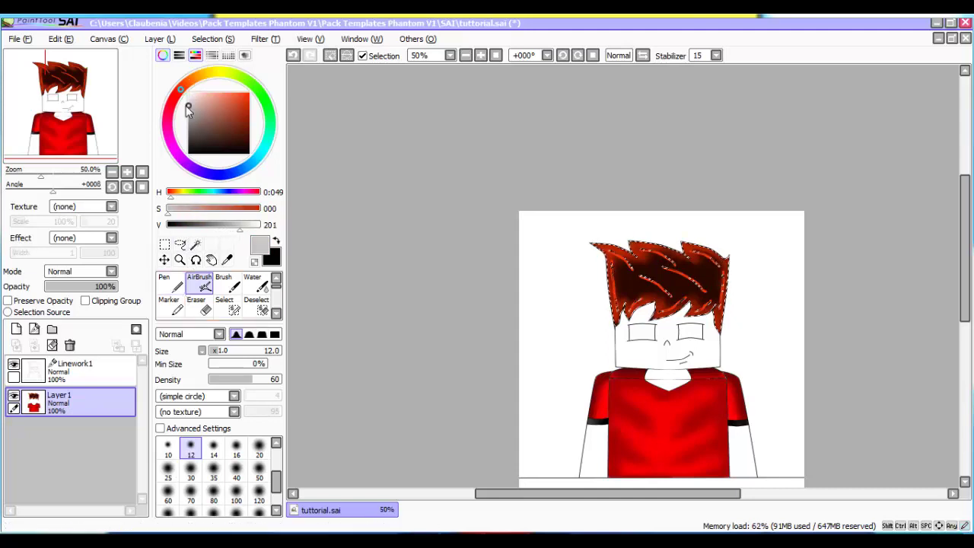
scroll(694, 327, up, 2)
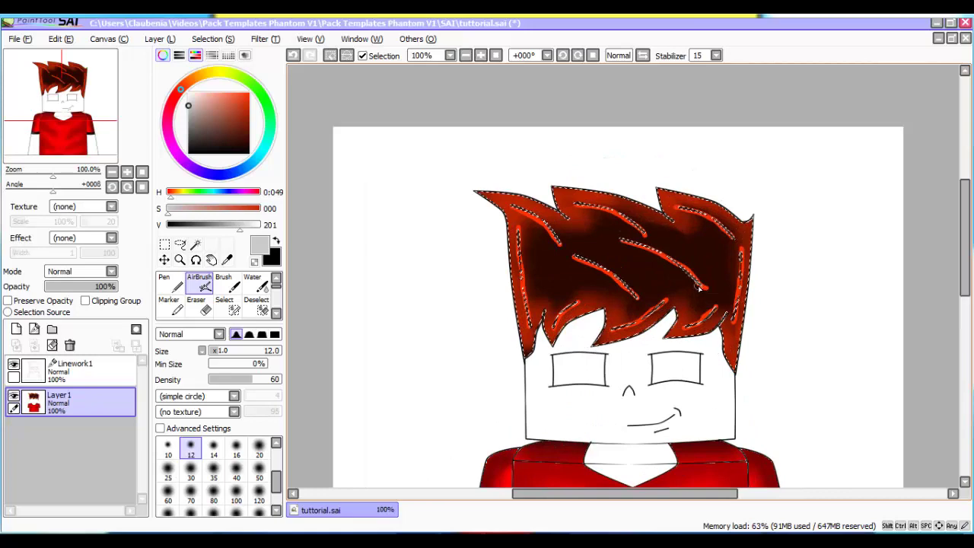
scroll(711, 274, up, 1)
key(])
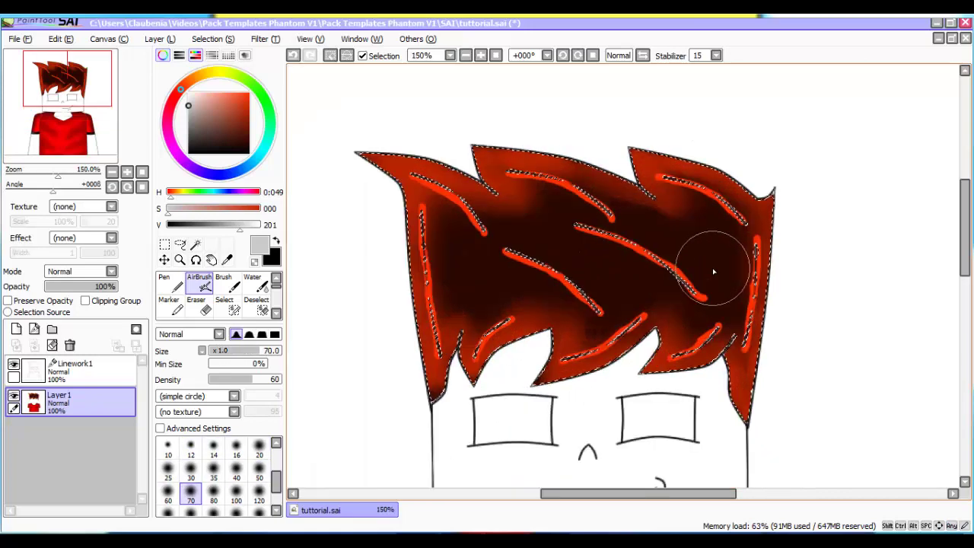
key([)
key([)
drag(783, 275, 403, 276)
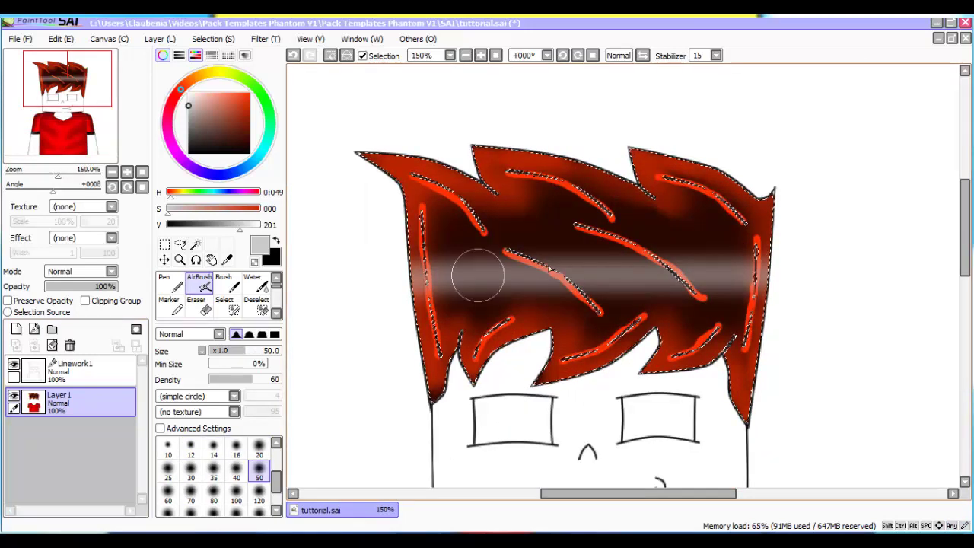
key(ctrl+z)
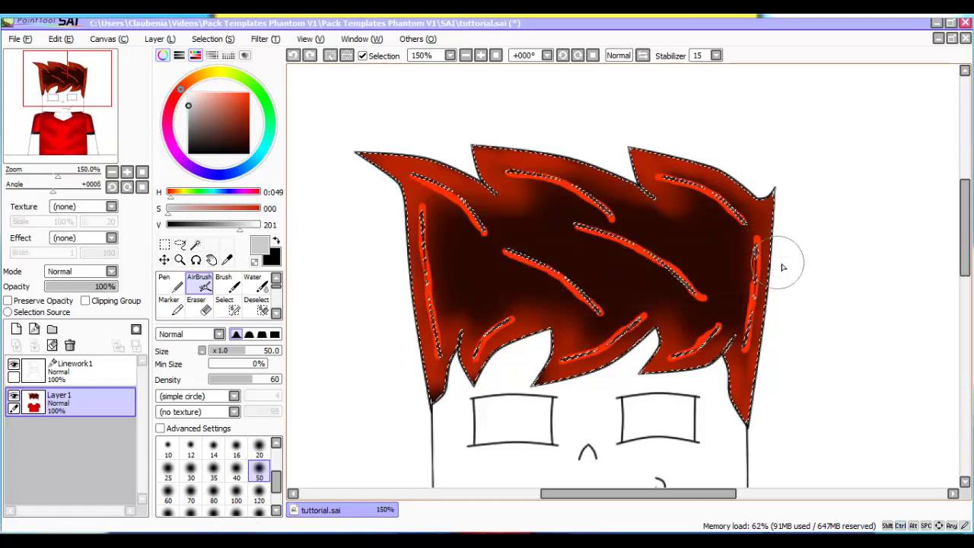
drag(783, 267, 327, 274)
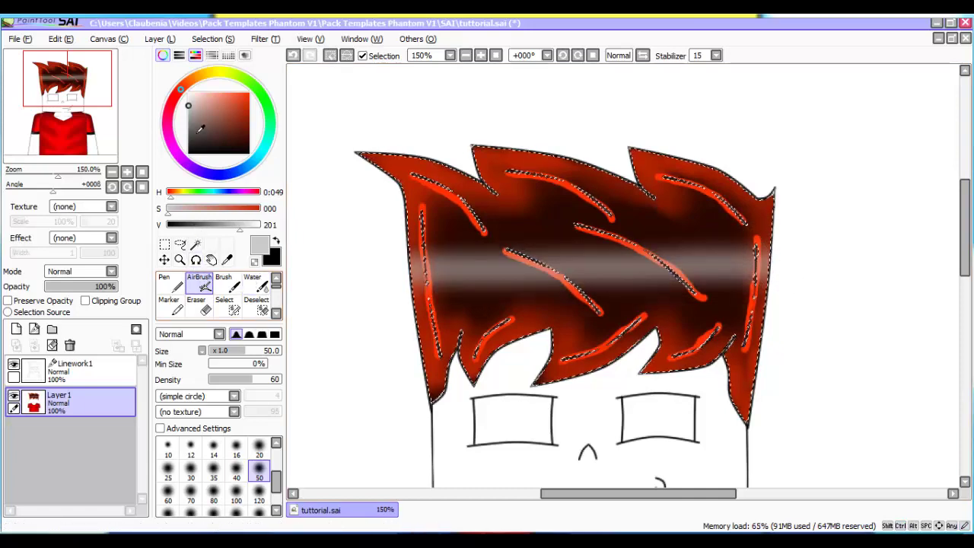
Sample the hair's dark brown and airbrush it at size 20 over the lower edge of the grey band's right half
alt+click(609, 305)
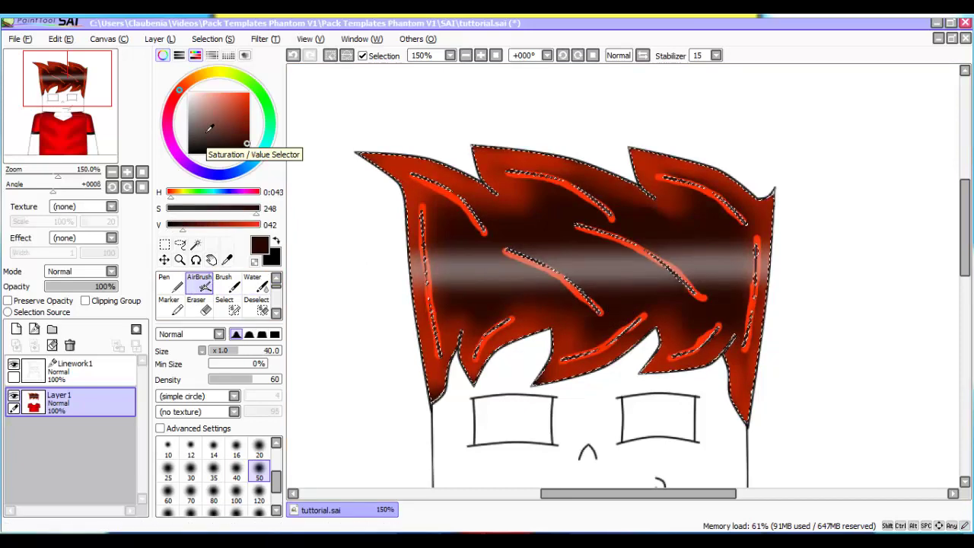
key(bracketleft)
key(bracketleft)
key(bracketleft)
key(bracketleft)
scroll(629, 290, up, 2)
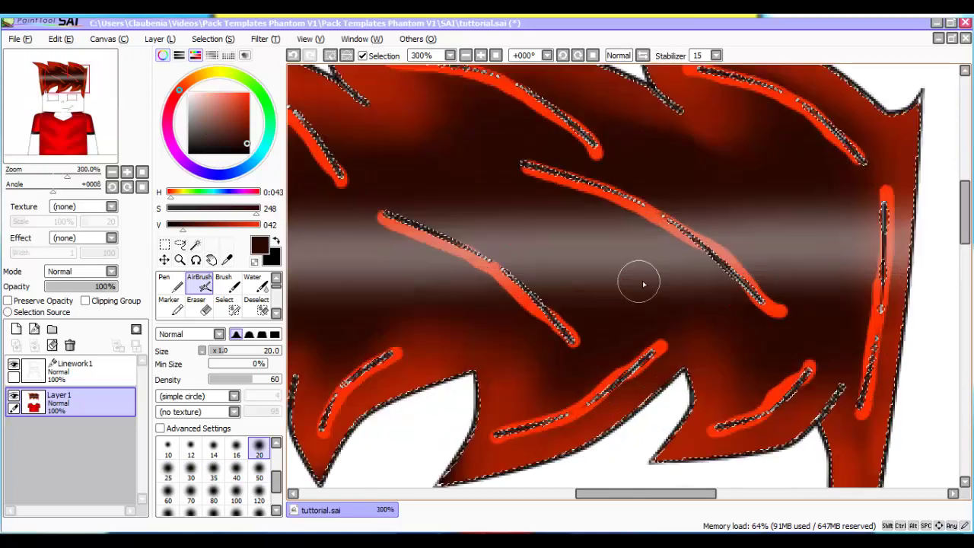
drag(817, 266, 822, 273)
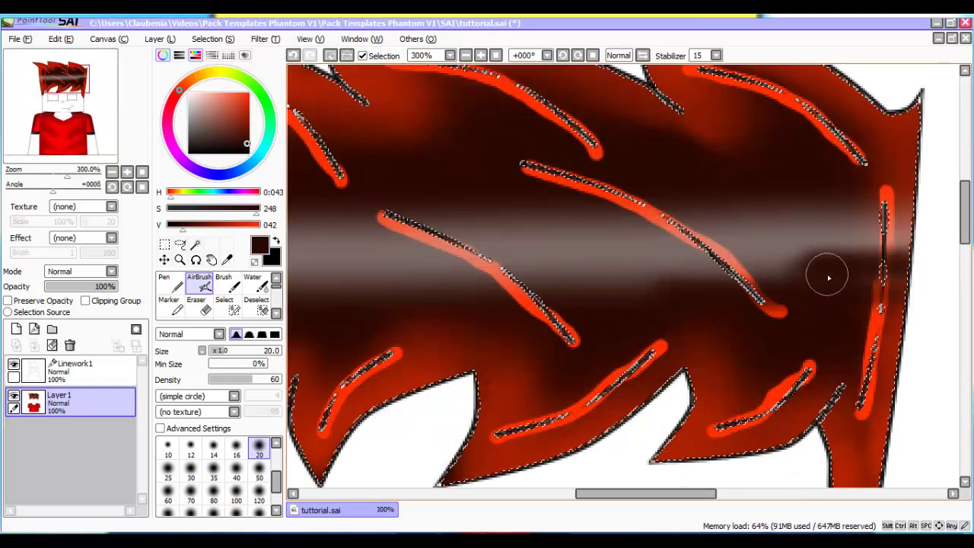
key(ctrl+x)
key(ctrl+y)
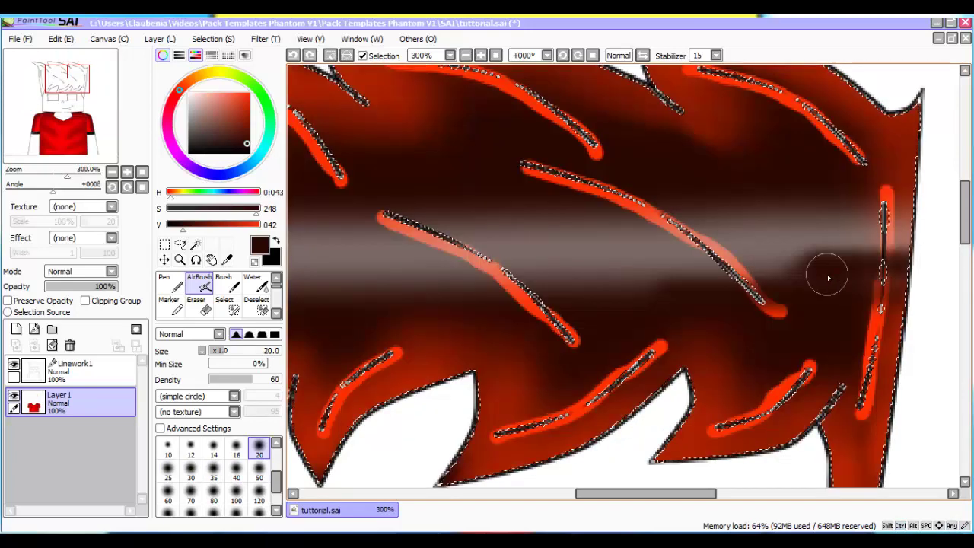
Sample the band's muted grey-brown and airbrush it over the dark patch at the band's right end
alt+click(640, 260)
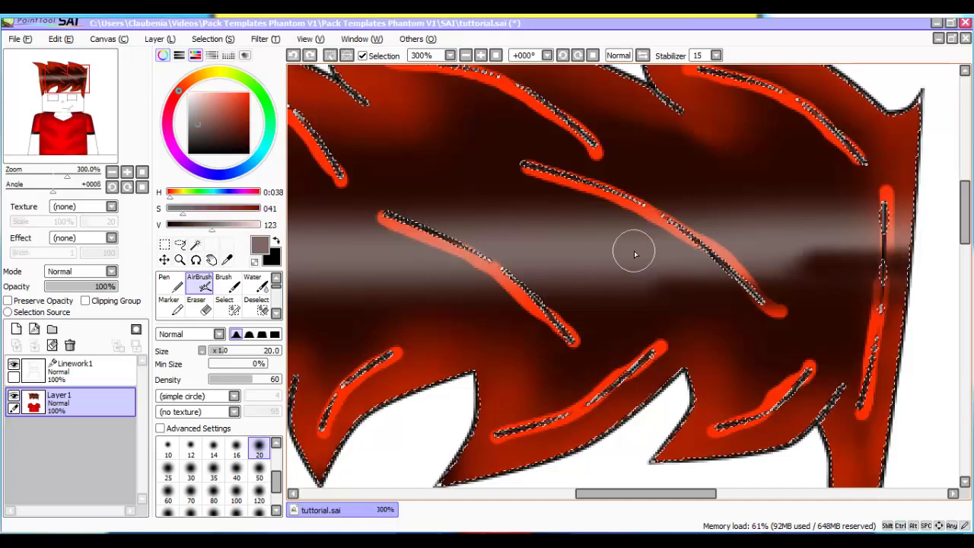
mouse_move(844, 287)
mouse_down()
mouse_move(818, 269)
mouse_move(910, 263)
mouse_up()
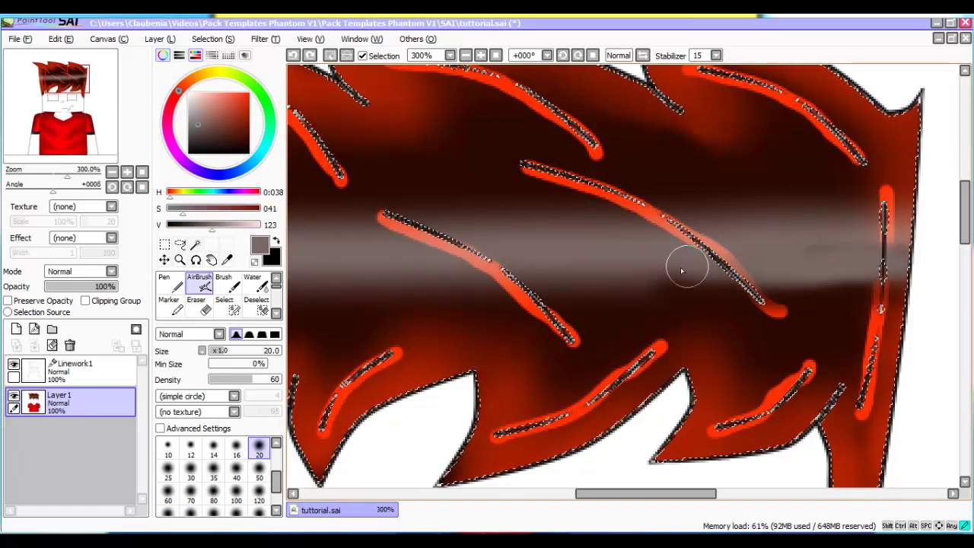
scroll(551, 282, down, 2)
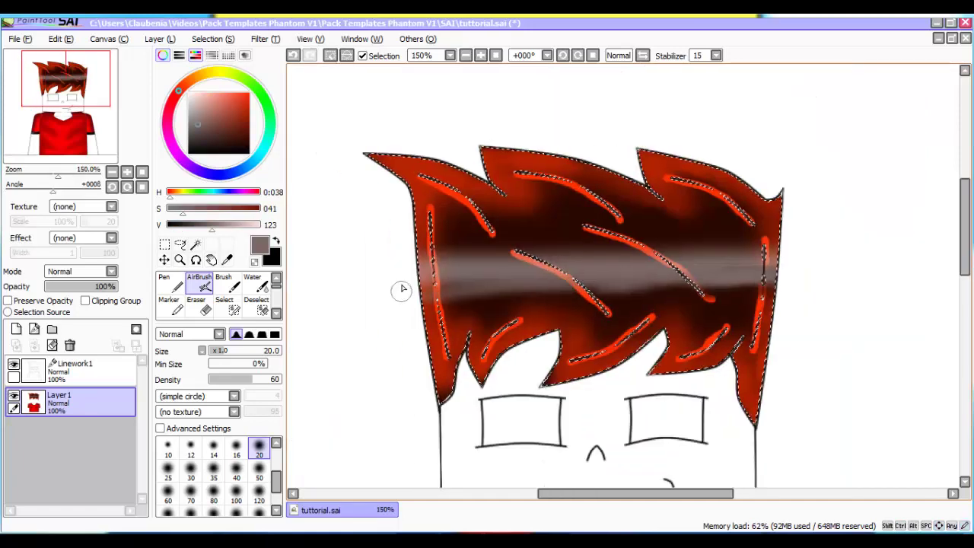
Soften the grey shine band into the surrounding hair with the Blur tool at size 30
scroll(262, 309, down, 2)
click(254, 304)
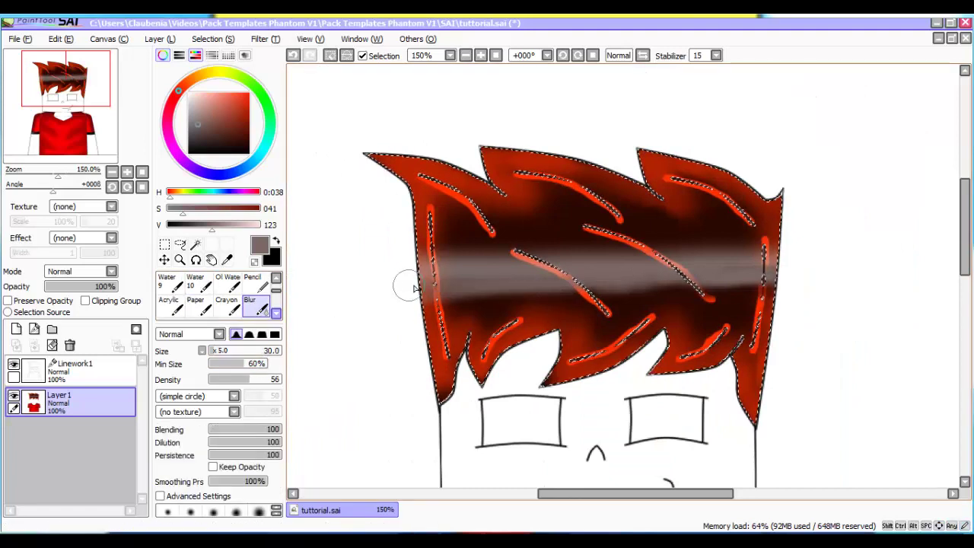
drag(408, 288, 495, 296)
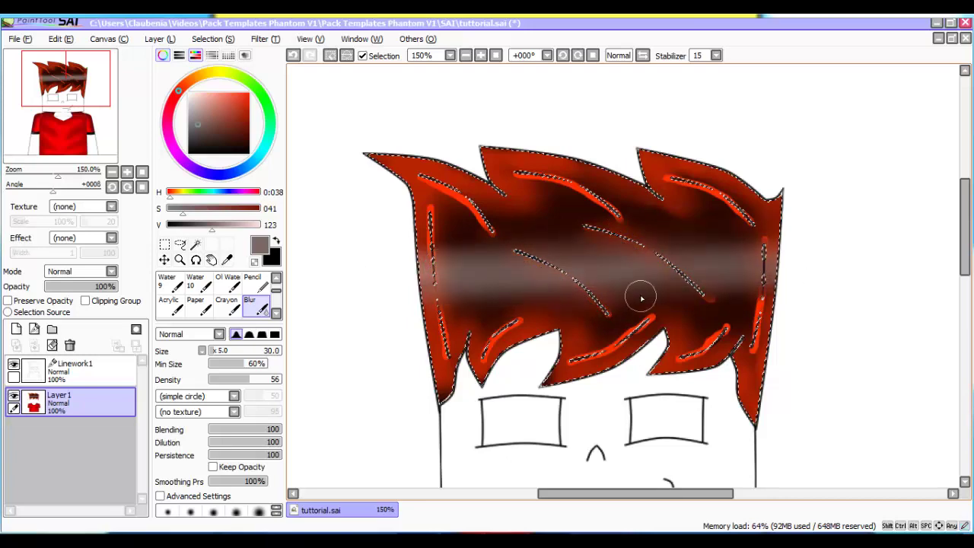
scroll(641, 296, down, 2)
scroll(164, 288, up, 2)
Redraw the highlight along the central-left diagonal strand line with the size 8 Pen in bright red, saturation 255 and value 255
click(167, 285)
drag(231, 122, 253, 95)
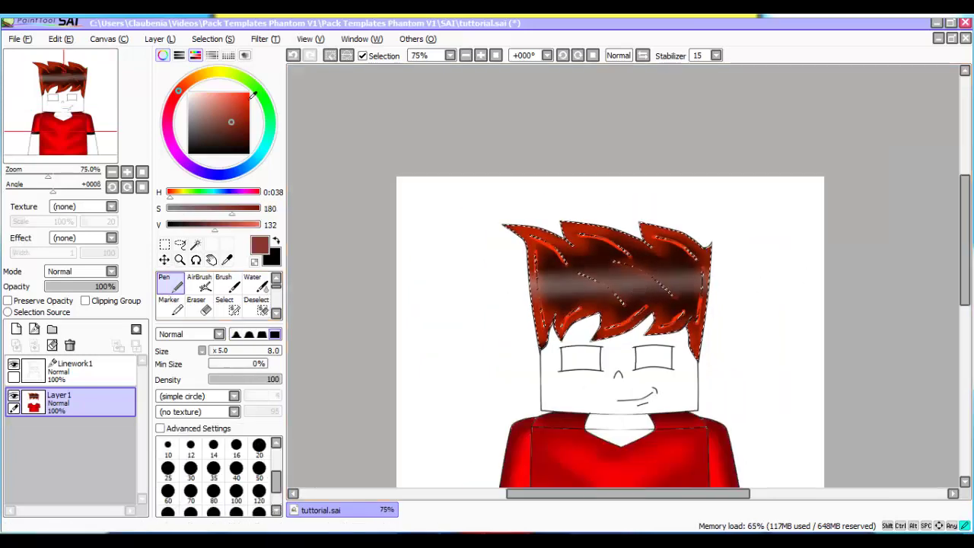
scroll(496, 314, up, 5)
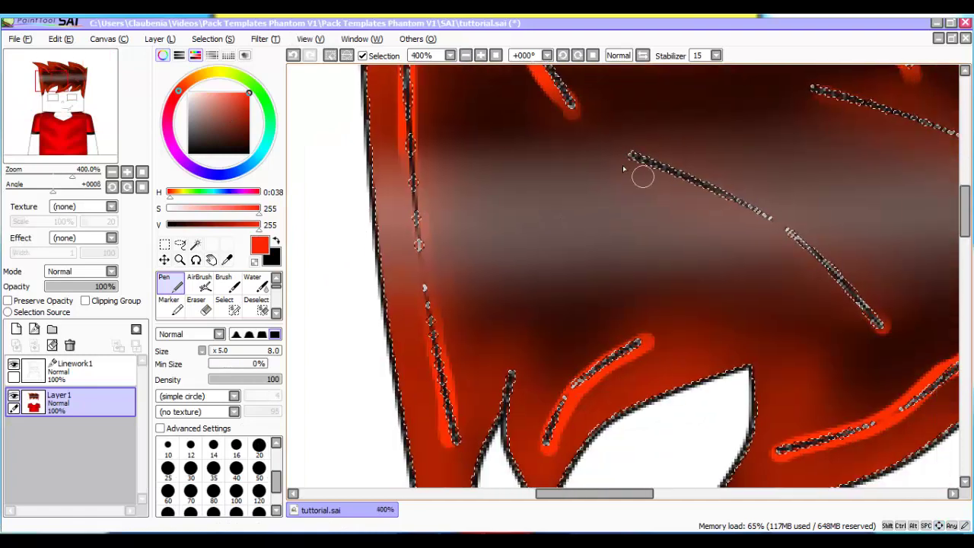
click(572, 153)
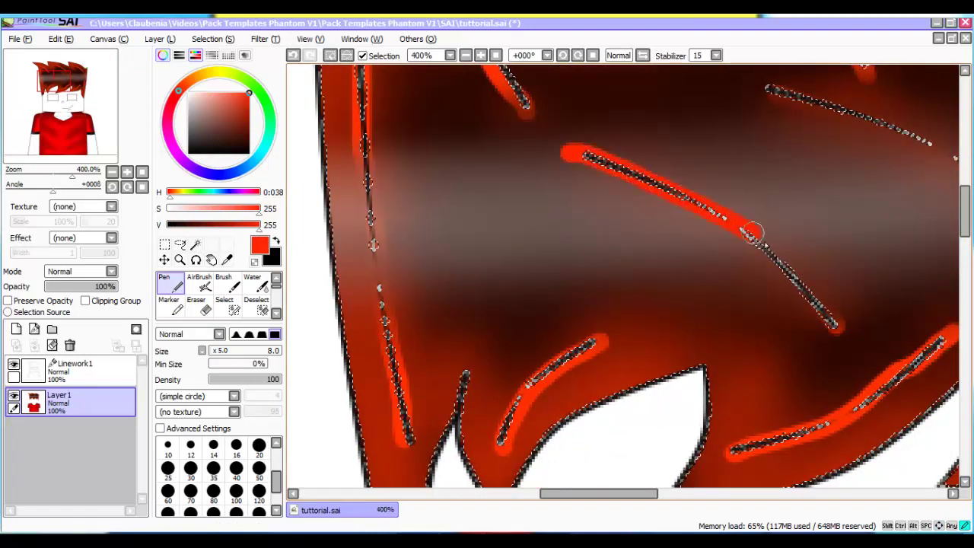
mouse_move(752, 232)
mouse_down()
mouse_move(809, 287)
mouse_move(838, 331)
mouse_up()
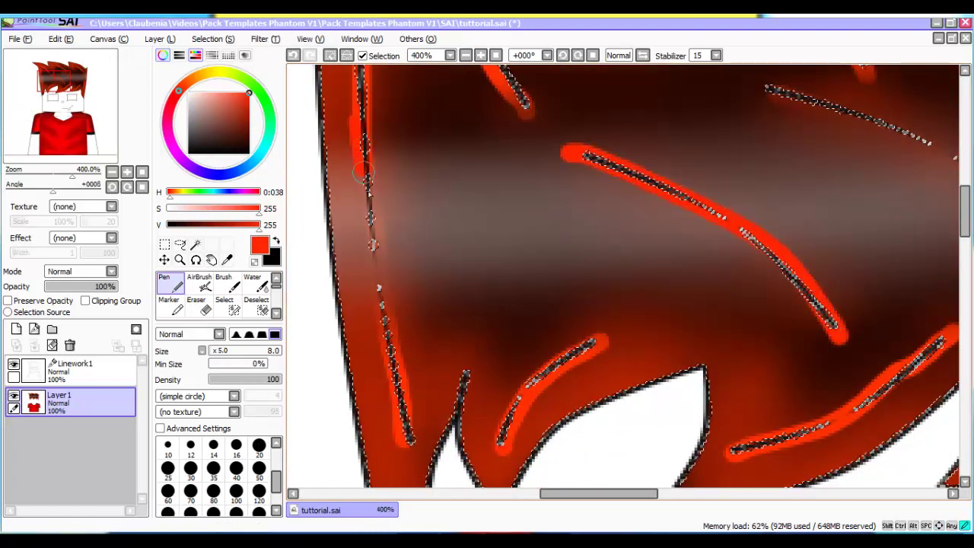
Draw the bright red highlight down the long vertical strand at the hair's left edge with the size 8 Pen
drag(364, 171, 394, 350)
drag(422, 436, 423, 438)
key(Right)
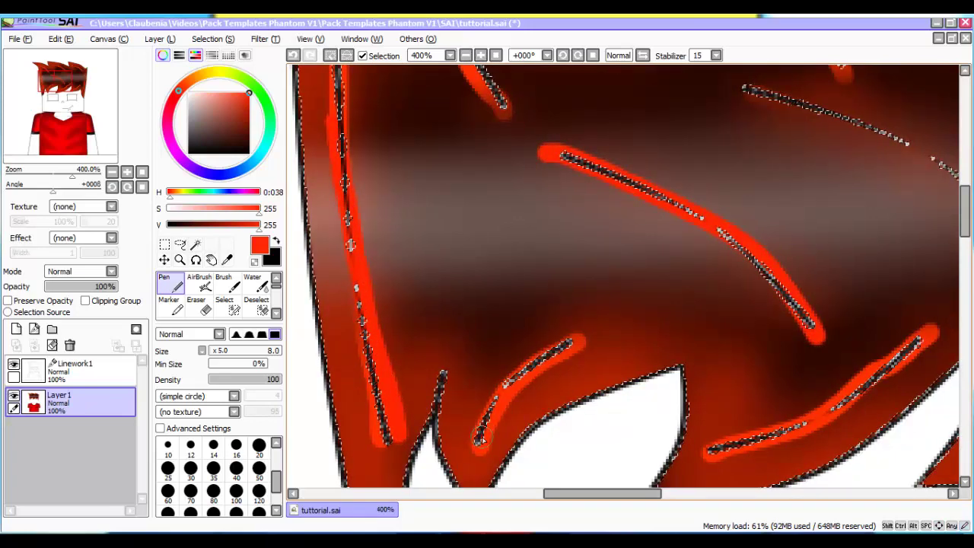
Thicken the bright red highlights on the left and middle fringe strands with the size 8 Pen
drag(536, 356, 576, 341)
drag(922, 344, 919, 349)
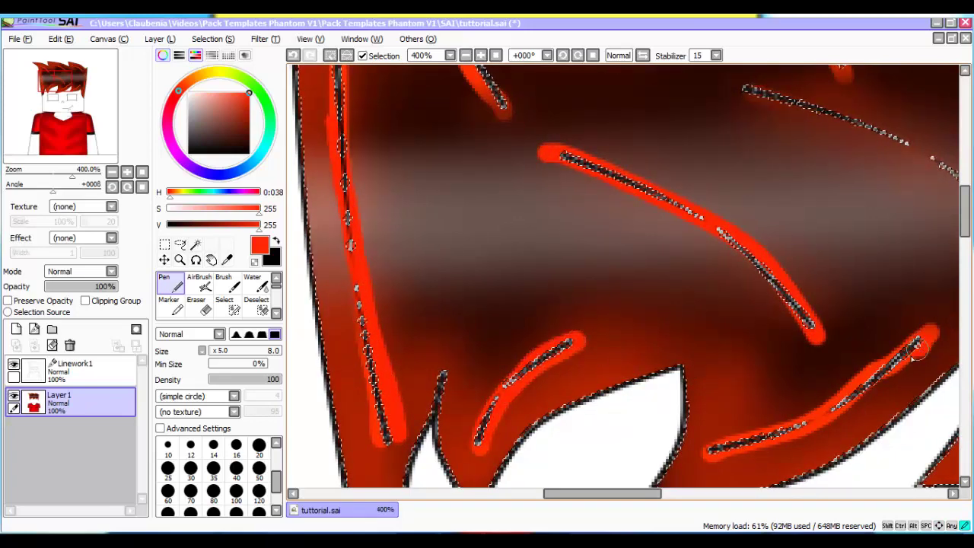
scroll(698, 178, right, 10)
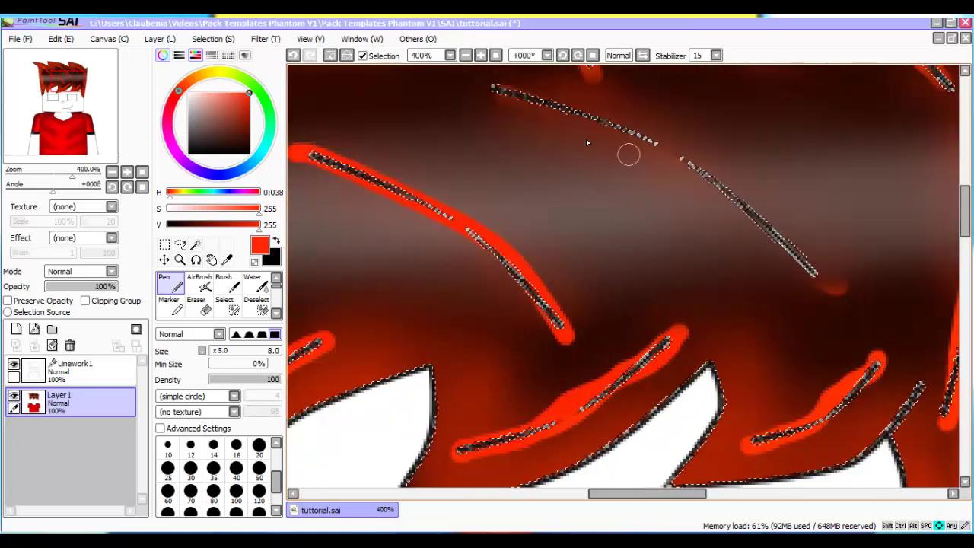
Draw bright red highlights along the central-right diagonal strand and the vertical strand at the hair's right edge
mouse_move(466, 88)
mouse_down()
mouse_move(696, 194)
mouse_move(814, 300)
mouse_up()
scroll(809, 294, right, 1)
mouse_move(925, 129)
mouse_down()
mouse_move(941, 173)
mouse_move(935, 297)
mouse_up()
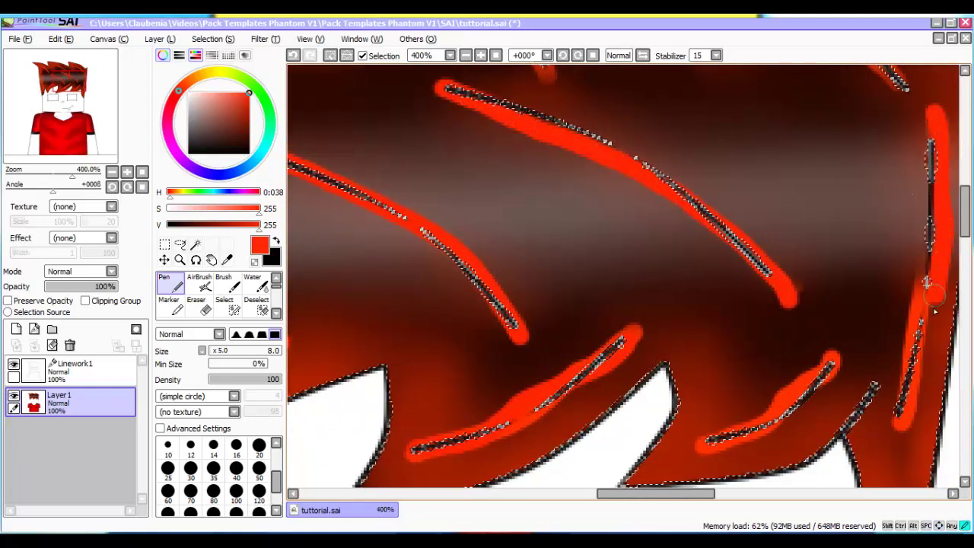
Thicken the bright red highlights on the upper-right and upper-middle hair strands with the size 8 Pen
scroll(876, 373, up, 5)
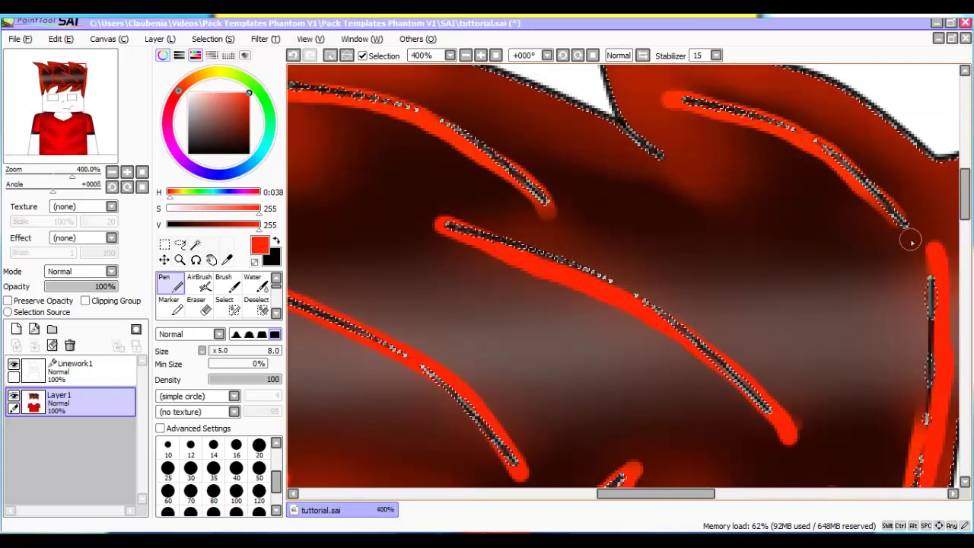
drag(820, 164, 731, 116)
drag(463, 127, 553, 228)
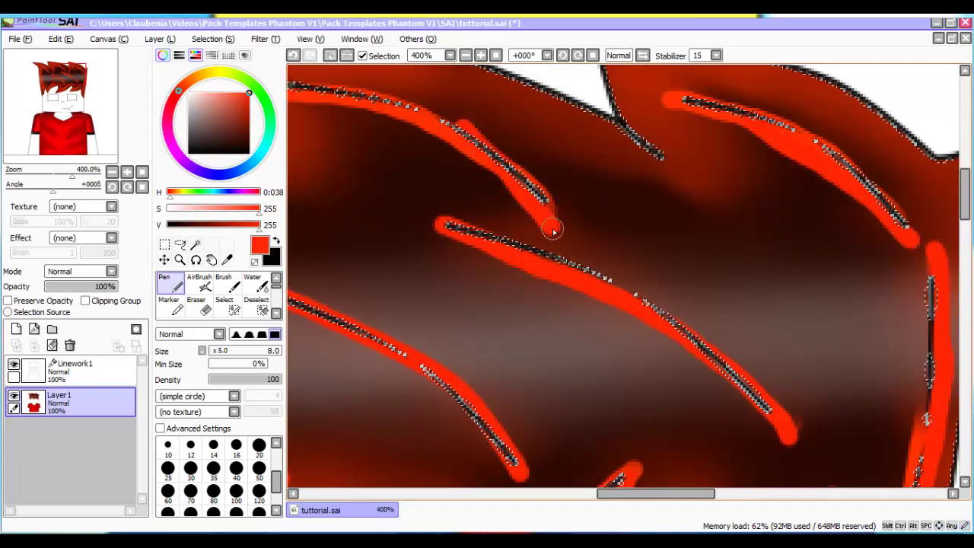
Go over the bright red highlight on the right fringe strand with the size 8 Pen
key(Down)
key(Down)
key(Down)
key(Down)
key(Down)
key(Down)
key(Down)
key(Down)
key(Down)
key(Down)
key(Down)
key(Down)
key(Down)
drag(823, 216, 728, 276)
Clear the hair selection with the Deselect tool at size 350 on the Linework1 layer
scroll(728, 277, down, 4)
key(Up)
key(Left)
key(Left)
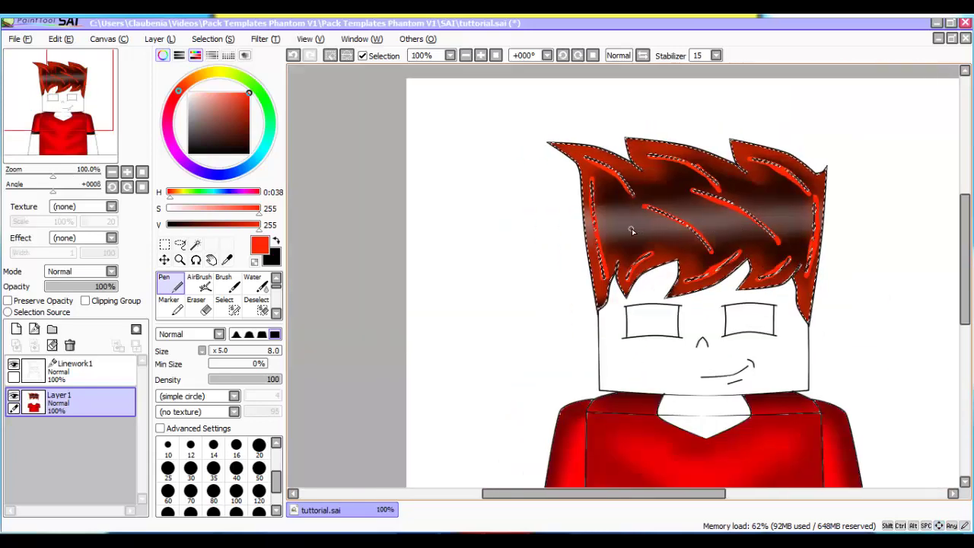
scroll(634, 231, down, 2)
key(Down)
key(Up)
scroll(666, 226, up, 1)
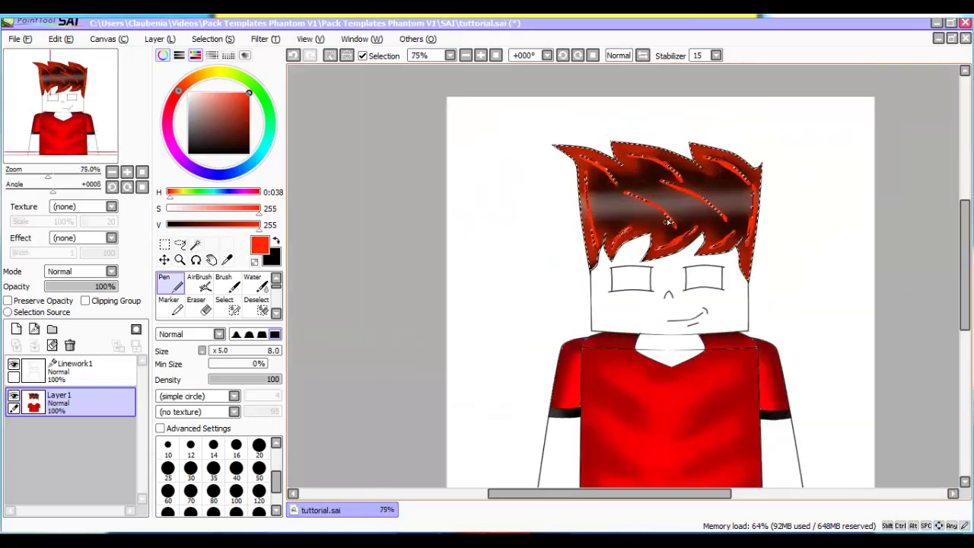
key(Up)
click(119, 378)
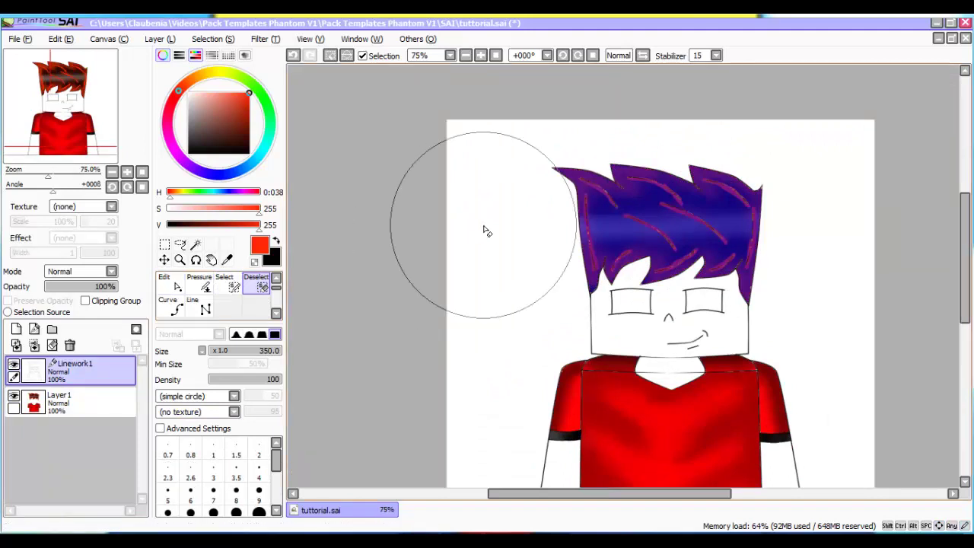
mouse_move(486, 226)
mouse_down()
mouse_move(604, 229)
mouse_move(888, 200)
mouse_up()
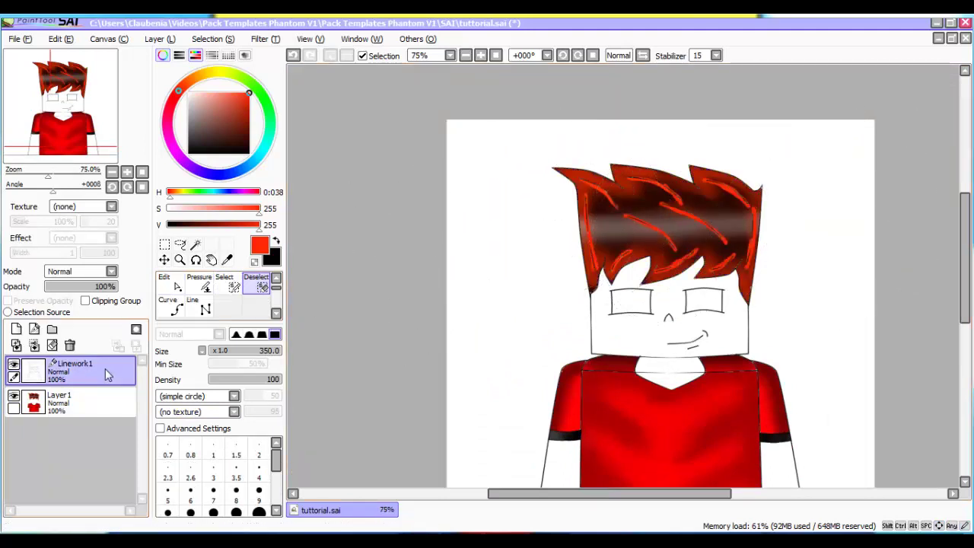
Select the face area on Linework1 with the Magic Wand, leaving out the eyes, and switch to the Pen on Layer1
click(197, 245)
scroll(655, 266, down, 5)
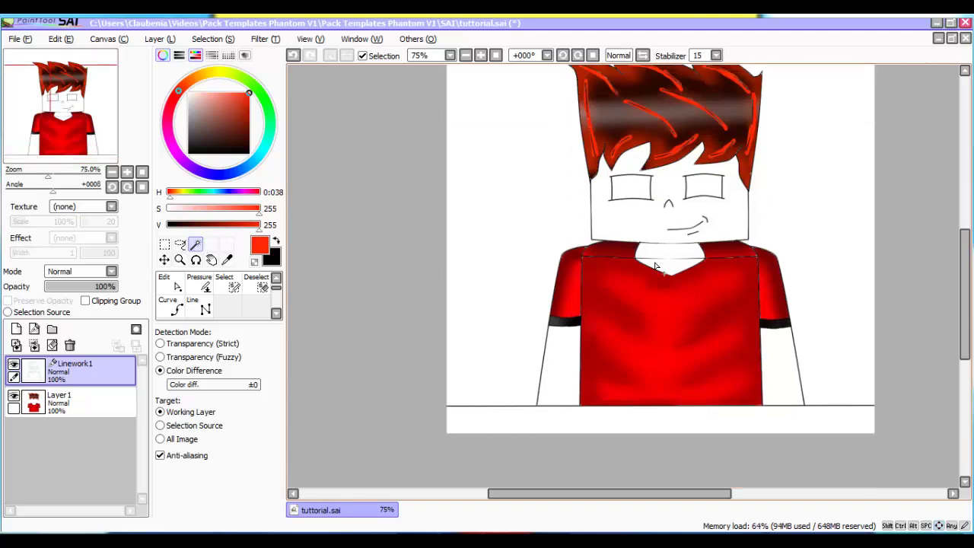
click(661, 234)
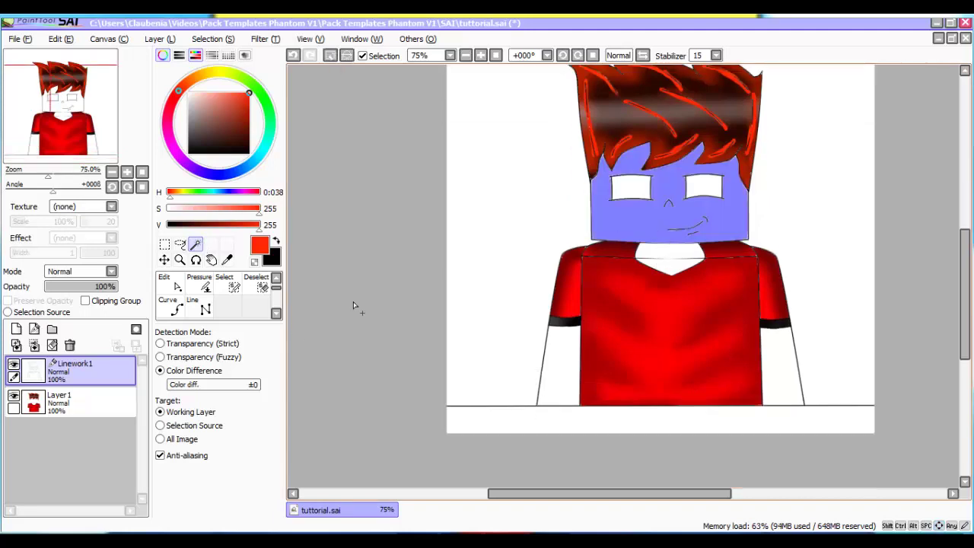
click(112, 405)
click(176, 290)
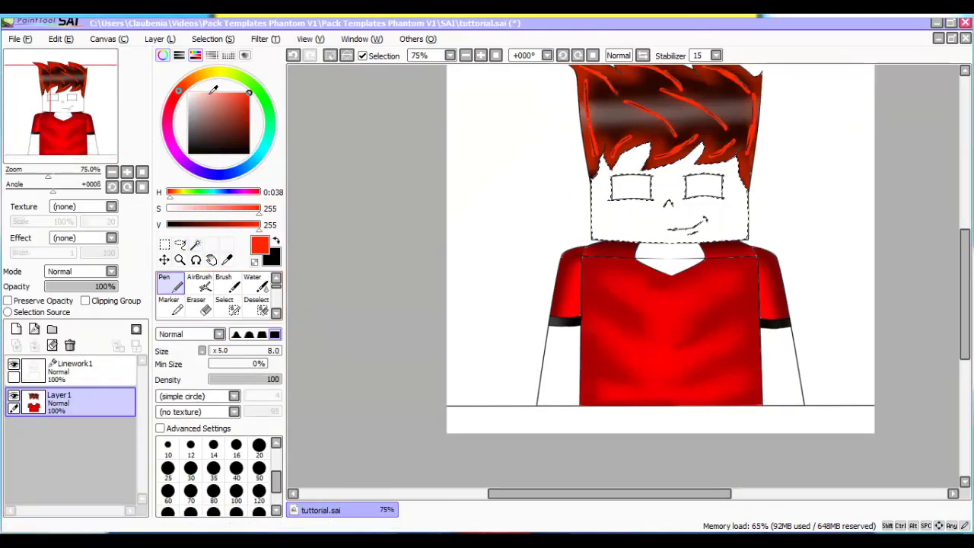
Fill the selected face area with a light peach skin colour using the Pen at size 60
click(194, 75)
drag(222, 104, 221, 78)
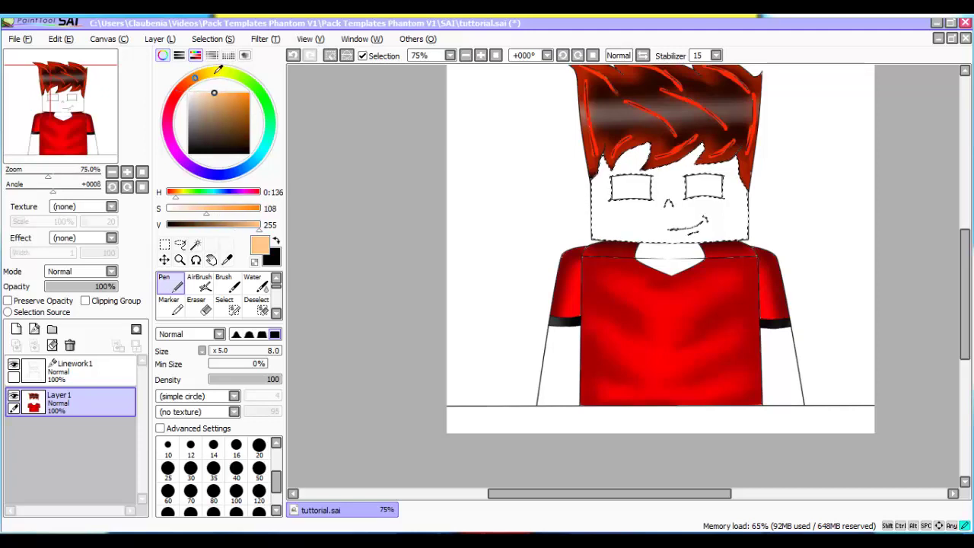
scroll(629, 169, up, 1)
key(bracketright)
key(bracketright)
key(bracketright)
key(bracketright)
key(bracketright)
key(bracketright)
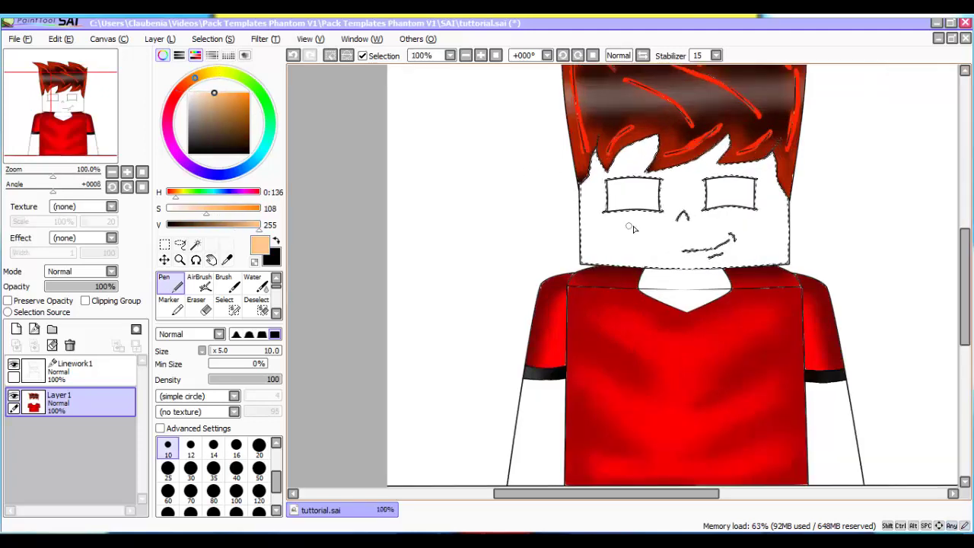
key(bracketright)
key(bracketright)
key(bracketright)
key(bracketright)
key(bracketright)
key(bracketright)
mouse_move(638, 217)
mouse_down()
mouse_move(615, 224)
mouse_move(747, 261)
mouse_move(815, 190)
mouse_move(639, 145)
mouse_up()
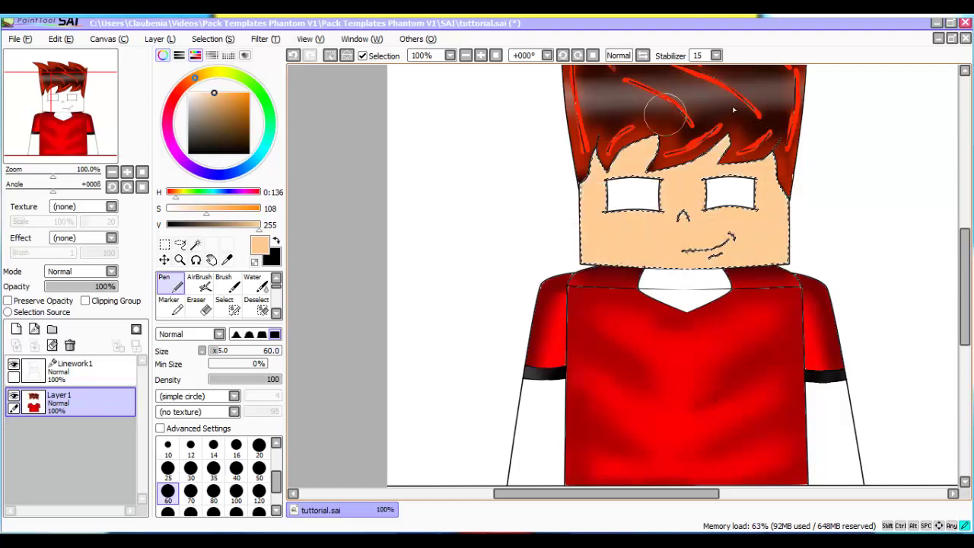
Repaint the face in a warmer skin tone with hue 121 and saturation 114
click(199, 77)
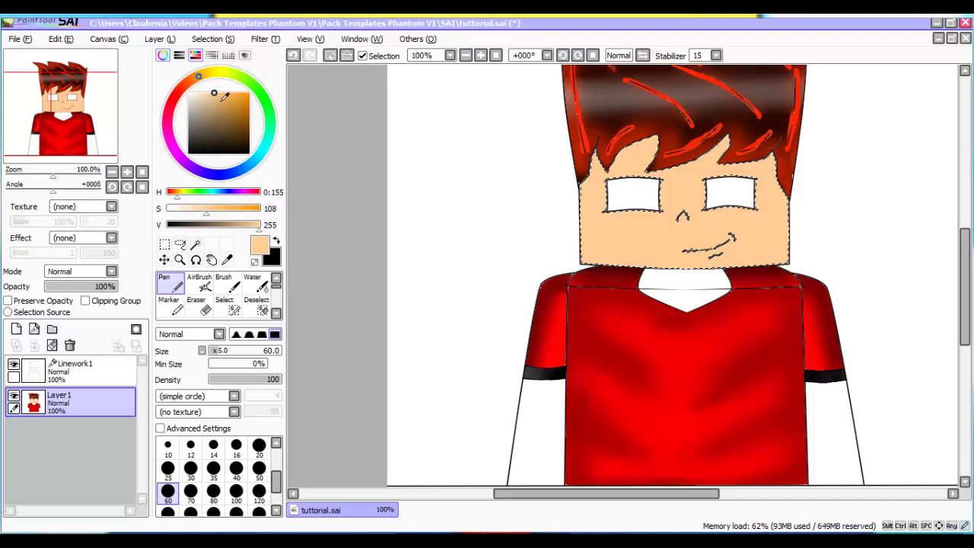
click(164, 56)
click(164, 55)
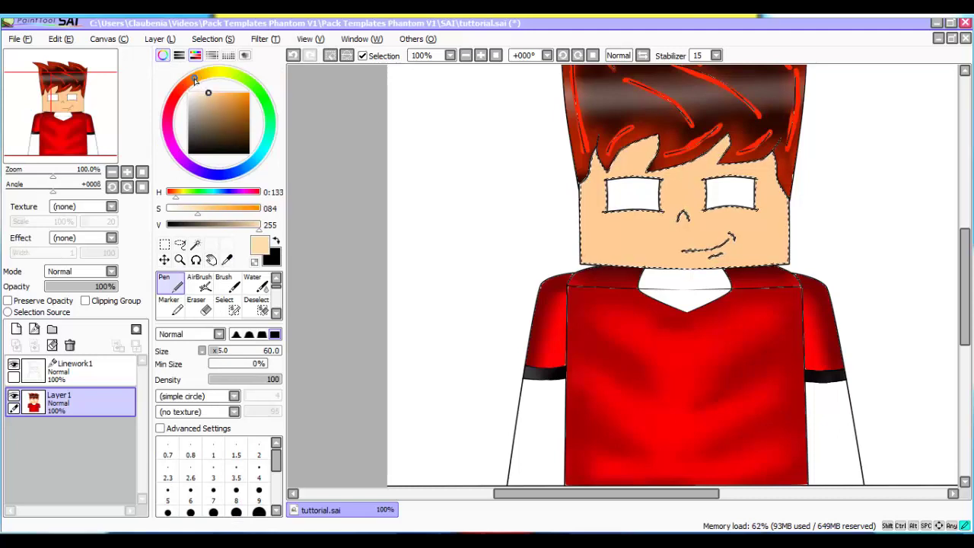
drag(209, 96, 220, 90)
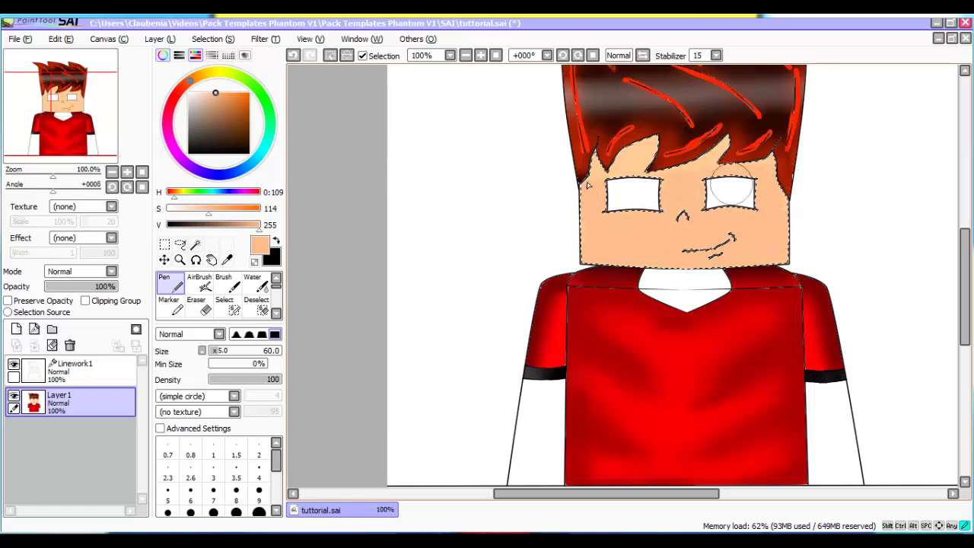
click(196, 82)
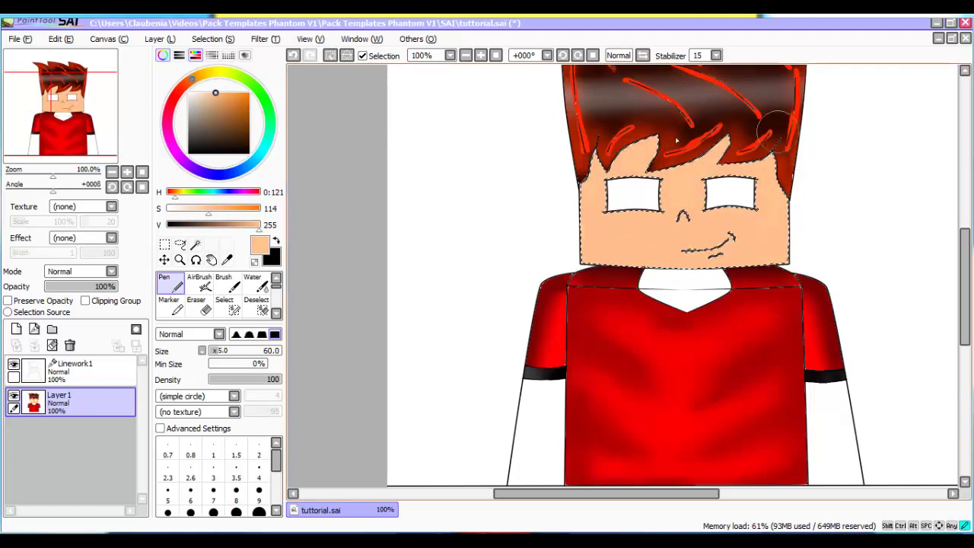
Shade the forehead skin beneath the hair fringe with the AirBrush at size 20, using orange with saturation 192
drag(211, 219, 219, 213)
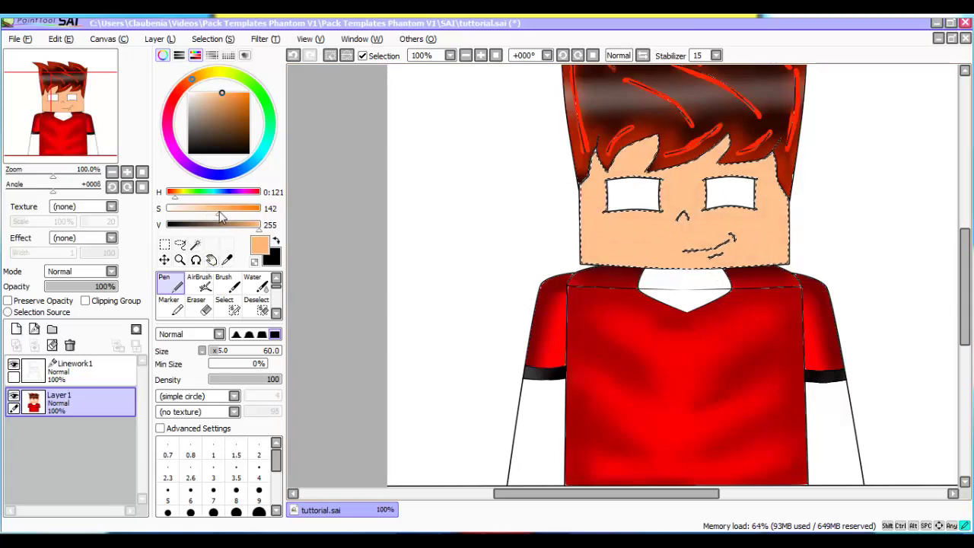
click(200, 283)
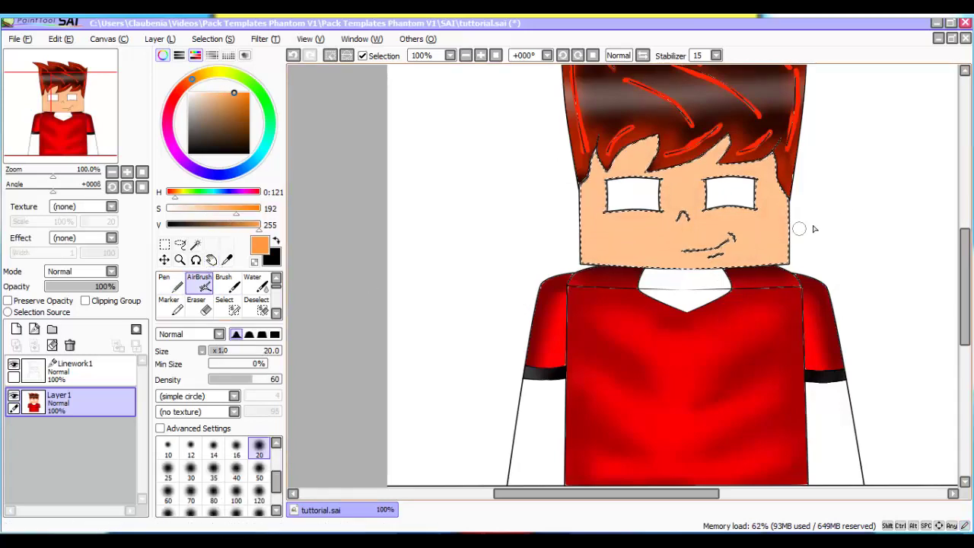
scroll(801, 200, up, 1)
drag(756, 210, 804, 261)
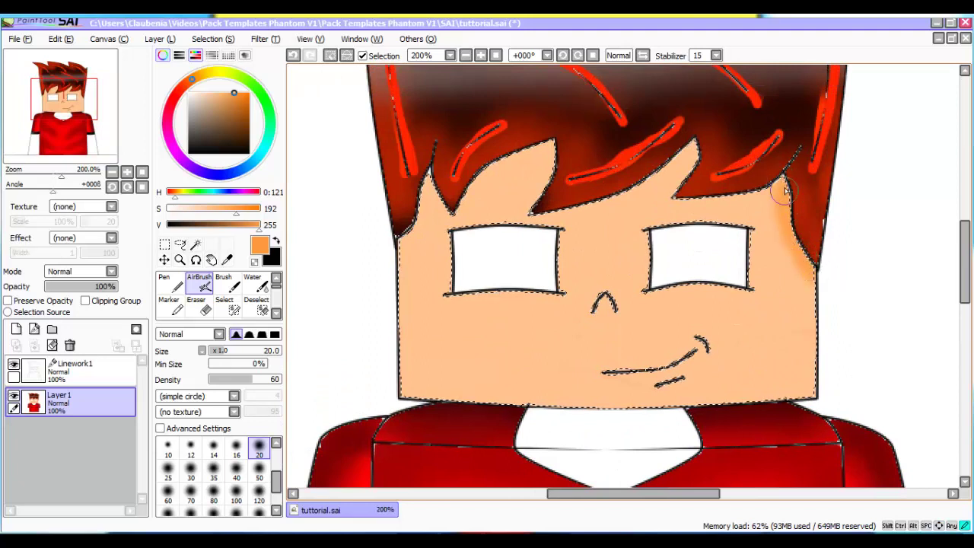
drag(723, 203, 636, 212)
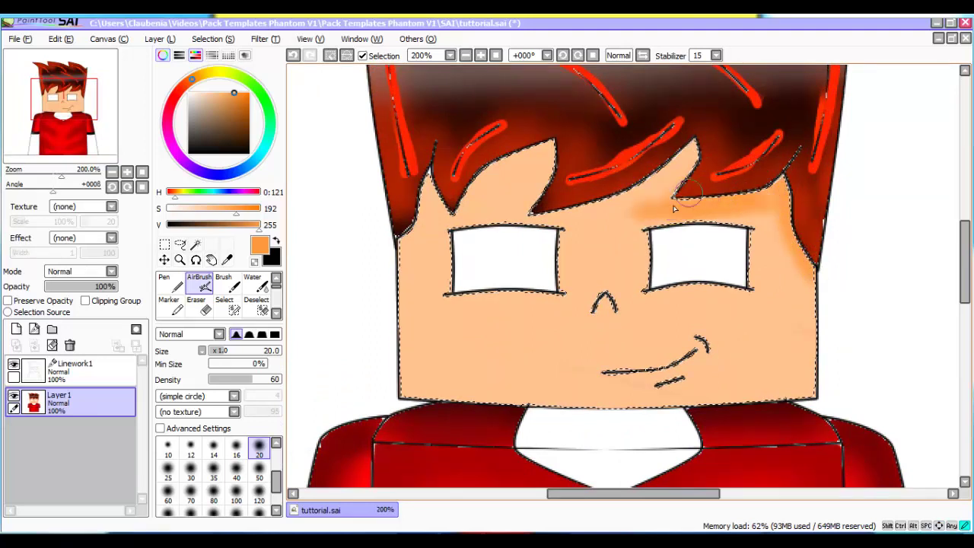
drag(678, 166, 642, 184)
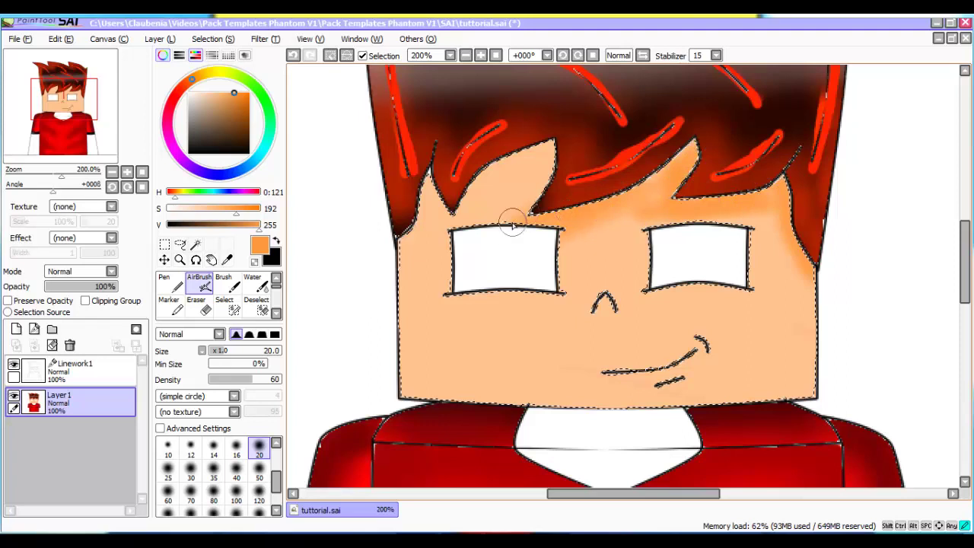
mouse_move(529, 237)
mouse_down()
mouse_move(524, 171)
mouse_move(538, 144)
mouse_up()
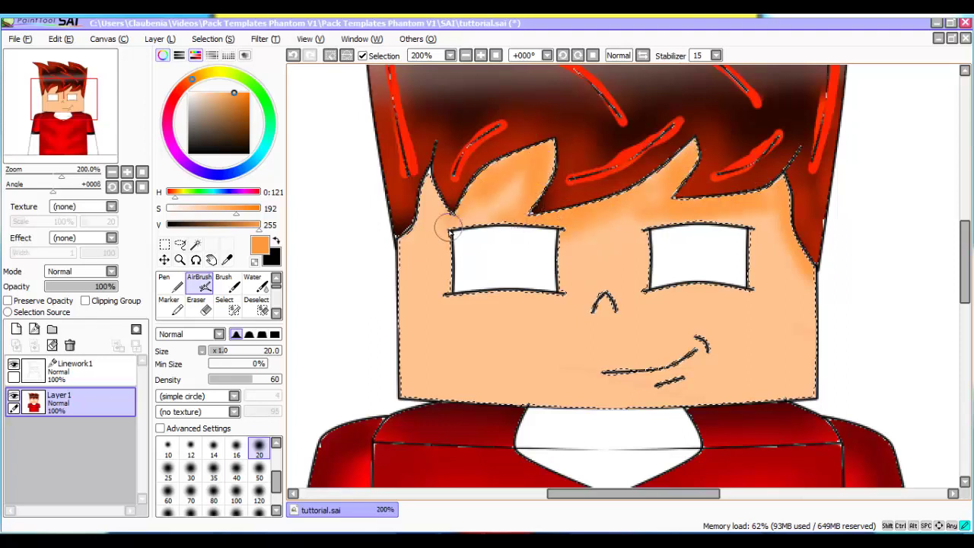
Airbrush the same orange shadow down both sides of the face and along the chin edge
drag(405, 221, 401, 434)
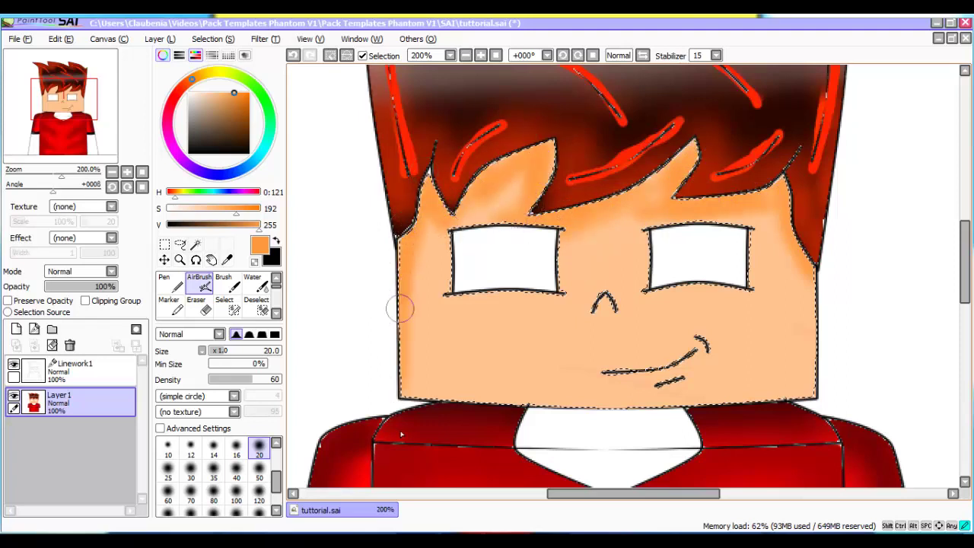
drag(396, 379, 417, 395)
mouse_move(537, 395)
mouse_down()
mouse_move(786, 398)
mouse_move(815, 349)
mouse_move(790, 348)
mouse_move(770, 226)
mouse_move(813, 274)
mouse_up()
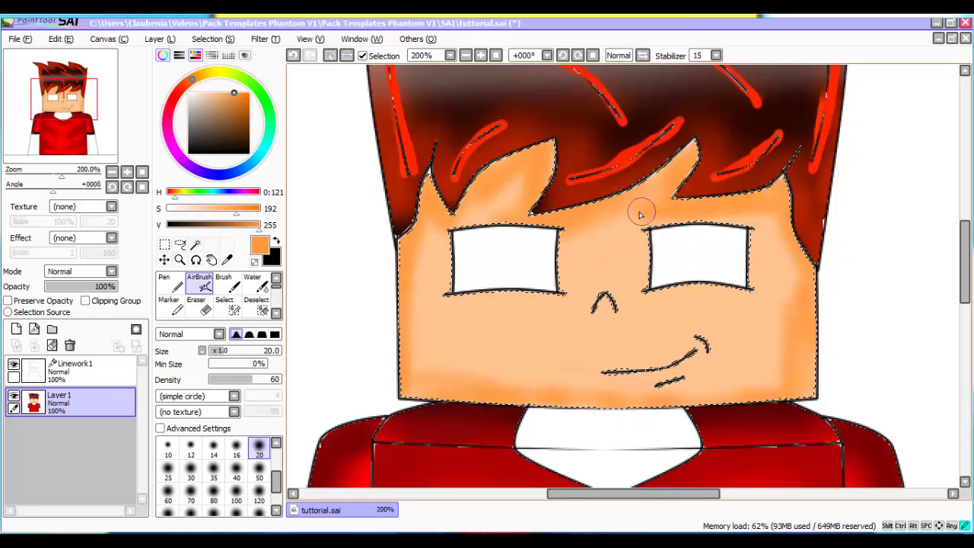
Soften the shadow along the face's edges with the Blur brush at size 30
scroll(279, 288, down, 2)
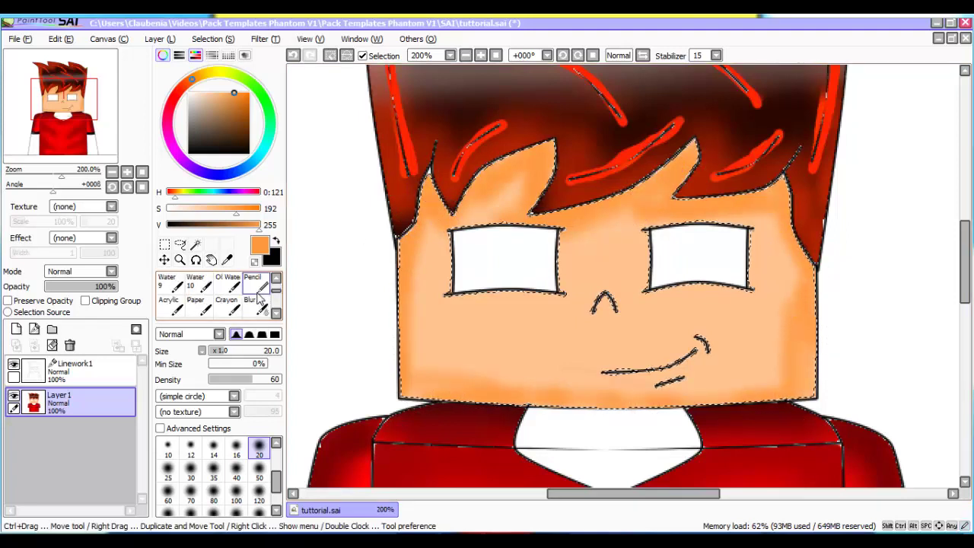
click(257, 305)
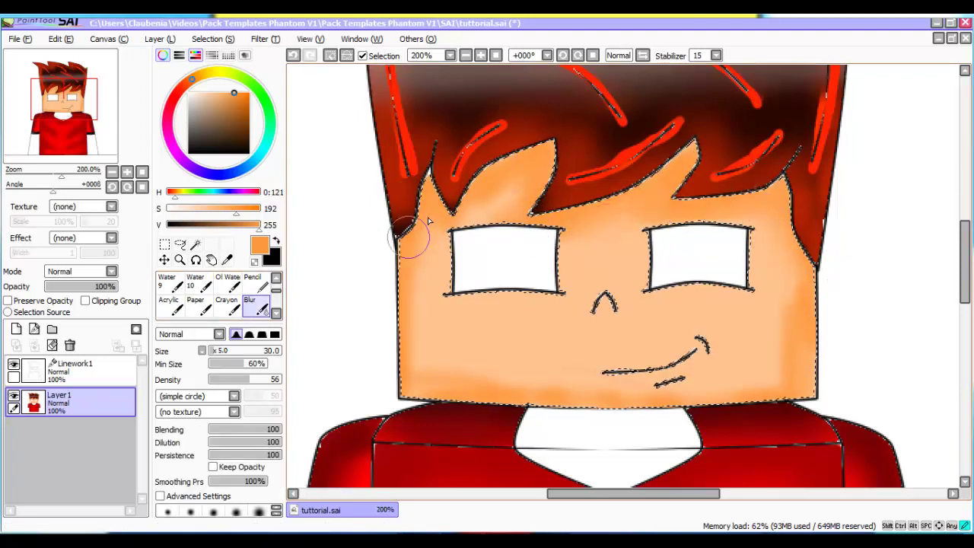
drag(812, 297, 794, 399)
scroll(556, 328, down, 1)
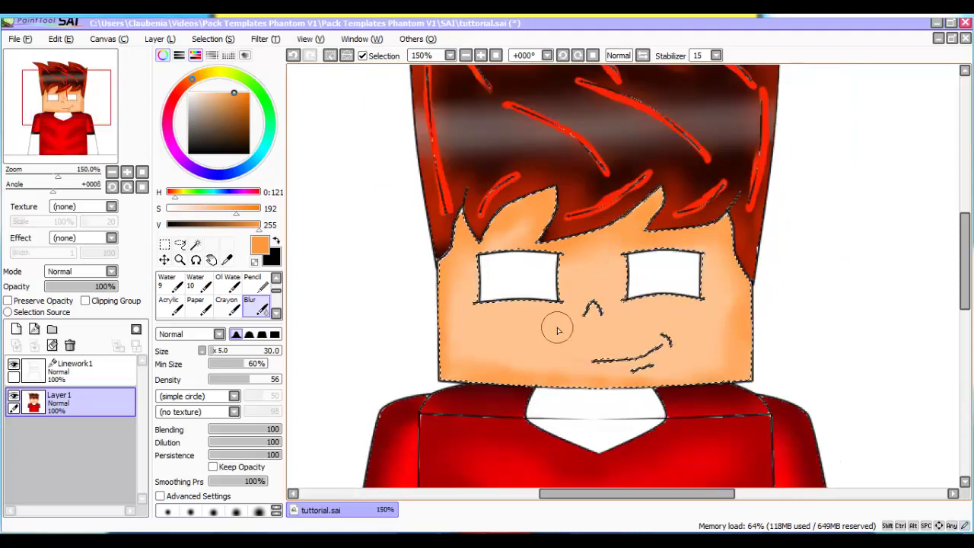
Broaden the orange shading on both sides of the face with the AirBrush at size 60
scroll(220, 293, up, 2)
click(199, 286)
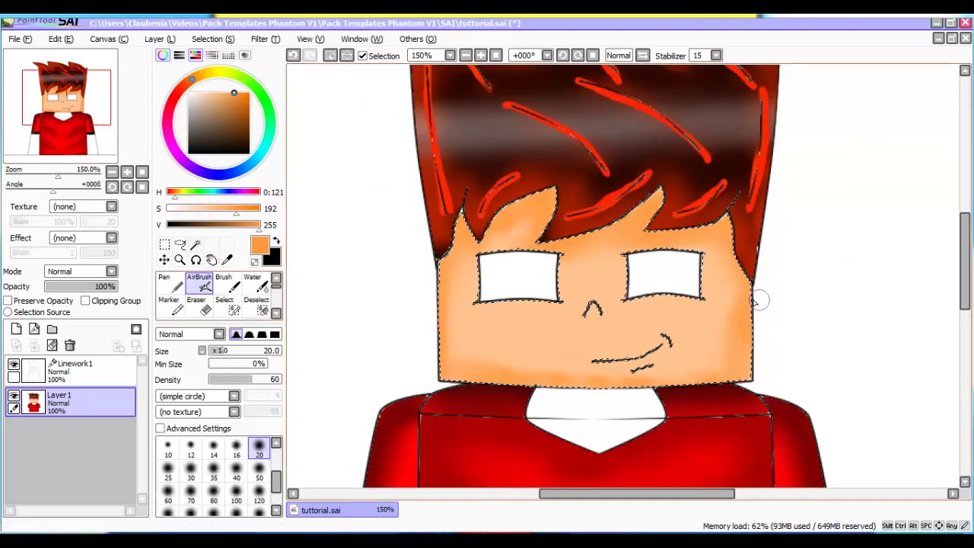
key(bracketright)
key(bracketright)
key(bracketright)
key(bracketright)
key(bracketright)
key(bracketright)
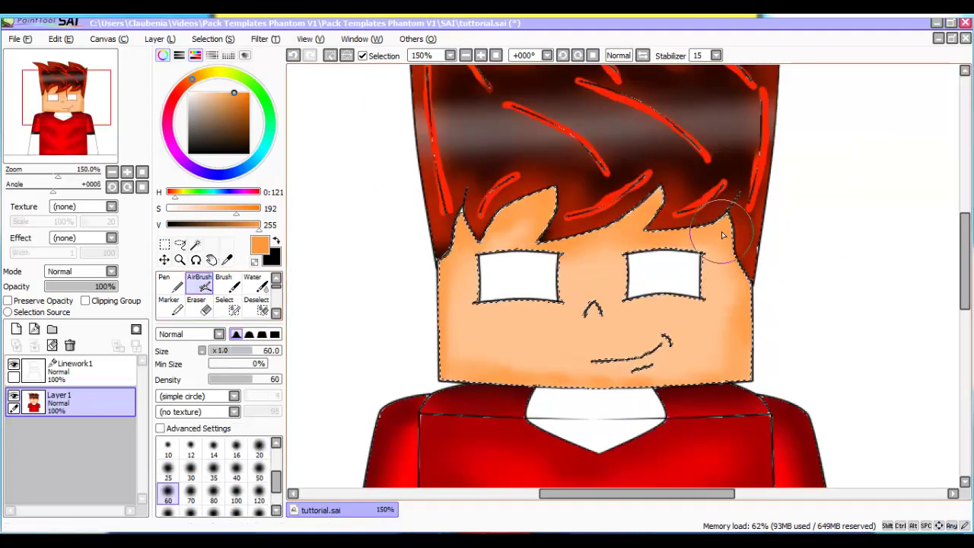
drag(721, 240, 723, 373)
mouse_move(439, 255)
mouse_down()
mouse_move(478, 242)
mouse_move(458, 409)
mouse_move(469, 232)
mouse_move(499, 401)
mouse_move(477, 183)
mouse_up()
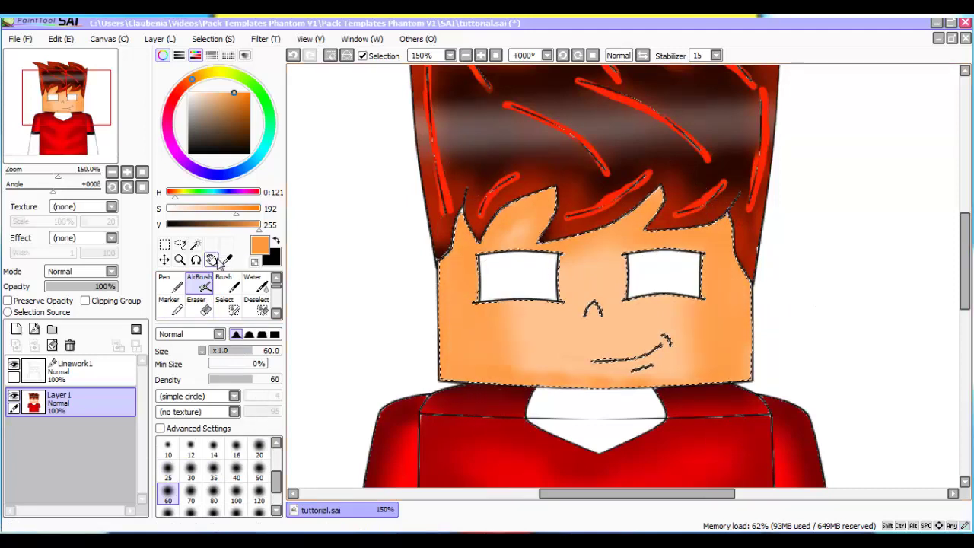
Blend the widened face shading with the Blur brush at size 30
scroll(228, 296, down, 3)
click(249, 305)
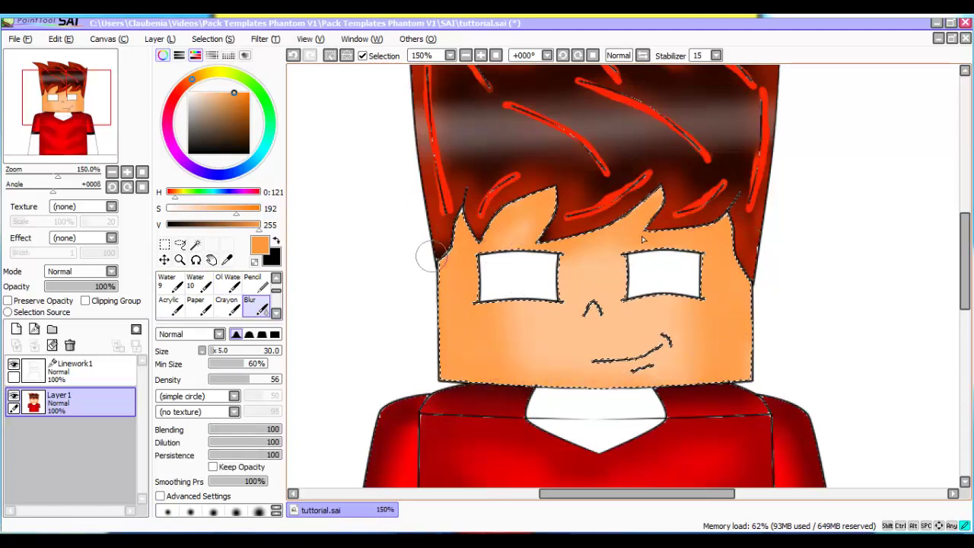
scroll(599, 377, down, 2)
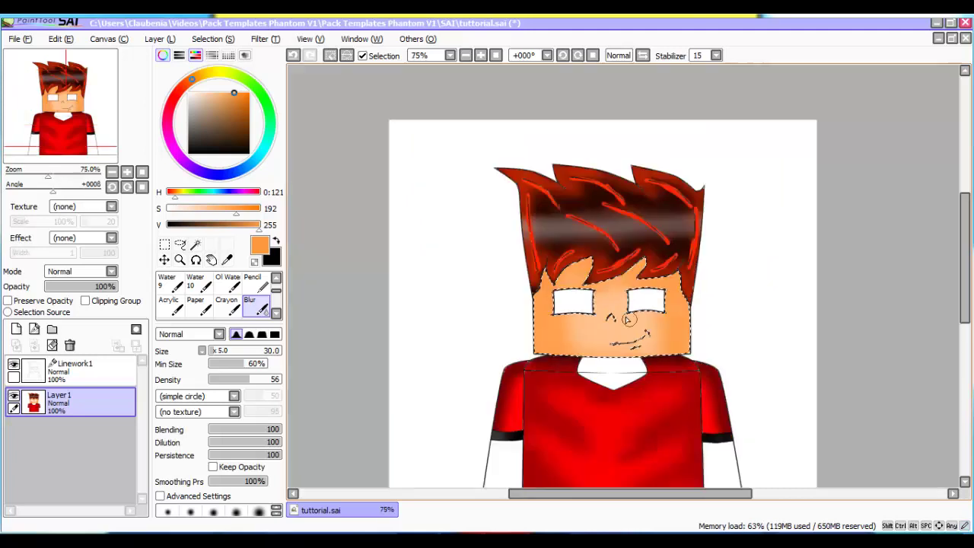
Repaint the centre of the face with the Pen at size 60 in the lighter skin tone sampled from it
scroll(200, 289, up, 3)
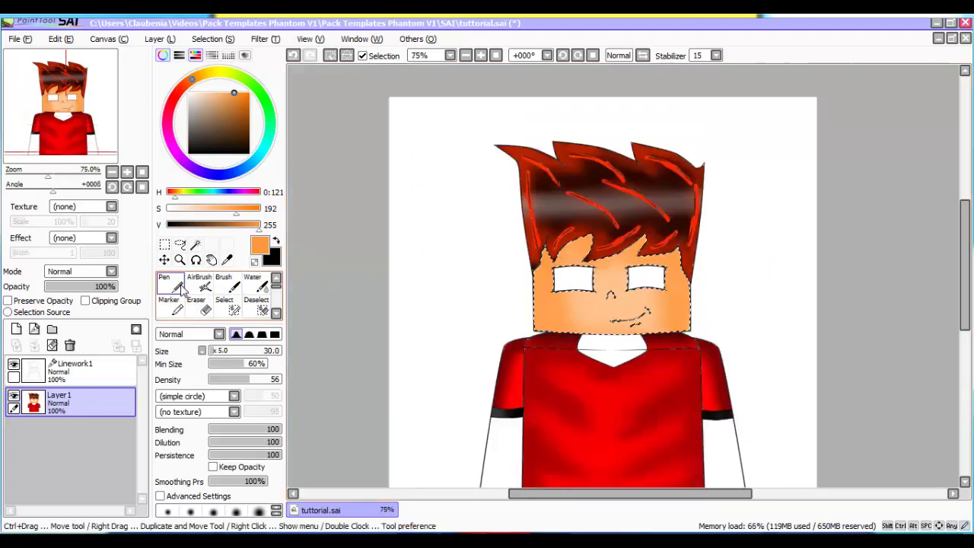
click(171, 283)
click(207, 215)
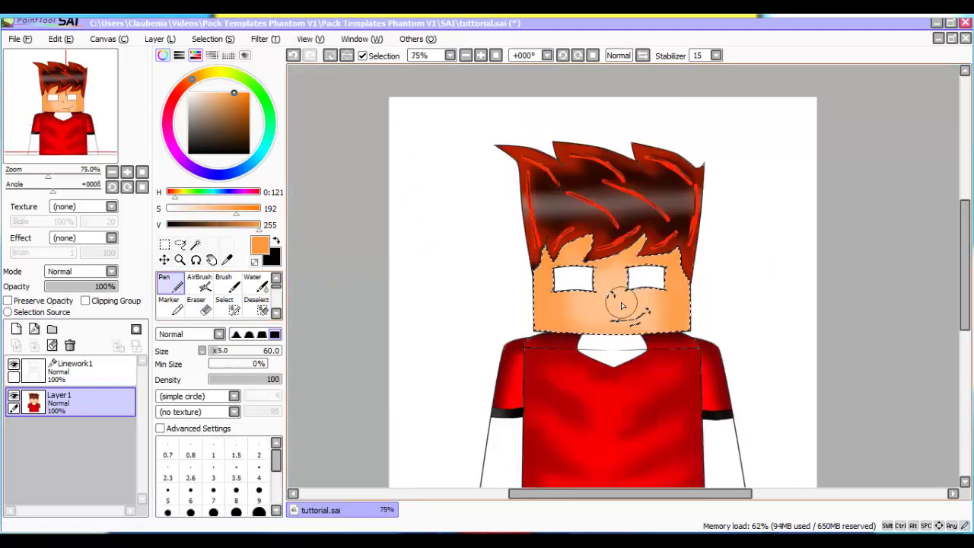
scroll(611, 301, up, 1)
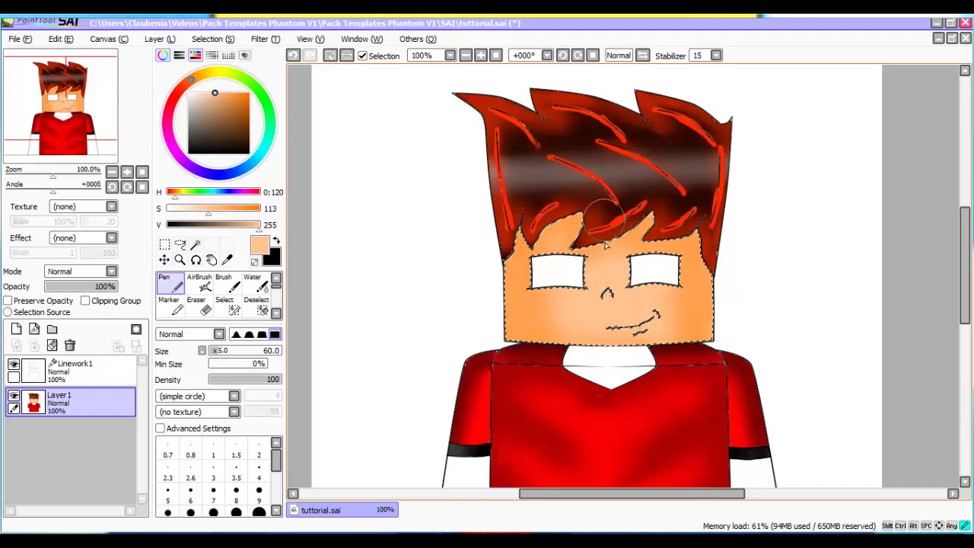
drag(607, 230, 607, 300)
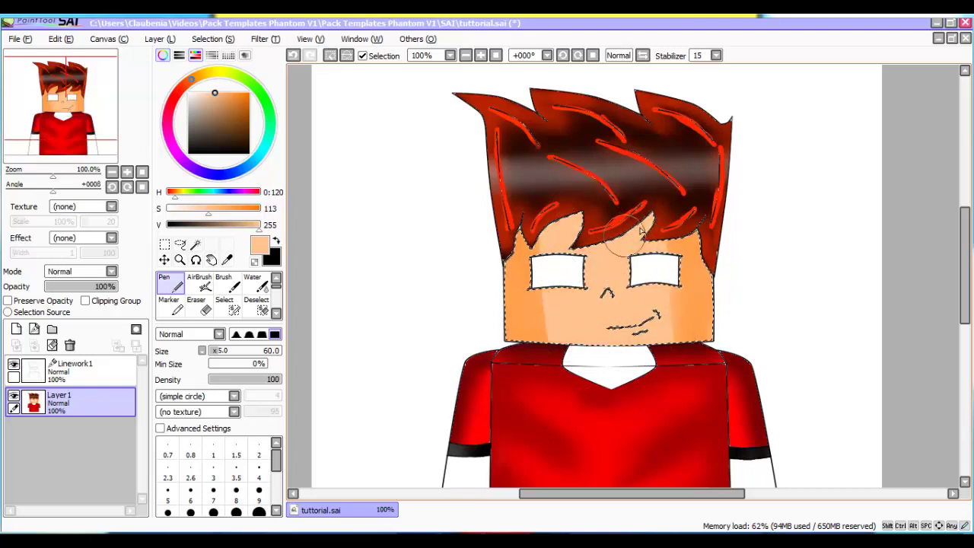
Blend the borders between the light face centre and the orange sides using the Blur brush, enlarged to size 60
scroll(217, 297, down, 4)
click(252, 304)
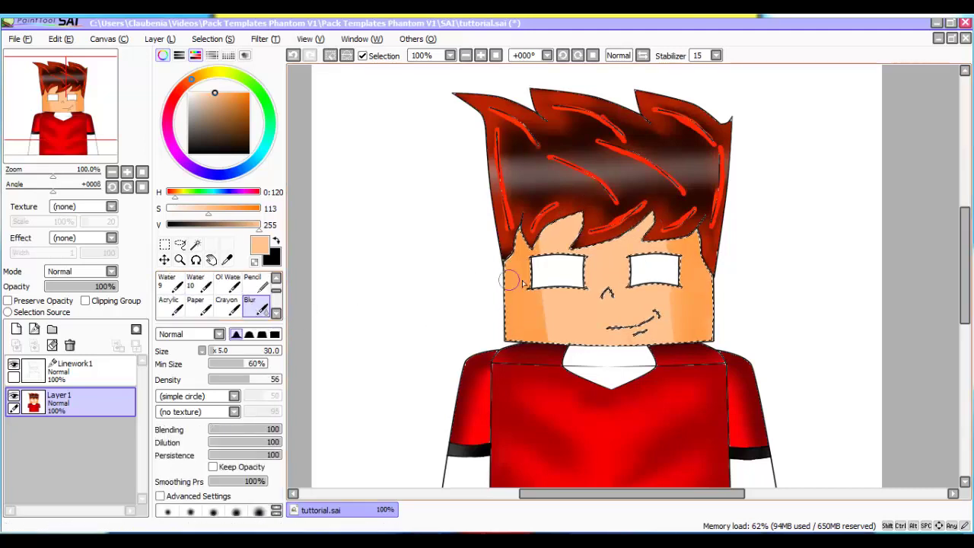
scroll(523, 283, up, 2)
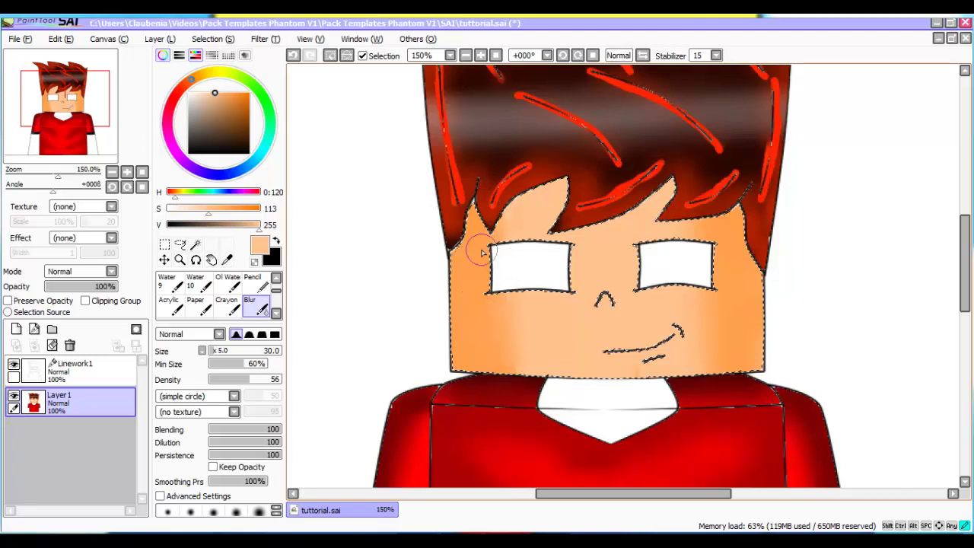
key(bracketright)
key(bracketright)
key(bracketright)
key(bracketright)
drag(501, 210, 508, 316)
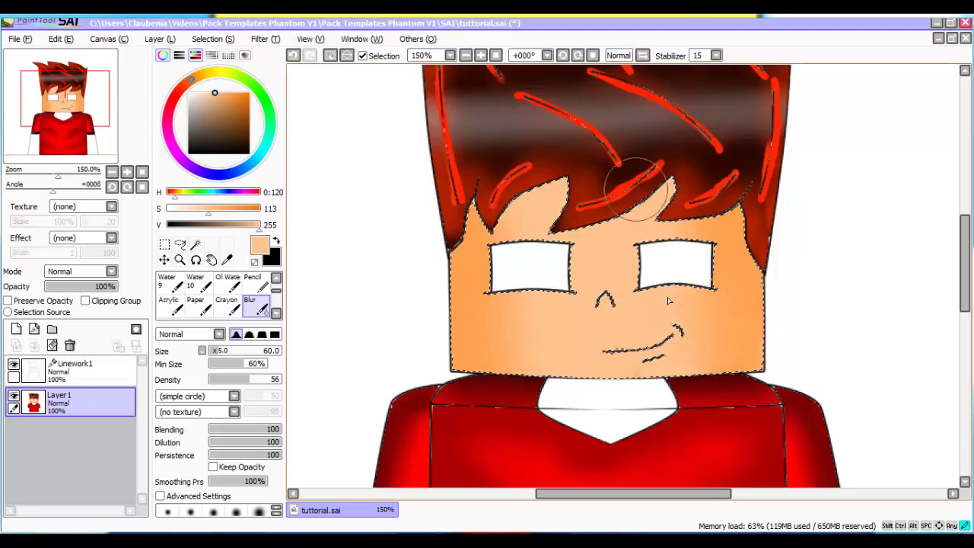
drag(669, 300, 656, 275)
Airbrush a shadow at size 20 under the fringe above the right-hand eye, using orange sampled from the cheek
scroll(218, 290, up, 3)
scroll(208, 286, down, 1)
click(204, 284)
scroll(204, 283, up, 1)
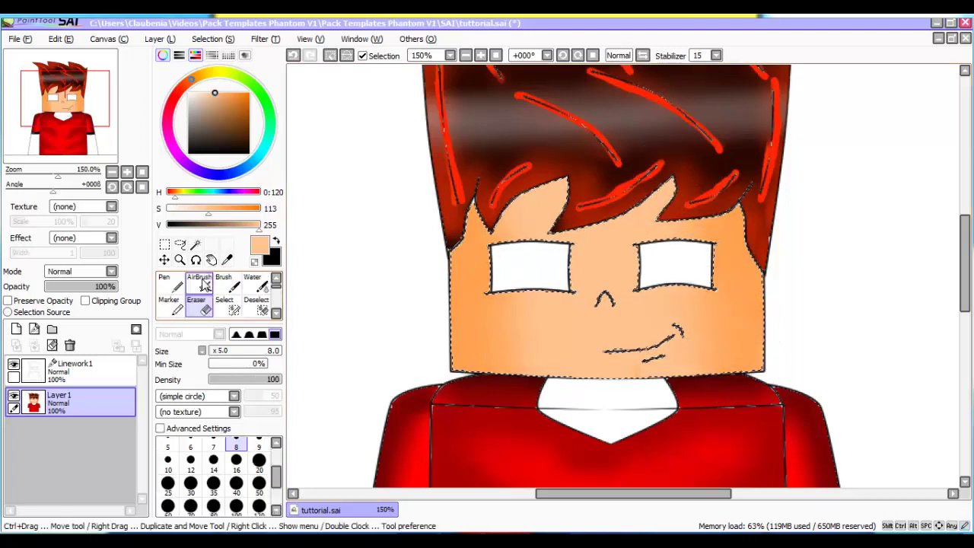
click(203, 284)
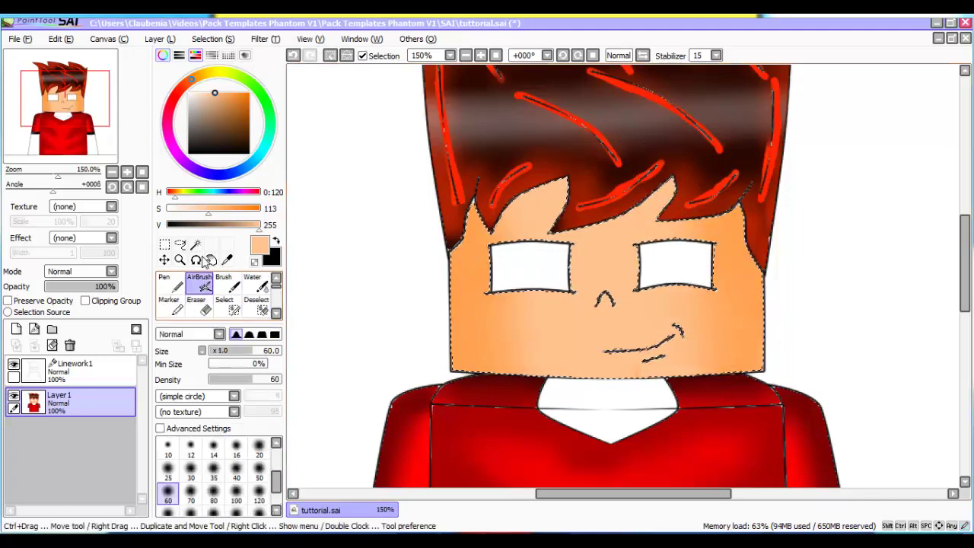
right_click(757, 294)
scroll(696, 218, up, 2)
key(bracketleft)
key(bracketleft)
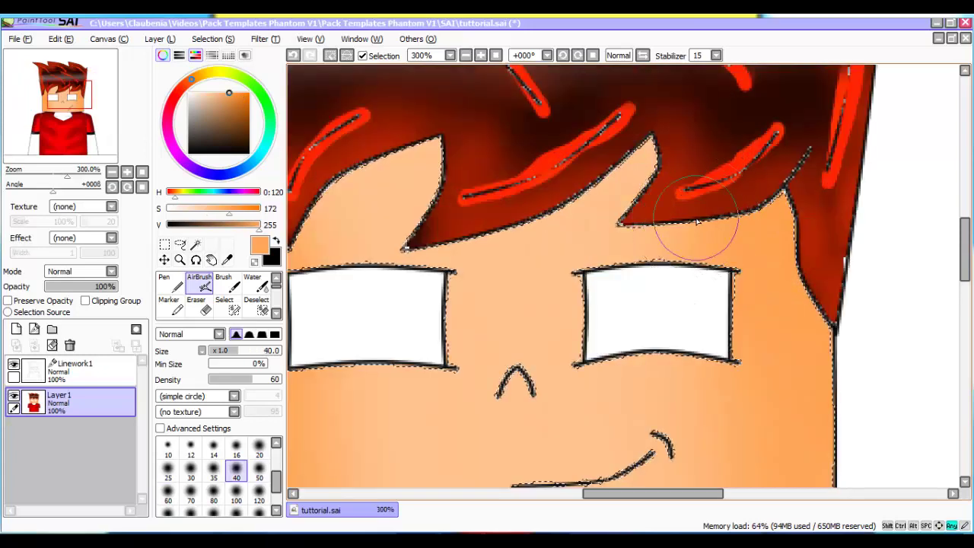
key(bracketleft)
key(bracketleft)
key(bracketleft)
key(bracketleft)
drag(608, 243, 667, 249)
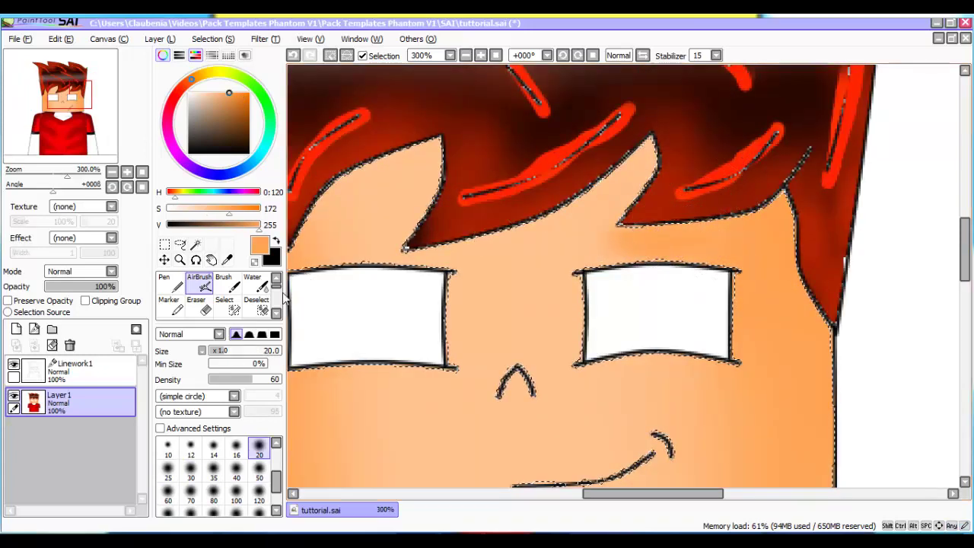
Deepen the shadows beneath the fringe across the forehead with the AirBrush in orange at saturation 226
drag(230, 211, 248, 211)
mouse_move(593, 251)
mouse_down()
mouse_move(672, 242)
mouse_move(612, 244)
mouse_move(645, 157)
mouse_move(601, 192)
mouse_move(612, 197)
mouse_move(409, 263)
mouse_up()
key(Left)
key(Left)
key(Left)
key(Left)
key(Left)
key(Left)
mouse_move(508, 266)
mouse_down()
mouse_move(543, 248)
mouse_move(539, 219)
mouse_move(531, 255)
mouse_move(555, 201)
mouse_up()
mouse_move(408, 204)
mouse_down()
mouse_move(468, 200)
mouse_move(433, 280)
mouse_move(443, 245)
mouse_move(470, 190)
mouse_up()
scroll(491, 232, down, 4)
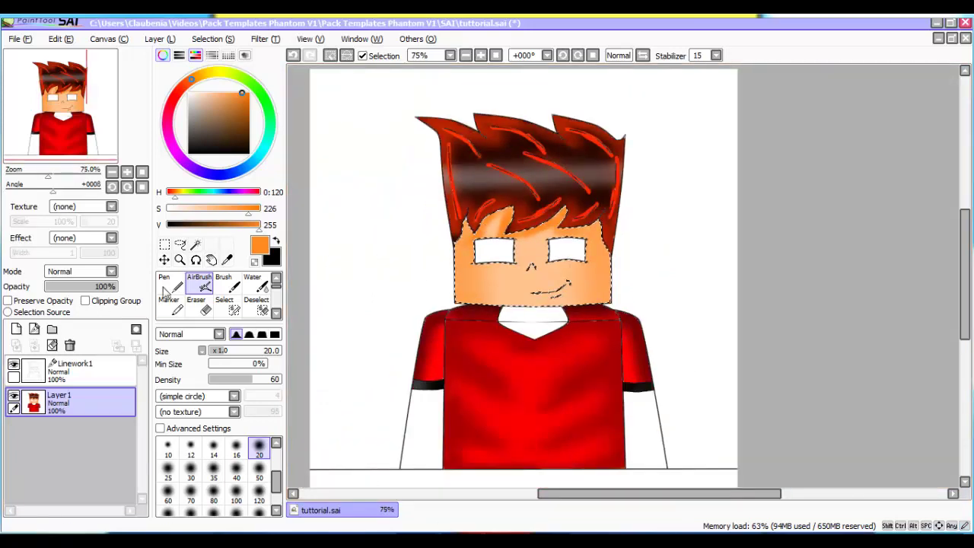
Soften the orange shadows beneath the fringe across the forehead using the Blur brush reduced to size 30
scroll(220, 297, down, 2)
click(256, 304)
scroll(624, 234, up, 2)
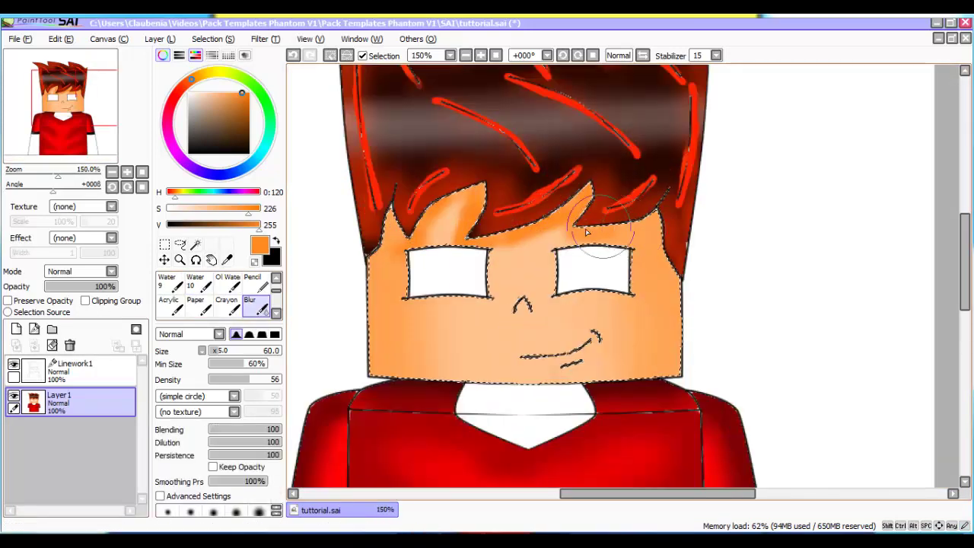
scroll(625, 233, up, 2)
key(bracketleft)
key(bracketleft)
key(bracketleft)
drag(638, 252, 539, 241)
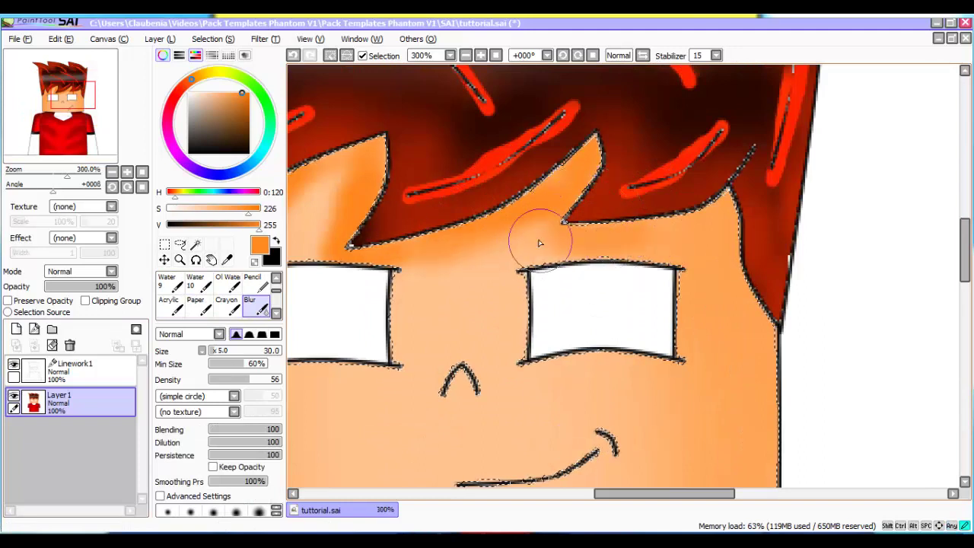
key(Left)
key(Left)
key(Left)
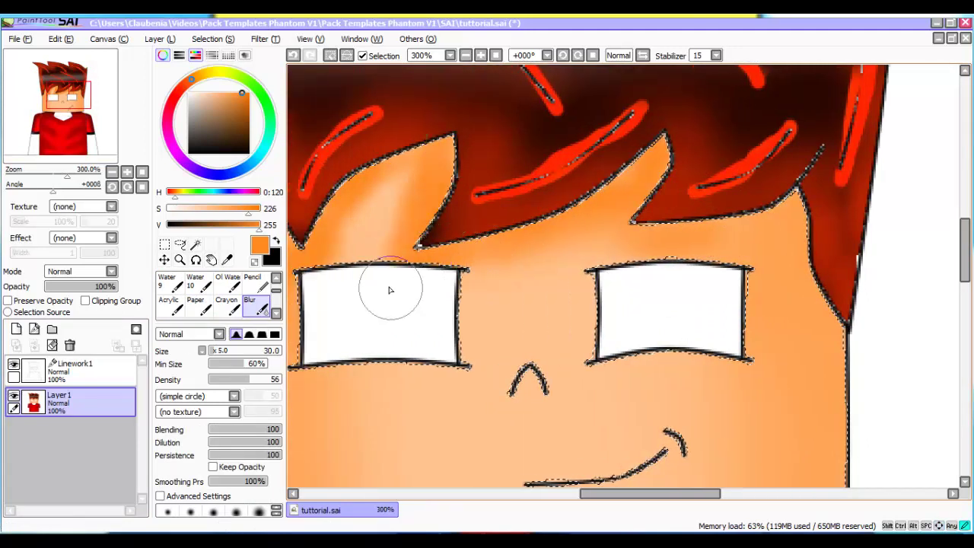
scroll(424, 153, left, 3)
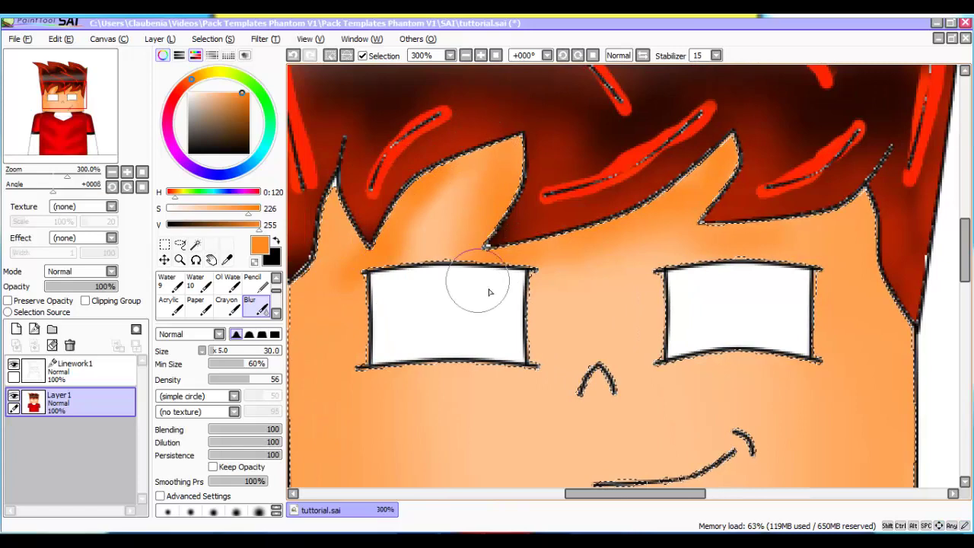
scroll(722, 228, down, 4)
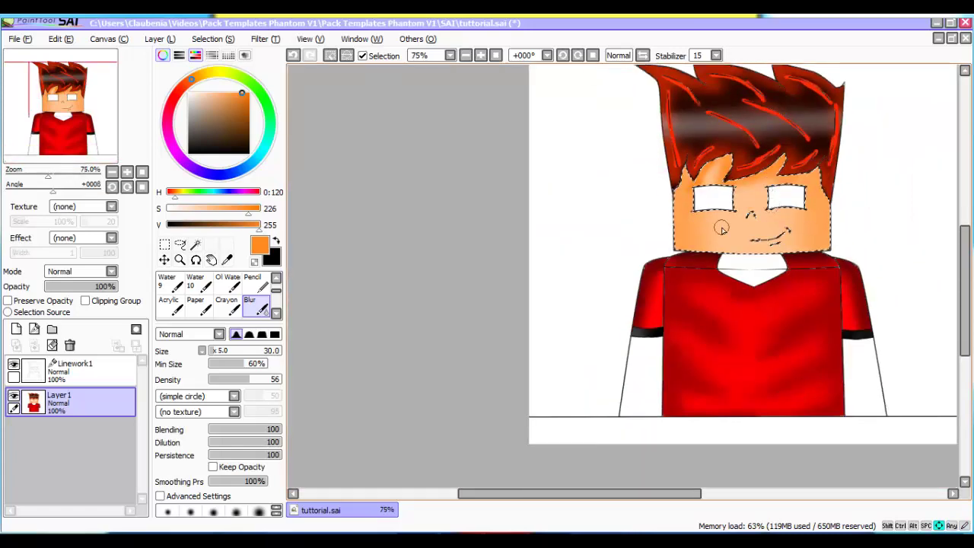
scroll(722, 228, right, 2)
scroll(653, 218, left, 2)
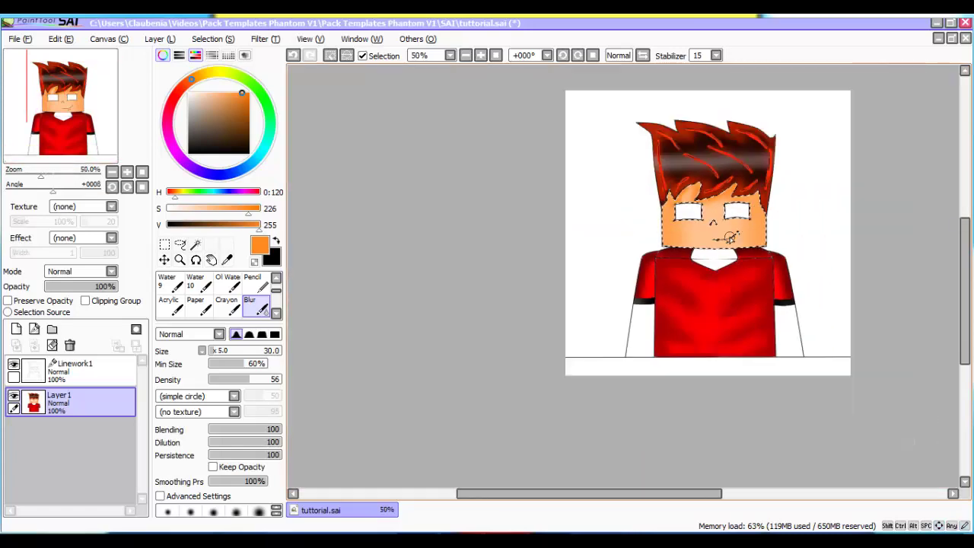
Airbrush an orange shadow at size 20 along the lower edge of the face above the collar
scroll(724, 224, up, 3)
scroll(213, 283, up, 2)
click(199, 283)
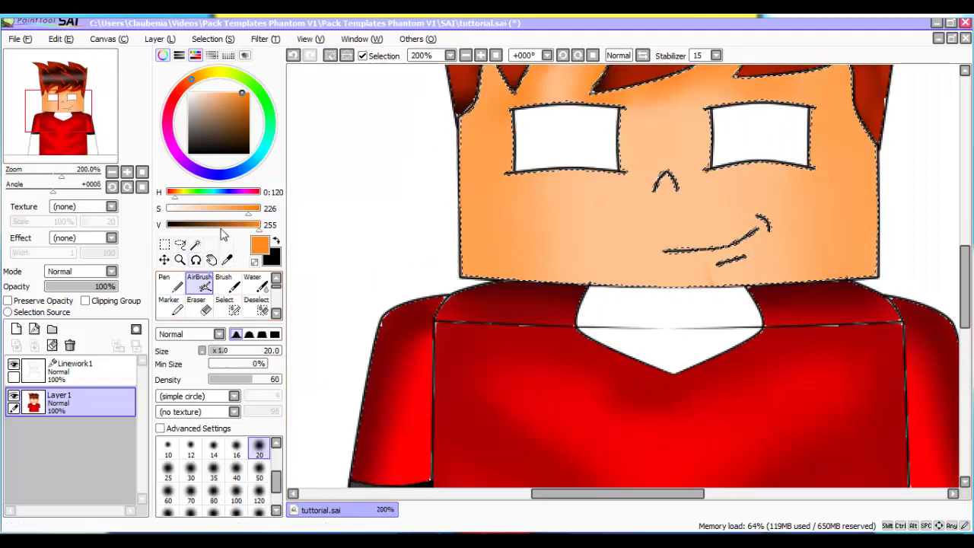
mouse_move(778, 278)
mouse_down()
mouse_move(514, 266)
mouse_move(809, 276)
mouse_move(617, 267)
mouse_up()
Airbrush orange shadows at size 20 around the nose, beside the inner edges of both eyes and above the mouth
scroll(668, 206, up, 1)
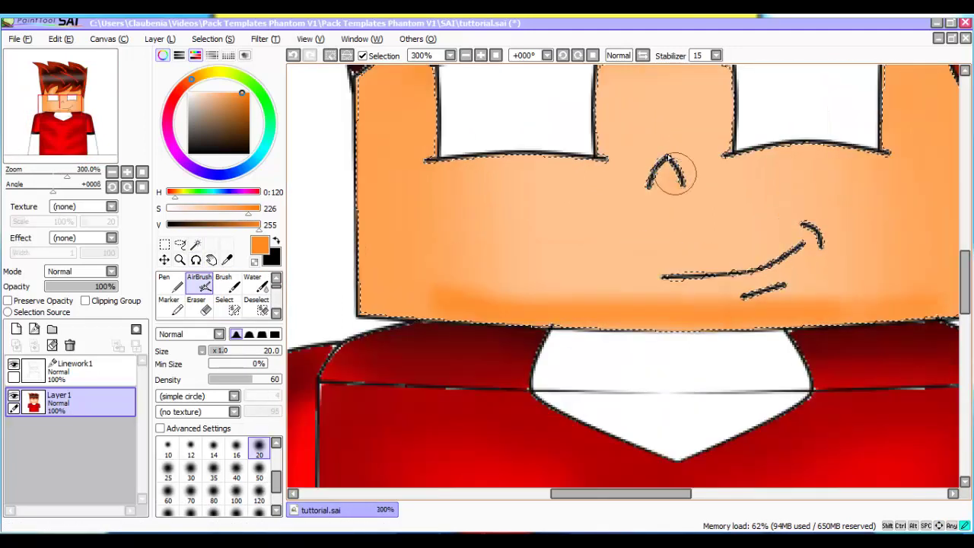
mouse_move(675, 175)
mouse_down()
mouse_move(662, 153)
mouse_move(652, 183)
mouse_up()
scroll(666, 187, up, 3)
mouse_move(730, 127)
mouse_down()
mouse_move(718, 159)
mouse_move(711, 152)
mouse_up()
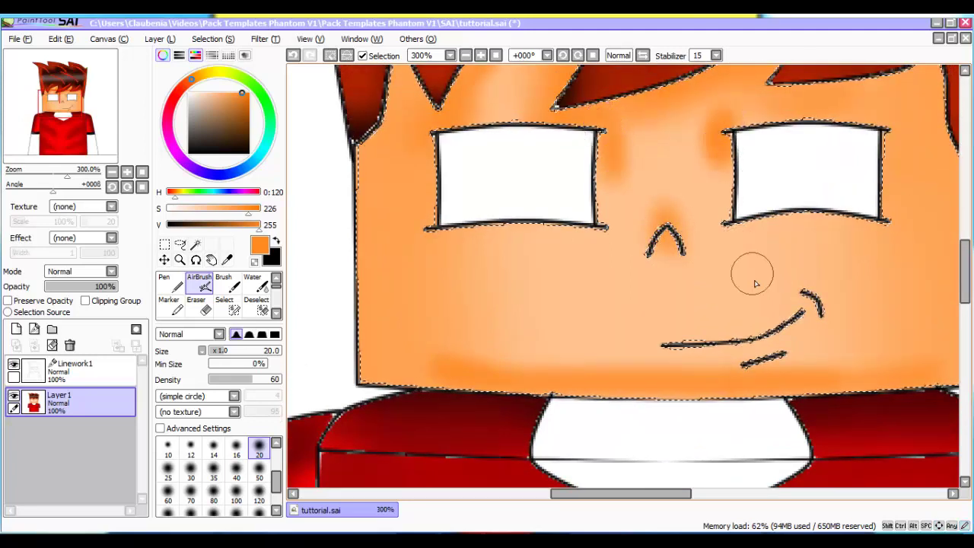
mouse_move(787, 298)
mouse_down()
mouse_move(691, 327)
mouse_move(713, 305)
mouse_up()
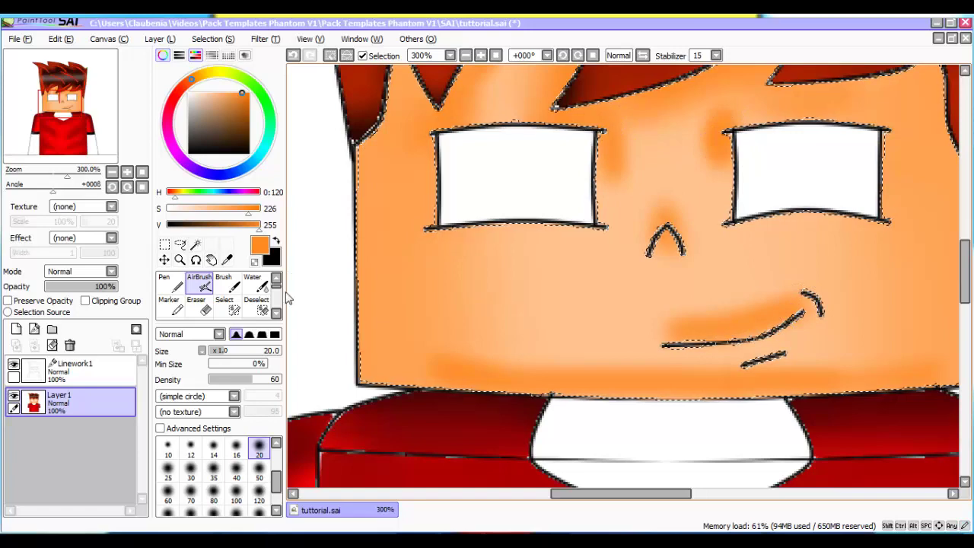
Smooth the nose, eye, mouth and chin shadows into the skin using the Blur brush at size 30
scroll(258, 300, down, 3)
click(253, 303)
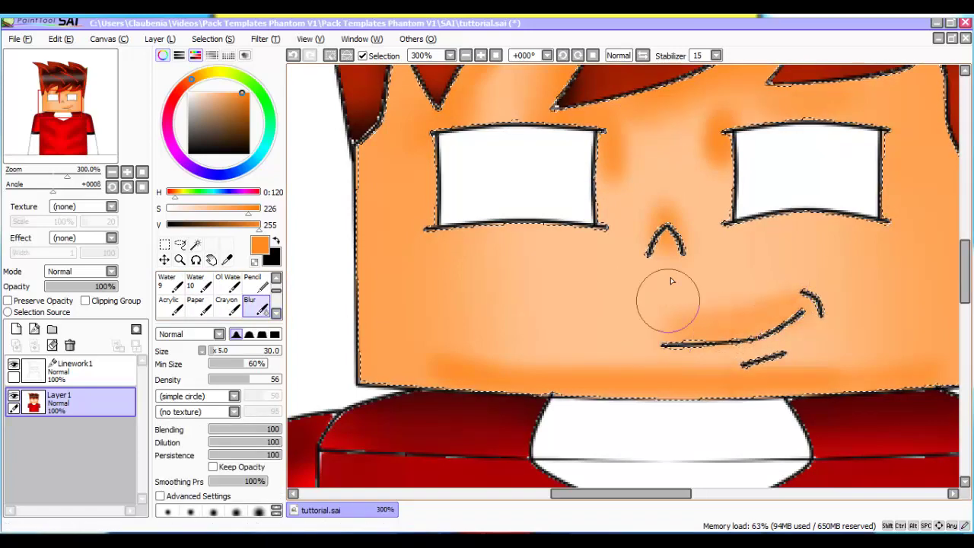
mouse_move(671, 260)
mouse_down()
mouse_move(645, 191)
mouse_move(722, 96)
mouse_move(601, 144)
mouse_move(584, 193)
mouse_up()
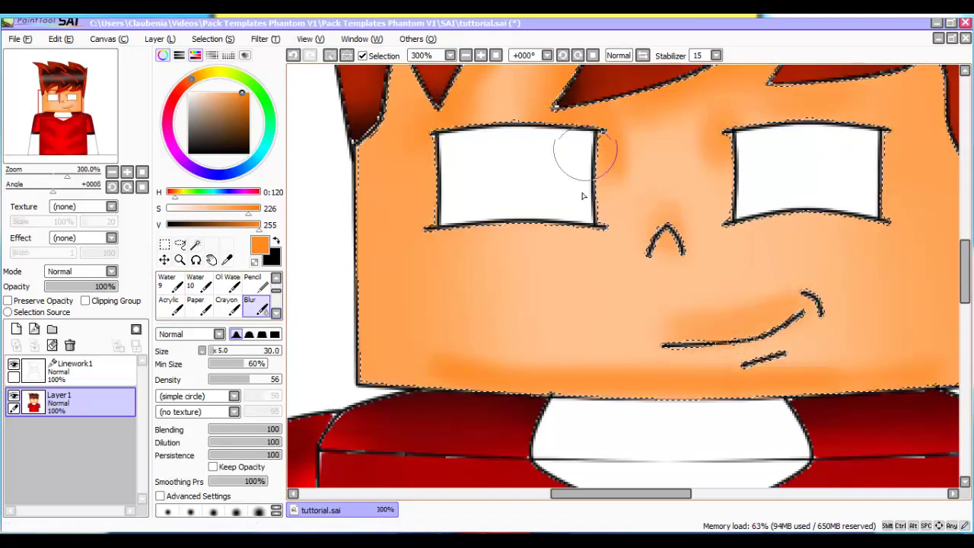
scroll(583, 197, down, 5)
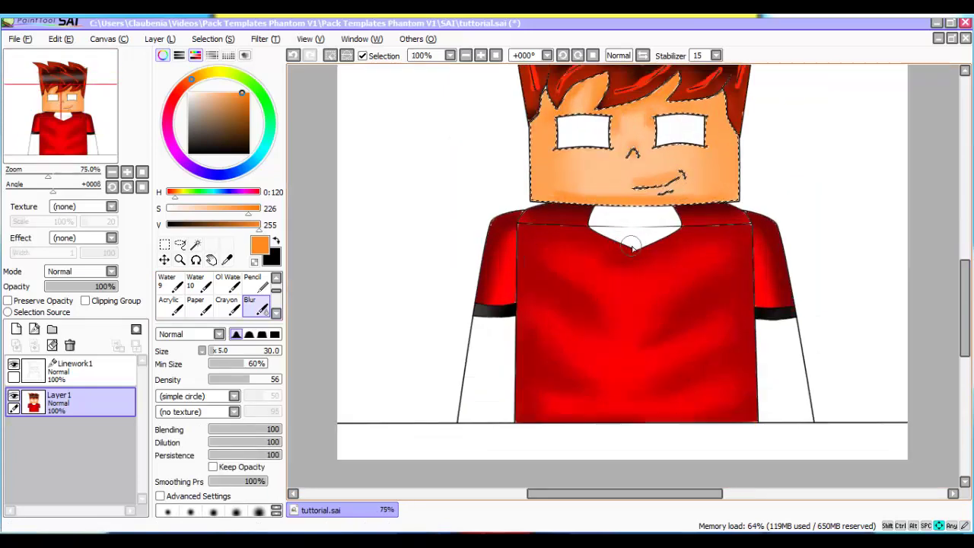
scroll(632, 247, up, 3)
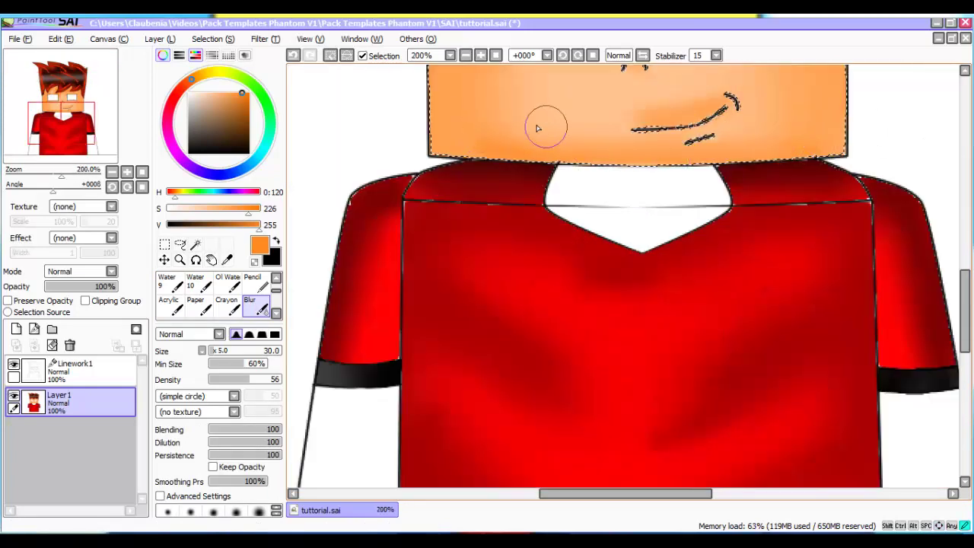
scroll(538, 128, up, 2)
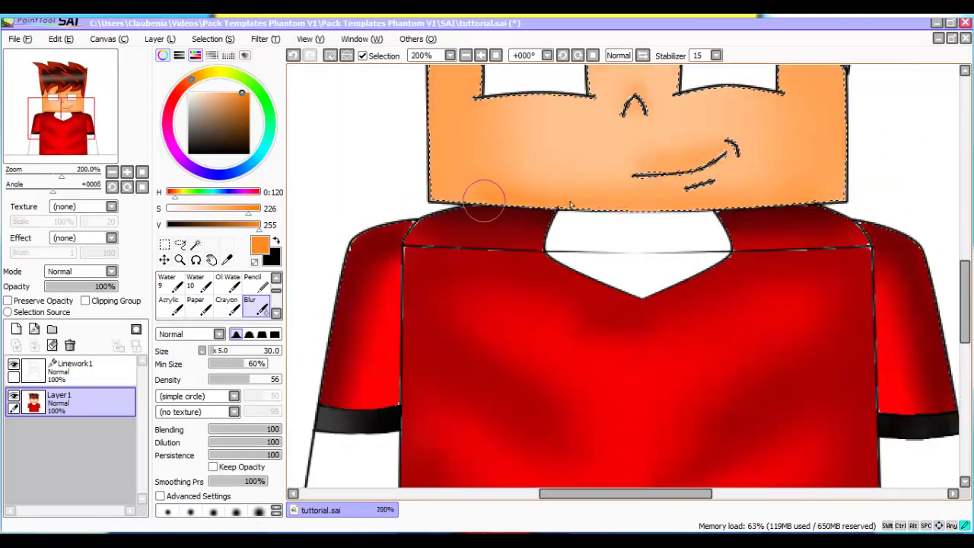
scroll(712, 190, down, 1)
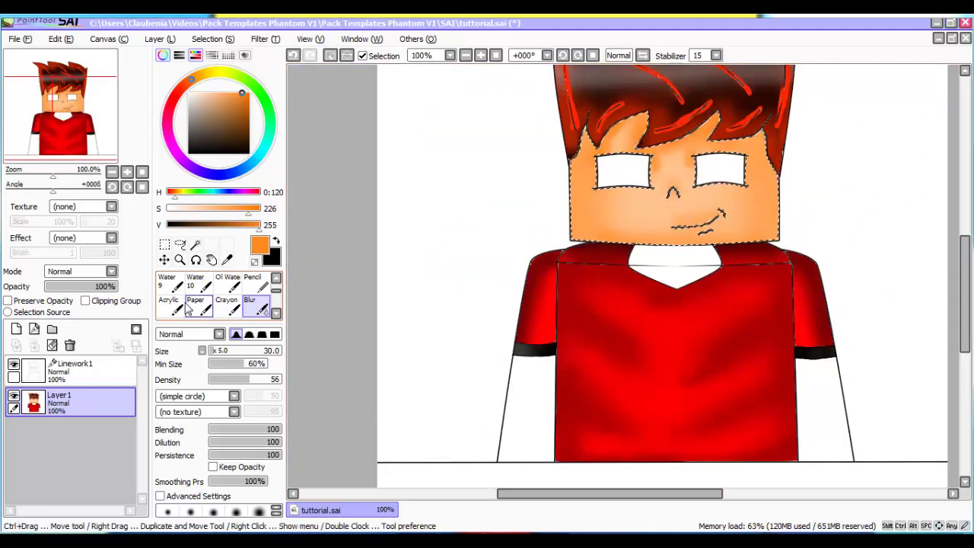
Paint a highlight down the face's left-hand edge with the Pen at size 7, using white sampled from the eye
scroll(169, 288, down, 2)
scroll(171, 288, up, 2)
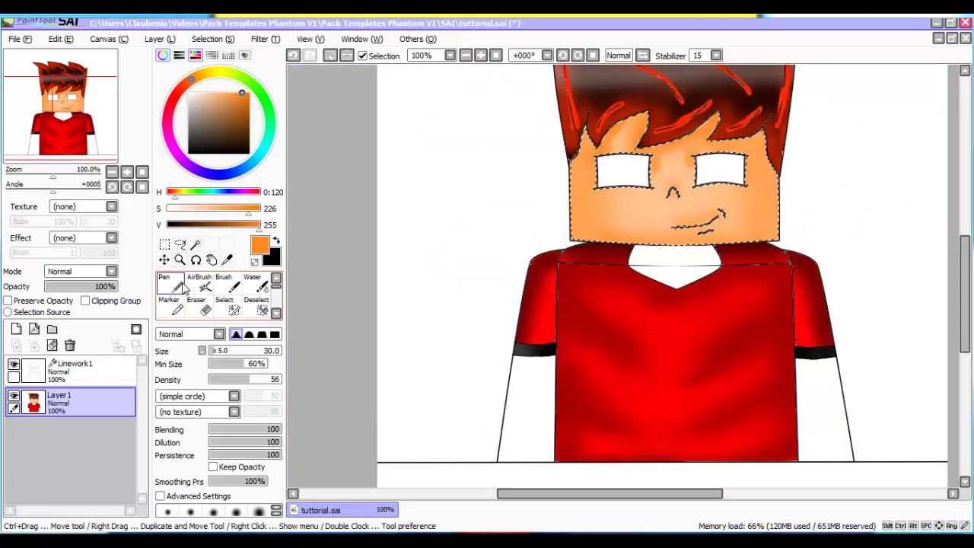
click(170, 285)
alt+click(699, 172)
scroll(577, 185, up, 2)
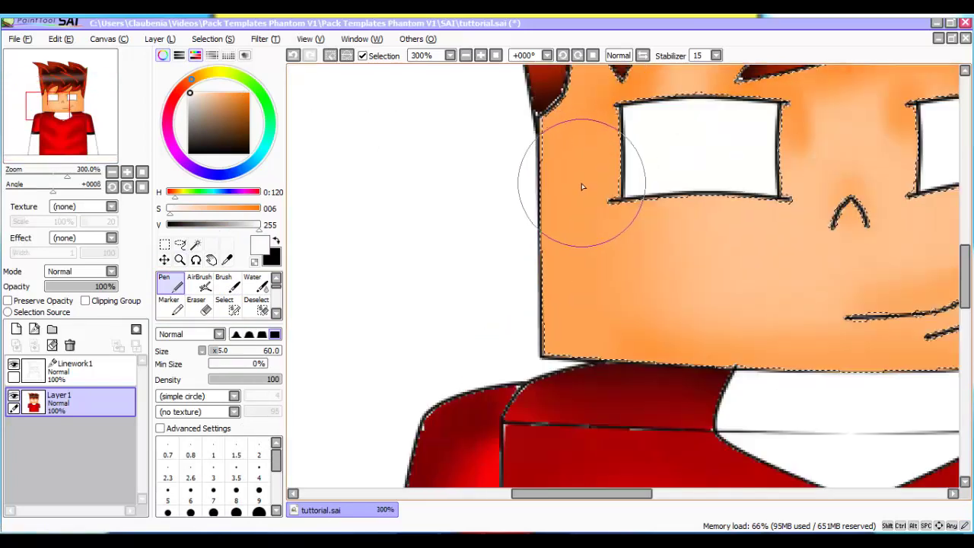
key(bracketleft)
key(bracketleft)
key(bracketleft)
key(bracketleft)
key(bracketleft)
key(bracketleft)
key(bracketleft)
key(bracketleft)
key(bracketleft)
key(bracketleft)
key(bracketleft)
key(bracketleft)
key(bracketleft)
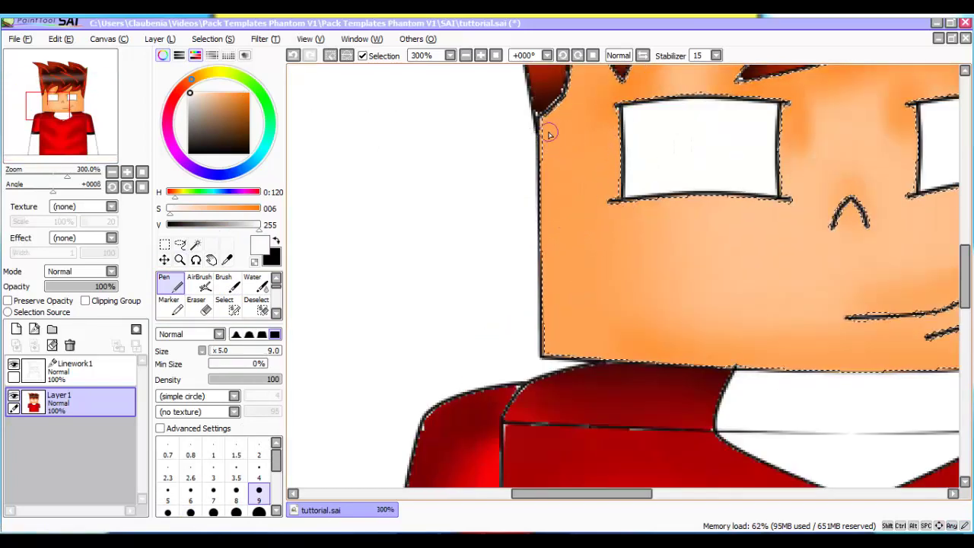
scroll(548, 131, up, 2)
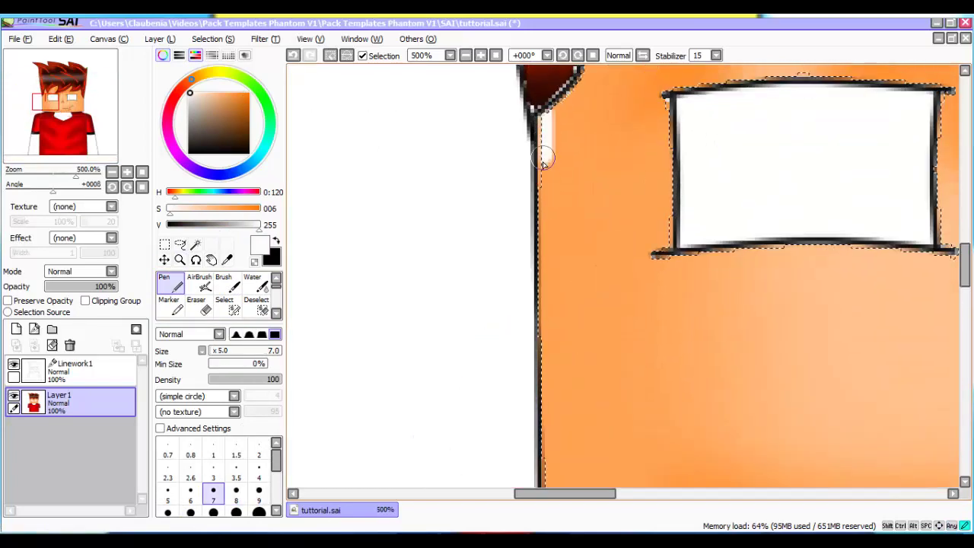
drag(539, 391, 540, 393)
key(Down)
key(Down)
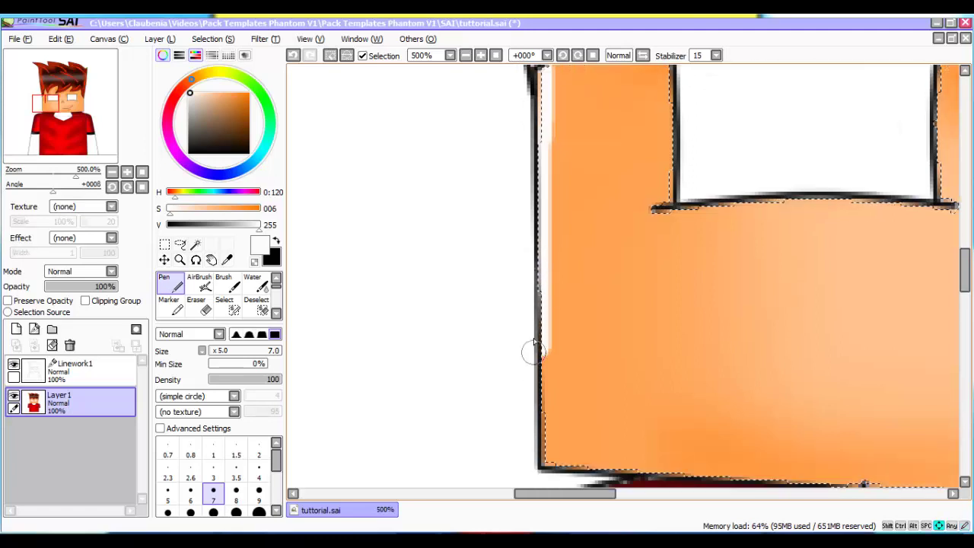
drag(542, 284, 544, 310)
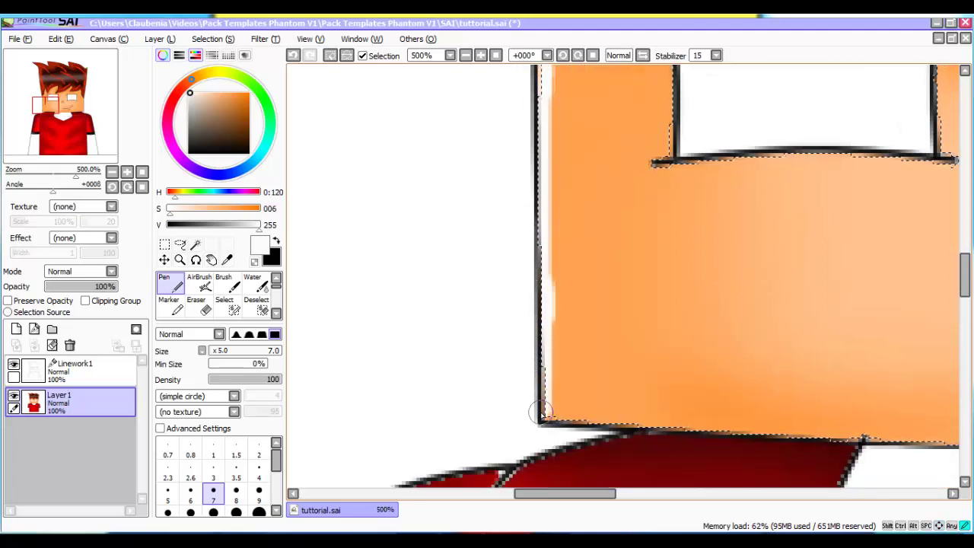
Continue the white size 7 Pen highlight along the bottom edge of the face to the right-hand corner
scroll(538, 412, right, 3)
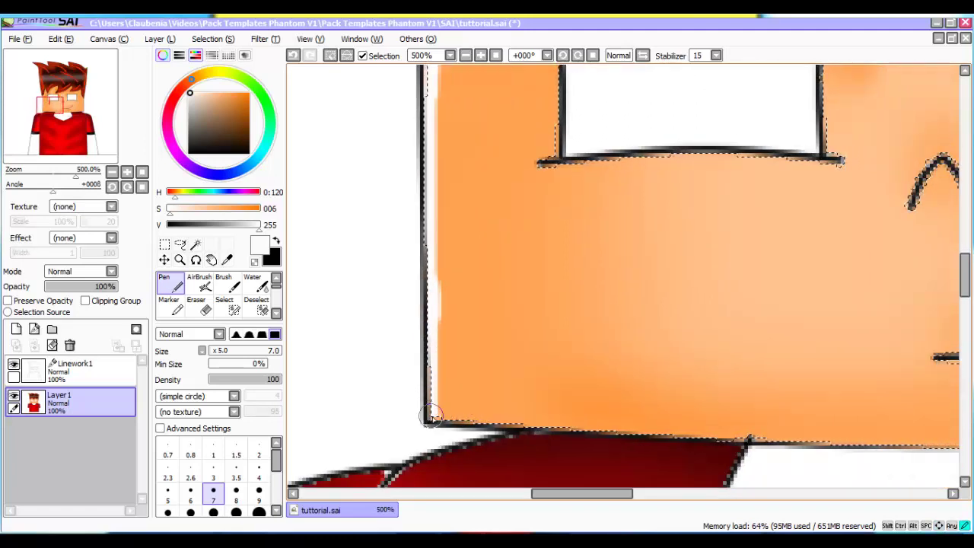
drag(582, 434, 698, 434)
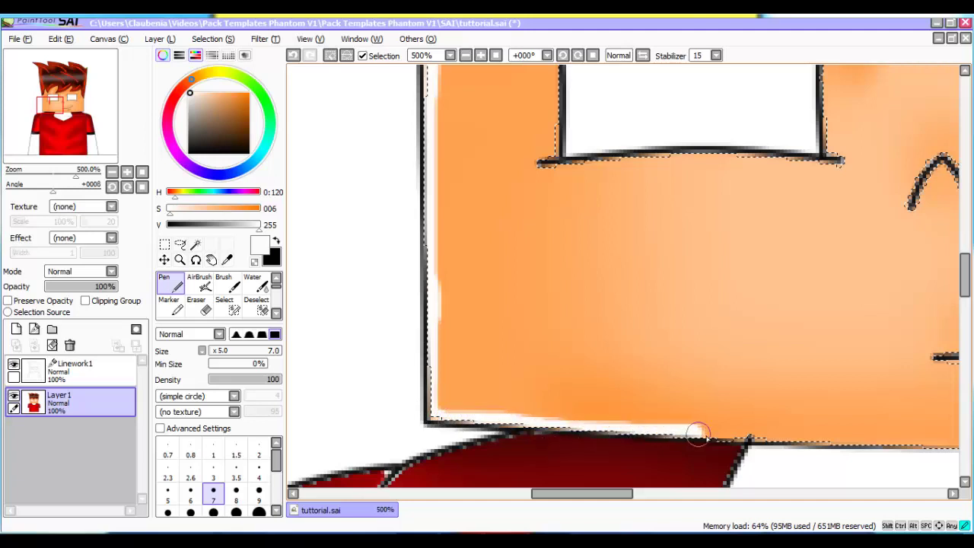
drag(828, 449, 951, 442)
scroll(859, 459, right, 10)
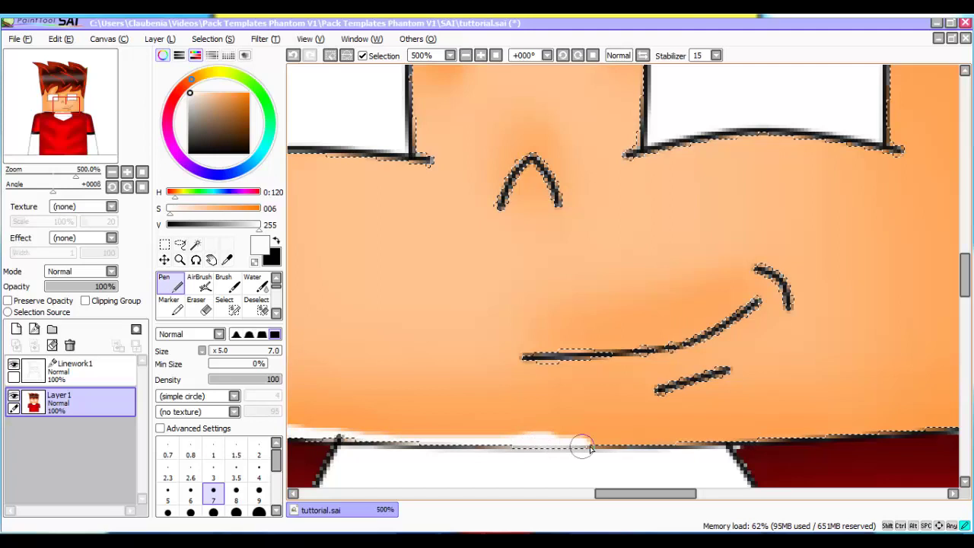
drag(591, 448, 956, 424)
key(Right)
key(Right)
key(Right)
key(Right)
key(Right)
key(Right)
key(Right)
key(Right)
key(Right)
key(Right)
key(Right)
key(Right)
key(Right)
key(Right)
key(Right)
key(Right)
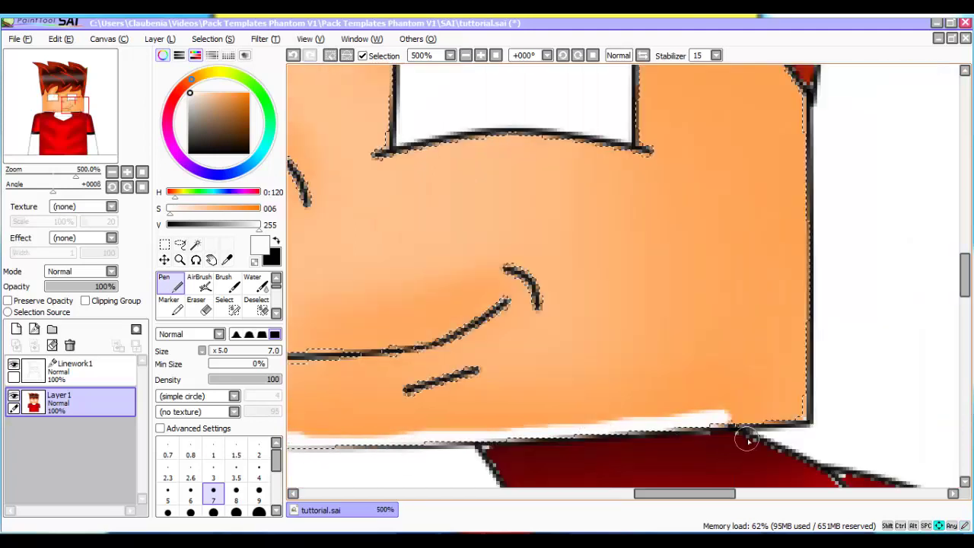
drag(600, 423, 669, 421)
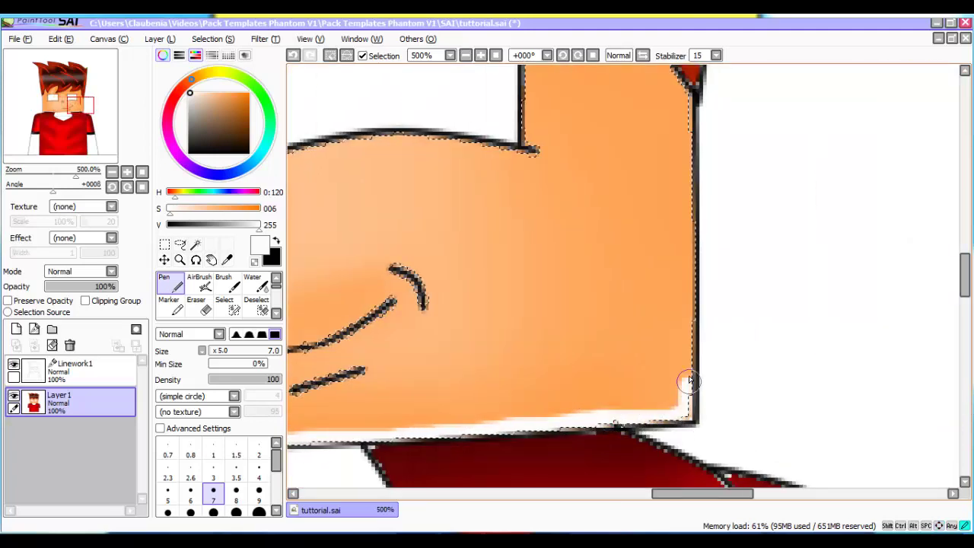
Paint the white highlight up the face's right-hand edge and along the inner side of the sideburn
drag(689, 380, 690, 85)
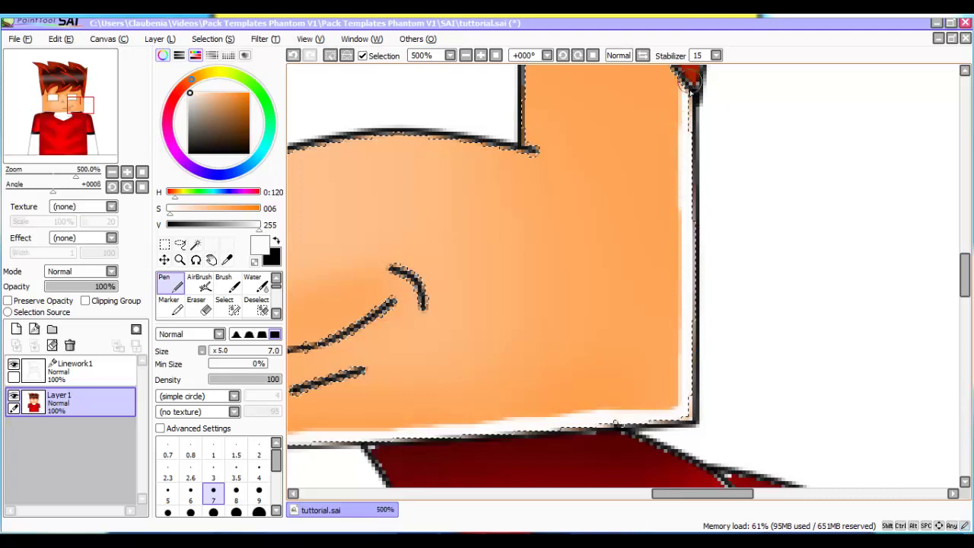
key(Up)
key(Up)
key(Up)
key(Up)
key(Up)
key(Up)
key(Up)
key(Up)
key(Up)
key(Up)
key(Up)
key(Up)
key(Left)
key(Left)
key(Left)
key(Left)
key(Left)
key(Left)
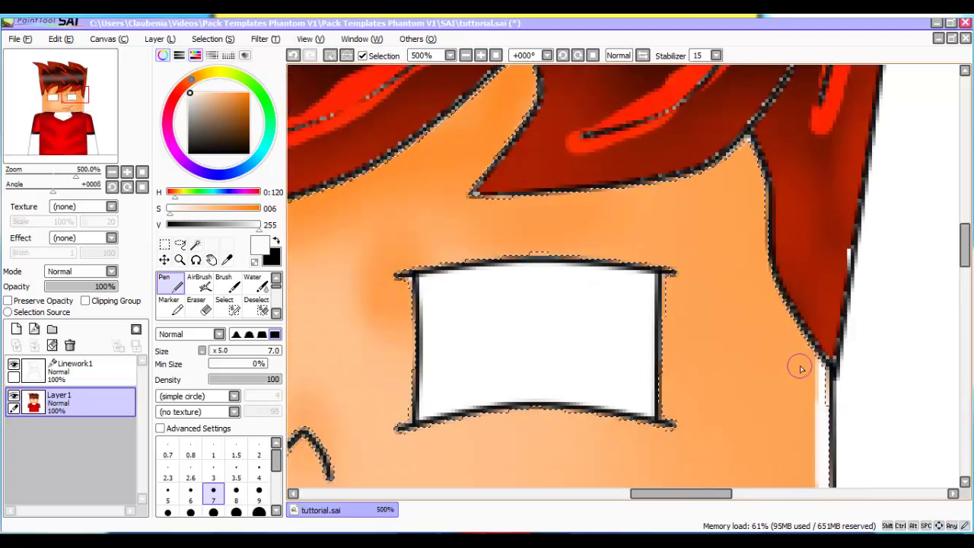
mouse_move(801, 369)
mouse_down()
mouse_move(827, 363)
mouse_move(791, 331)
mouse_up()
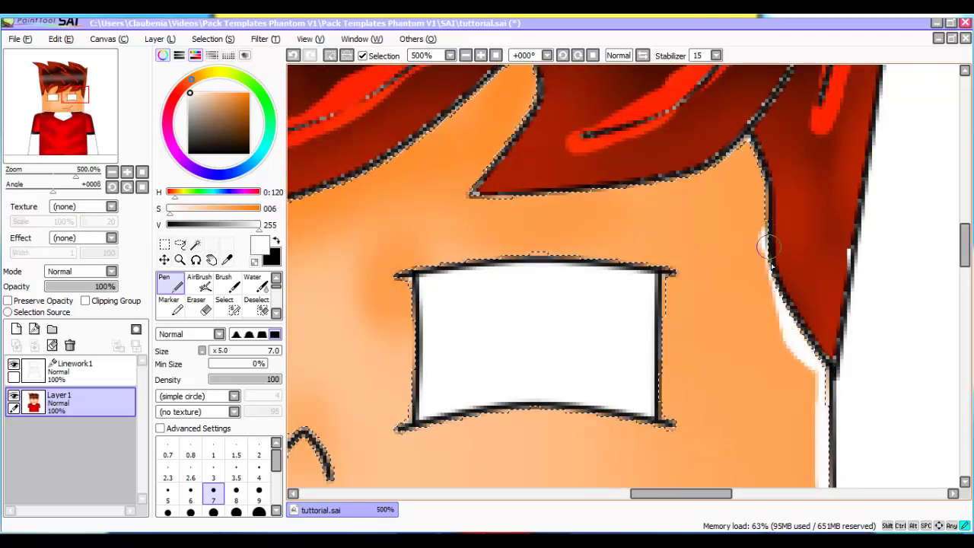
drag(769, 246, 781, 304)
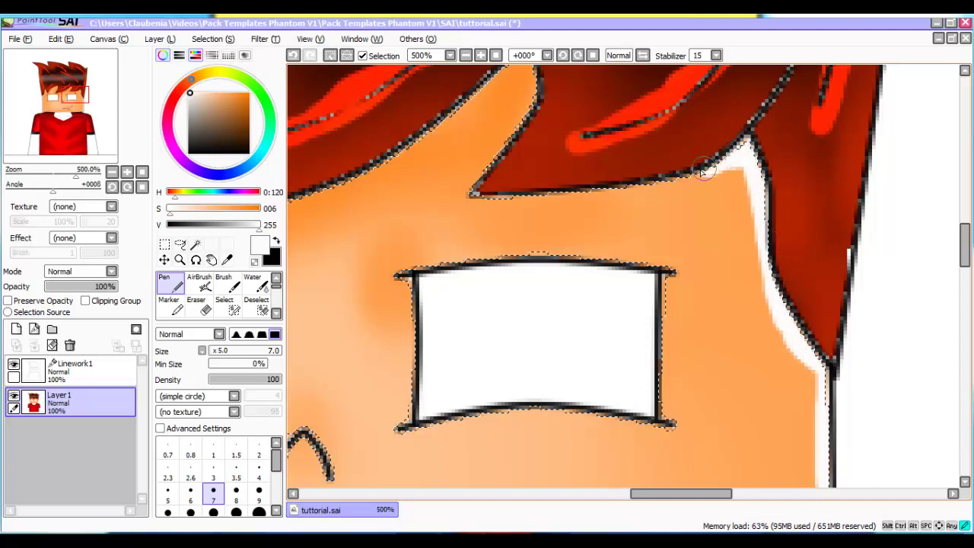
Trace the white highlight under the fringe above the right-hand eye, around its notch and towards the middle hair tip
mouse_move(586, 193)
mouse_down()
mouse_move(479, 198)
mouse_move(530, 72)
mouse_move(549, 72)
mouse_move(415, 173)
mouse_move(246, 248)
mouse_up()
key(Up)
key(Left)
key(Left)
key(Left)
key(Left)
key(Left)
key(Left)
key(Left)
key(Left)
key(Left)
key(Left)
key(Left)
key(Left)
key(Left)
key(Left)
key(Left)
key(Left)
key(Left)
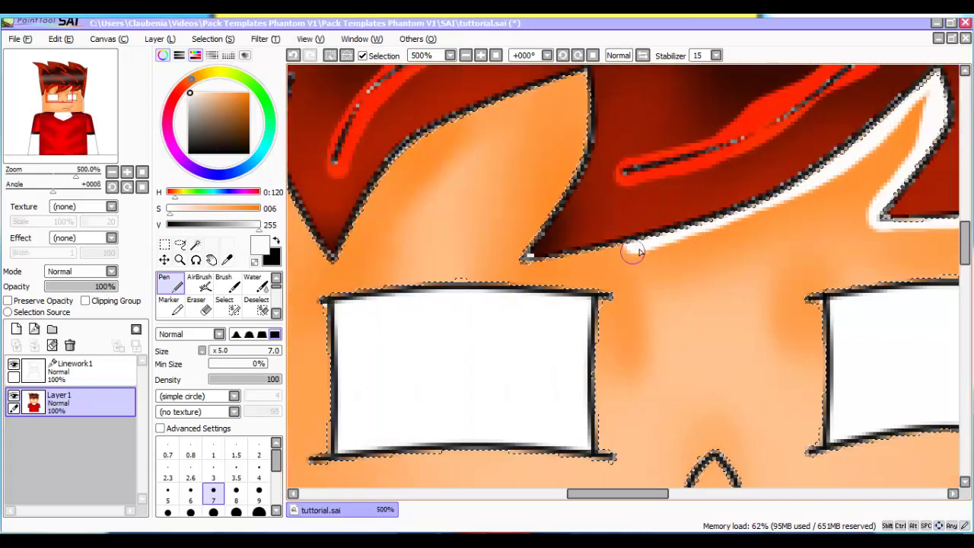
drag(643, 243, 572, 257)
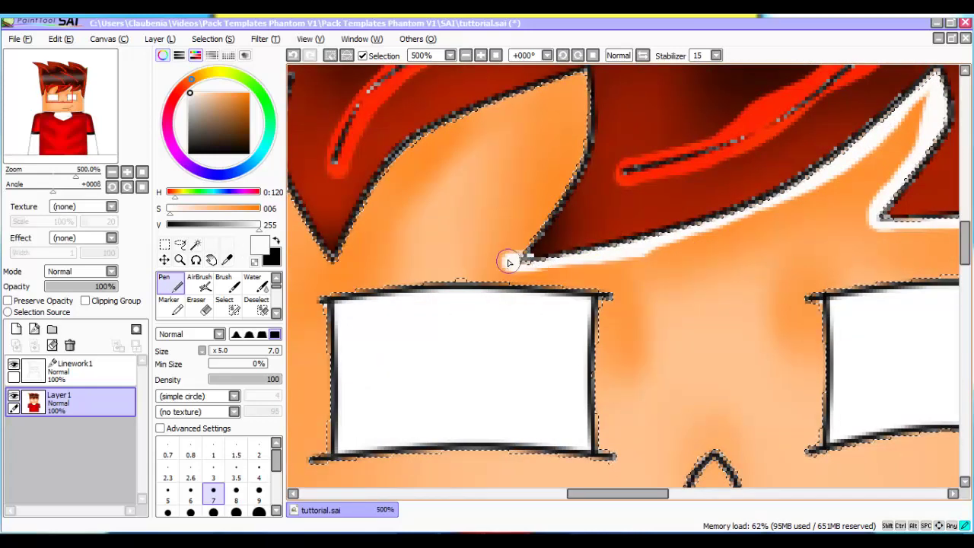
Outline the skin notch in the fringe above the left-hand eye with the white Pen highlight
mouse_move(509, 262)
mouse_down()
mouse_move(557, 216)
mouse_move(584, 116)
mouse_up()
drag(569, 79, 491, 112)
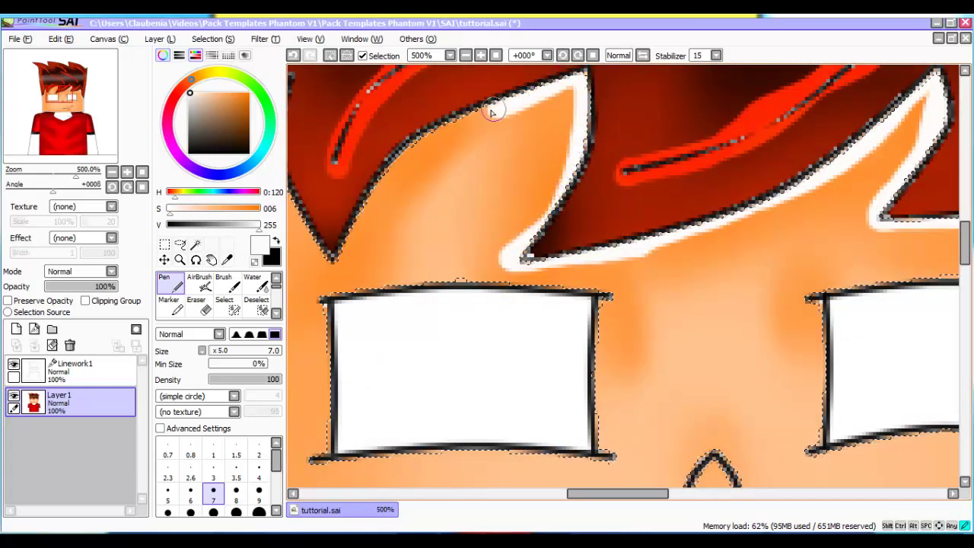
drag(431, 137, 383, 181)
drag(348, 237, 337, 276)
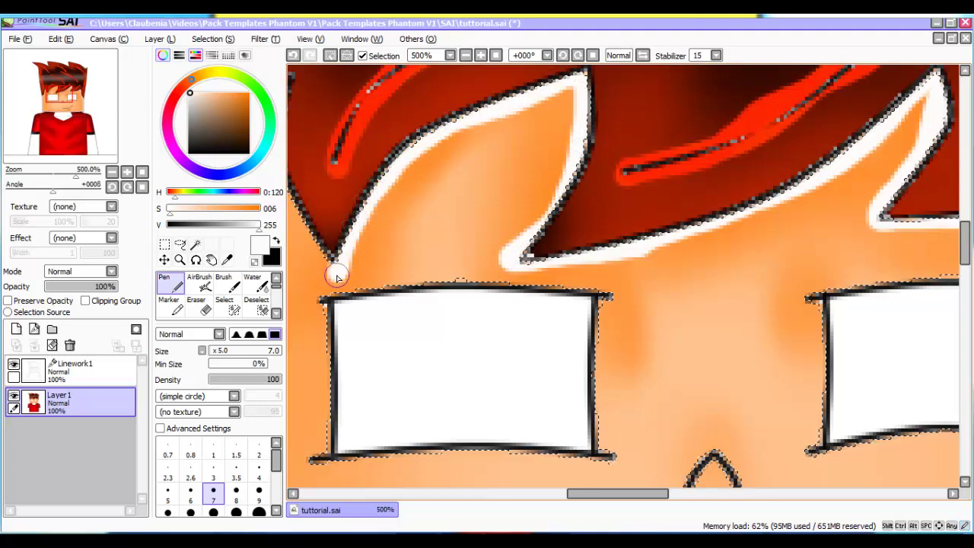
Paint the white Pen highlight along the skin edge beneath the hair at the face's left-hand side
key(Left)
key(Left)
key(Left)
key(Left)
key(Left)
key(Left)
key(Left)
key(Left)
key(Left)
key(Left)
key(Left)
key(Left)
key(Left)
key(Left)
mouse_move(645, 284)
mouse_down()
mouse_move(653, 257)
mouse_move(585, 159)
mouse_move(577, 222)
mouse_move(525, 331)
mouse_up()
scroll(618, 350, down, 8)
scroll(618, 350, up, 4)
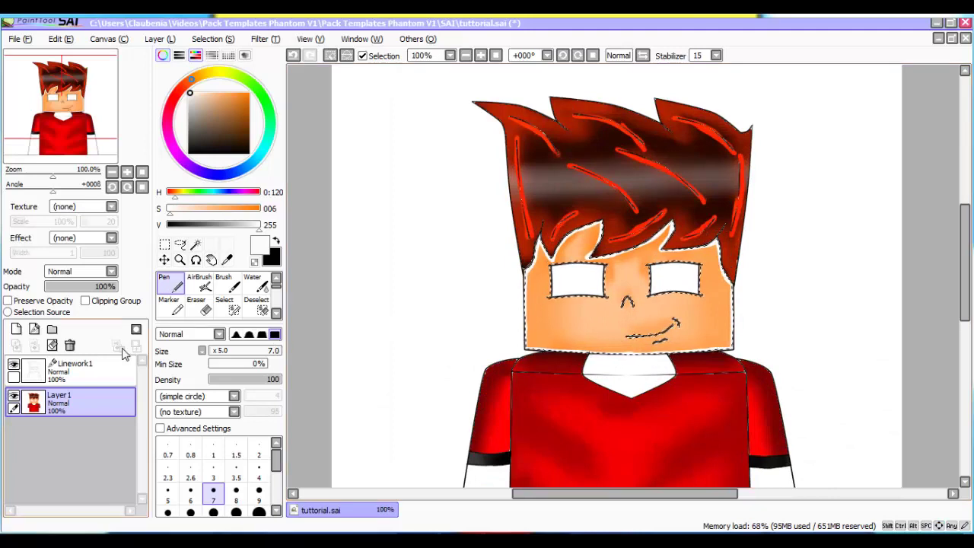
Drop the face selection and select both neck sections on the Linework1 layer with the Magic Wand
click(103, 368)
drag(454, 289, 852, 290)
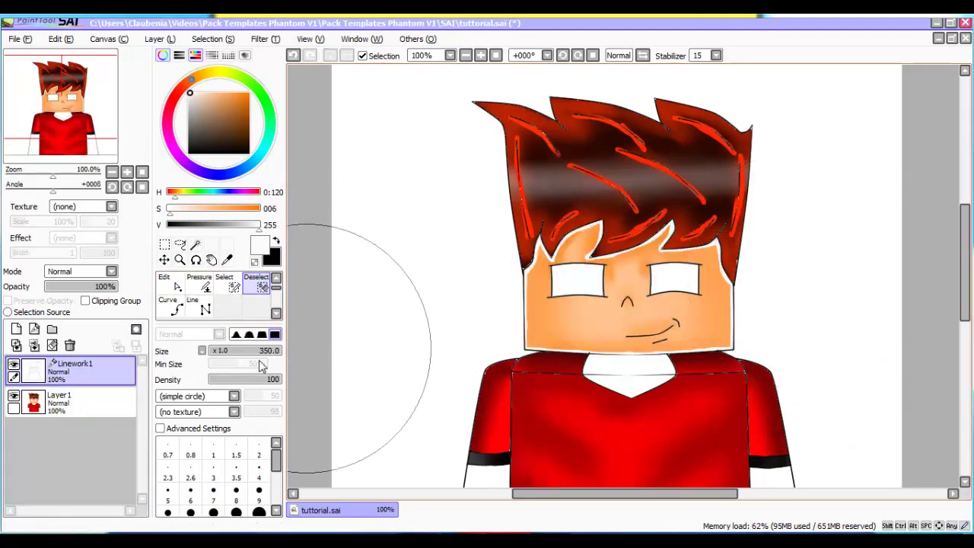
click(196, 244)
click(621, 378)
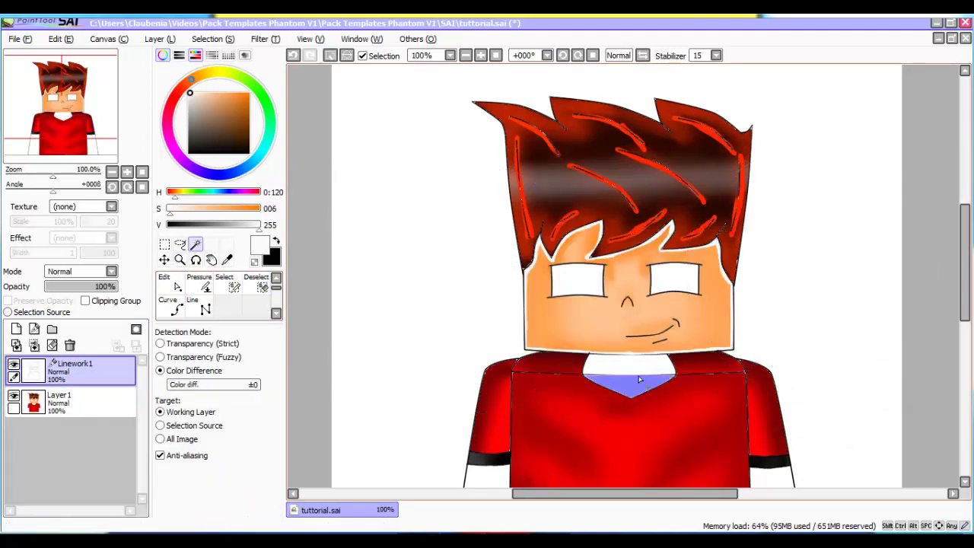
click(619, 349)
key(ctrl+z)
click(630, 367)
Fill the selected neck on Layer1 with the light skin tone sampled from the face, using the Pen at size 30
click(109, 411)
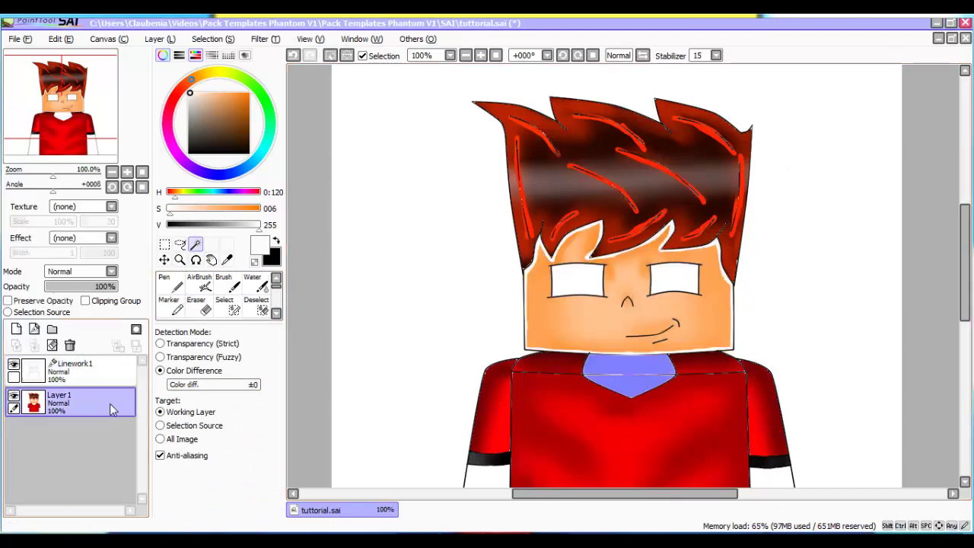
click(171, 284)
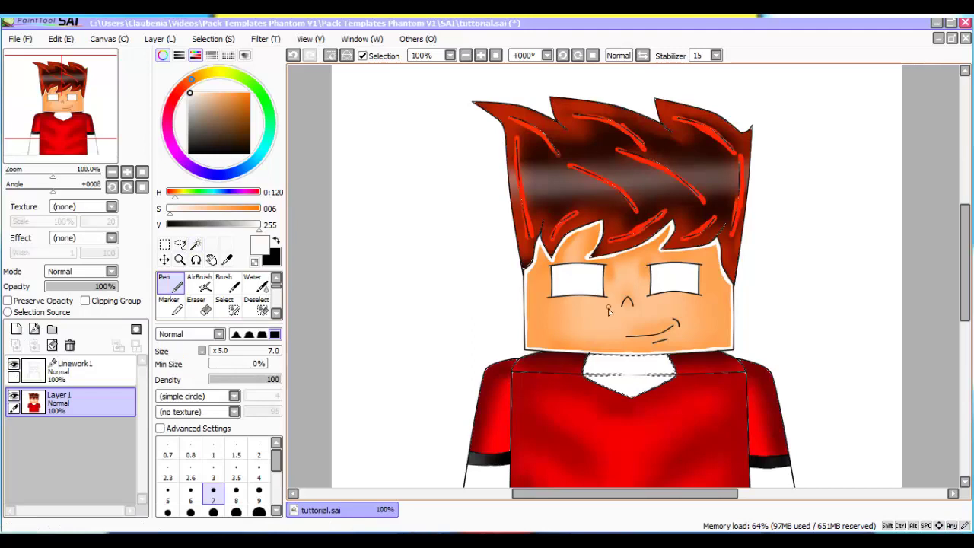
alt+click(579, 325)
key(bracketright)
key(bracketright)
key(bracketright)
key(bracketright)
key(bracketright)
key(bracketright)
key(bracketright)
key(bracketright)
key(bracketright)
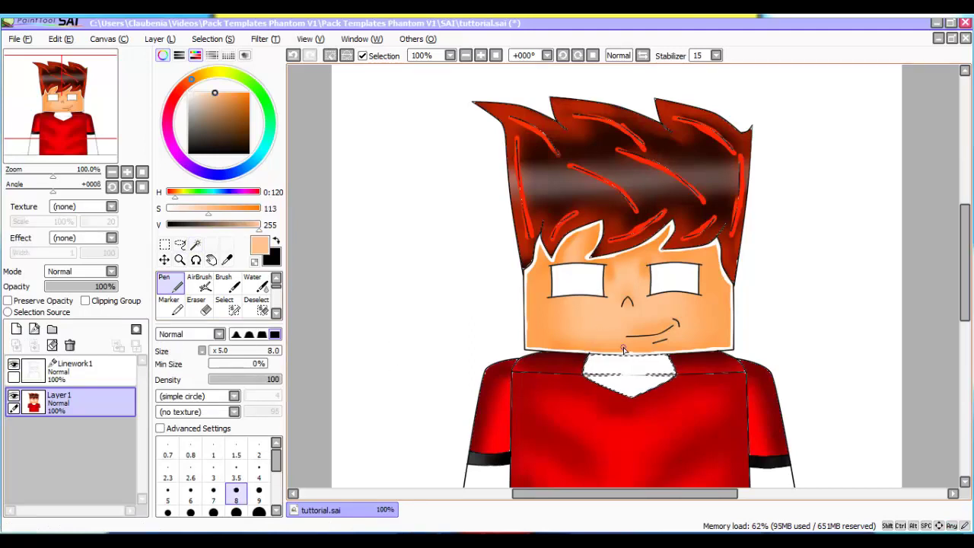
mouse_move(594, 365)
mouse_down()
mouse_move(712, 366)
mouse_move(636, 357)
mouse_move(646, 381)
mouse_up()
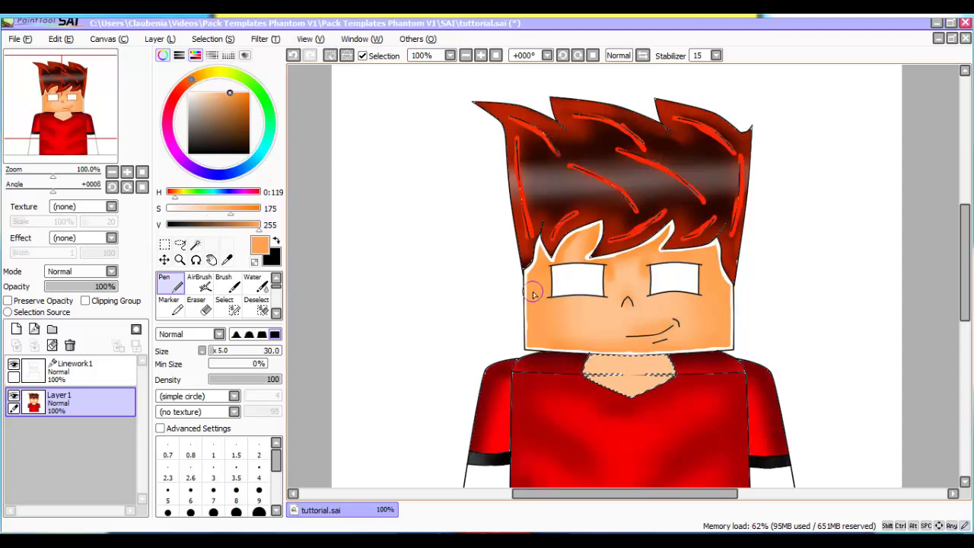
Shade the upper neck section below the chin with the darker skin orange, using the AirBrush at size 20
click(201, 282)
scroll(594, 374, up, 3)
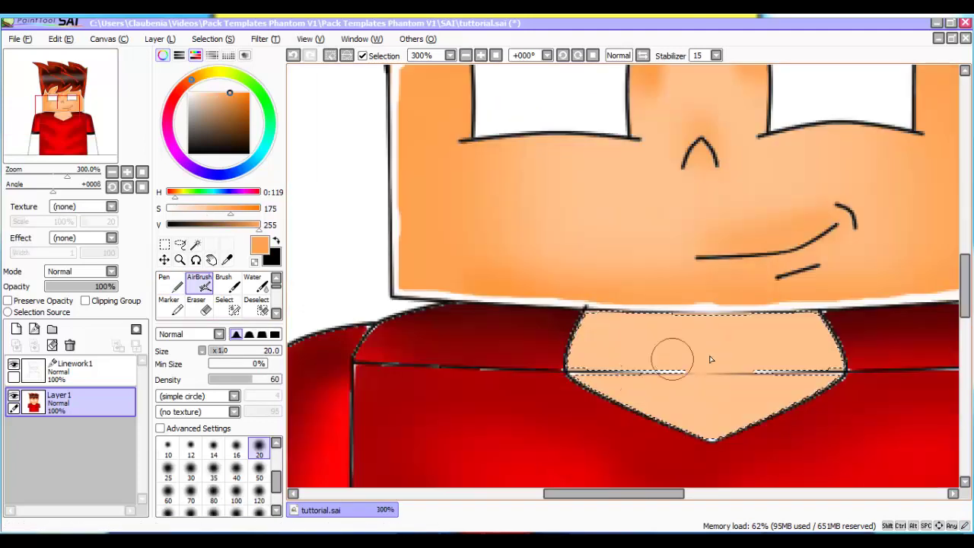
mouse_move(815, 342)
mouse_down()
mouse_move(900, 308)
mouse_move(711, 343)
mouse_up()
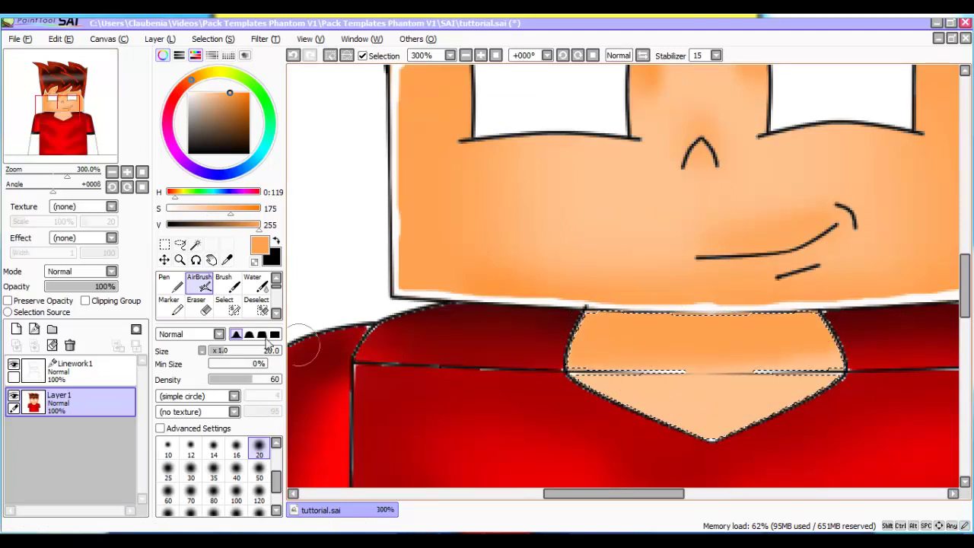
Soften the neck shading with the Blur tool at size 30
scroll(228, 297, down, 3)
click(250, 304)
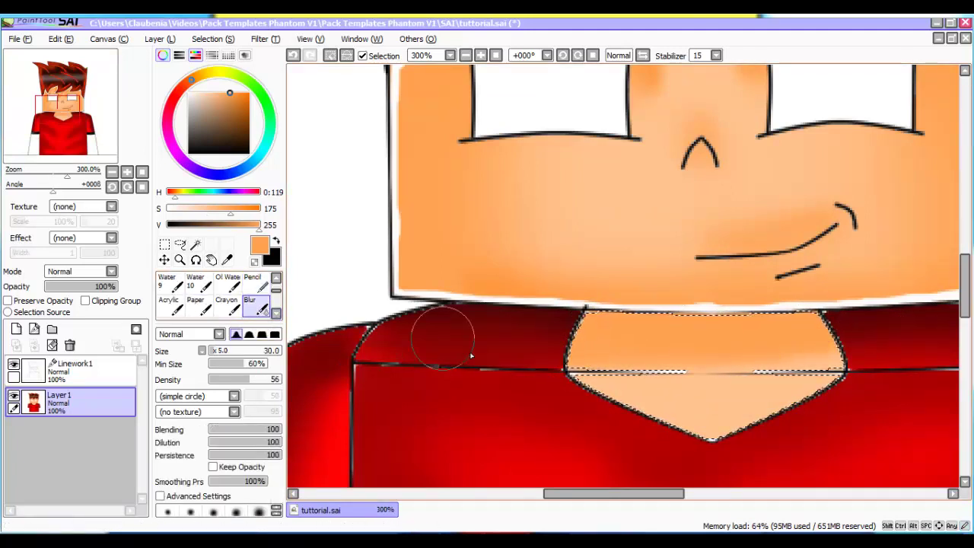
scroll(660, 415, down, 3)
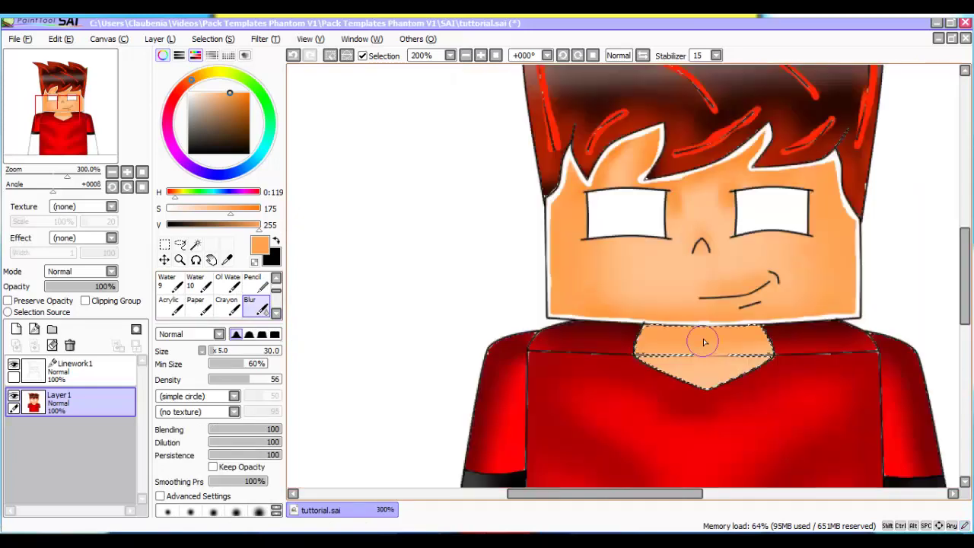
scroll(221, 297, up, 3)
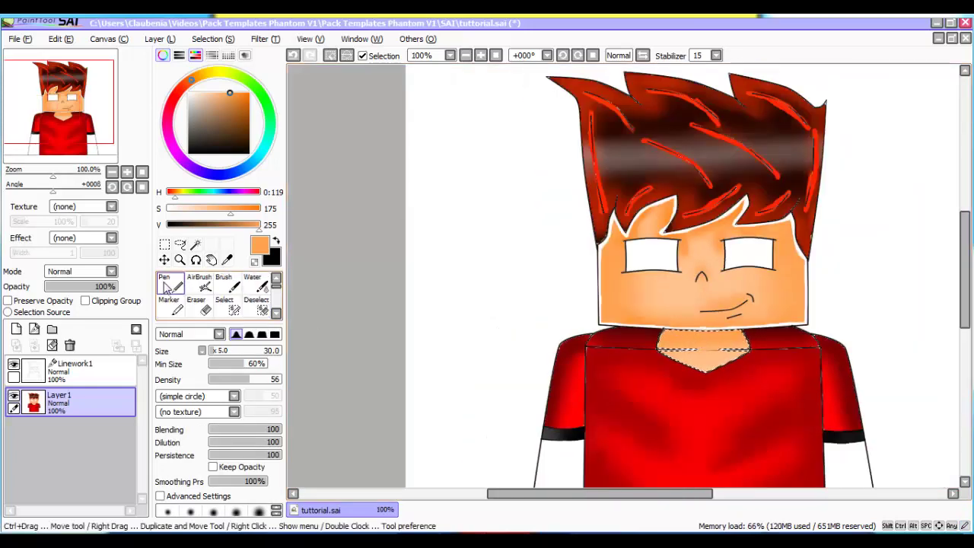
Paint a white size 6 Pen highlight down the neck's right-hand side and along the V-neck to its tip
click(164, 283)
click(188, 92)
scroll(731, 335, up, 4)
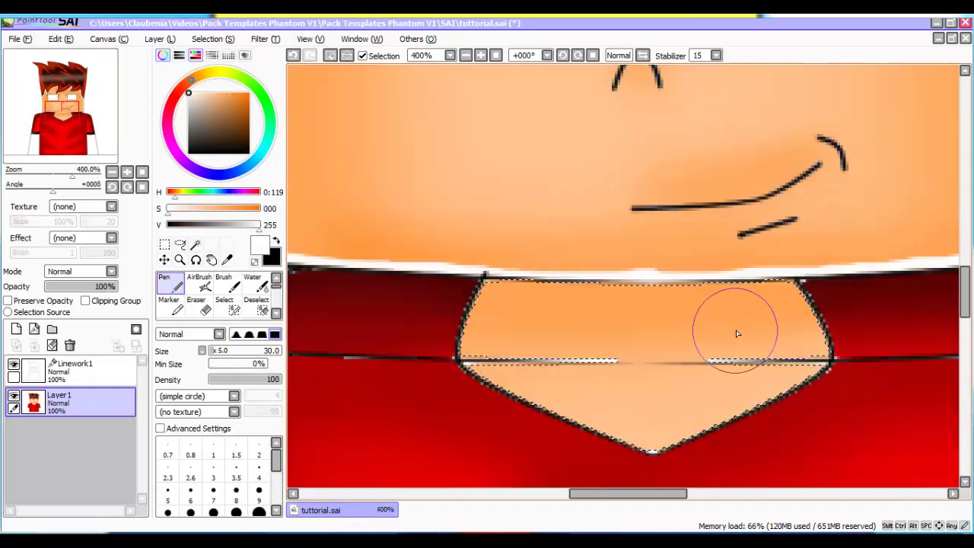
key(bracketleft)
key(bracketleft)
key(bracketleft)
key(bracketleft)
key(bracketleft)
key(bracketleft)
key(bracketleft)
key(bracketleft)
key(bracketleft)
key(bracketleft)
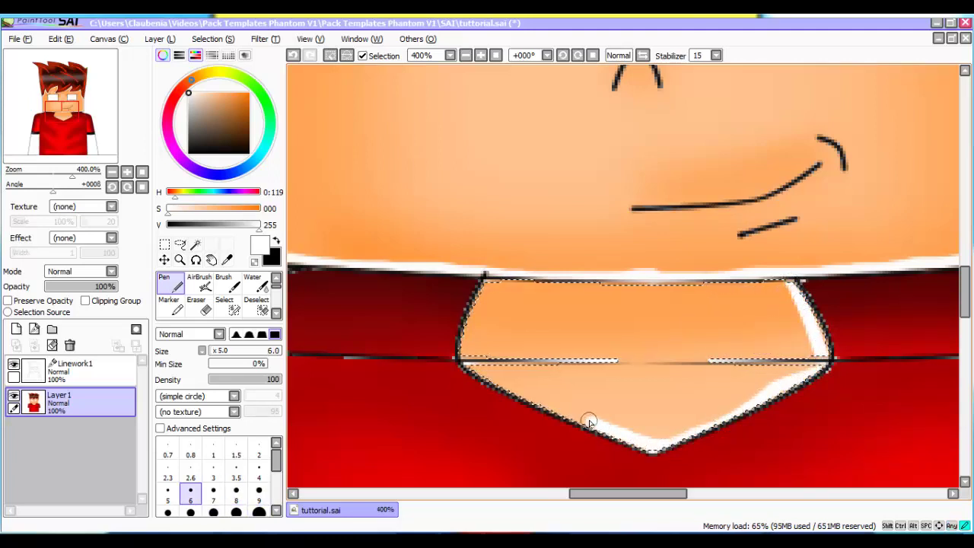
Continue the white highlight up the neck's left-hand edges, under the chin and across the horizontal collar line
drag(536, 395, 470, 363)
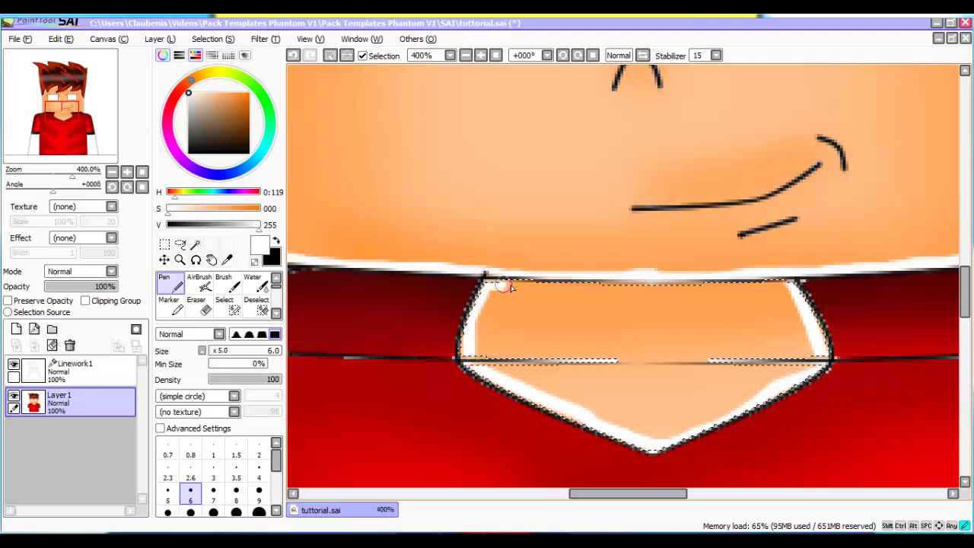
drag(502, 284, 605, 282)
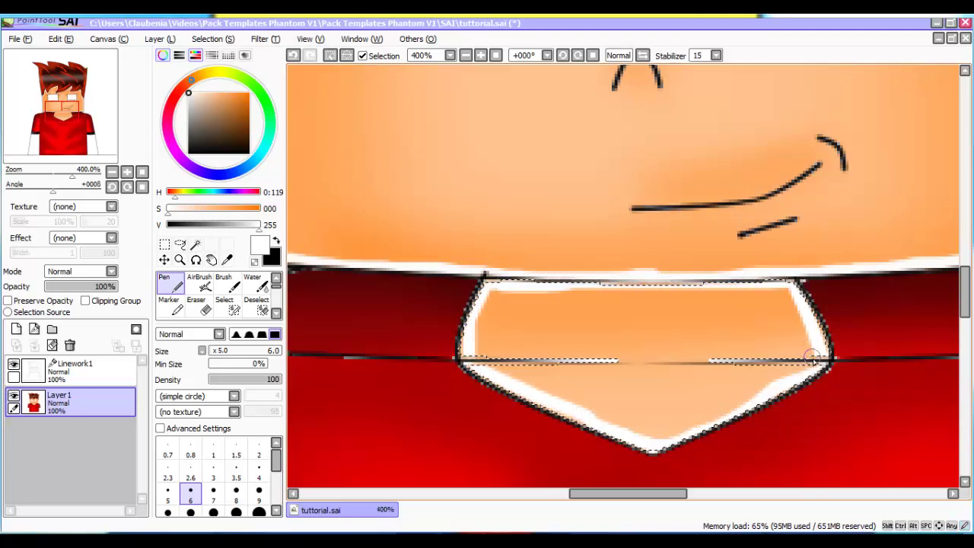
drag(664, 359, 467, 361)
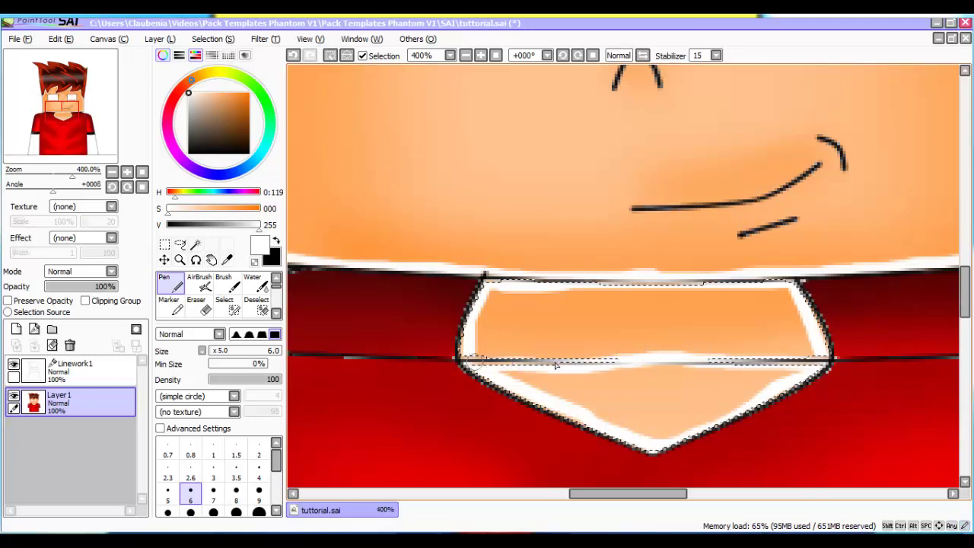
Select both bare forearms on the Linework1 layer with the Magic Wand in place of the neck
scroll(722, 364, down, 5)
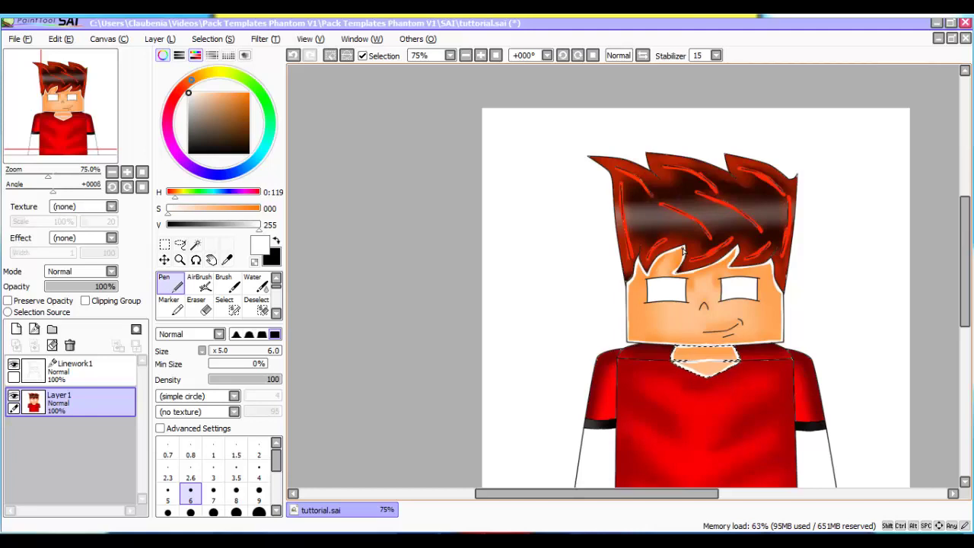
click(72, 370)
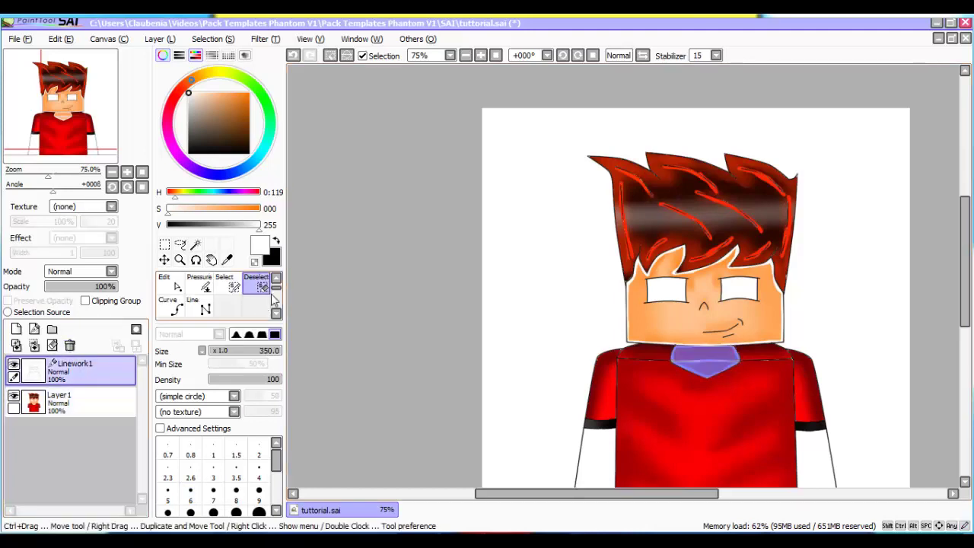
click(196, 244)
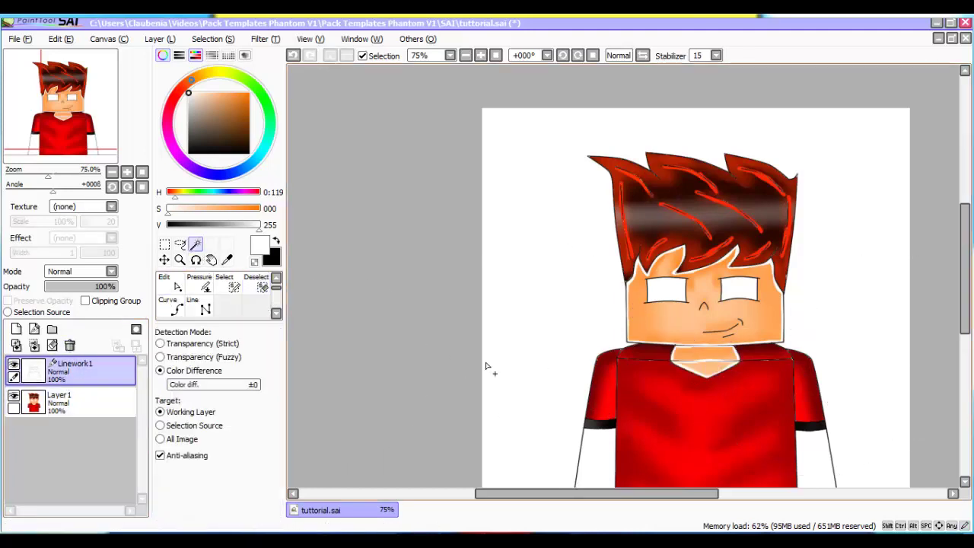
scroll(594, 404, down, 3)
click(593, 403)
click(807, 369)
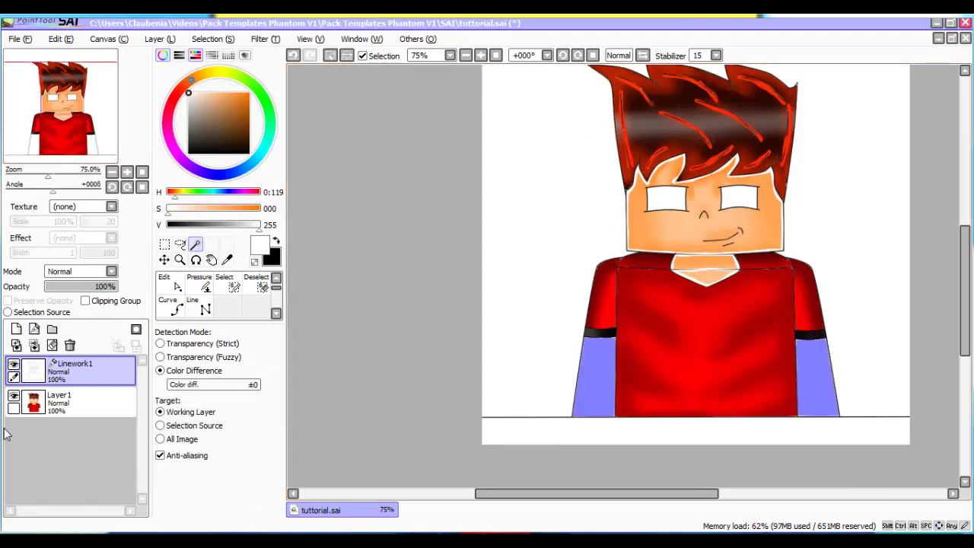
Fill both selected forearms on Layer1 with the light skin tone sampled from the neck, using the Pen at size 40
click(68, 401)
click(175, 286)
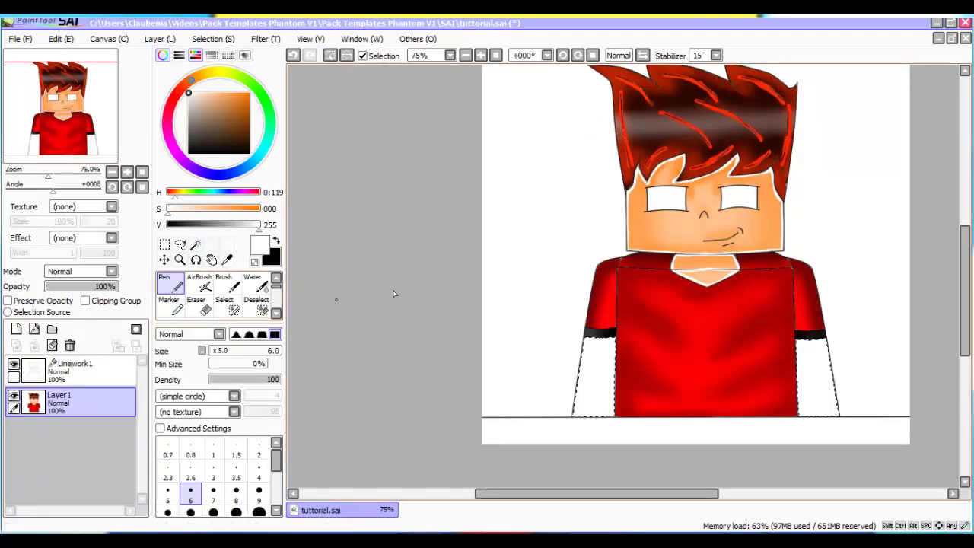
alt+click(710, 279)
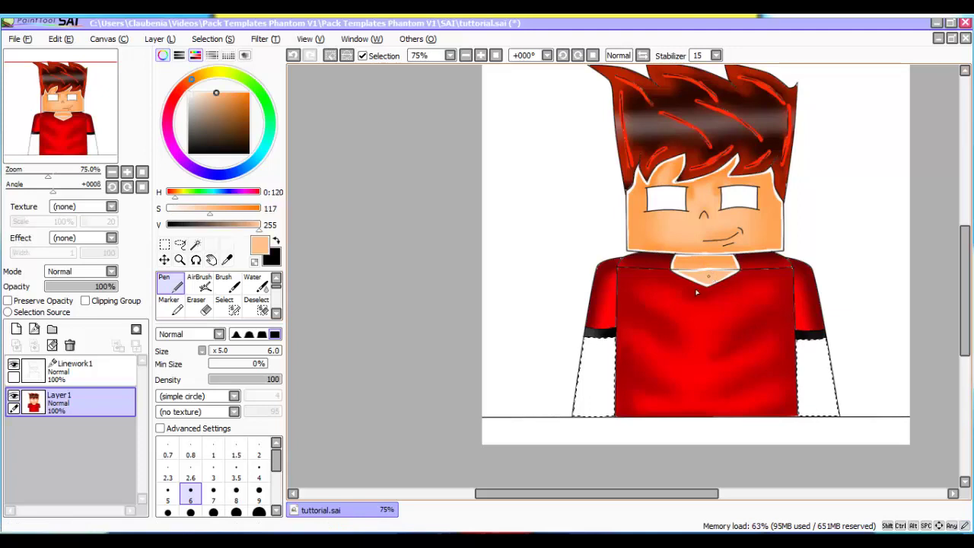
key(bracketright)
key(bracketright)
key(bracketright)
key(bracketright)
key(bracketright)
key(bracketright)
key(bracketright)
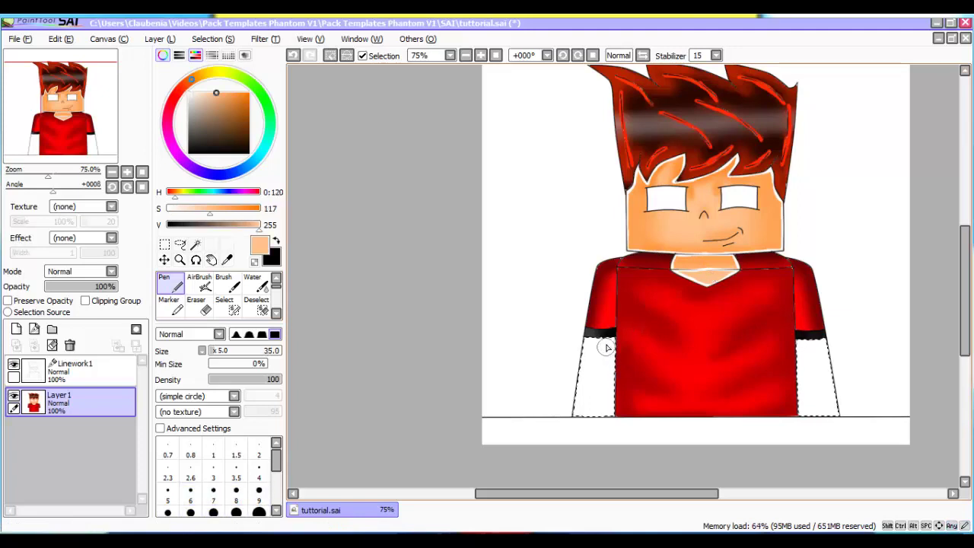
key(bracketright)
mouse_move(607, 348)
mouse_down()
mouse_move(587, 305)
mouse_move(579, 347)
mouse_move(596, 445)
mouse_up()
mouse_move(784, 286)
mouse_down()
mouse_move(832, 341)
mouse_move(767, 477)
mouse_up()
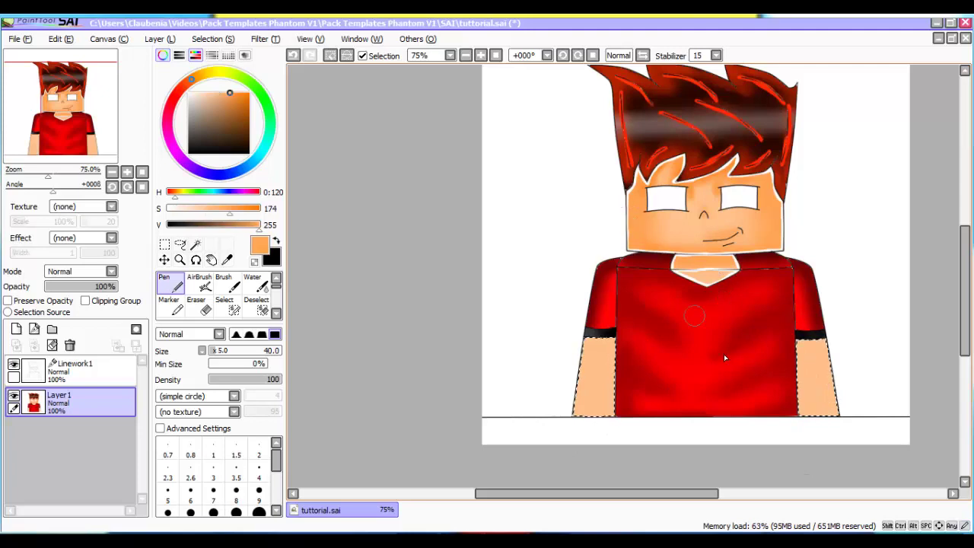
scroll(809, 370, up, 1)
scroll(809, 370, up, 2)
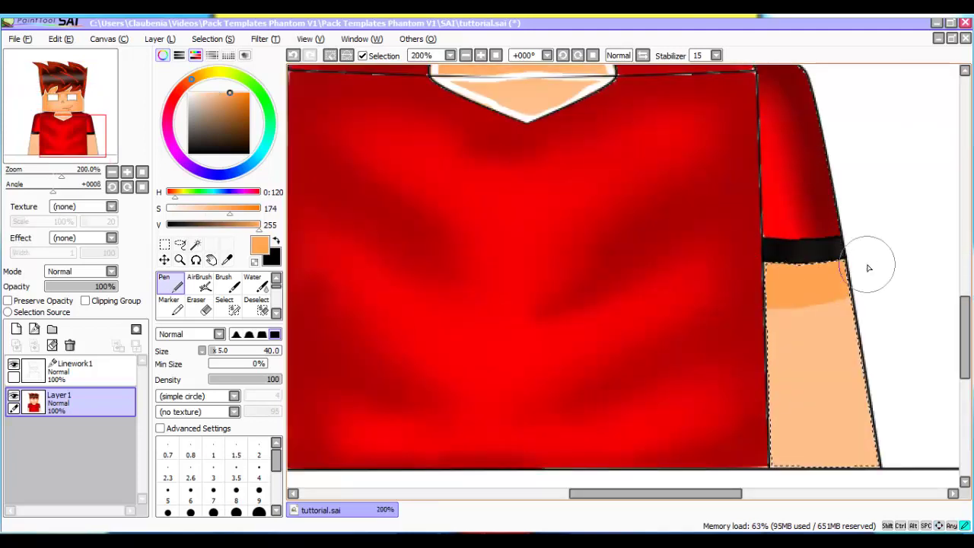
key(ctrl+z)
key(bracketleft)
key(bracketleft)
key(bracketleft)
key(bracketleft)
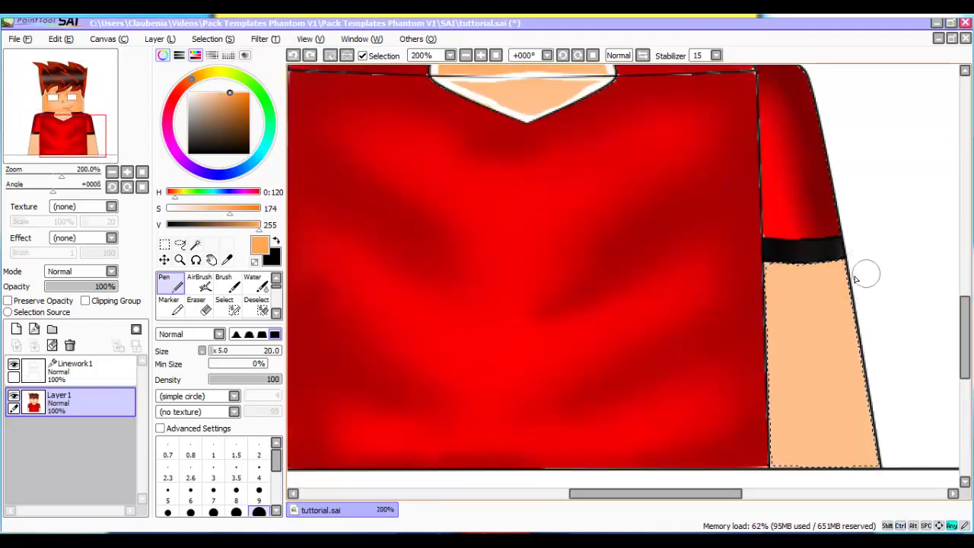
Shade the right-hand forearm below the black cuff and along its outer edge with the darker orange AirBrush at size 30
click(200, 283)
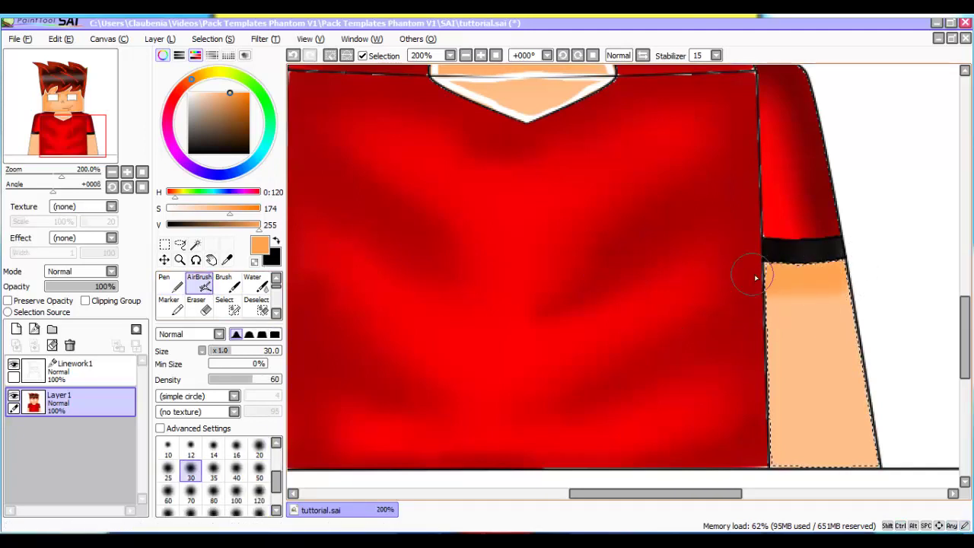
scroll(756, 278, down, 2)
mouse_move(898, 446)
mouse_down()
mouse_move(818, 241)
mouse_move(848, 255)
mouse_move(838, 271)
mouse_move(861, 324)
mouse_move(817, 315)
mouse_move(827, 279)
mouse_up()
key(ctrl+z)
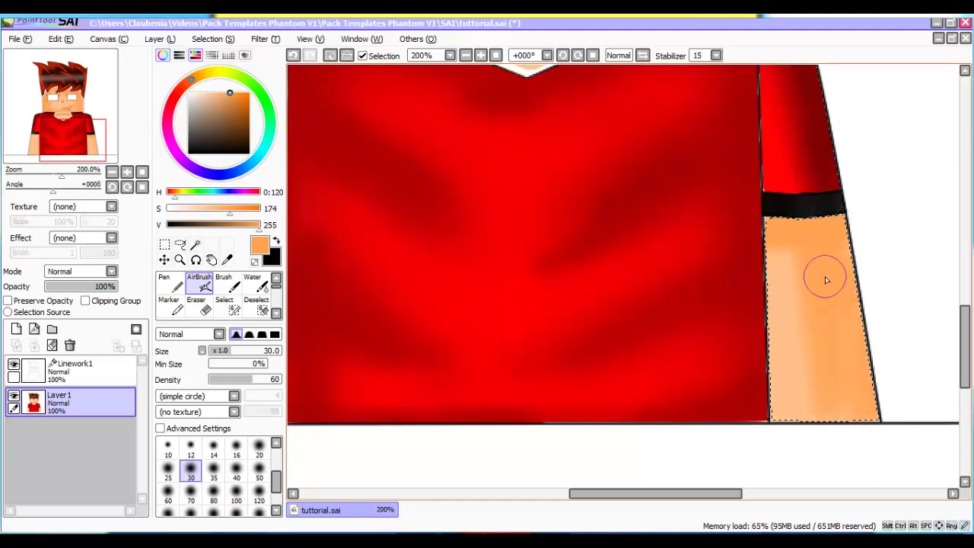
key(ctrl+z)
drag(832, 215, 849, 296)
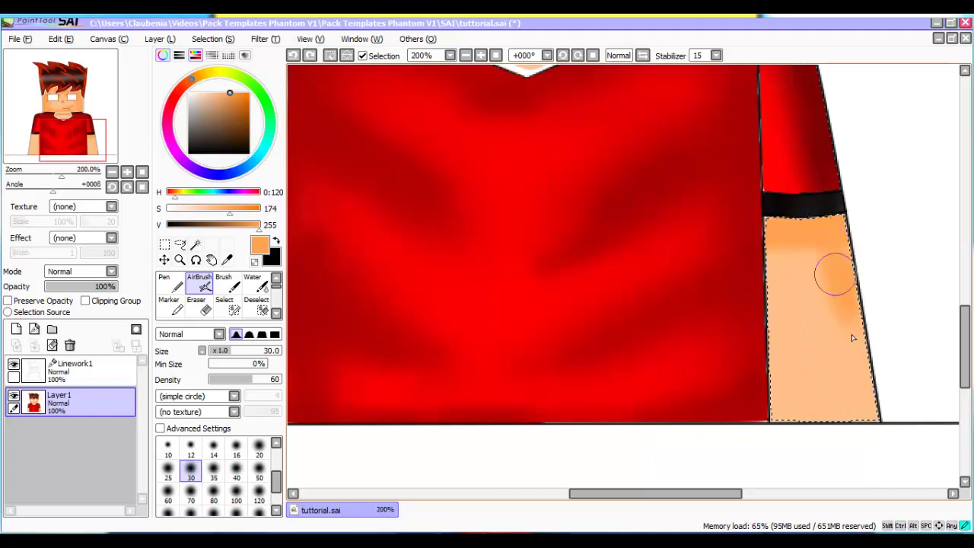
mouse_move(854, 338)
mouse_down()
mouse_move(861, 368)
mouse_move(855, 326)
mouse_up()
Airbrush the same darker orange shading below the cuff and down the outer edge of the left-hand forearm
key(Left)
key(Left)
key(Left)
key(Left)
key(Left)
key(Left)
key(Left)
key(Left)
key(Left)
key(Left)
key(Left)
key(Left)
key(Left)
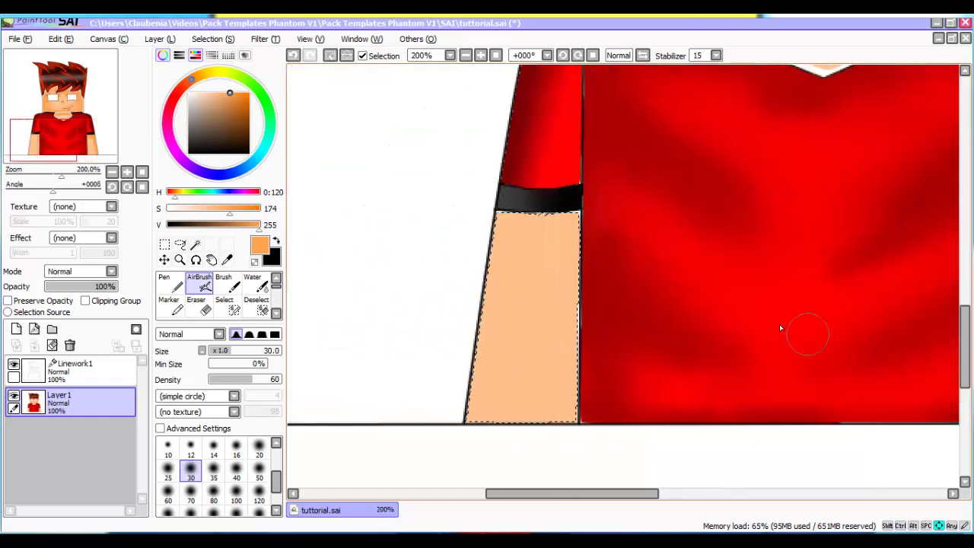
key(Left)
key(Left)
key(Left)
mouse_move(596, 230)
mouse_down()
mouse_move(528, 240)
mouse_move(555, 226)
mouse_move(585, 232)
mouse_move(574, 257)
mouse_move(562, 243)
mouse_move(544, 432)
mouse_move(563, 412)
mouse_up()
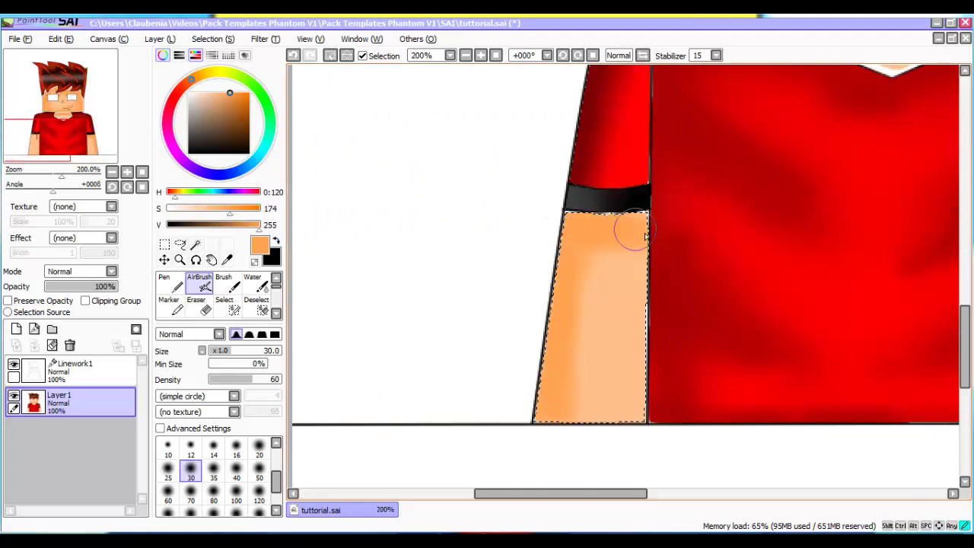
Smooth the shading on both forearms with the Blur tool at size 30
scroll(228, 301, down, 3)
click(263, 306)
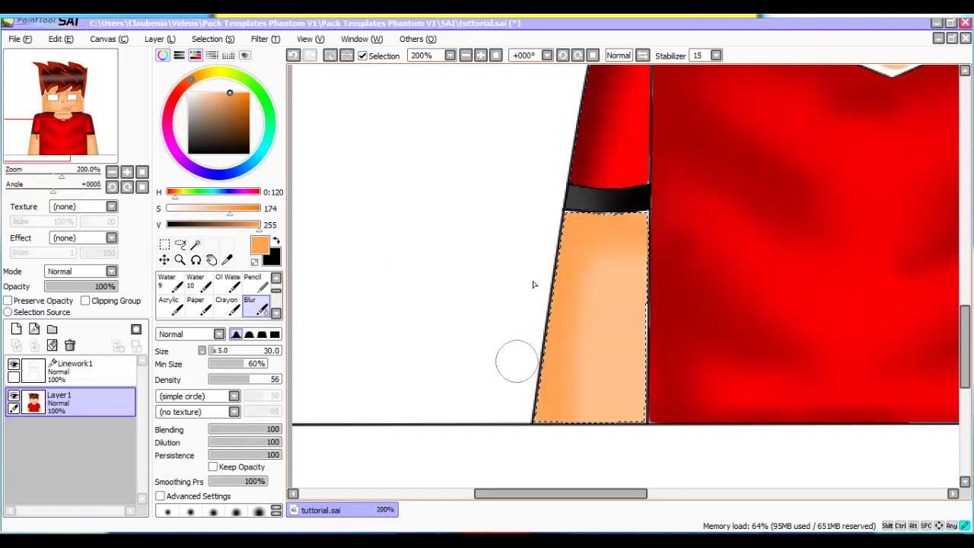
key(Right)
key(Right)
key(Right)
key(Right)
key(Right)
key(Right)
key(Right)
key(Right)
key(Right)
key(Right)
key(Right)
key(Right)
key(Right)
key(Right)
key(Right)
key(Right)
key(Right)
key(Right)
key(Right)
key(Right)
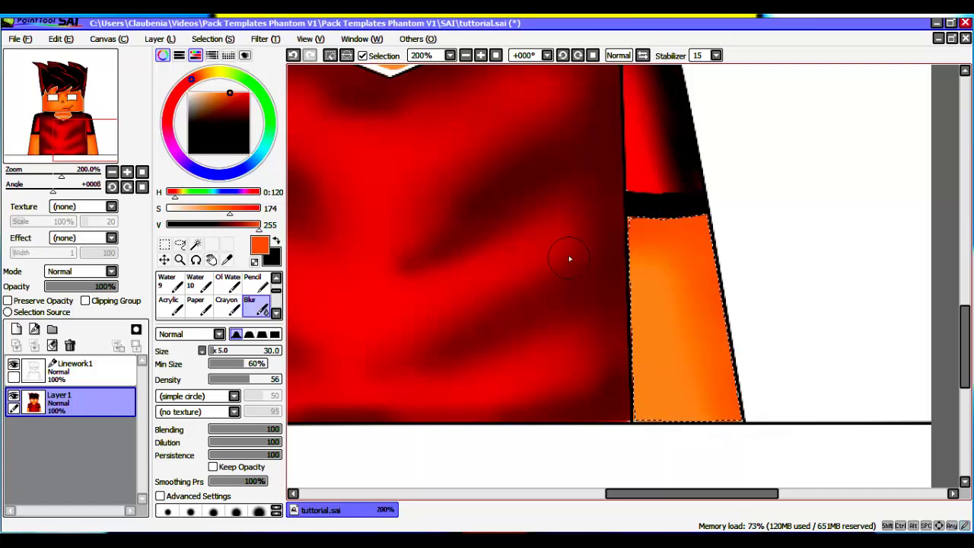
scroll(569, 259, down, 4)
scroll(609, 257, up, 2)
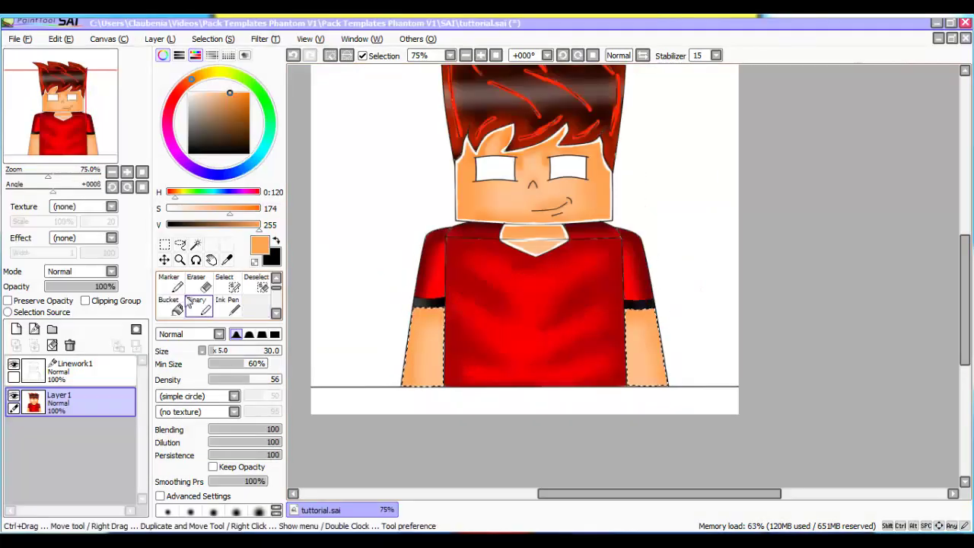
Paint a white highlight along all the edges of the left-hand forearm on Layer1 with the Pen at size 10
scroll(188, 302, up, 1)
click(173, 286)
drag(189, 124, 187, 92)
scroll(379, 247, up, 1)
key(Down)
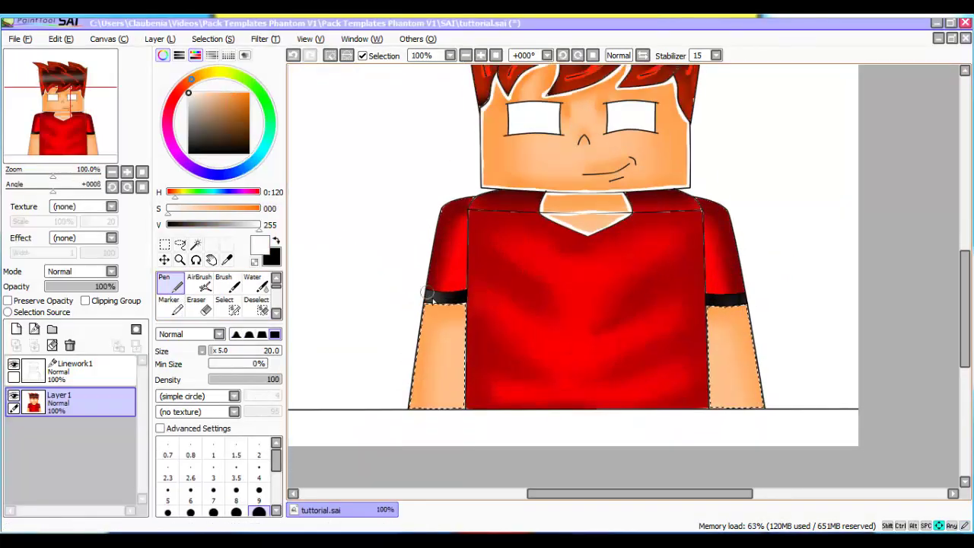
scroll(431, 301, up, 3)
key(bracketleft)
key(bracketleft)
key(bracketleft)
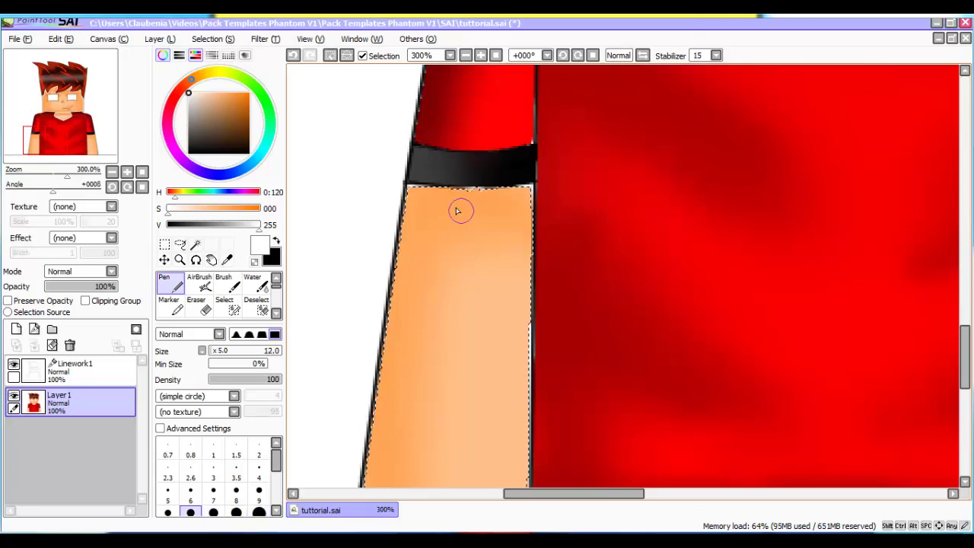
key(bracketleft)
drag(455, 193, 527, 191)
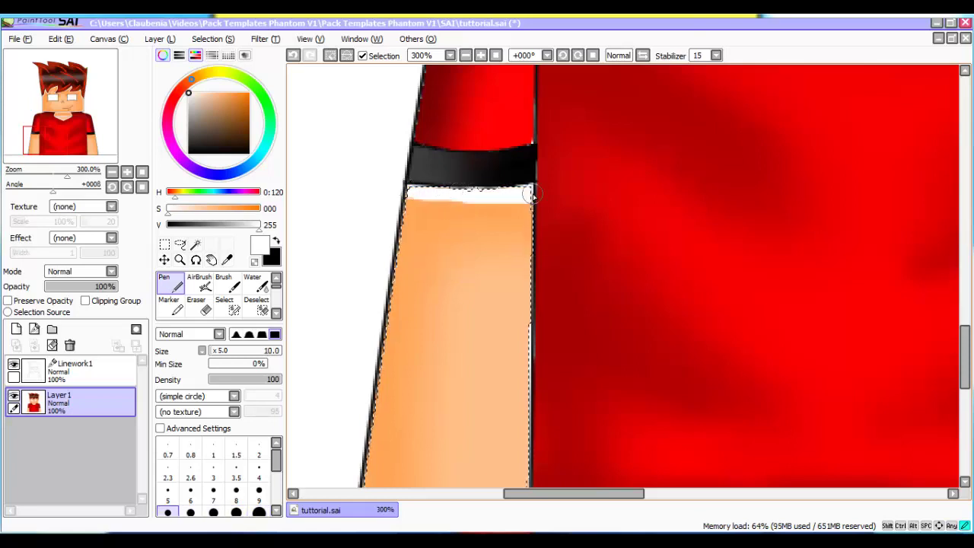
drag(524, 234, 525, 119)
drag(531, 85, 532, 174)
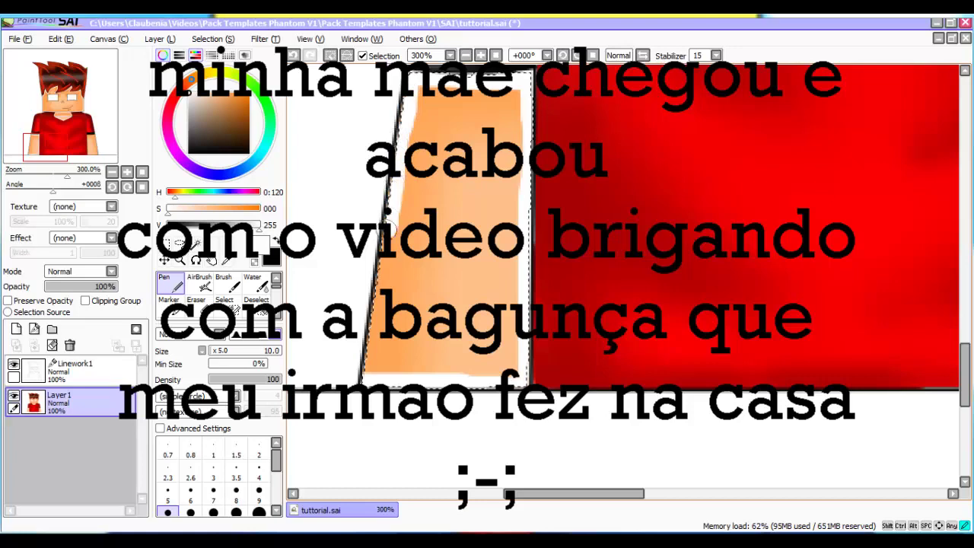
drag(370, 353, 366, 374)
scroll(455, 221, down, 4)
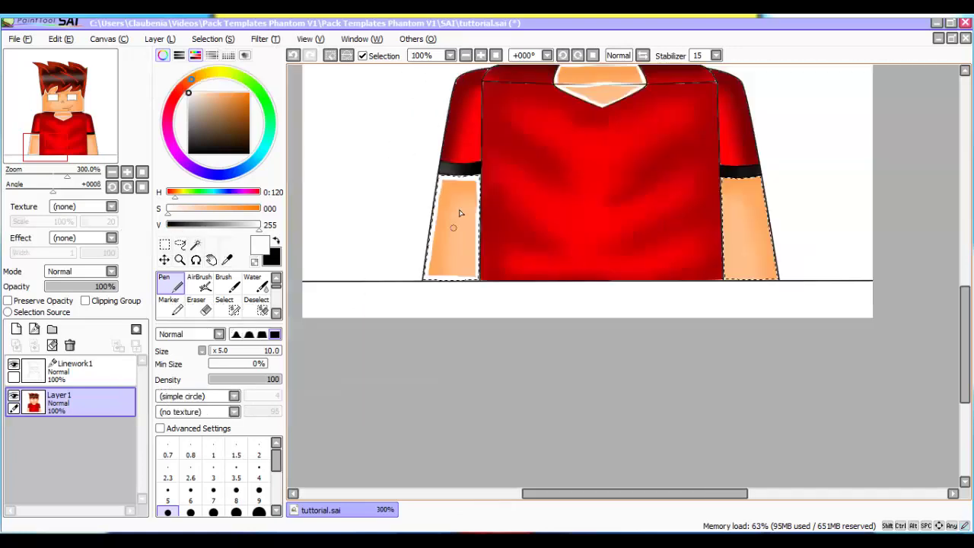
Paint the same size 10 white highlight around the inner edges of the right-hand forearm
key(Right)
key(Right)
key(Right)
key(Right)
scroll(549, 195, up, 5)
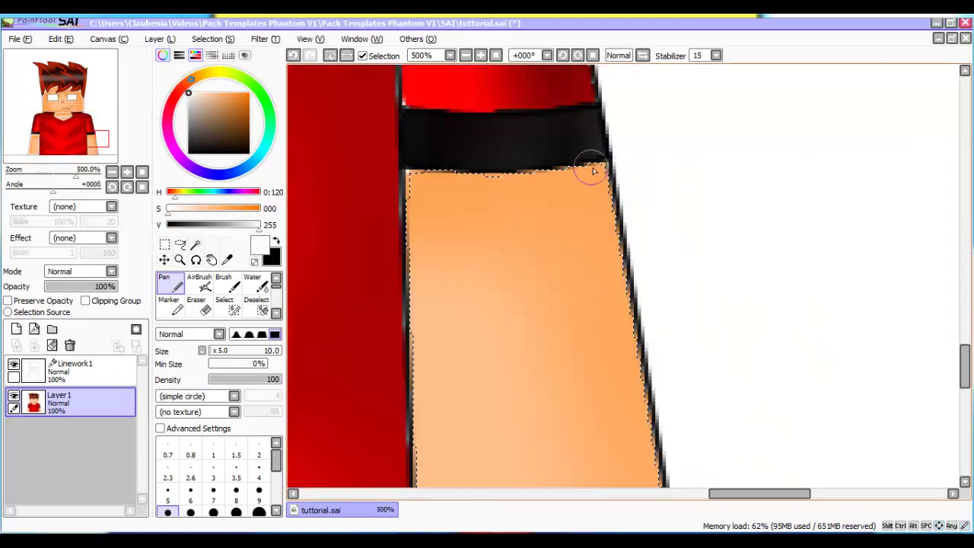
mouse_move(601, 166)
mouse_down()
mouse_move(543, 160)
mouse_move(398, 185)
mouse_up()
scroll(495, 167, down, 3)
drag(609, 76, 649, 384)
scroll(649, 384, down, 3)
key(Down)
key(Down)
key(Down)
key(Down)
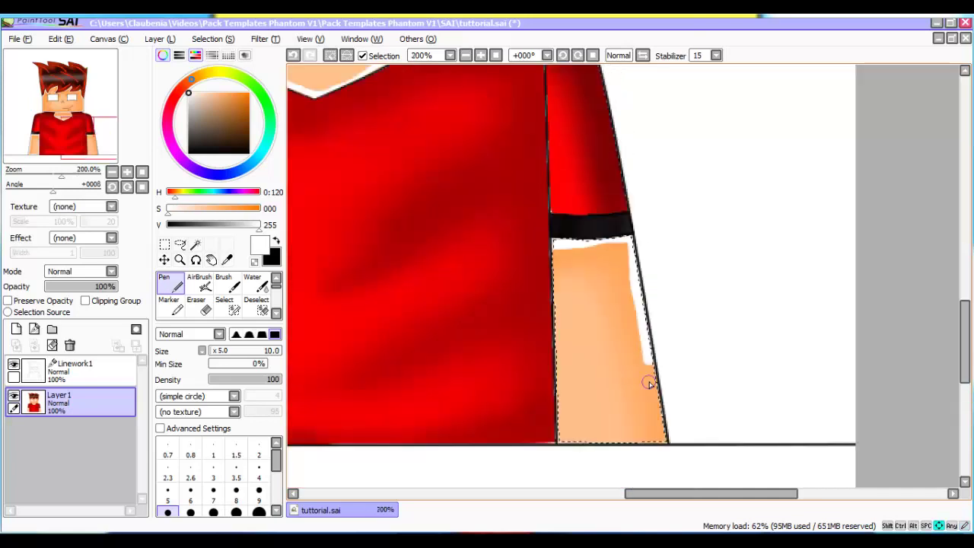
scroll(654, 294, up, 2)
mouse_move(647, 284)
mouse_down()
mouse_move(667, 445)
mouse_move(507, 455)
mouse_move(462, 435)
mouse_move(455, 98)
mouse_up()
scroll(453, 88, up, 1)
scroll(453, 173, down, 5)
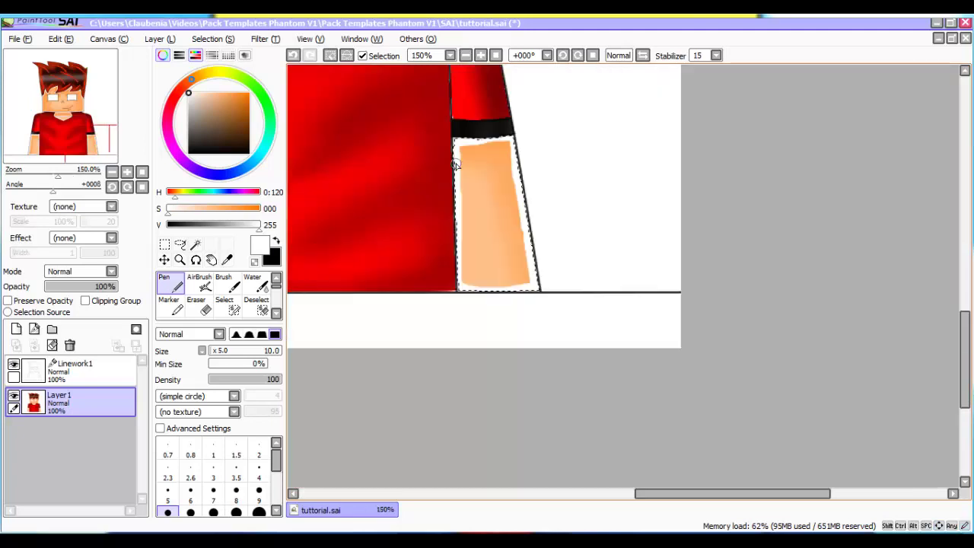
scroll(469, 166, up, 3)
scroll(469, 166, up, 1)
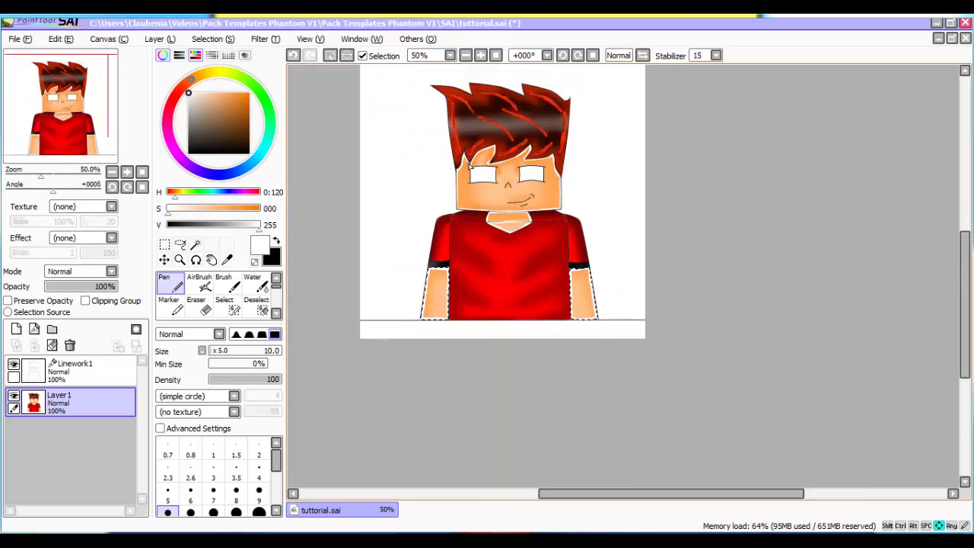
scroll(469, 166, right, 2)
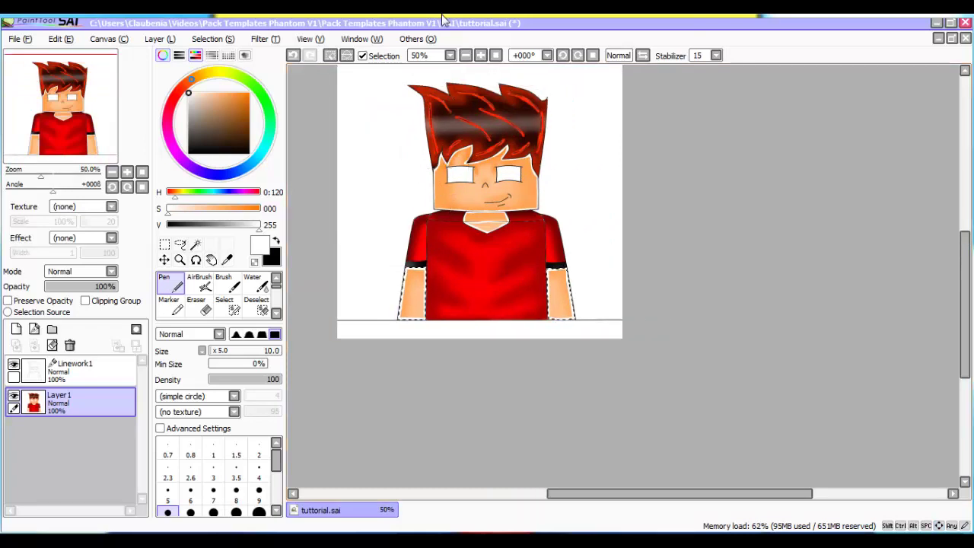
Clear the selection around both forearms on the Linework1 layer using the Deselect brush at size 350
click(76, 371)
drag(372, 292, 593, 284)
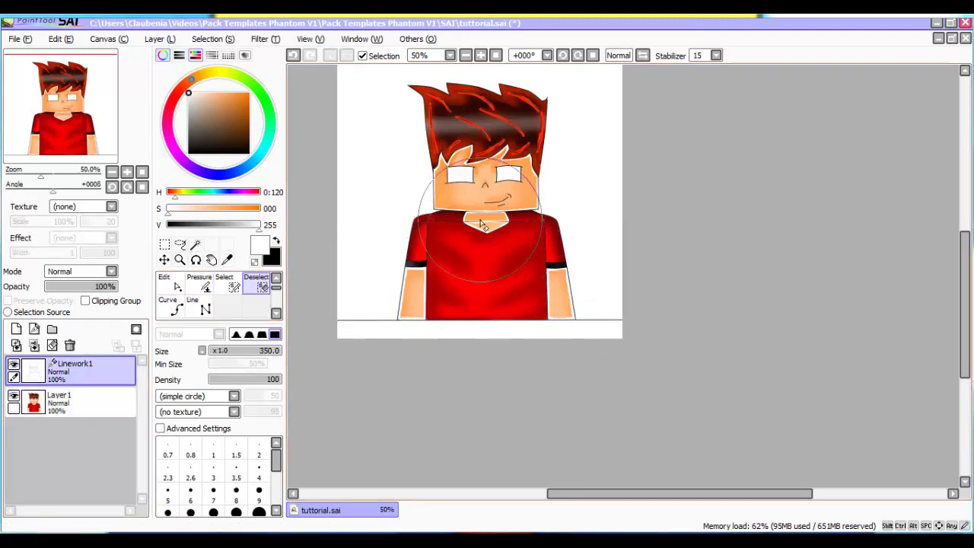
scroll(483, 228, down, 2)
scroll(411, 273, up, 1)
scroll(411, 276, up, 1)
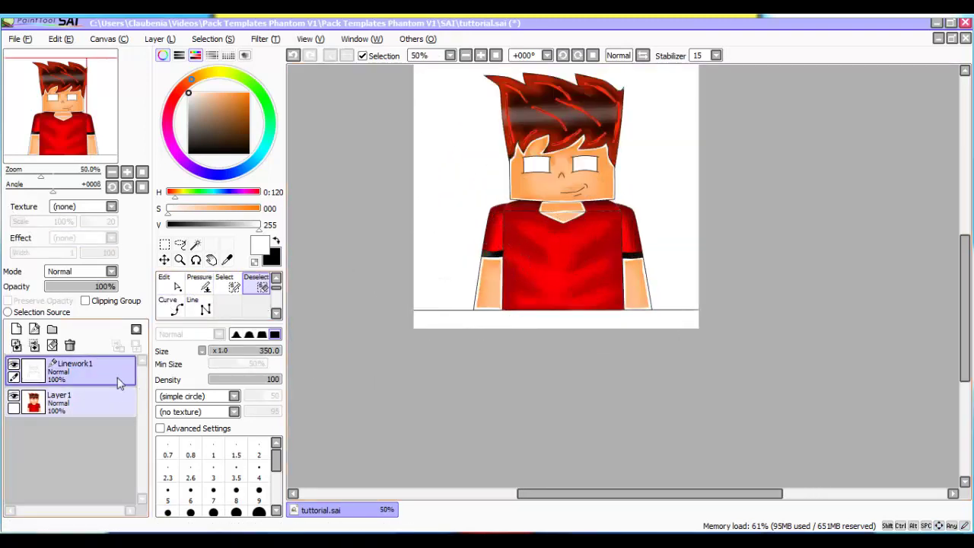
Select the background around the character from Linework1 with the Magic Wand, and make Layer1 the working layer
click(195, 244)
click(429, 166)
scroll(477, 226, up, 2)
click(106, 403)
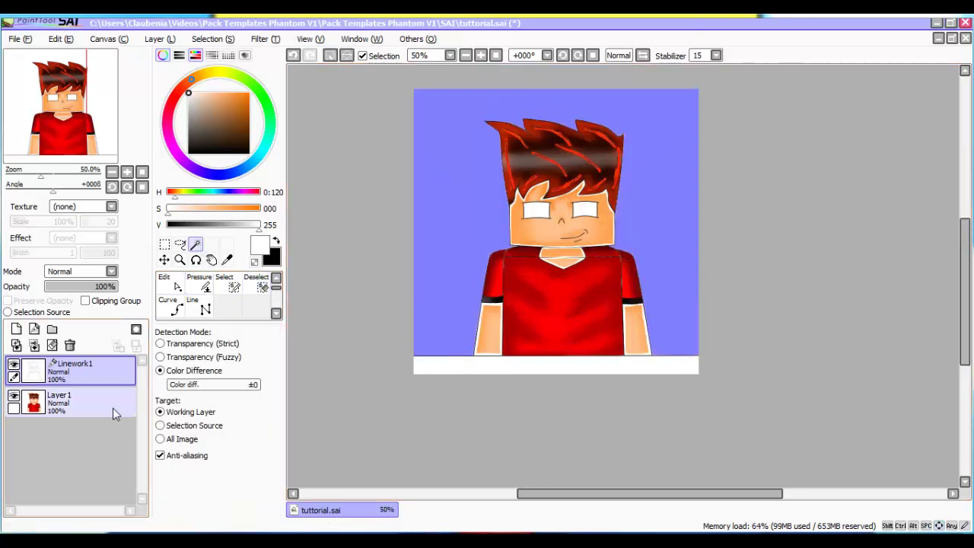
Fill the selected background with bright blue, saturation 255 and value 255, using the Pen at size 450
click(171, 283)
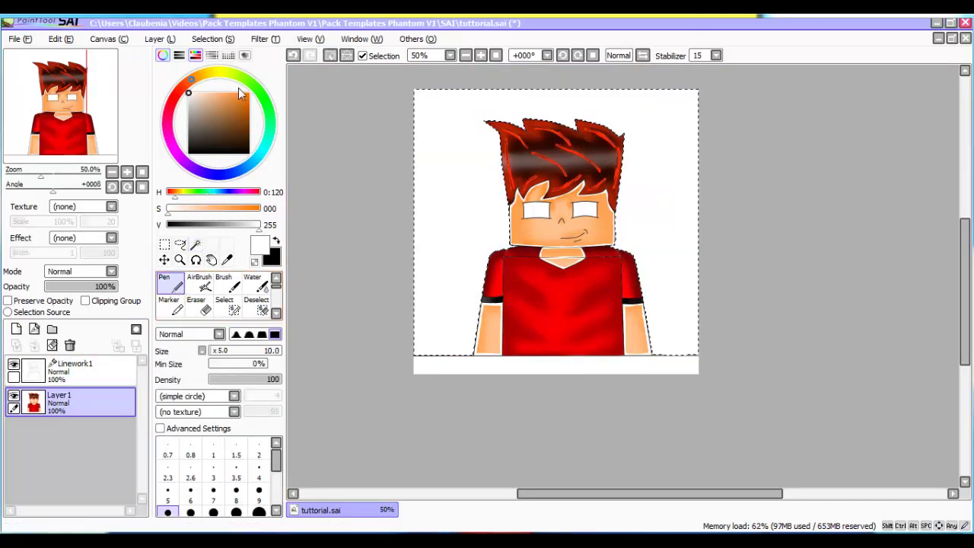
click(234, 174)
click(248, 93)
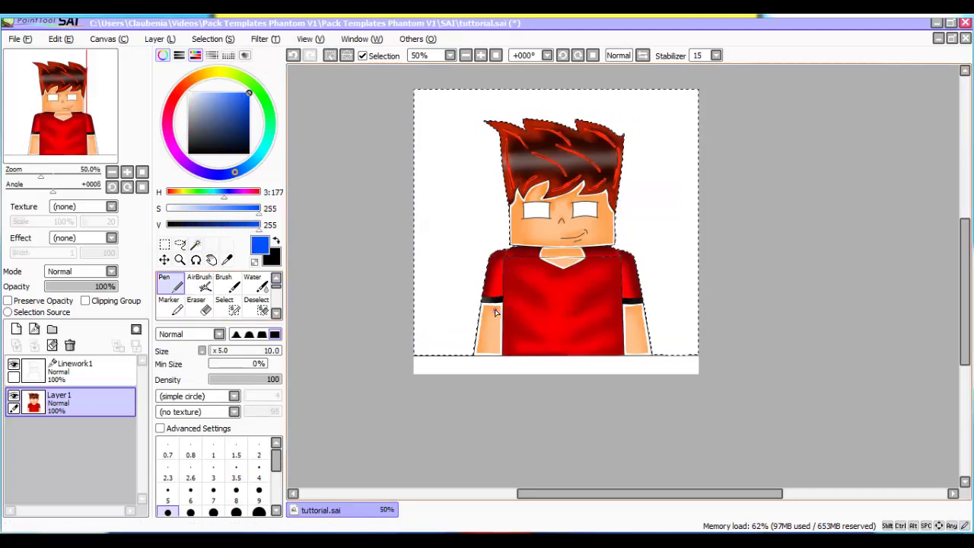
key(bracketright)
key(bracketright)
key(bracketright)
key(bracketright)
key(bracketright)
key(bracketright)
key(bracketright)
key(bracketright)
key(bracketright)
key(bracketright)
key(bracketright)
key(bracketright)
key(bracketright)
key(bracketright)
key(bracketright)
key(bracketright)
key(bracketright)
key(bracketright)
key(bracketright)
key(bracketright)
mouse_move(426, 323)
mouse_down()
mouse_move(637, 312)
mouse_move(732, 272)
mouse_move(741, 216)
mouse_move(624, 151)
mouse_move(452, 139)
mouse_move(638, 169)
mouse_move(695, 99)
mouse_move(506, 100)
mouse_move(610, 89)
mouse_move(746, 105)
mouse_move(640, 113)
mouse_move(660, 152)
mouse_up()
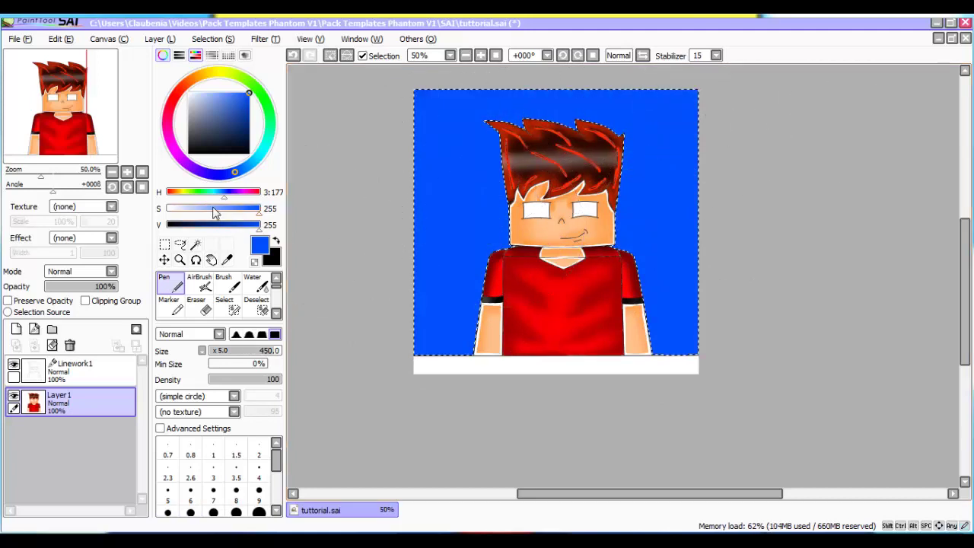
Paint the upper part of the background down to the shoulders in a lighter blue with saturation 178, redoing the first attempt
click(239, 214)
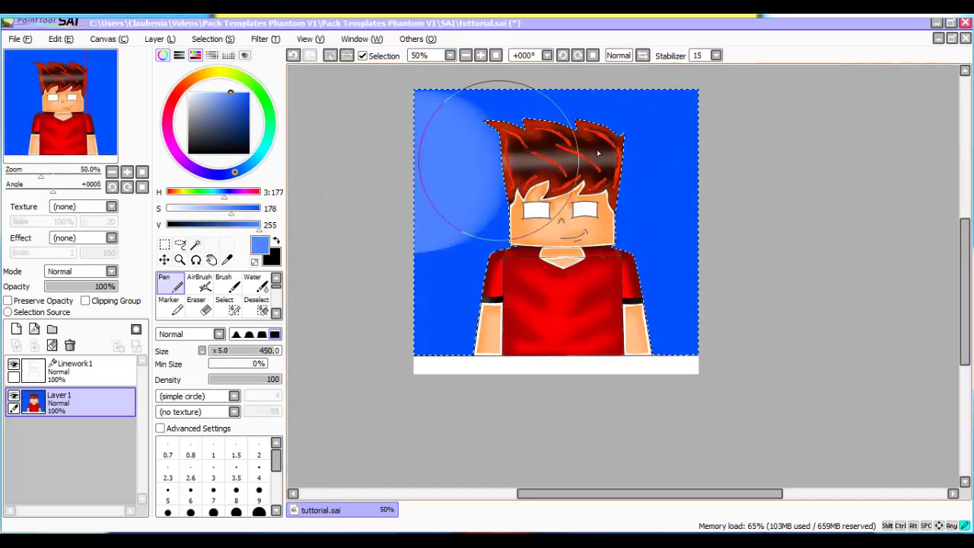
drag(498, 153, 787, 141)
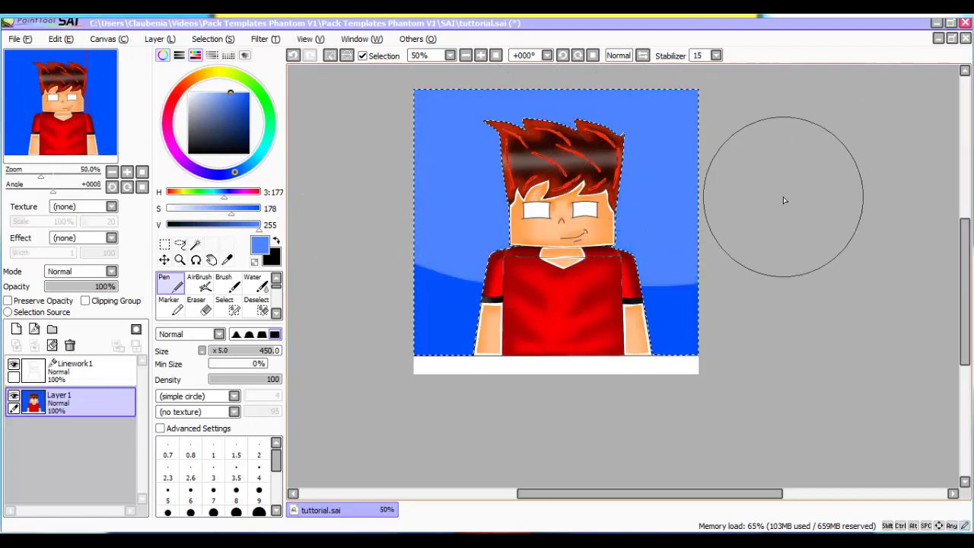
key(ctrl+z)
drag(662, 174, 359, 159)
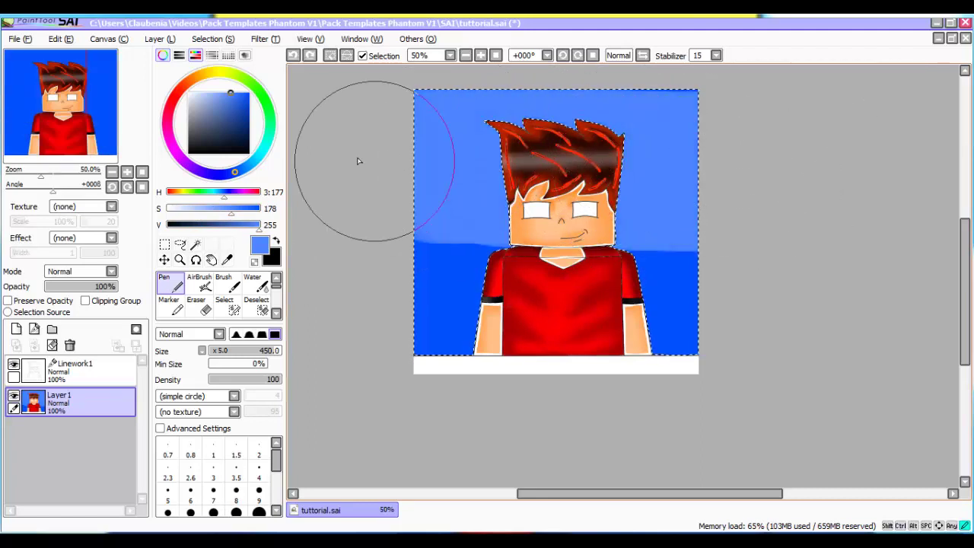
scroll(260, 309, down, 1)
Blend the border between the light and dark blue background areas with the Blur tool at size 250
click(258, 308)
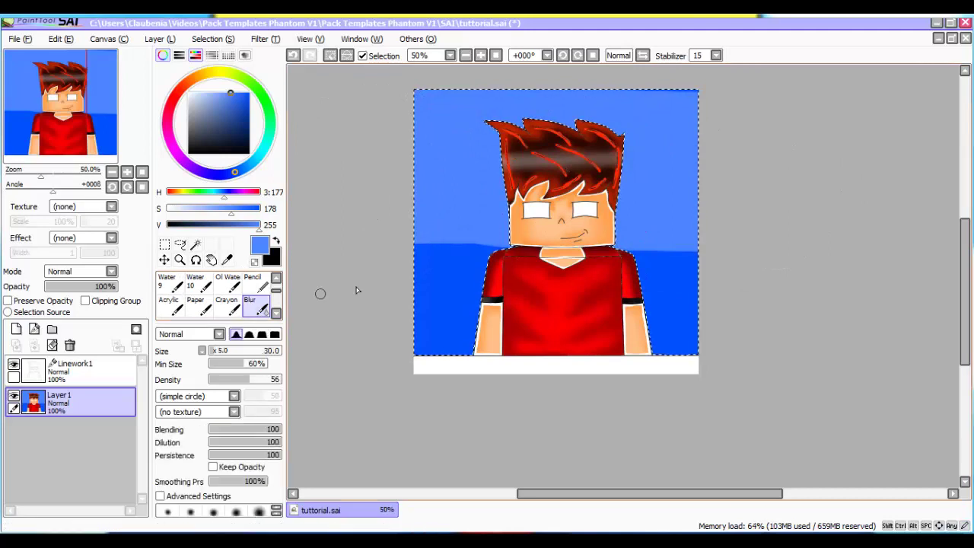
key(bracketright)
key(bracketright)
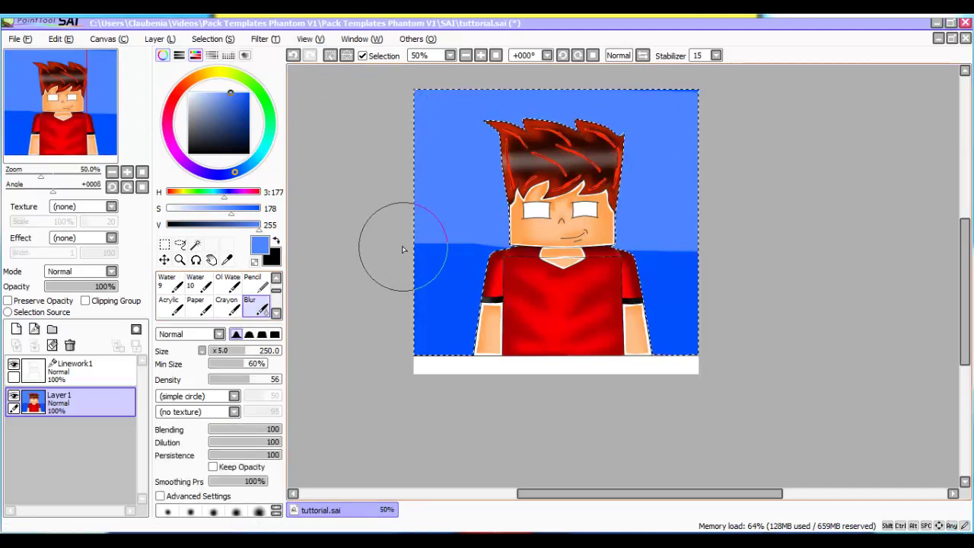
mouse_move(404, 247)
mouse_down()
mouse_move(703, 238)
mouse_move(321, 231)
mouse_up()
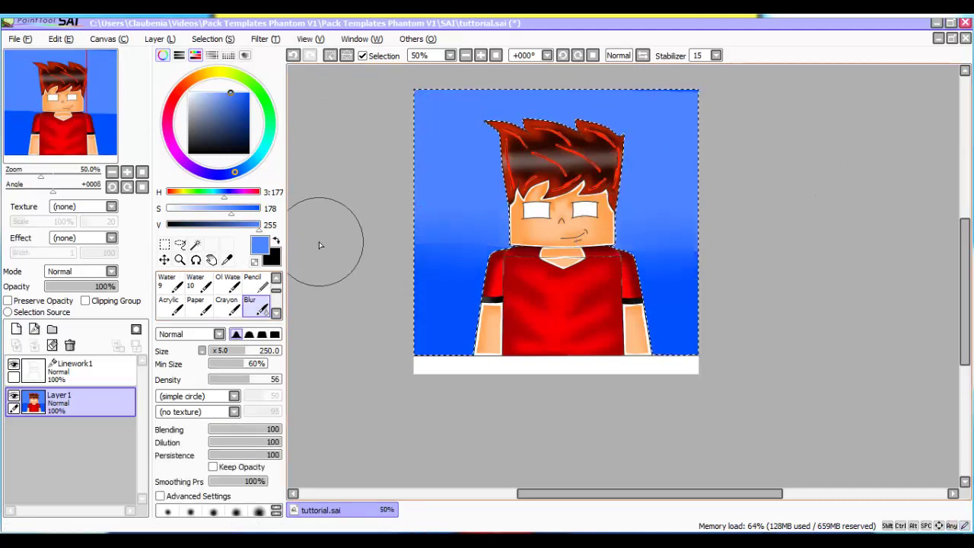
Paint a puffy white cloud in the sky to the left of the hair with the Pen at size 100
scroll(217, 293, up, 3)
click(171, 283)
click(199, 101)
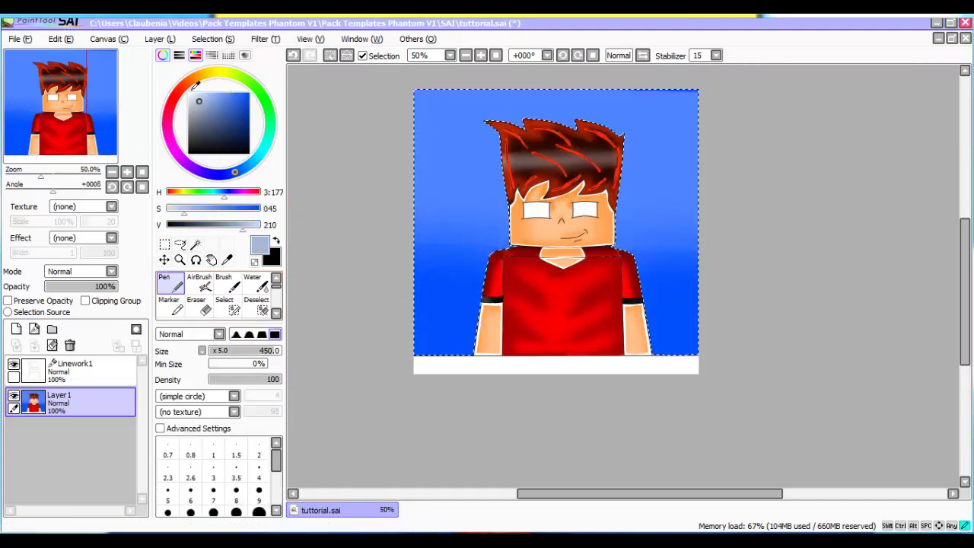
click(189, 93)
key(bracketleft)
key(bracketleft)
key(bracketleft)
key(bracketleft)
key(bracketleft)
key(bracketleft)
key(bracketleft)
key(bracketleft)
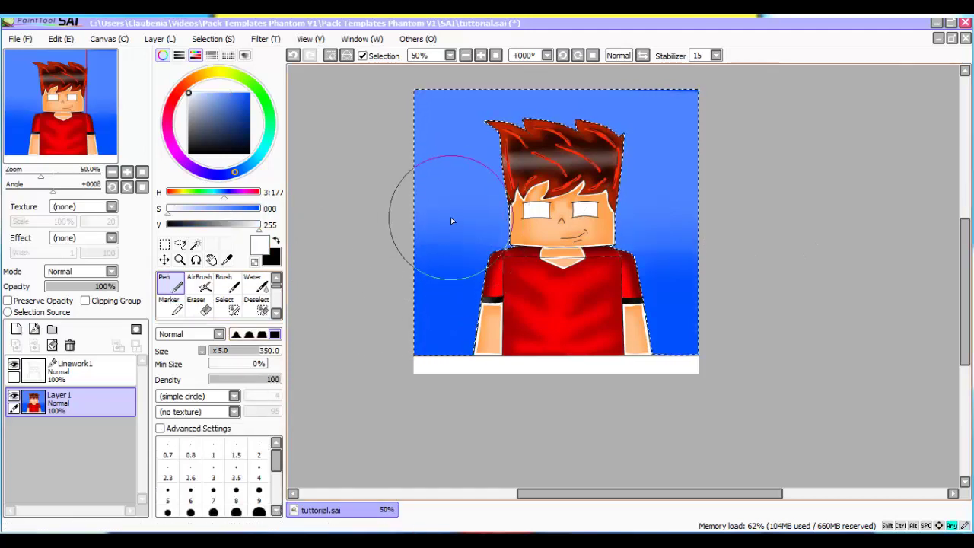
scroll(478, 191, up, 1)
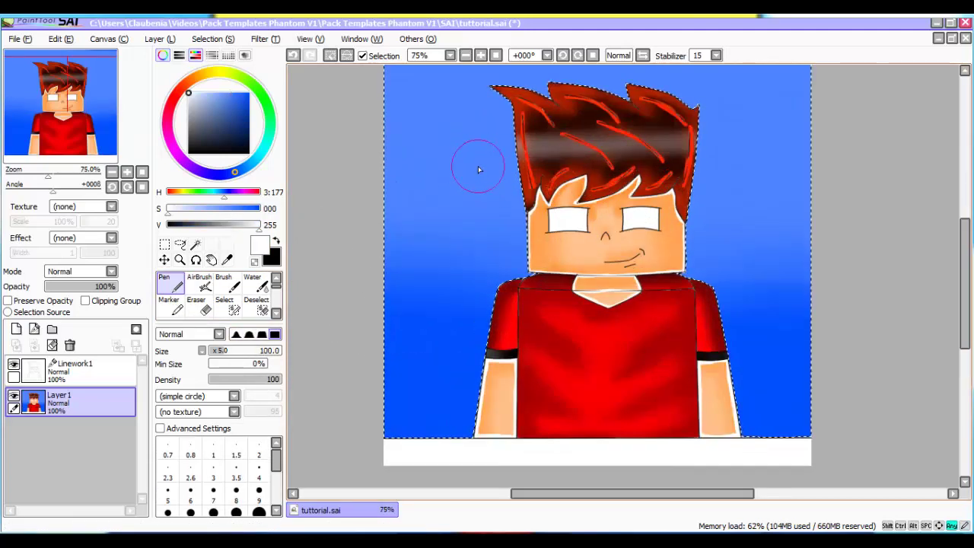
mouse_move(486, 155)
mouse_down()
mouse_move(487, 196)
mouse_move(475, 153)
mouse_move(461, 146)
mouse_move(460, 179)
mouse_move(446, 160)
mouse_move(415, 163)
mouse_up()
scroll(675, 285, down, 2)
scroll(727, 272, up, 2)
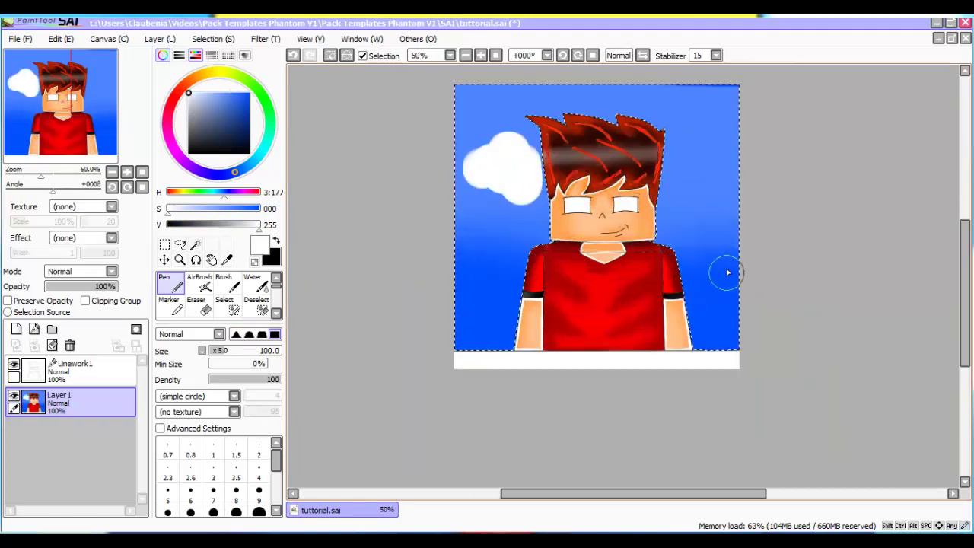
Paint two white clouds along the right edge of the sky, one beside the shoulder and one beside the forearm
mouse_move(724, 235)
mouse_down()
mouse_move(720, 213)
mouse_move(698, 206)
mouse_move(691, 228)
mouse_up()
scroll(692, 239, down, 1)
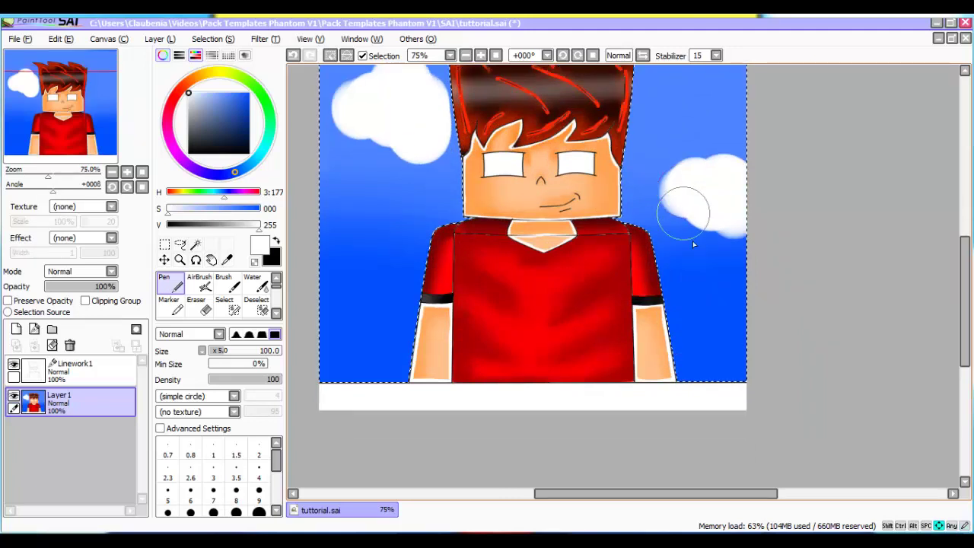
drag(739, 322, 713, 303)
scroll(579, 274, left, 5)
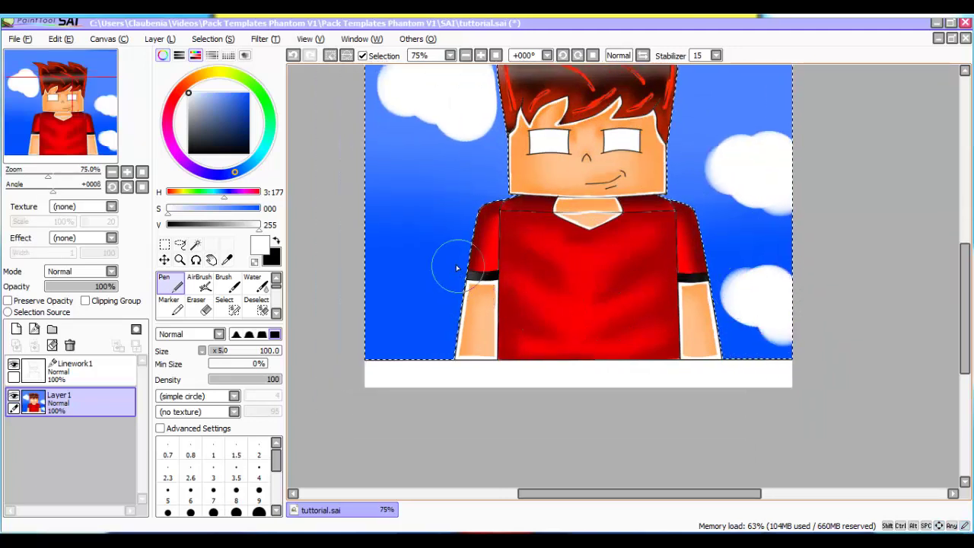
Add a white cloud at the left edge beside the sleeve and another in the upper-right sky beside the hair
mouse_move(443, 228)
mouse_down()
mouse_move(453, 260)
mouse_move(485, 253)
mouse_up()
scroll(494, 275, down, 3)
scroll(583, 218, up, 2)
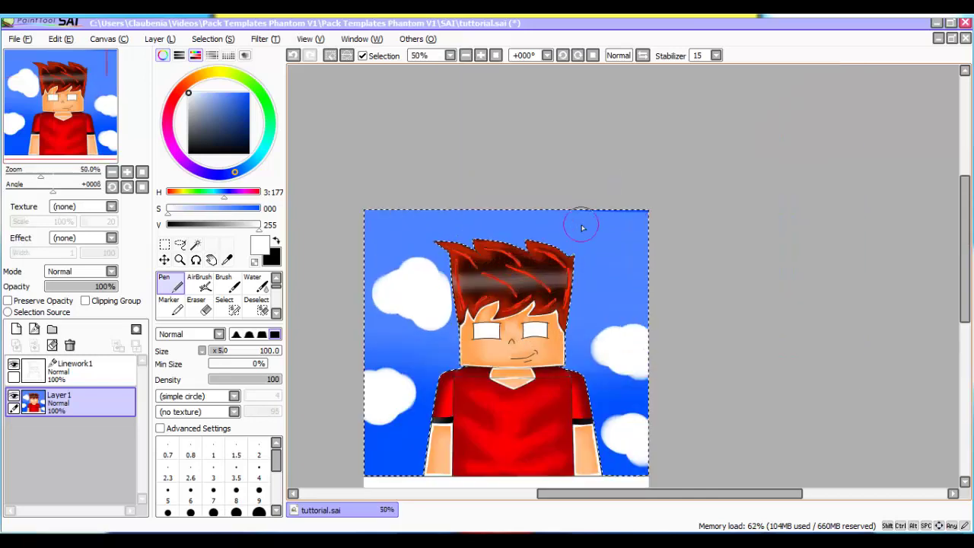
scroll(616, 259, down, 2)
scroll(607, 242, up, 4)
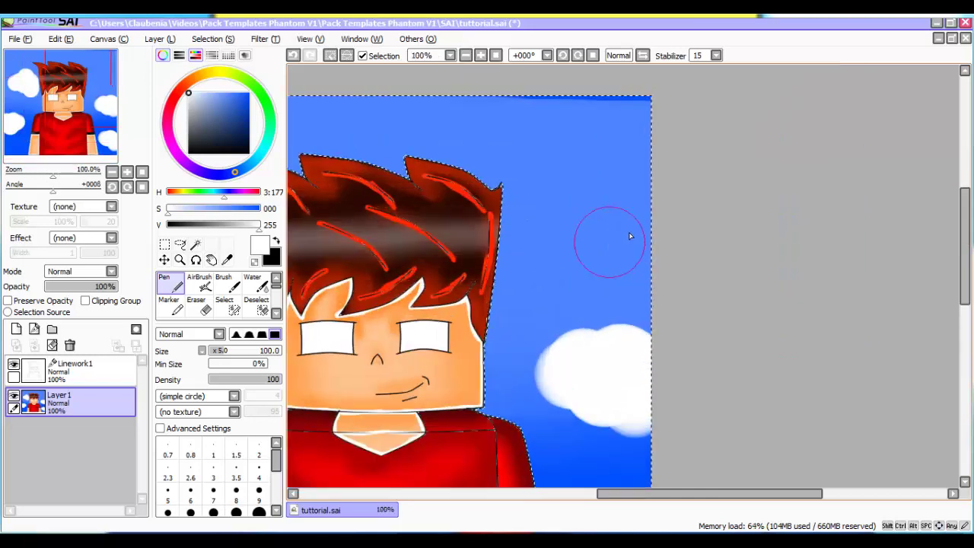
mouse_move(629, 232)
mouse_down()
mouse_move(649, 217)
mouse_move(635, 234)
mouse_move(622, 210)
mouse_move(601, 225)
mouse_move(586, 209)
mouse_move(578, 226)
mouse_move(568, 204)
mouse_move(526, 208)
mouse_up()
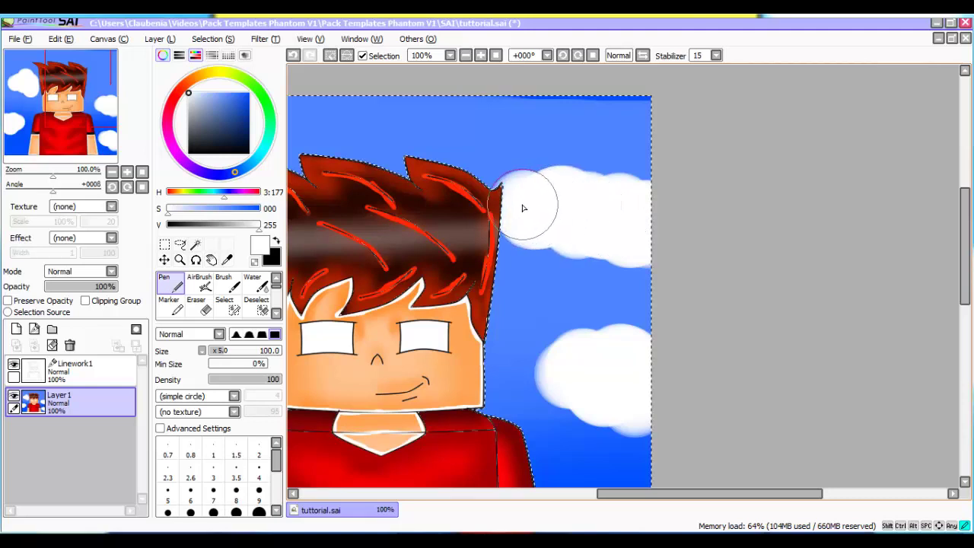
scroll(526, 209, down, 2)
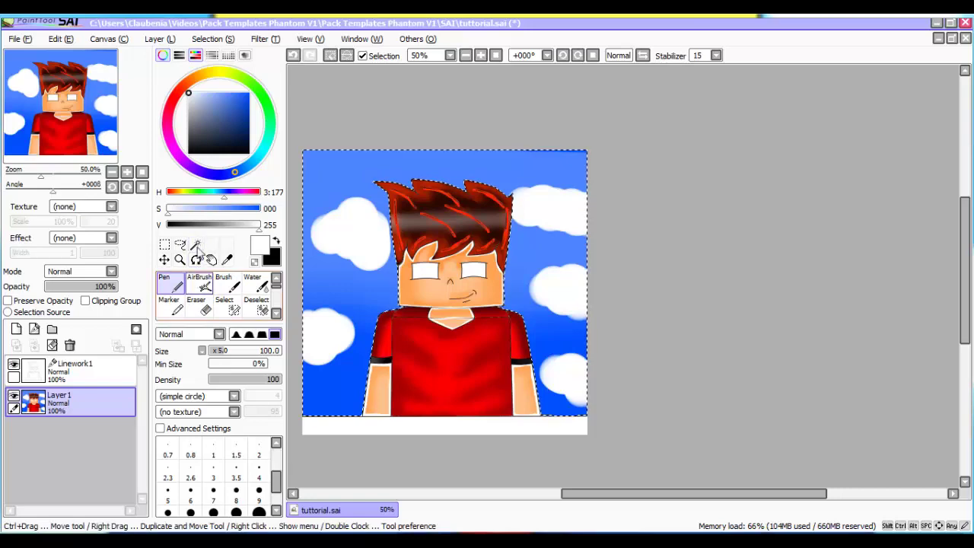
Shade the underside of the upper-right cloud with the AirBrush at size 30 in grey, value 153
click(199, 283)
click(189, 107)
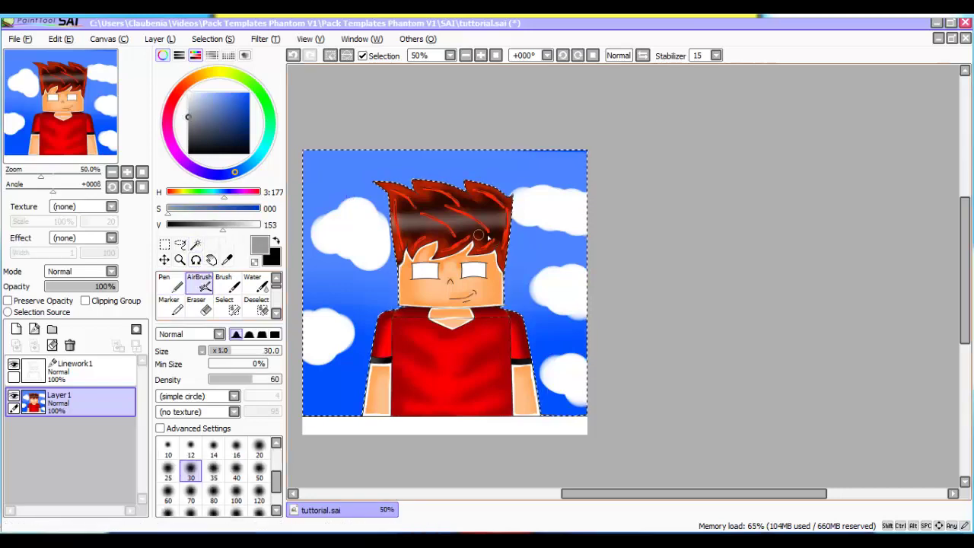
scroll(535, 221, up, 4)
mouse_move(682, 224)
mouse_down()
mouse_move(466, 166)
mouse_move(440, 137)
mouse_move(513, 200)
mouse_move(742, 239)
mouse_up()
scroll(717, 381, down, 3)
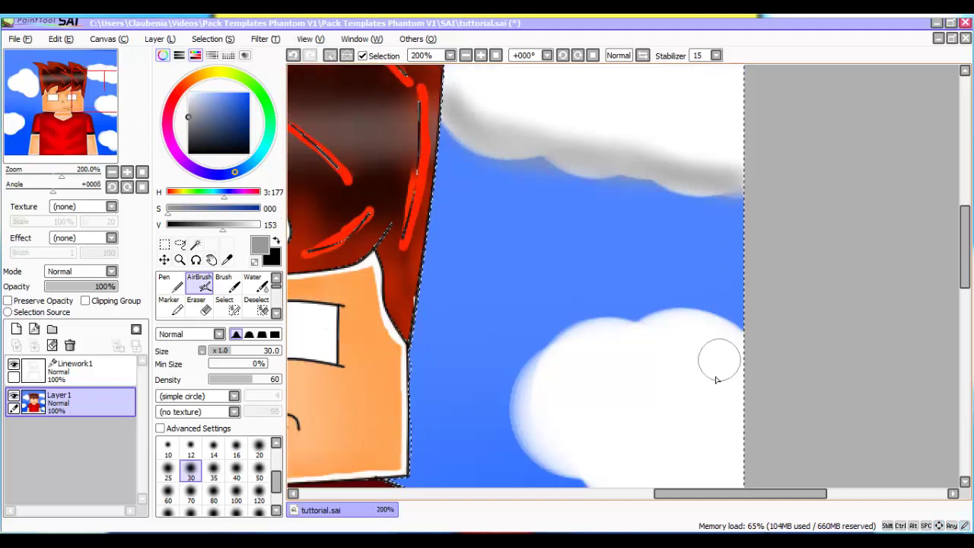
Airbrush the same grey shading along the left and lower edges of the two other clouds on the right side
scroll(515, 283, down, 5)
mouse_move(522, 83)
mouse_down()
mouse_move(541, 104)
mouse_move(524, 158)
mouse_move(643, 226)
mouse_move(693, 240)
mouse_move(721, 230)
mouse_move(622, 223)
mouse_move(522, 183)
mouse_up()
scroll(522, 183, down, 5)
mouse_move(577, 213)
mouse_down()
mouse_move(571, 177)
mouse_move(562, 237)
mouse_move(601, 284)
mouse_move(666, 296)
mouse_move(694, 334)
mouse_move(730, 337)
mouse_move(688, 325)
mouse_move(566, 172)
mouse_up()
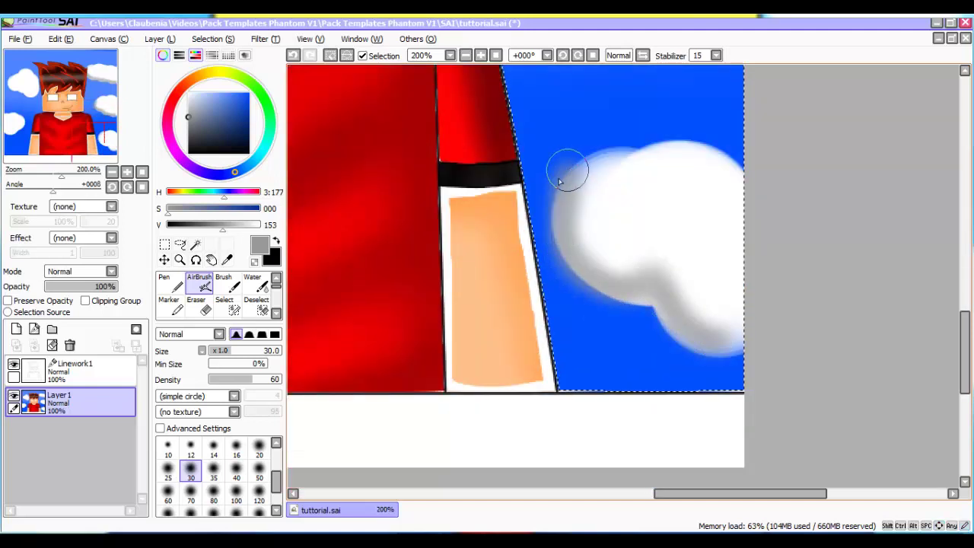
Airbrush grey shading at size 30 along the lower and inner edges of the cloud at the left edge beside the sleeve
key(Left)
key(Left)
key(Left)
key(Left)
key(Left)
key(Left)
key(Left)
key(Left)
key(Left)
key(Left)
key(Left)
key(Left)
key(Left)
key(Left)
key(Left)
key(Left)
key(Left)
key(Left)
key(Left)
key(Left)
scroll(543, 214, left, 8)
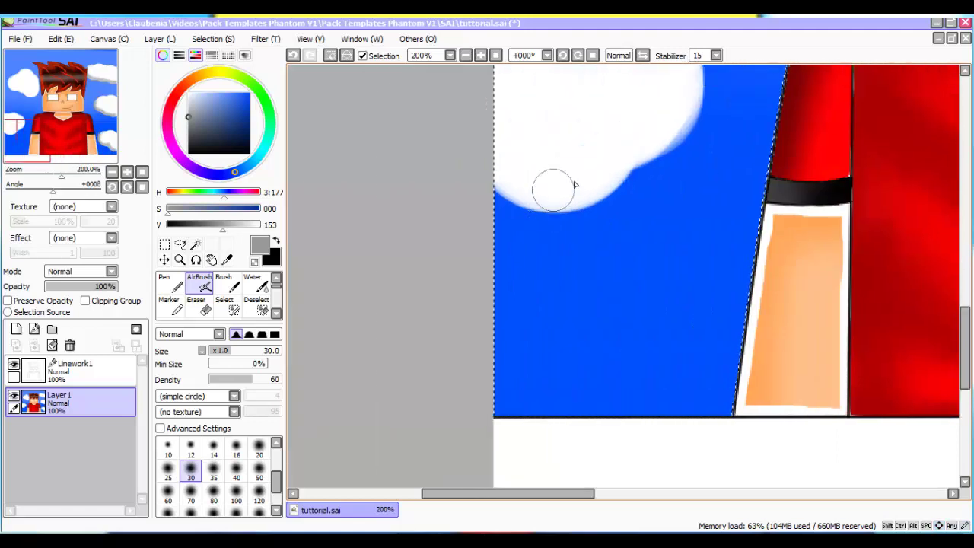
scroll(548, 191, up, 4)
mouse_move(608, 259)
mouse_down()
mouse_move(690, 179)
mouse_move(664, 149)
mouse_move(634, 264)
mouse_move(465, 266)
mouse_move(537, 305)
mouse_move(659, 250)
mouse_move(661, 144)
mouse_move(647, 124)
mouse_up()
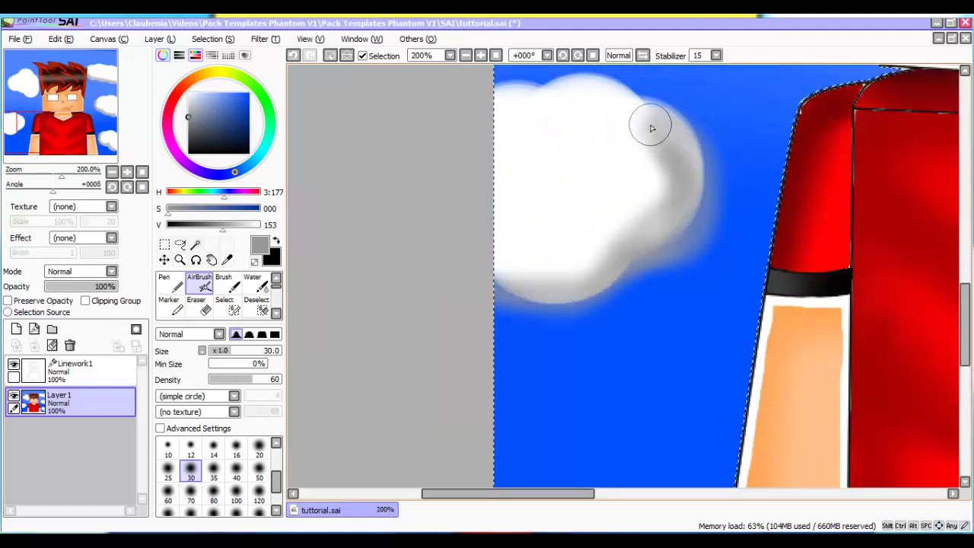
Airbrush the same grey shading along the left and lower edges of the upper-left cloud beside the hair
scroll(648, 125, up, 10)
mouse_move(825, 254)
mouse_down()
mouse_move(796, 327)
mouse_move(703, 304)
mouse_move(668, 263)
mouse_move(772, 303)
mouse_move(812, 245)
mouse_move(801, 306)
mouse_move(677, 283)
mouse_move(540, 228)
mouse_move(536, 161)
mouse_move(580, 124)
mouse_move(678, 272)
mouse_up()
scroll(733, 261, down, 5)
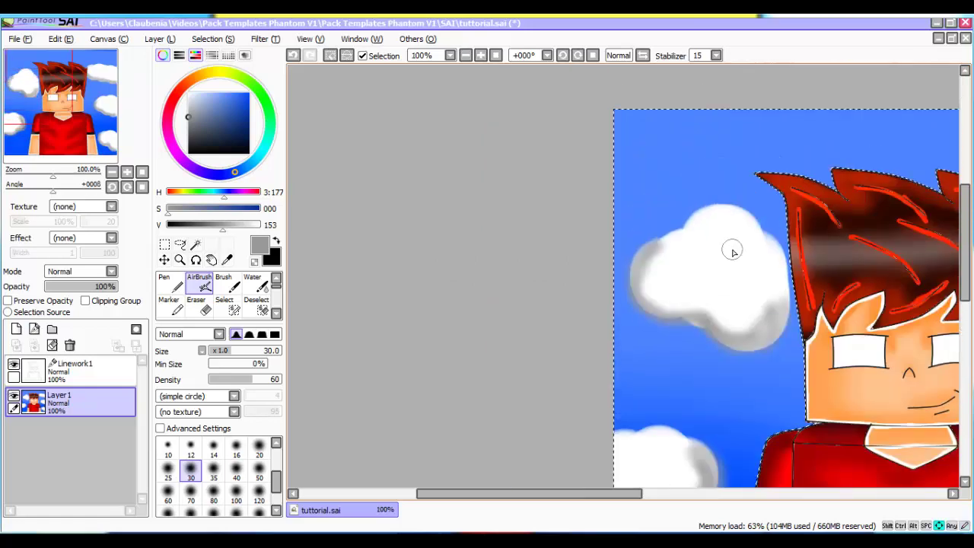
scroll(220, 299, down, 4)
scroll(263, 313, down, 1)
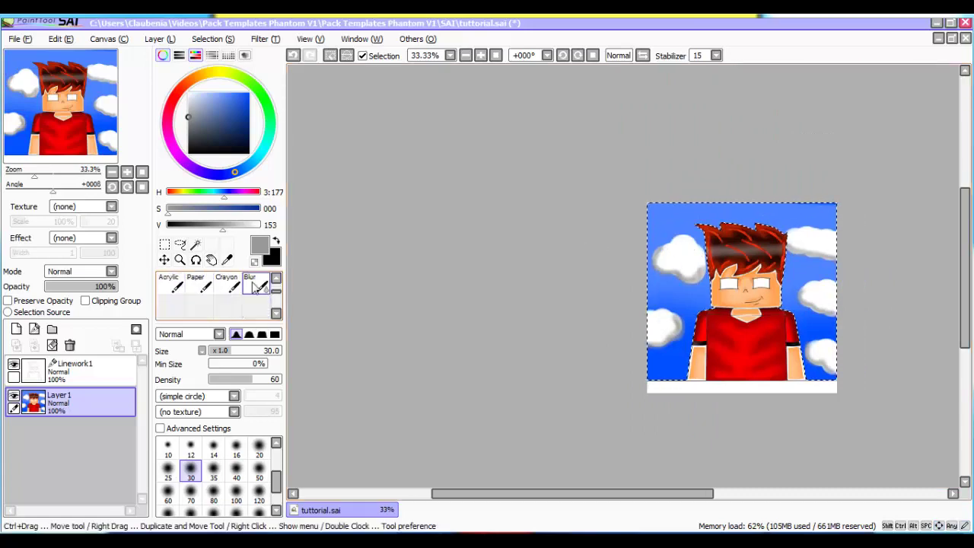
Soften the grey shading of the upper-left cloud with the Blur tool at size 35
click(260, 286)
scroll(734, 295, up, 3)
key(bracketleft)
key(bracketleft)
key(bracketleft)
key(bracketleft)
key(bracketleft)
key(bracketleft)
key(bracketleft)
key(bracketleft)
key(bracketleft)
key(bracketleft)
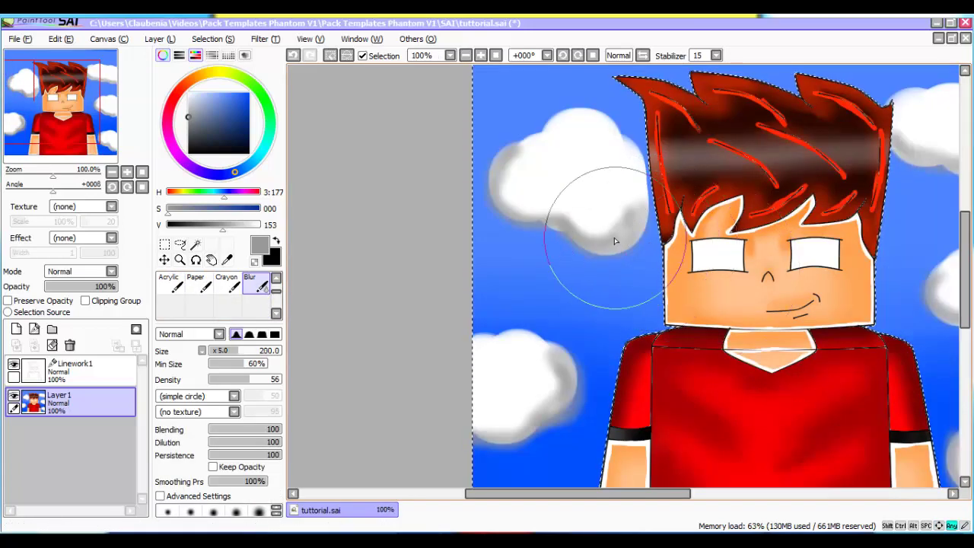
scroll(616, 237, up, 3)
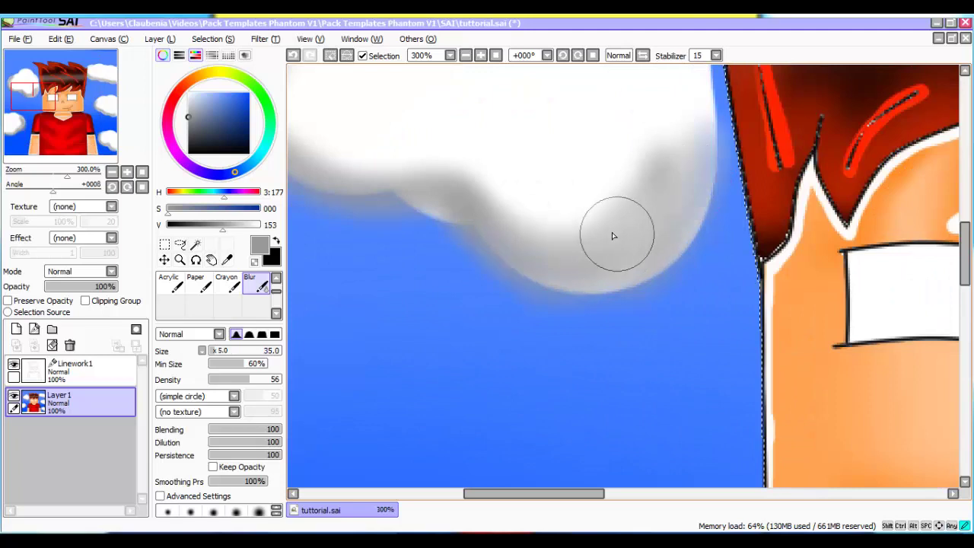
key(ctrl+minus)
key(ctrl+minus)
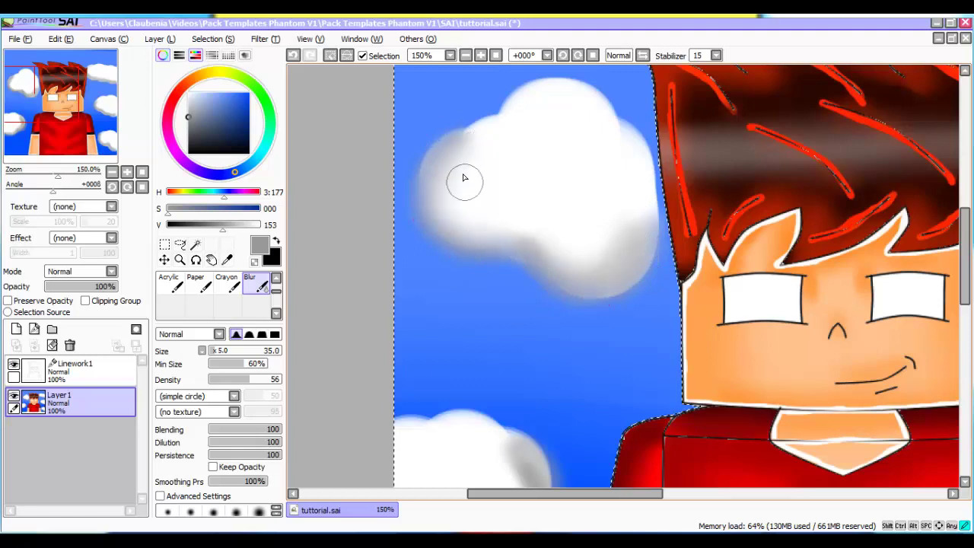
Blur the shaded edges of the left-edge cloud beside the sleeve and of the cloud beside the opposite forearm
scroll(457, 220, down, 5)
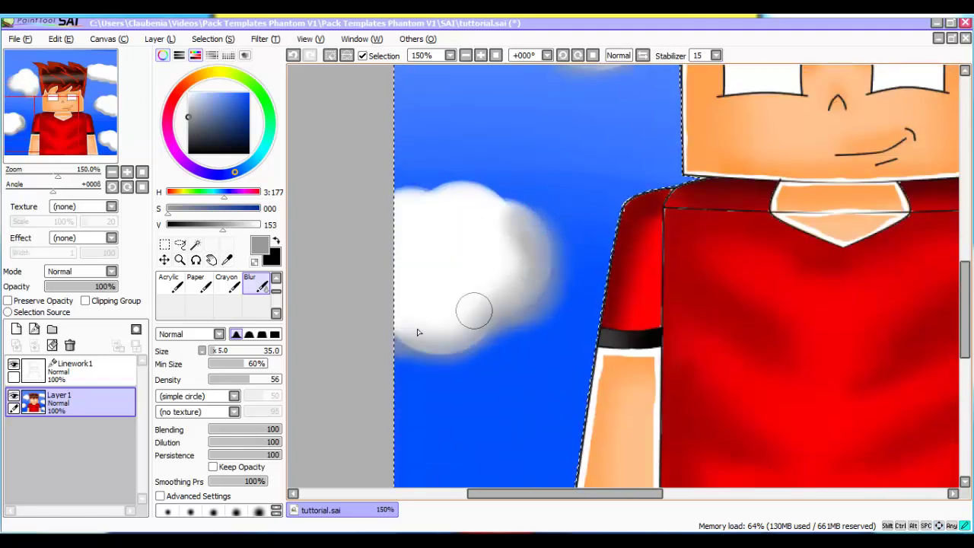
key(Right)
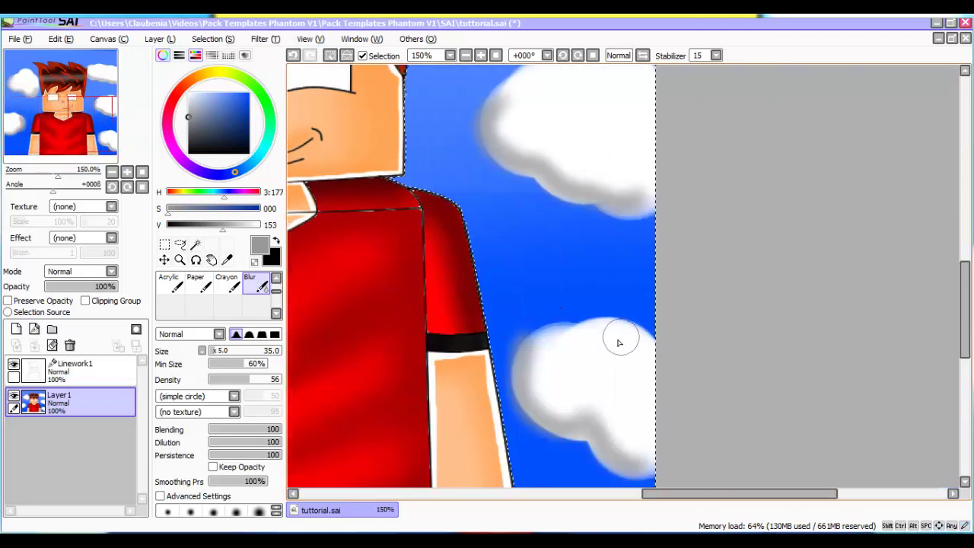
key(Down)
drag(546, 261, 537, 335)
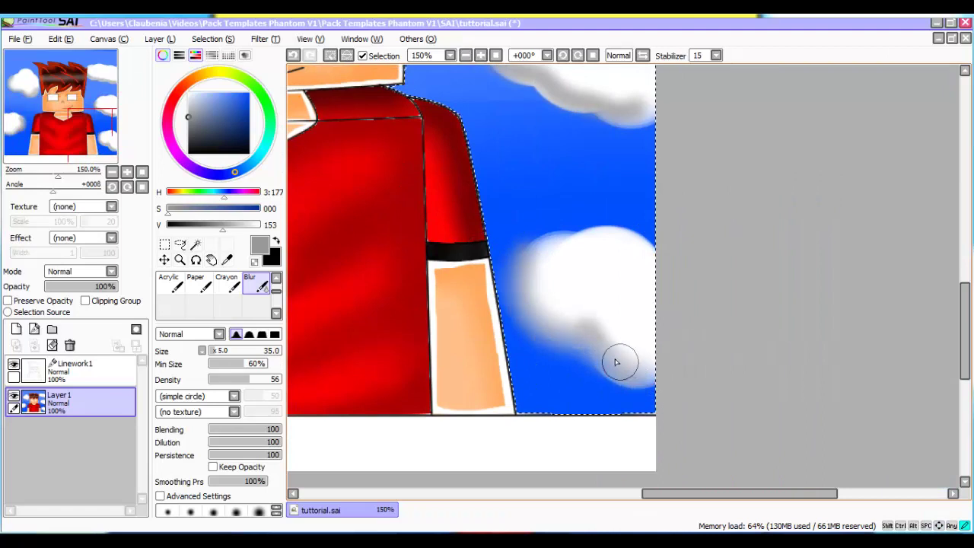
Blur the shaded edges of the right-side cloud above the shoulder and of the upper-right cloud beside the hair
scroll(624, 365, up, 3)
scroll(533, 251, up, 3)
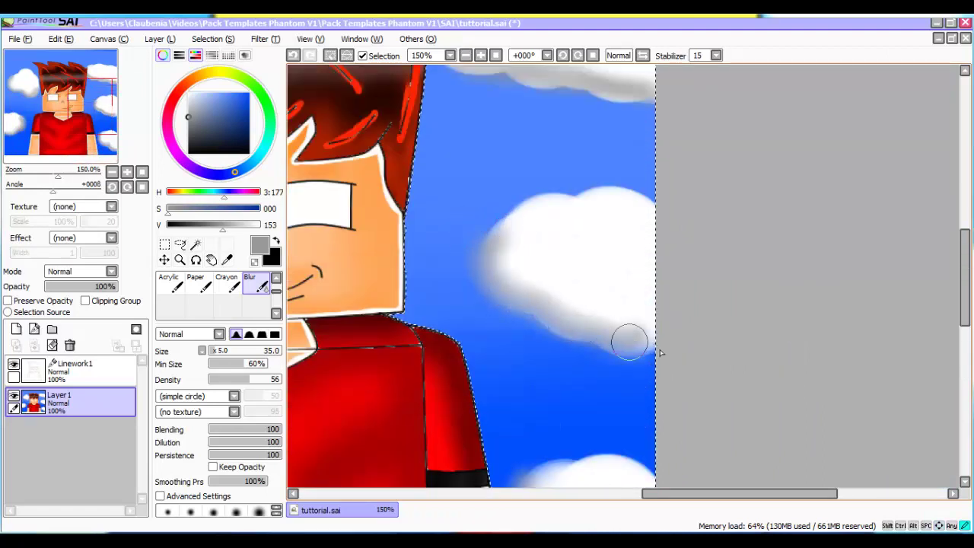
scroll(513, 255, down, 4)
scroll(496, 196, up, 4)
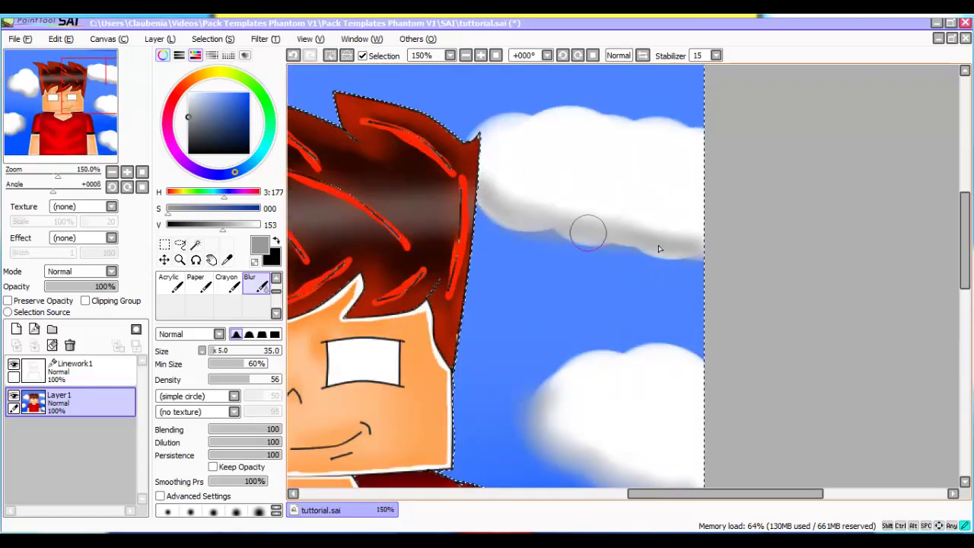
scroll(651, 241, down, 4)
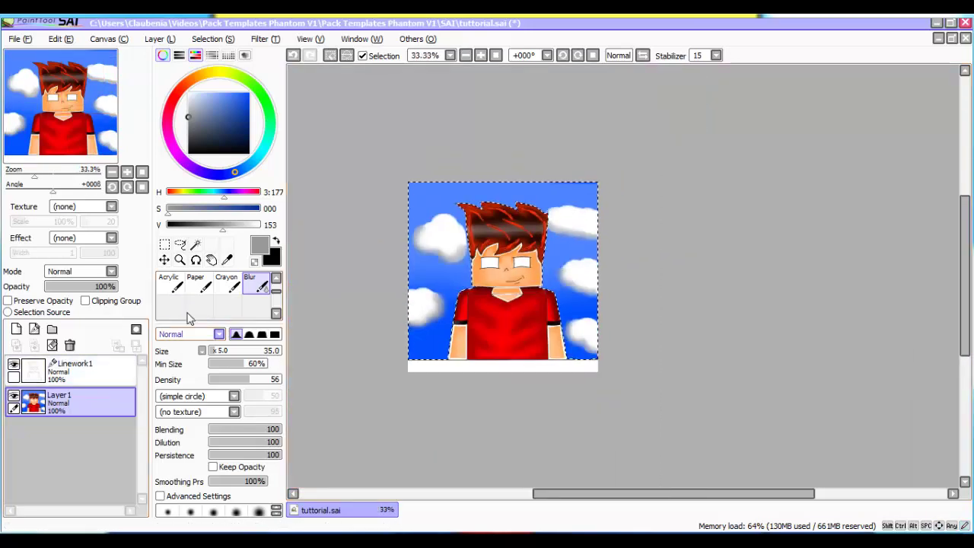
Stamp a round yellow sun in the upper-right corner of the sky with the Pen at size 120, saturation and value 255
scroll(205, 293, up, 2)
click(171, 282)
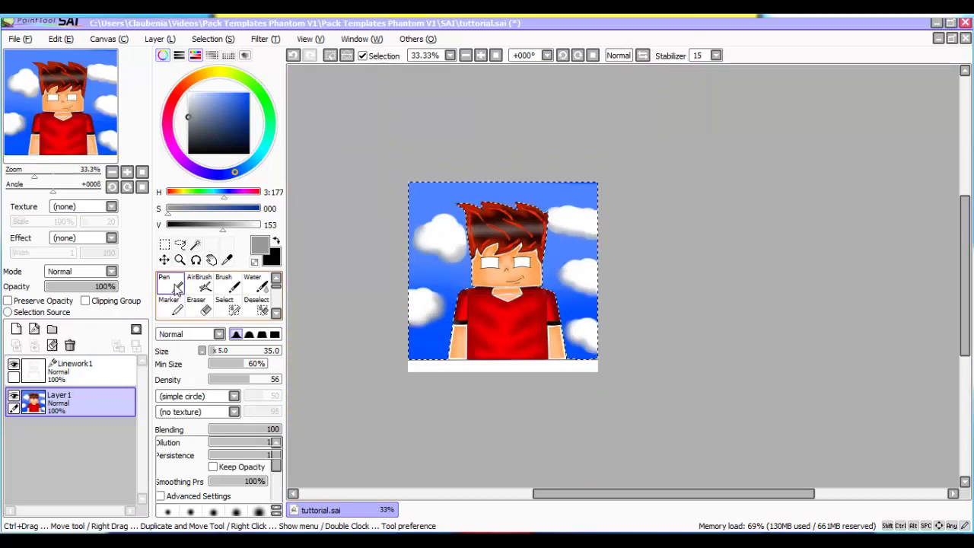
click(217, 74)
drag(247, 106, 261, 92)
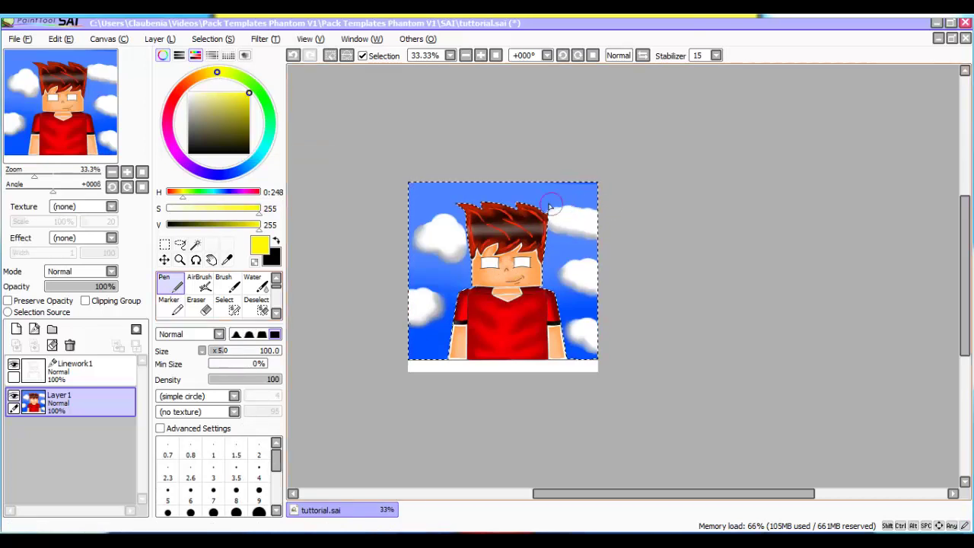
scroll(578, 199, up, 2)
key(bracketright)
key(bracketright)
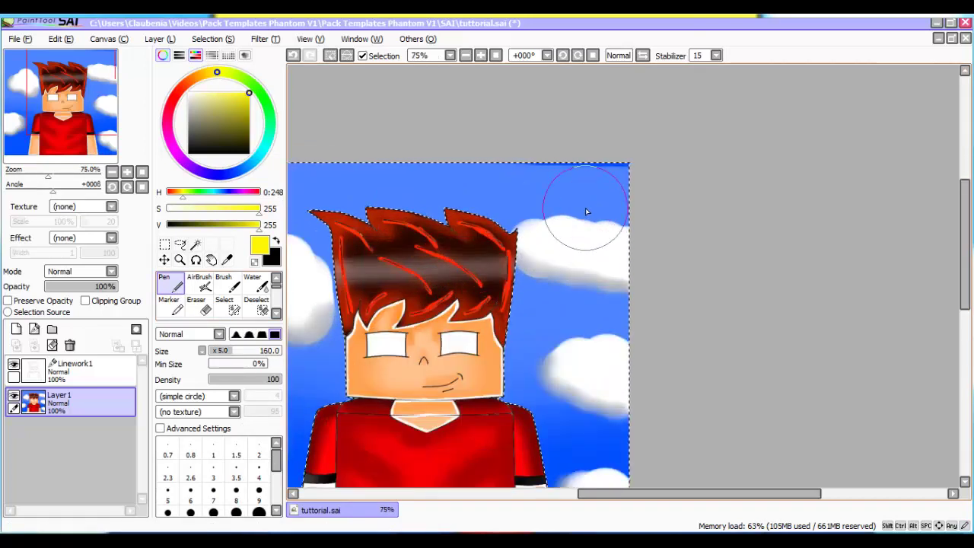
key(bracketleft)
key(bracketleft)
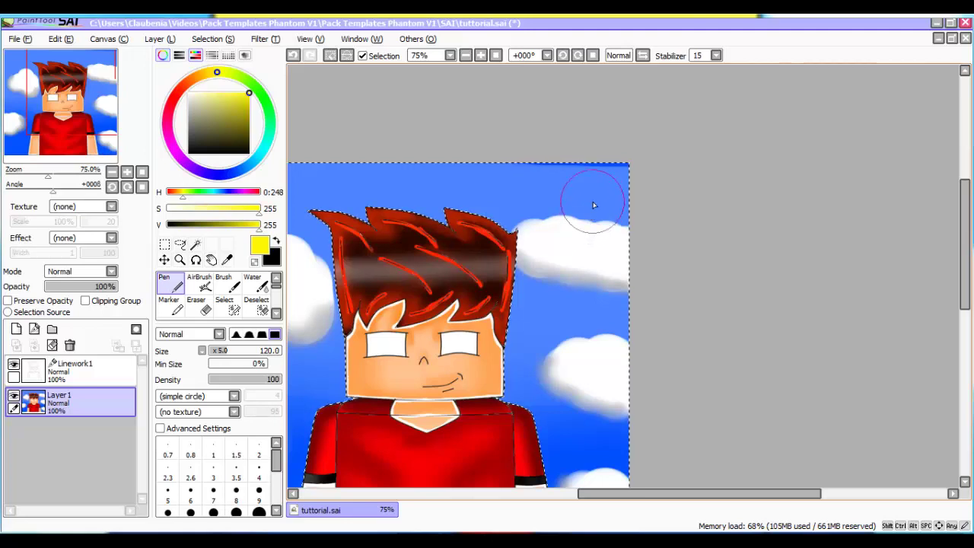
click(594, 205)
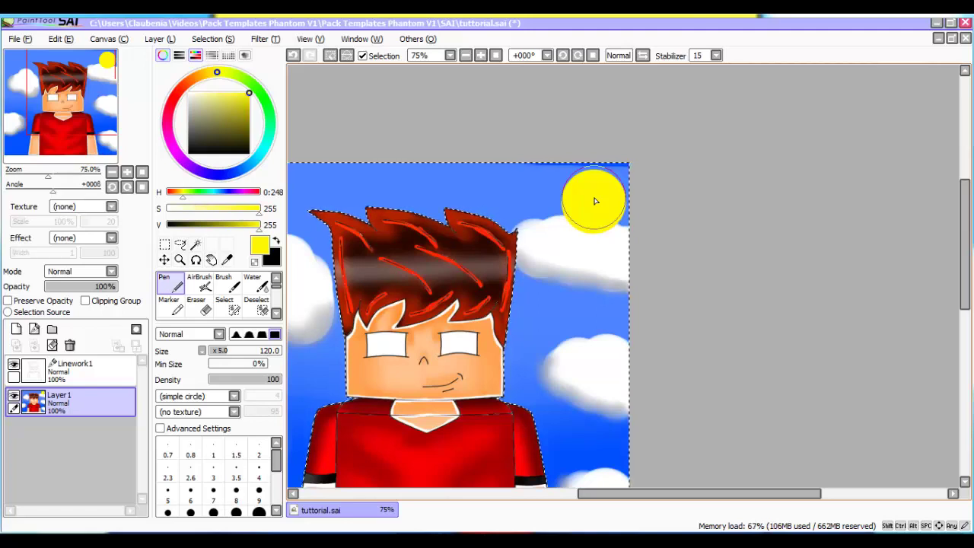
Airbrush dark yellow shading, value 104 at size 30, around the sun's lower edge and soften it with the Blur tool at size 35
click(202, 289)
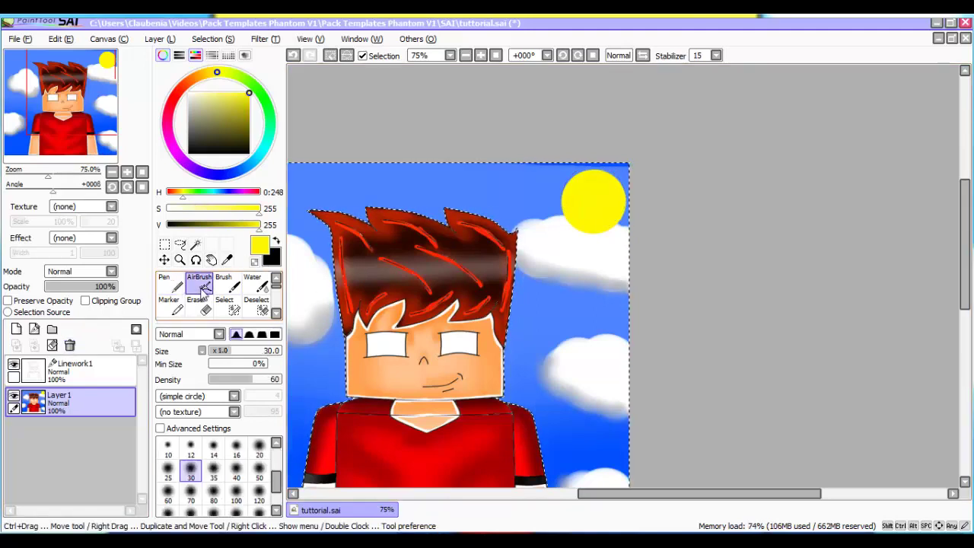
drag(216, 226, 206, 225)
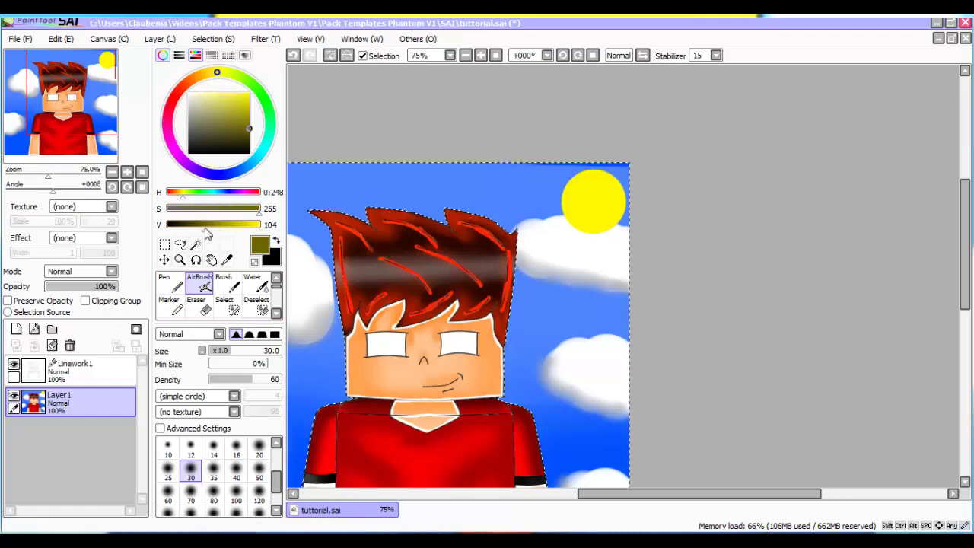
scroll(602, 222, up, 2)
drag(643, 179, 626, 226)
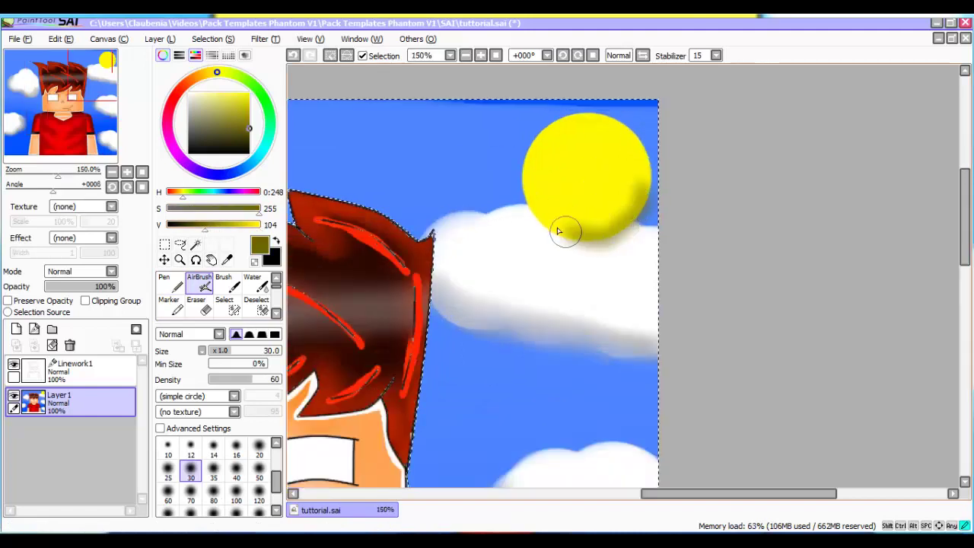
mouse_move(566, 233)
mouse_down()
mouse_move(521, 161)
mouse_move(530, 207)
mouse_move(571, 228)
mouse_move(627, 222)
mouse_move(647, 199)
mouse_up()
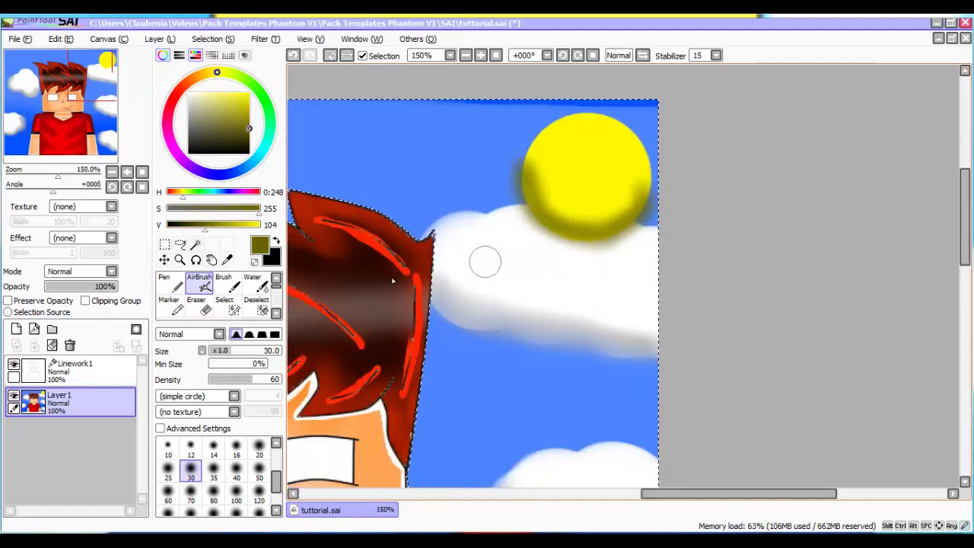
scroll(259, 305, down, 2)
click(251, 304)
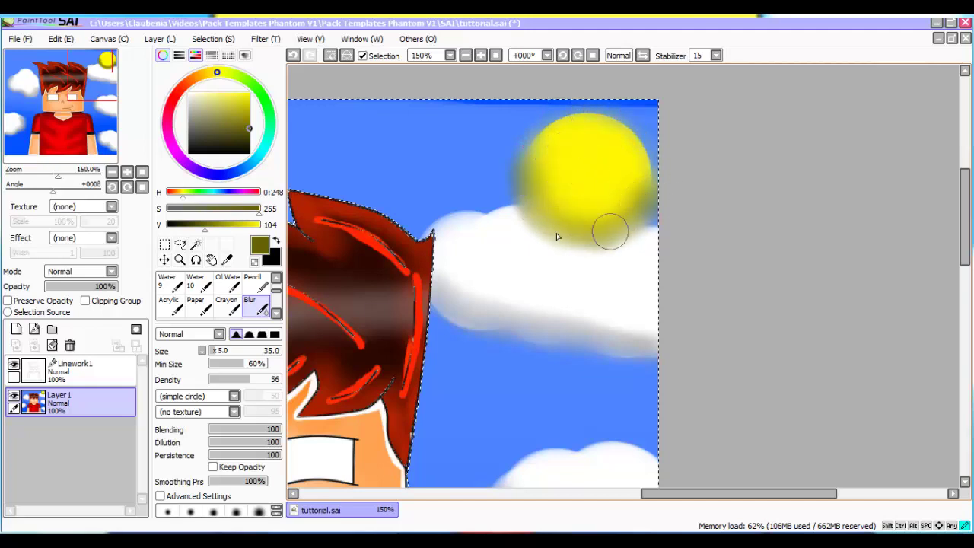
Airbrush bright yellow light below the sun across the upper-right cloud at size 30, with saturation and value 255
scroll(605, 192, down, 3)
scroll(217, 293, up, 2)
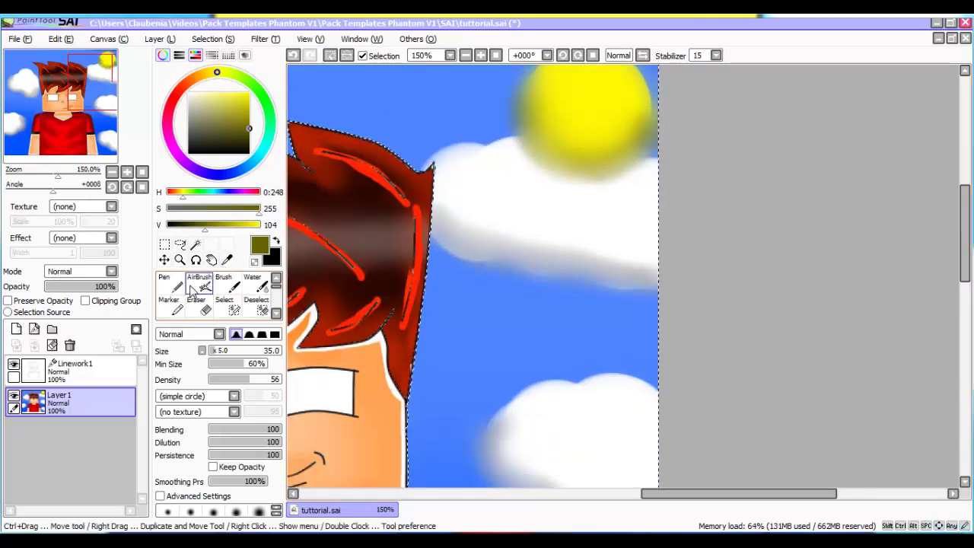
click(200, 283)
drag(544, 171, 571, 169)
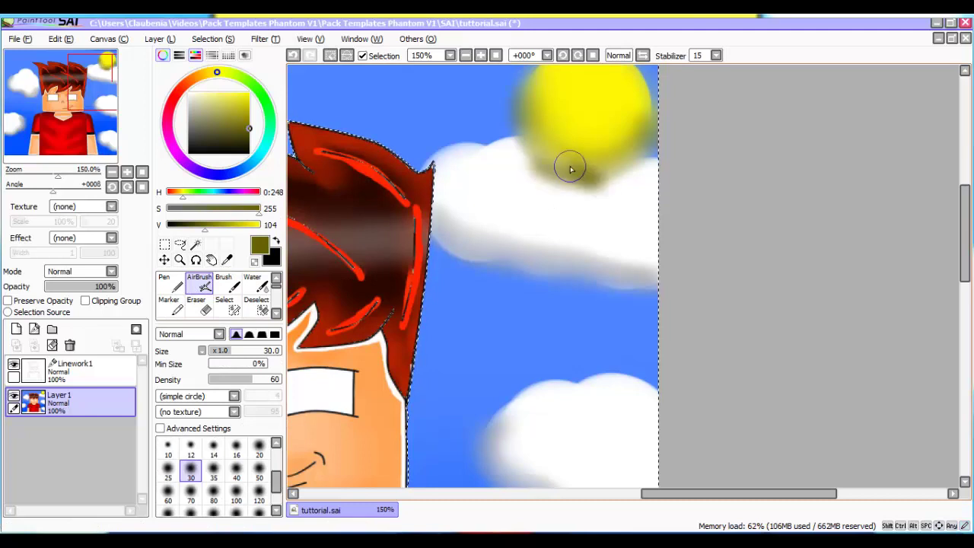
key(ctrl+z)
click(247, 100)
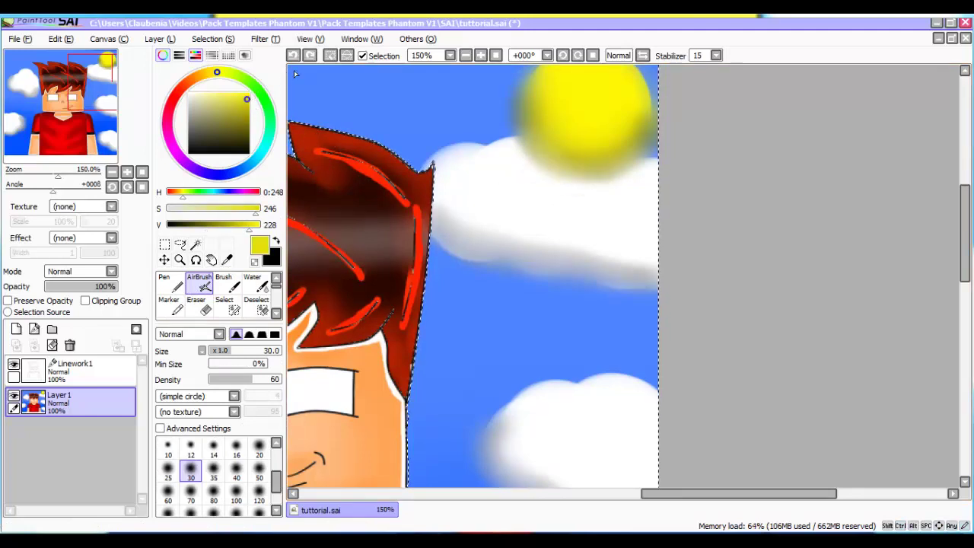
click(248, 93)
mouse_move(550, 162)
mouse_down()
mouse_move(575, 174)
mouse_move(512, 188)
mouse_move(593, 201)
mouse_move(548, 201)
mouse_move(528, 220)
mouse_move(605, 246)
mouse_move(527, 261)
mouse_move(590, 278)
mouse_move(533, 301)
mouse_up()
Blend the yellow light into the upper-right cloud with the Blur tool at size 35
scroll(272, 320, down, 3)
click(252, 305)
drag(507, 203, 554, 189)
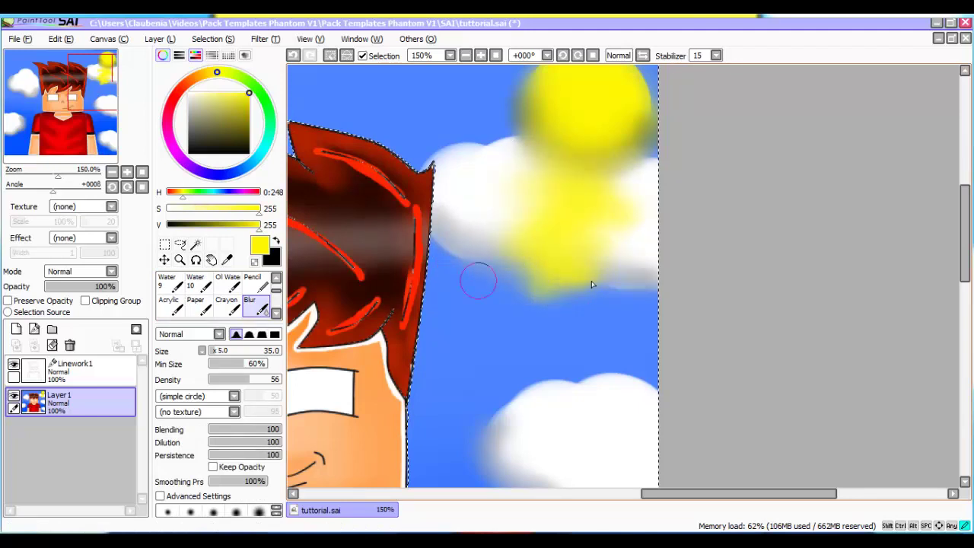
scroll(614, 224, down, 4)
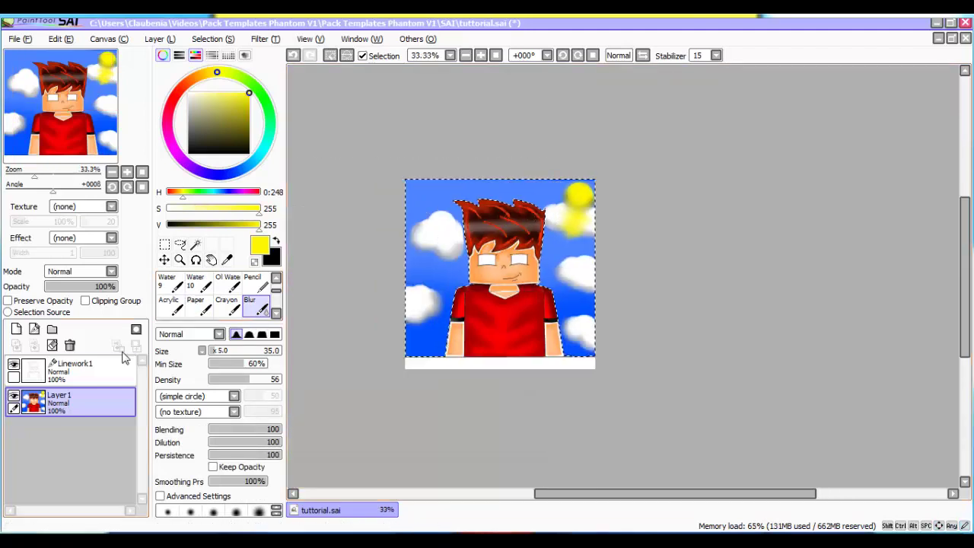
Select the insides of both eyes on the Linework1 layer with the Magic Wand
click(74, 365)
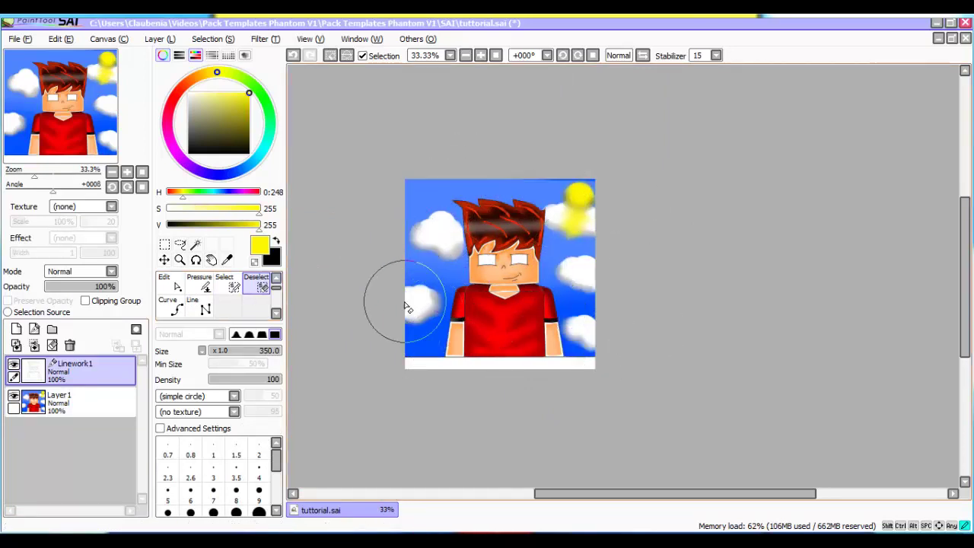
click(195, 244)
scroll(458, 288, up, 2)
click(508, 242)
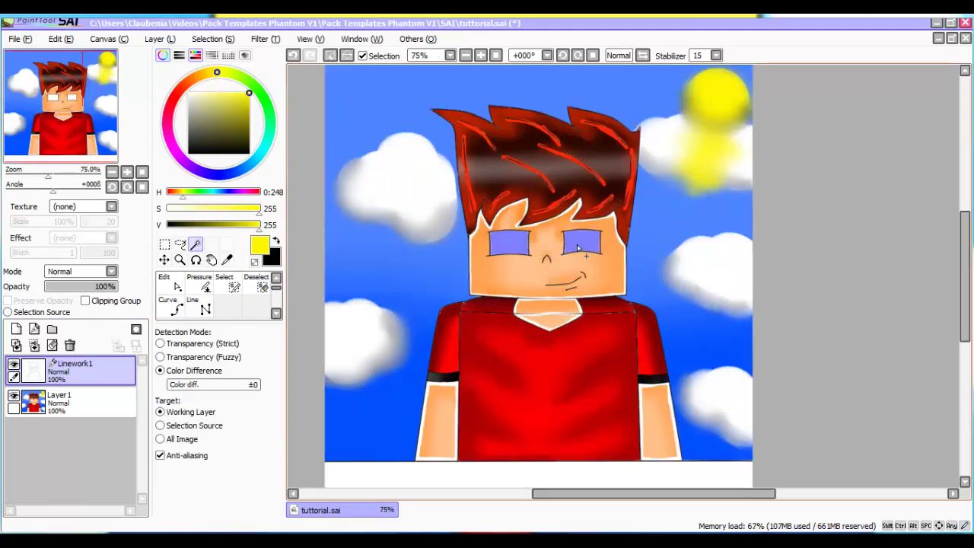
Stamp a bright green iris in each eye on Layer1 with the Pen at size 35, saturation and value 255
click(61, 404)
click(169, 283)
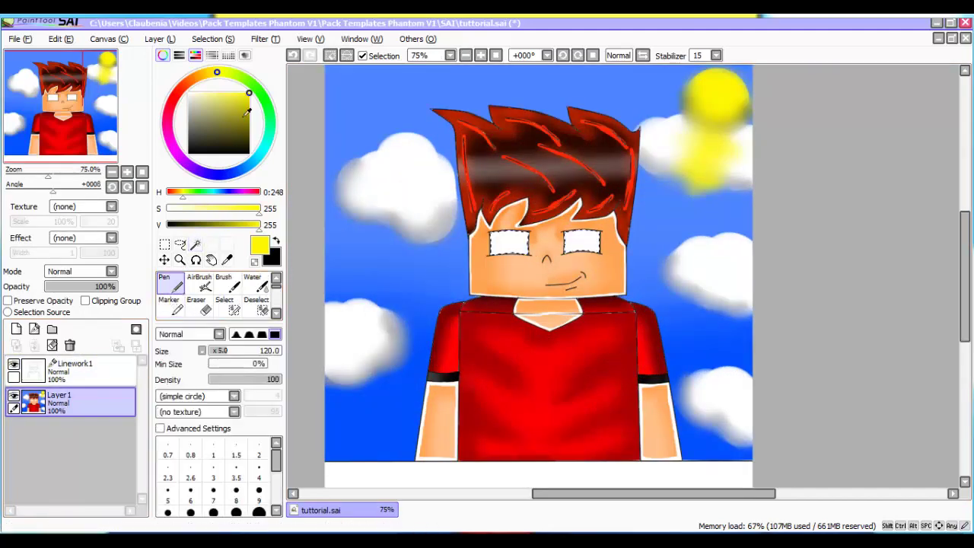
drag(247, 113, 167, 171)
scroll(501, 238, up, 4)
key(bracketleft)
key(bracketleft)
key(bracketleft)
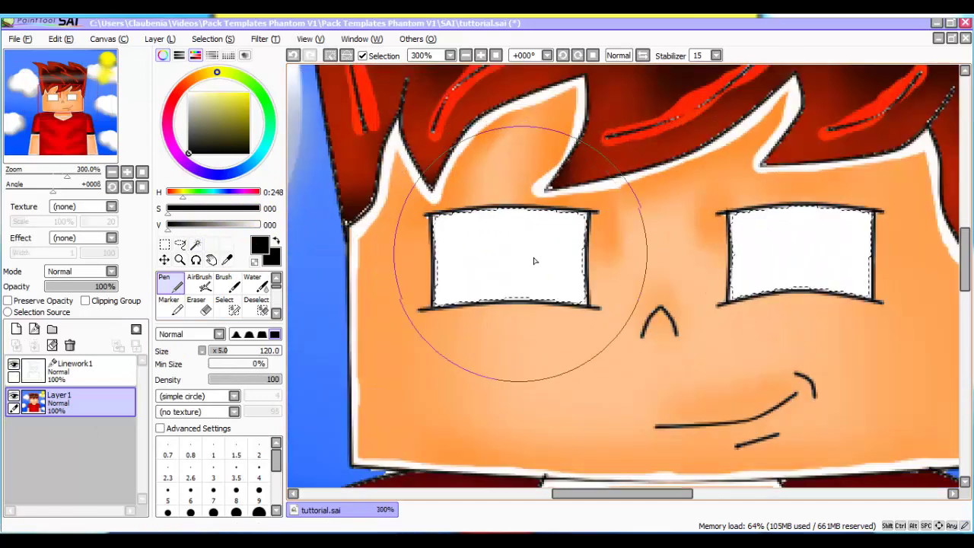
key(bracketleft)
key(bracketleft)
key(bracketleft)
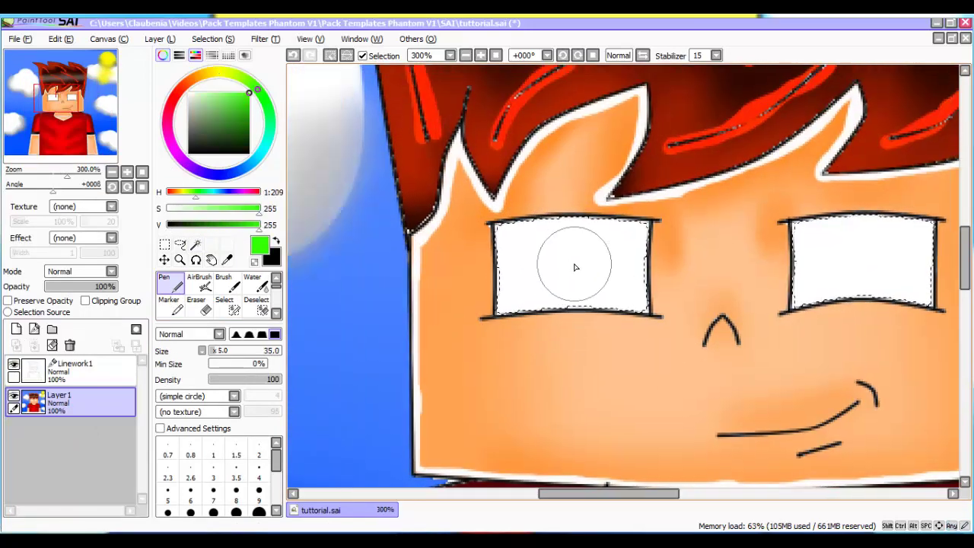
click(575, 265)
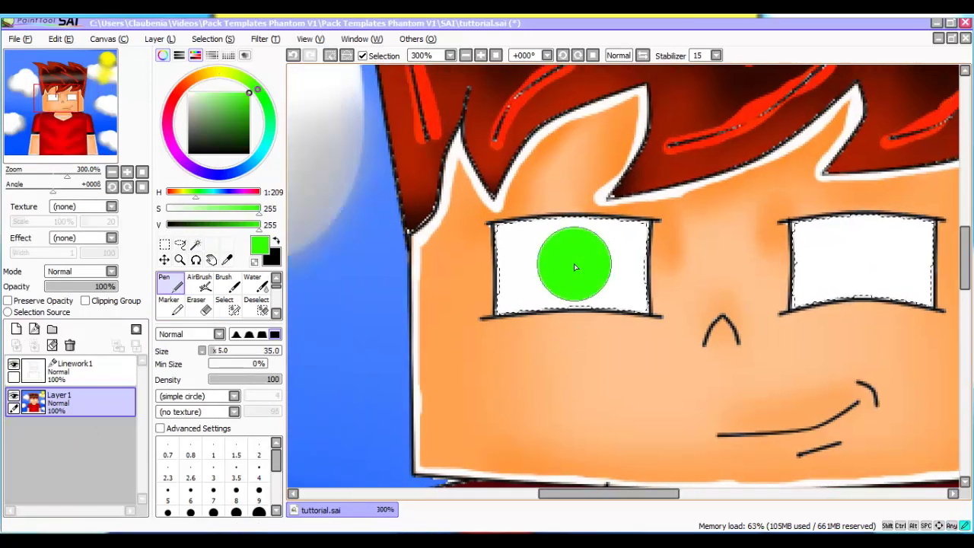
click(875, 258)
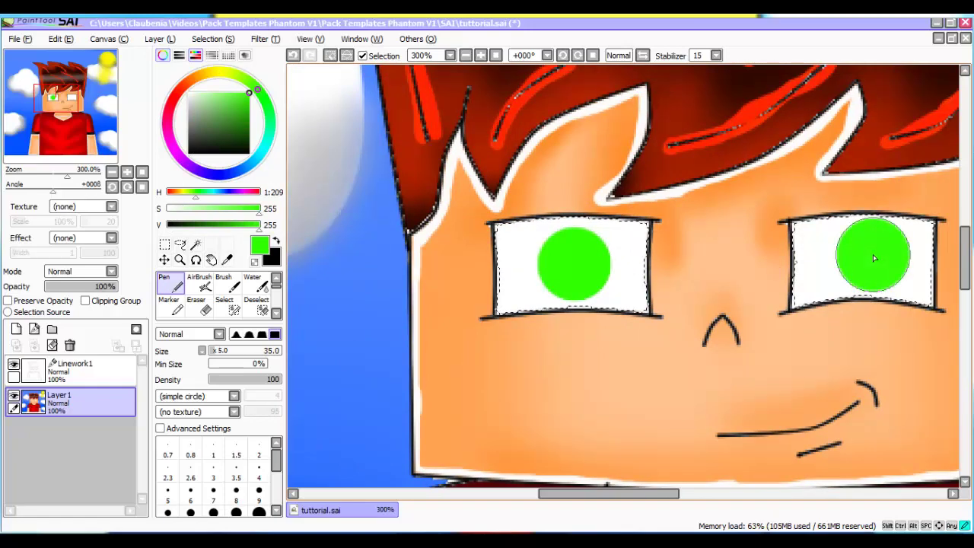
Stamp a black pupil inside each green iris on Layer1 with the Pen at size 16 and value 0
drag(202, 131, 188, 155)
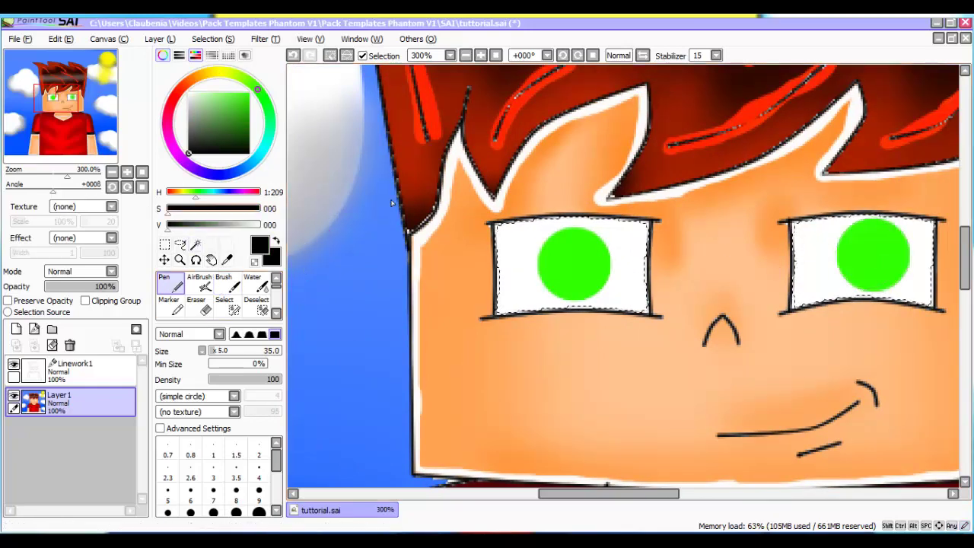
key(bracketleft)
key(bracketleft)
key(bracketleft)
key(bracketleft)
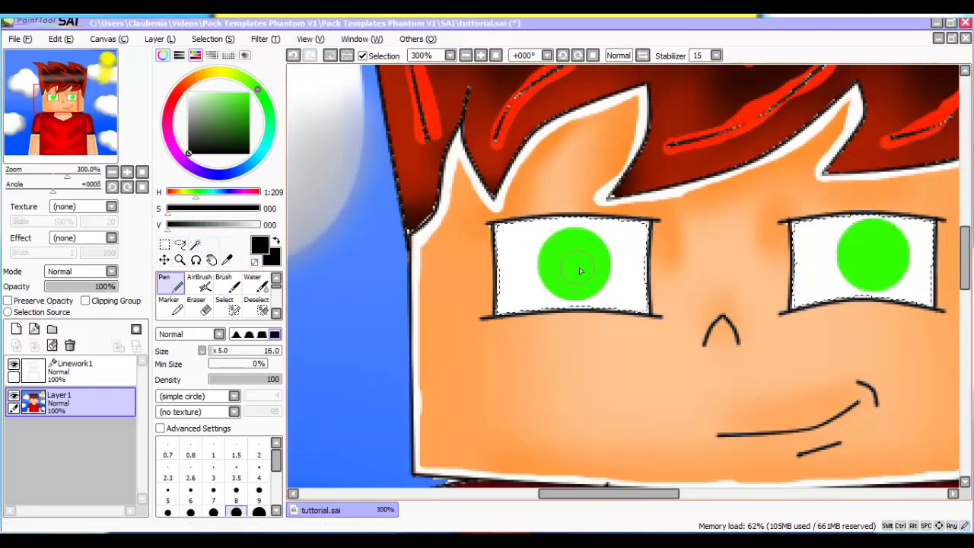
click(580, 266)
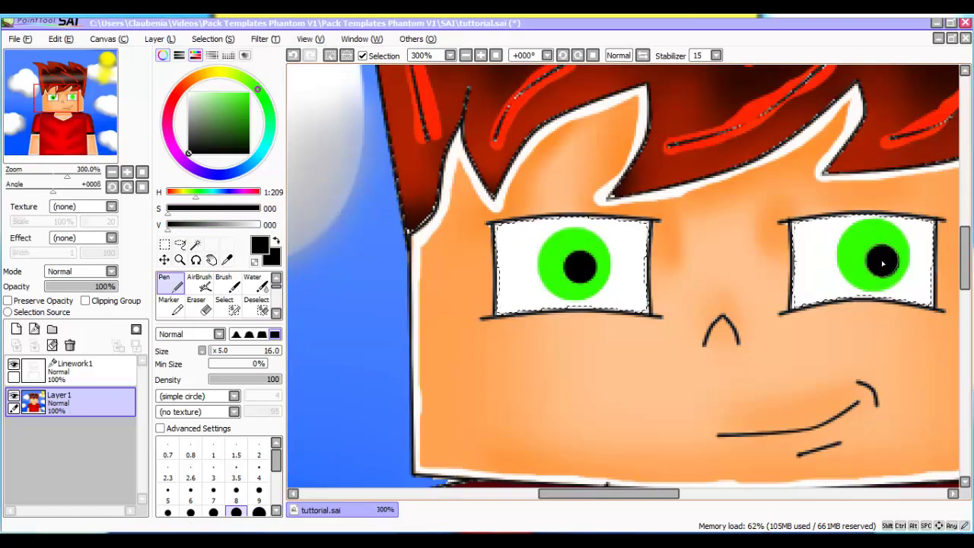
Undo both pupils and stamp them again at size 16, closer to the centre of each iris
scroll(622, 330, down, 4)
scroll(655, 320, up, 3)
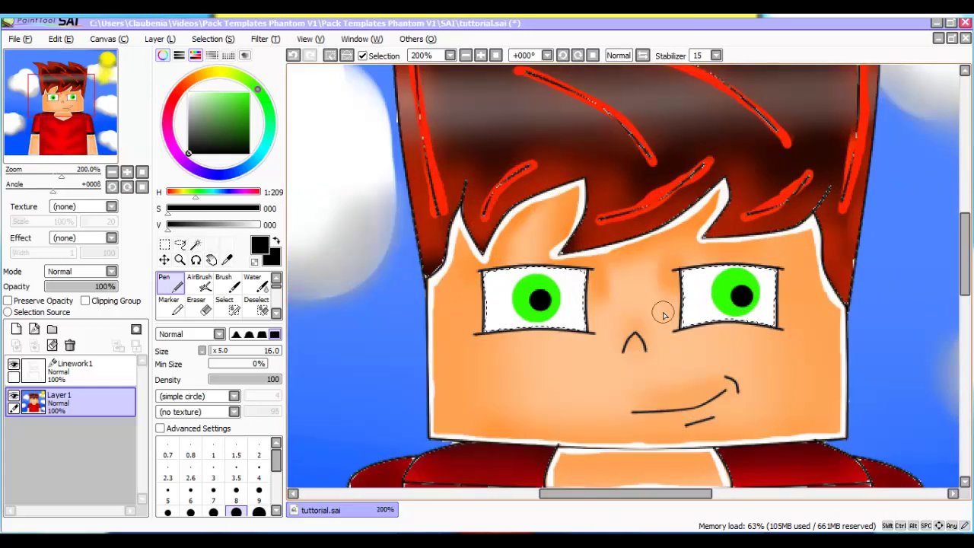
key(ctrl+z)
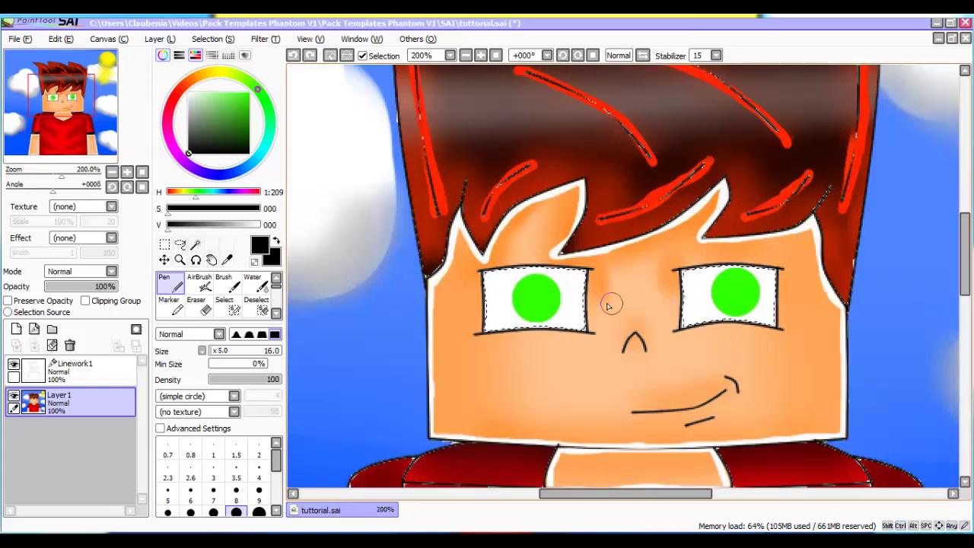
scroll(610, 305, up, 1)
click(509, 302)
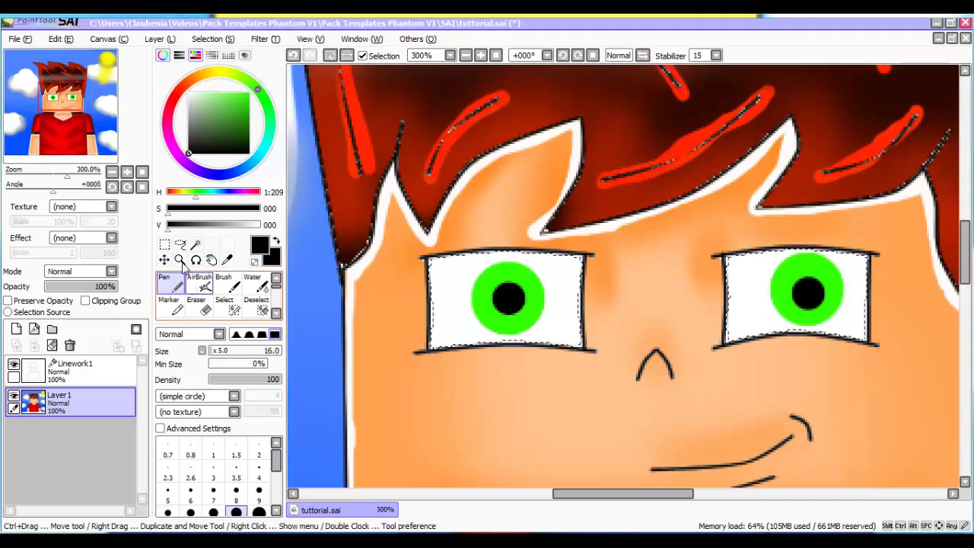
Stamp white highlights over the left eye's pupil with the Pen, a larger one at size 14 and two smaller ones at size 10
click(194, 110)
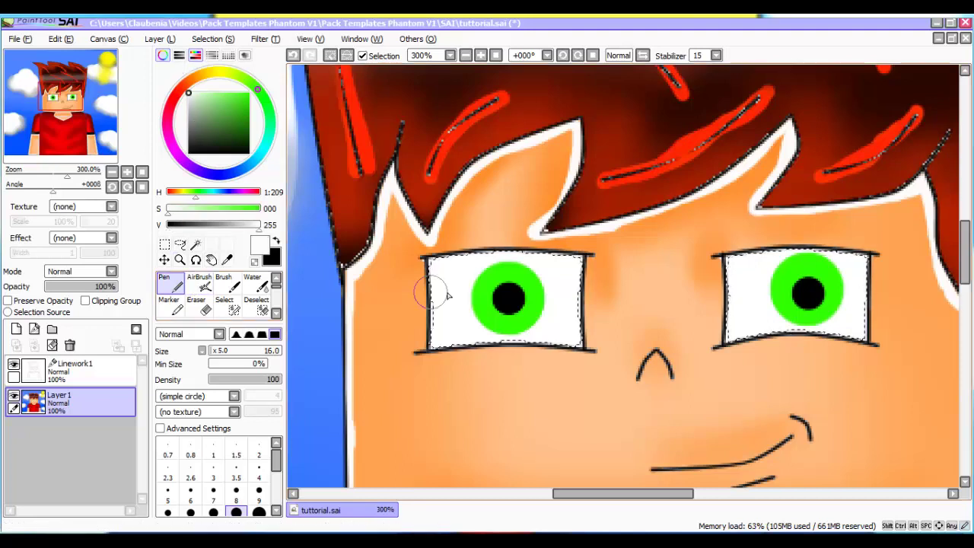
scroll(503, 300, up, 1)
key(bracketleft)
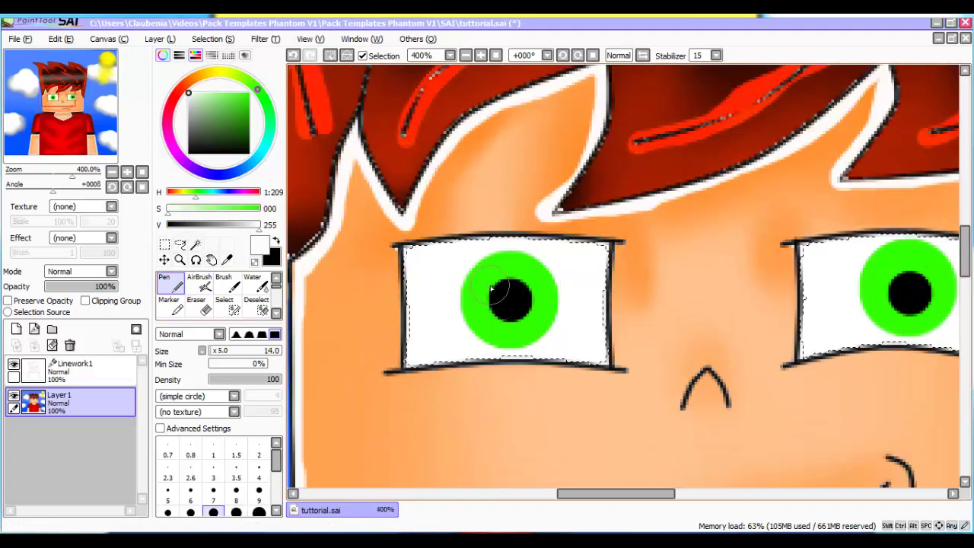
key(bracketleft)
key(bracketleft)
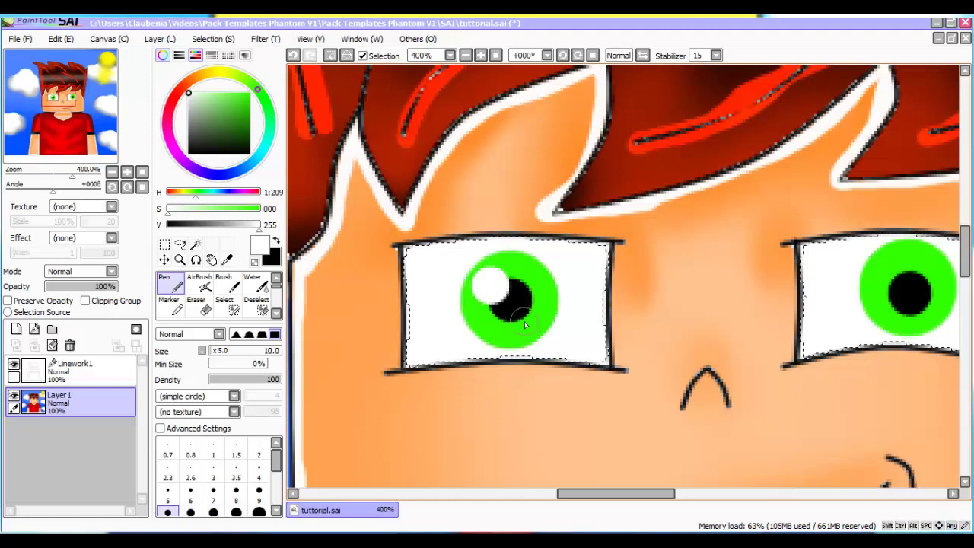
click(534, 278)
Stamp three white highlights around the right eye's pupil, at size 10 on its upper left, 12 below and 14 on its right
key(Right)
key(Right)
key(Right)
key(Right)
key(Right)
key(Right)
key(Right)
key(Right)
key(Right)
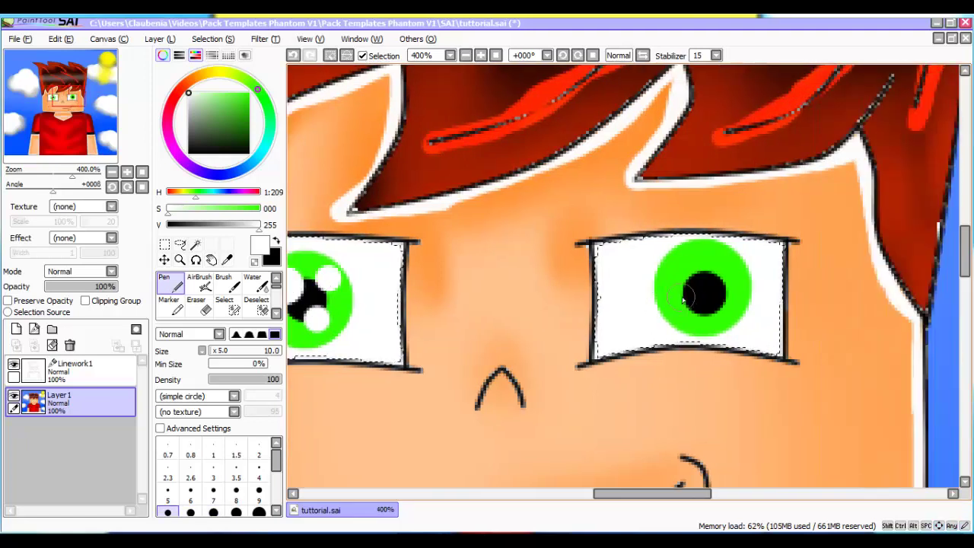
click(690, 276)
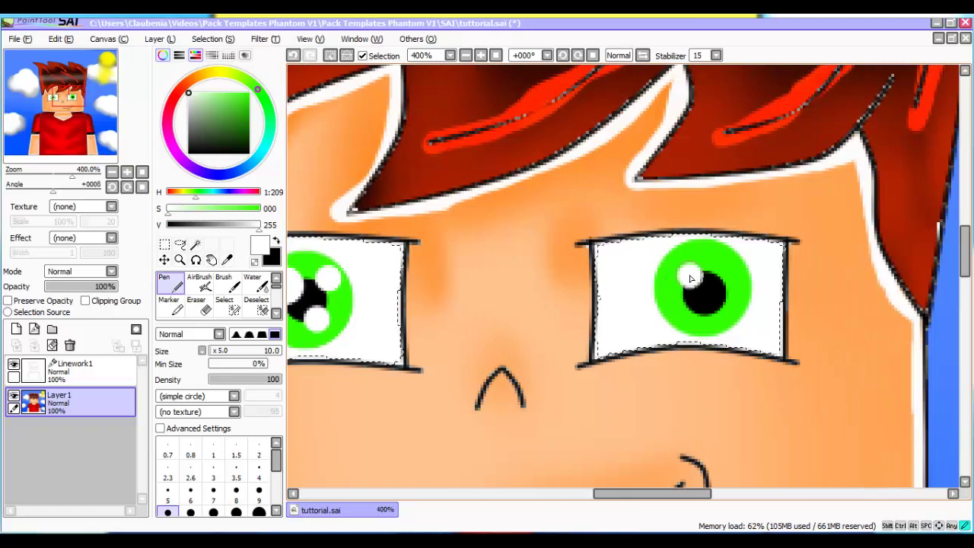
key(bracketright)
click(698, 320)
key(bracketright)
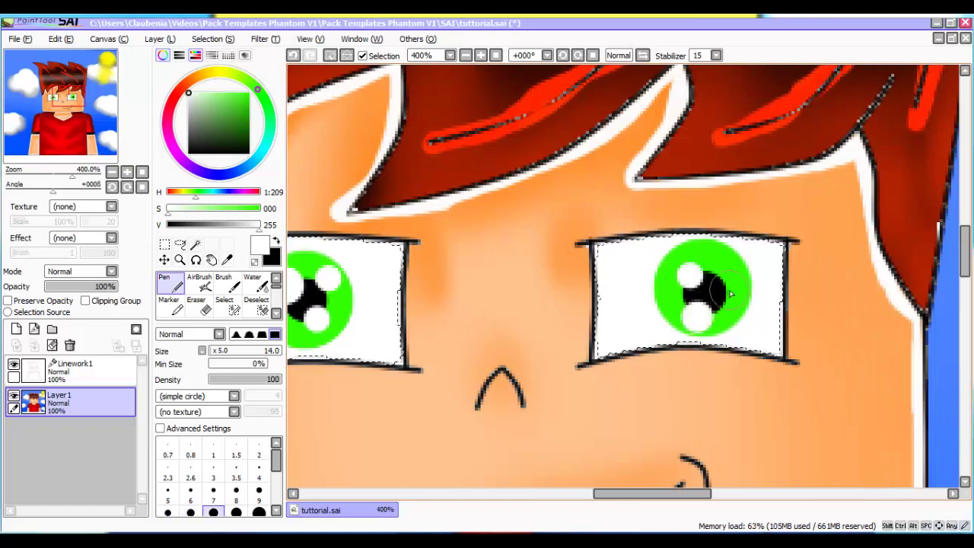
click(732, 292)
scroll(733, 293, down, 4)
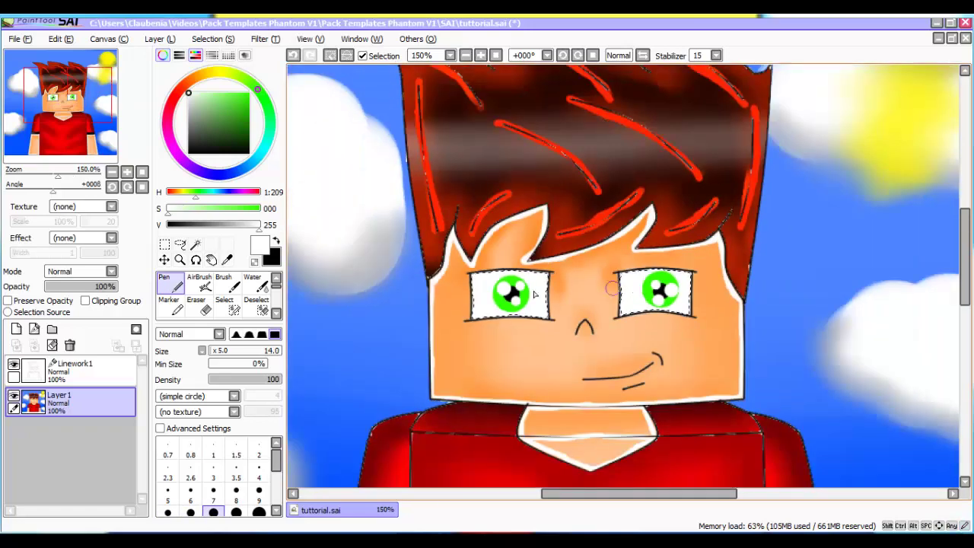
scroll(244, 301, down, 2)
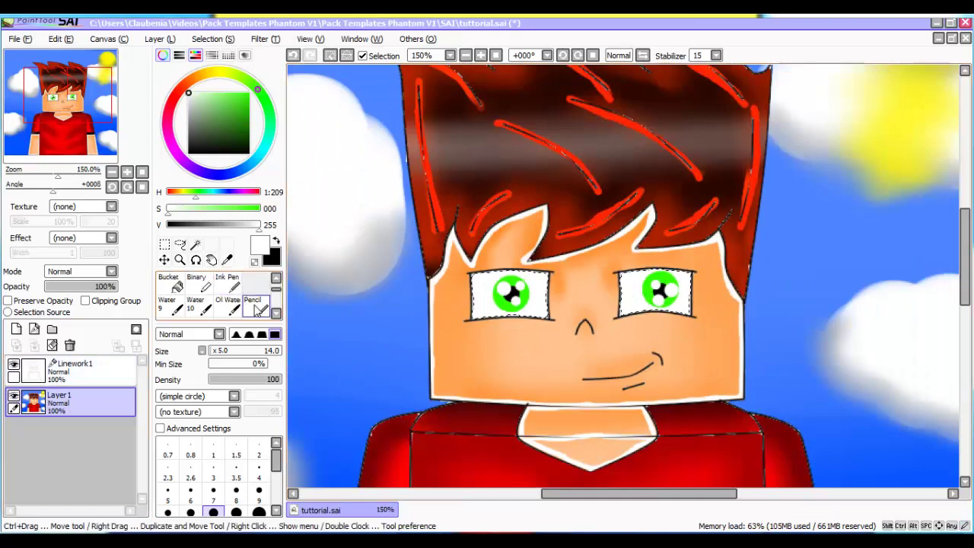
click(259, 306)
scroll(259, 304, down, 1)
click(250, 304)
scroll(508, 295, up, 4)
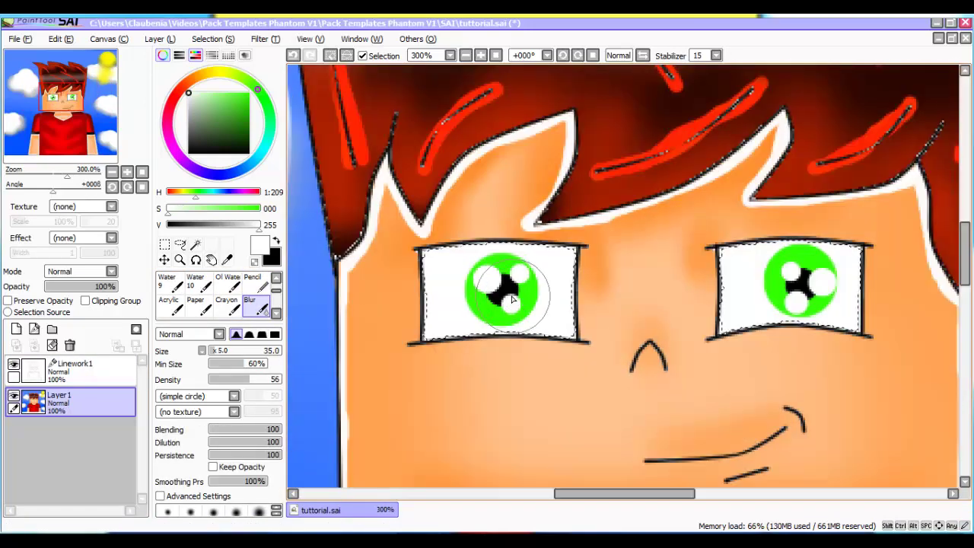
scroll(508, 295, up, 1)
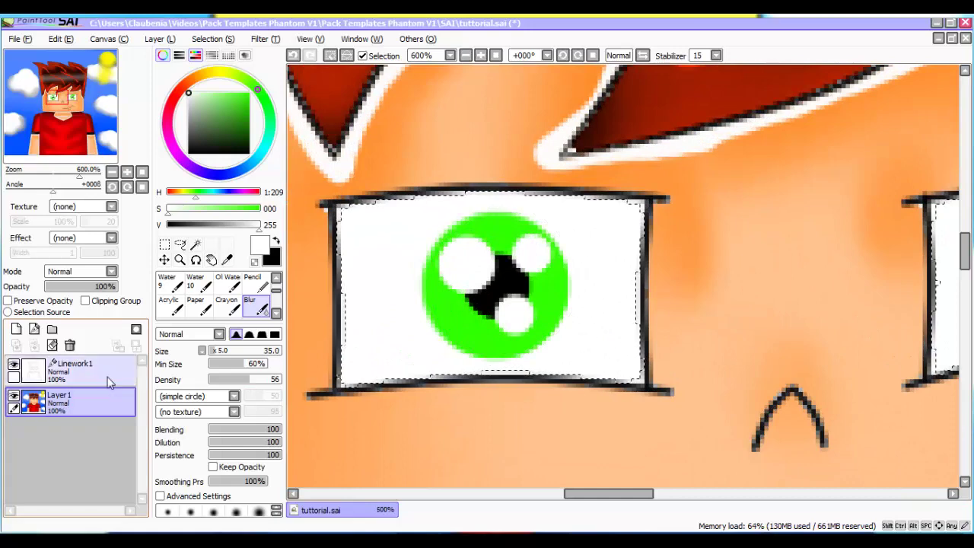
Draw a thin white ring just inside the edge of the left iris with the Pen at size 2
scroll(220, 297, up, 3)
click(169, 285)
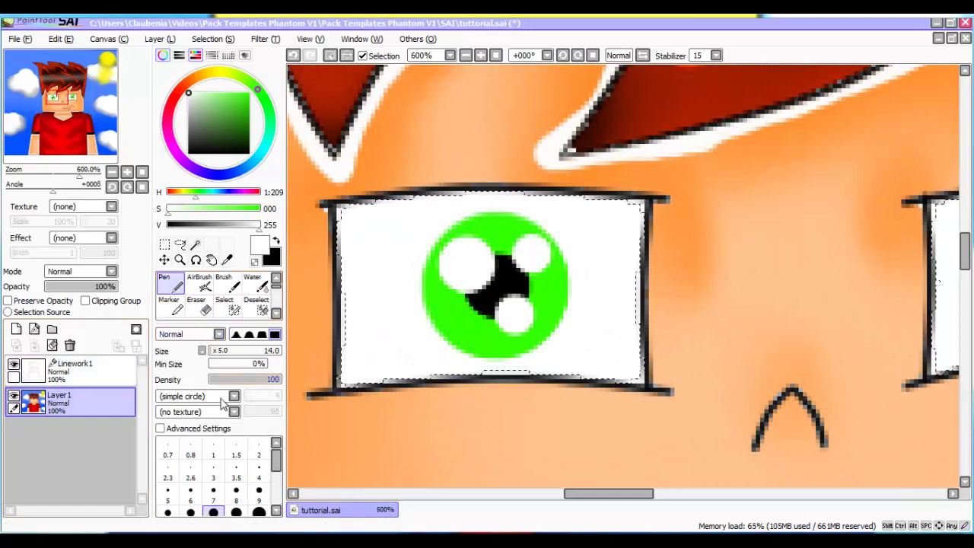
click(257, 457)
scroll(446, 300, up, 4)
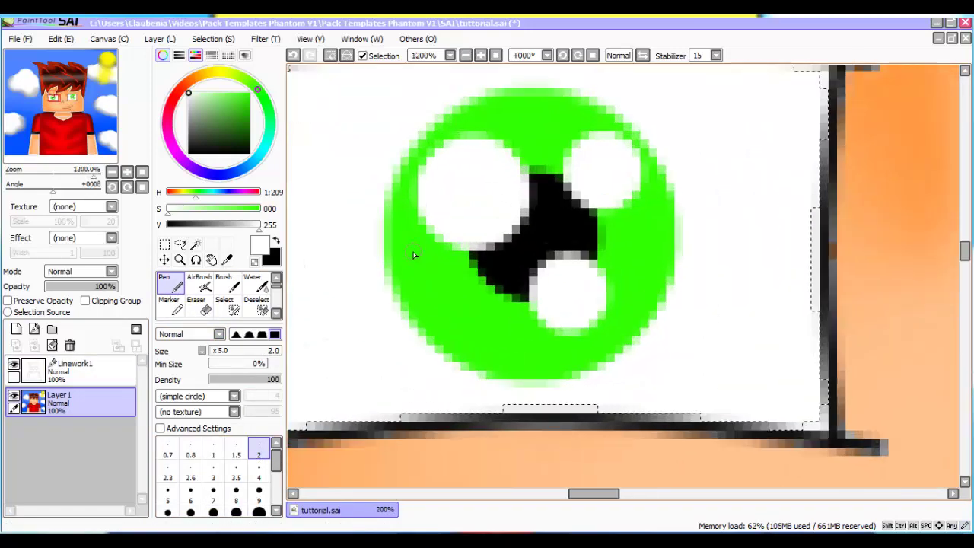
mouse_move(521, 362)
mouse_down()
mouse_move(546, 360)
mouse_move(618, 327)
mouse_up()
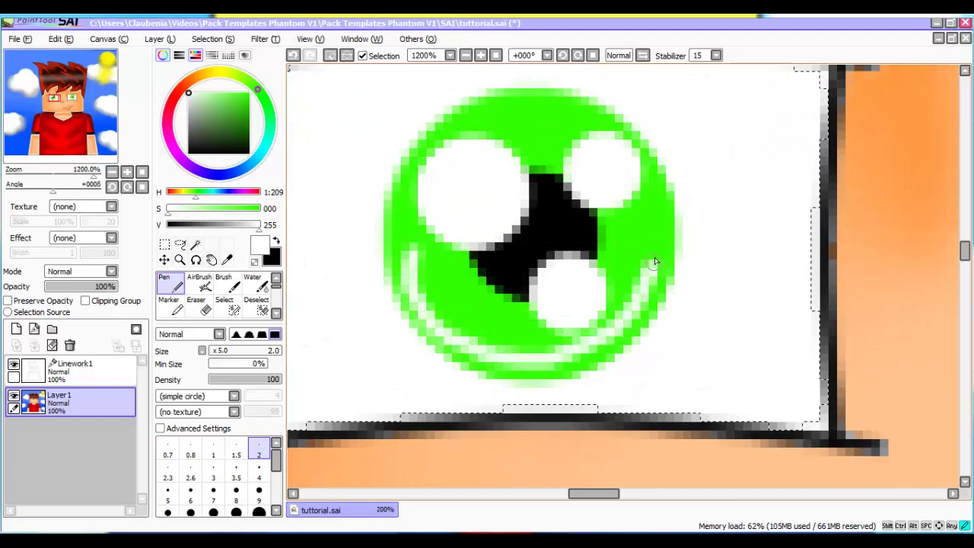
mouse_move(579, 122)
mouse_down()
mouse_move(501, 127)
mouse_move(443, 157)
mouse_move(423, 203)
mouse_move(416, 268)
mouse_move(461, 307)
mouse_up()
scroll(598, 279, down, 1)
scroll(567, 264, down, 1)
Draw a matching thin white ring inside the right iris with an upper and a lower arc at size 2
key(Right)
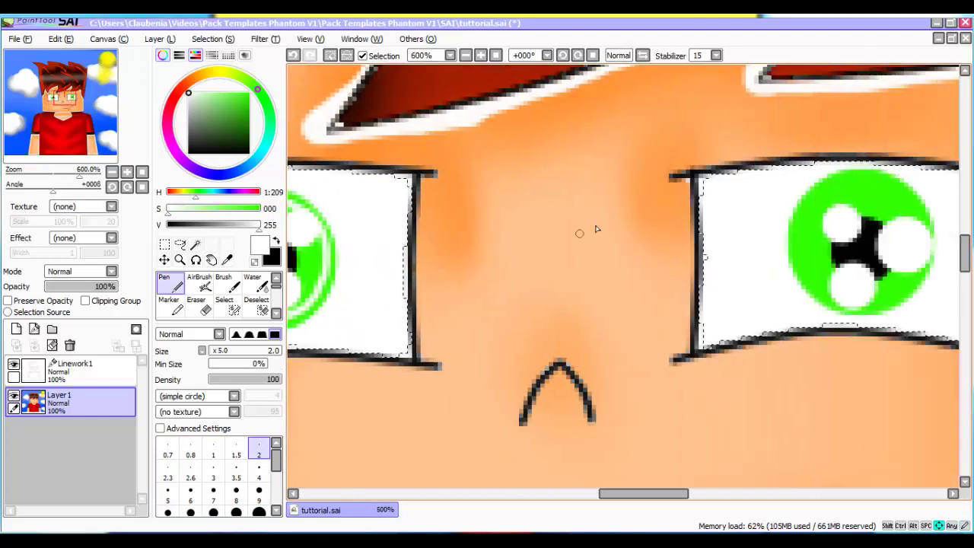
scroll(729, 204, up, 3)
mouse_move(868, 233)
mouse_down()
mouse_move(763, 158)
mouse_move(712, 147)
mouse_move(662, 159)
mouse_move(601, 201)
mouse_move(572, 257)
mouse_move(556, 334)
mouse_move(564, 403)
mouse_up()
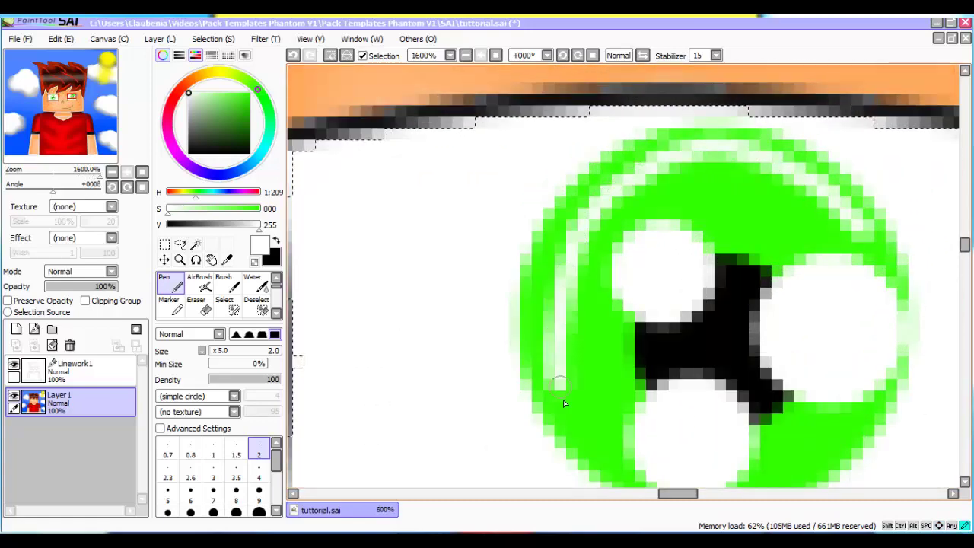
key(Down)
key(Right)
mouse_move(714, 454)
mouse_down()
mouse_move(807, 413)
mouse_move(863, 333)
mouse_up()
scroll(784, 305, down, 5)
scroll(785, 305, down, 3)
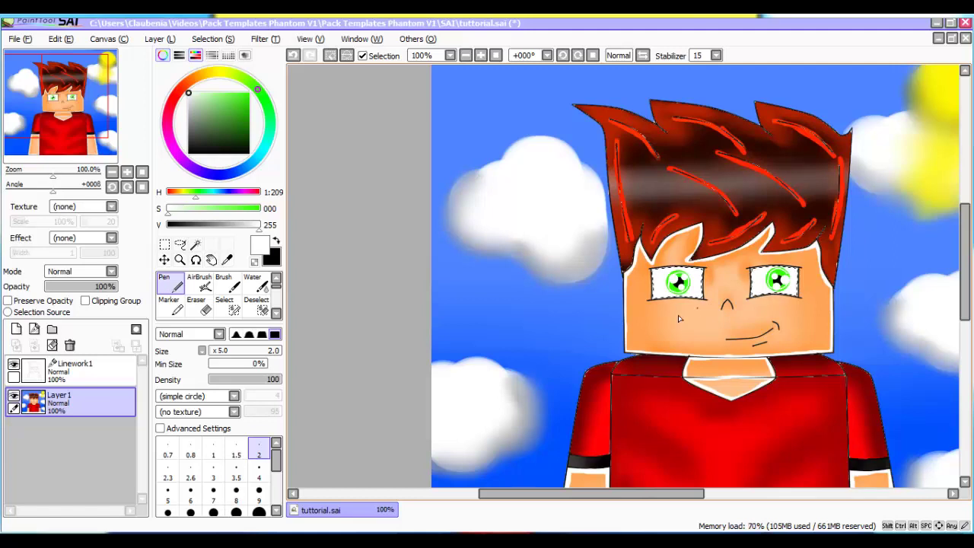
Select the insides of both eyes again on the Linework1 layer with the Magic Wand
scroll(733, 338, down, 3)
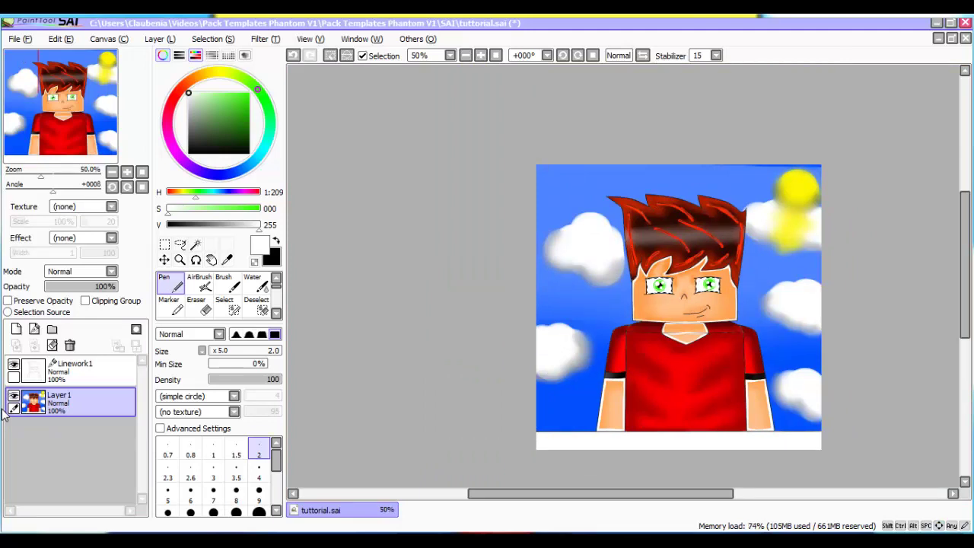
click(73, 368)
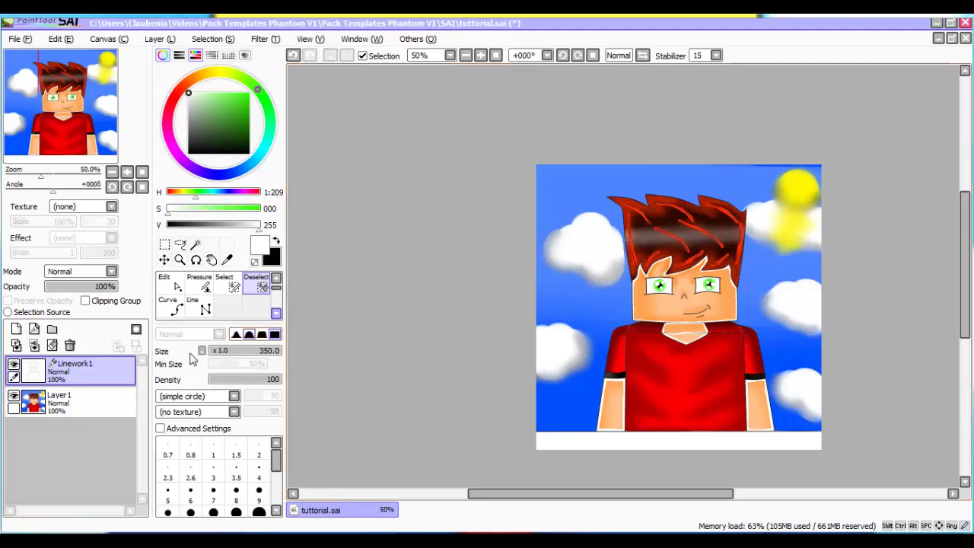
click(195, 245)
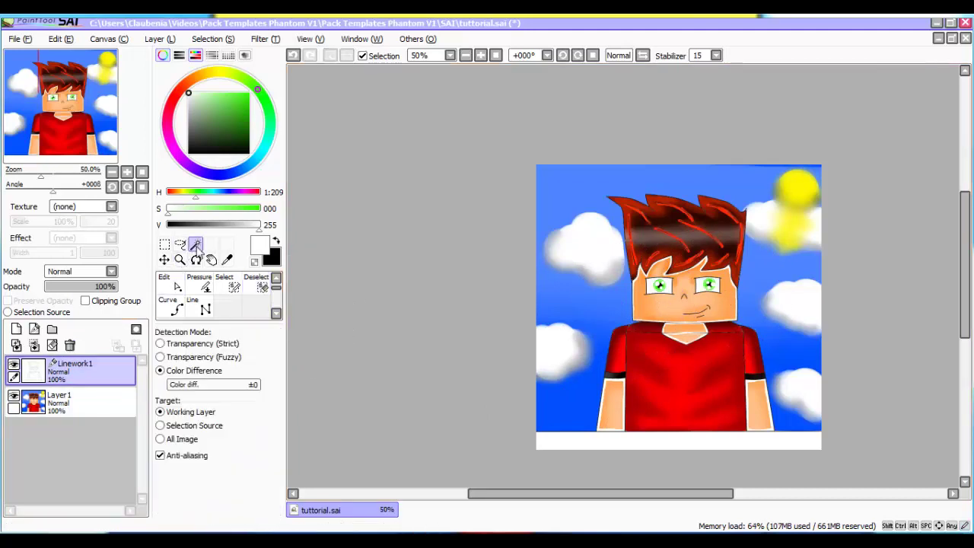
scroll(661, 286, up, 2)
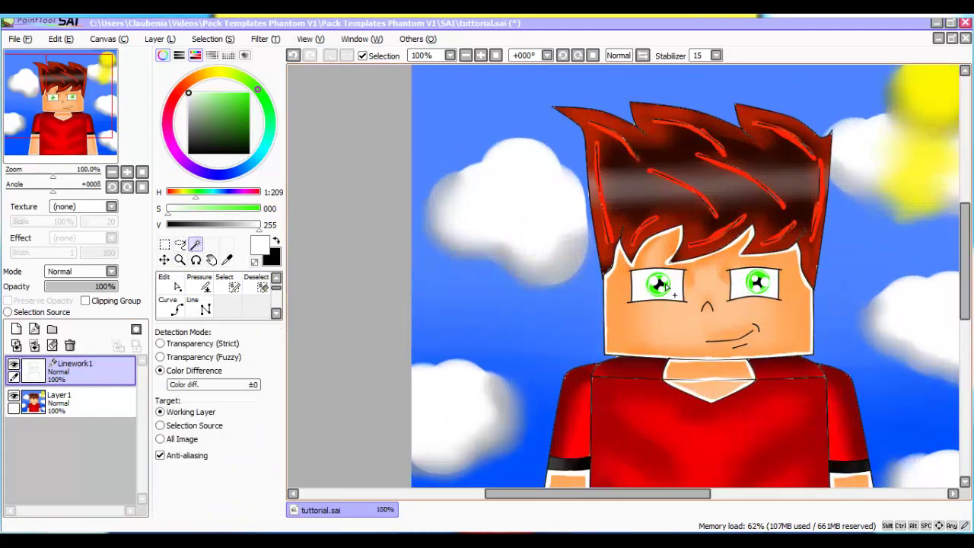
click(678, 292)
click(749, 285)
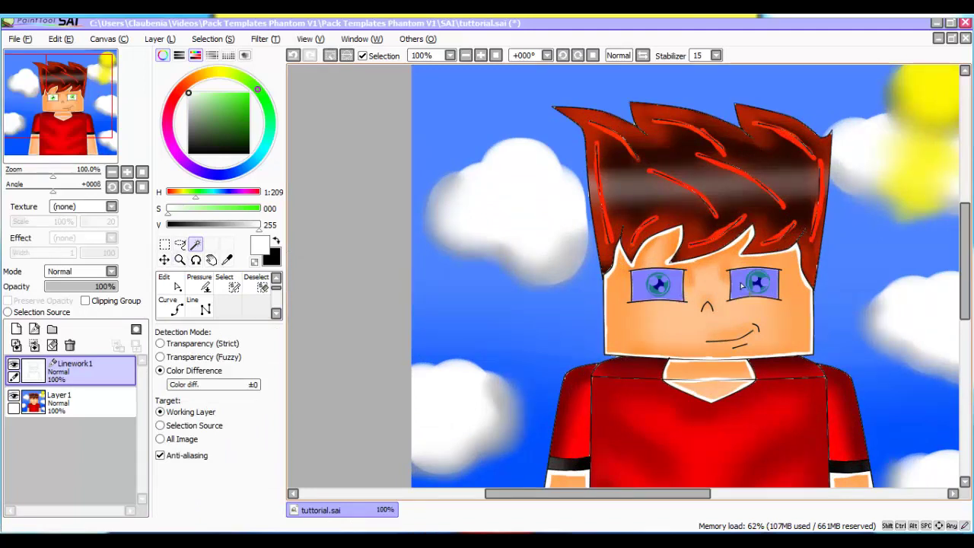
Airbrush light grey shading along the upper part of the left eye on Layer1 at size 30, with saturation 0 and value 201
click(86, 408)
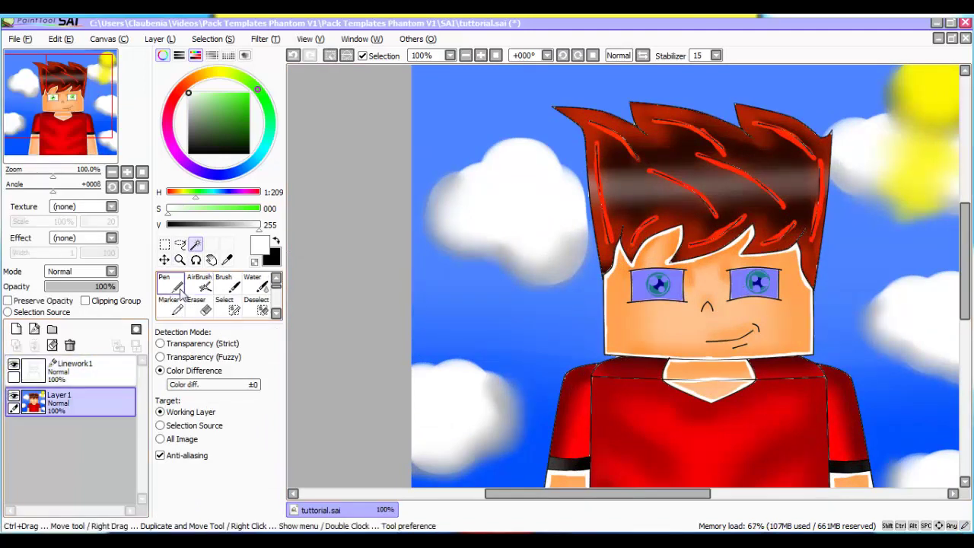
click(201, 283)
click(196, 102)
click(188, 105)
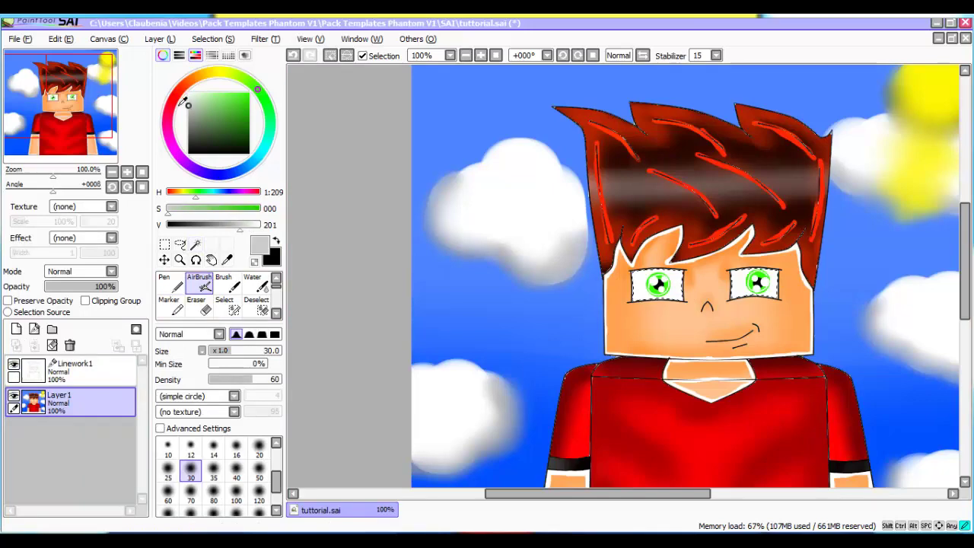
scroll(761, 228, up, 5)
mouse_move(795, 207)
mouse_down()
mouse_move(808, 280)
mouse_move(801, 229)
mouse_move(788, 215)
mouse_move(671, 187)
mouse_move(599, 189)
mouse_move(564, 267)
mouse_move(586, 237)
mouse_move(603, 238)
mouse_move(578, 225)
mouse_move(584, 211)
mouse_move(767, 199)
mouse_up()
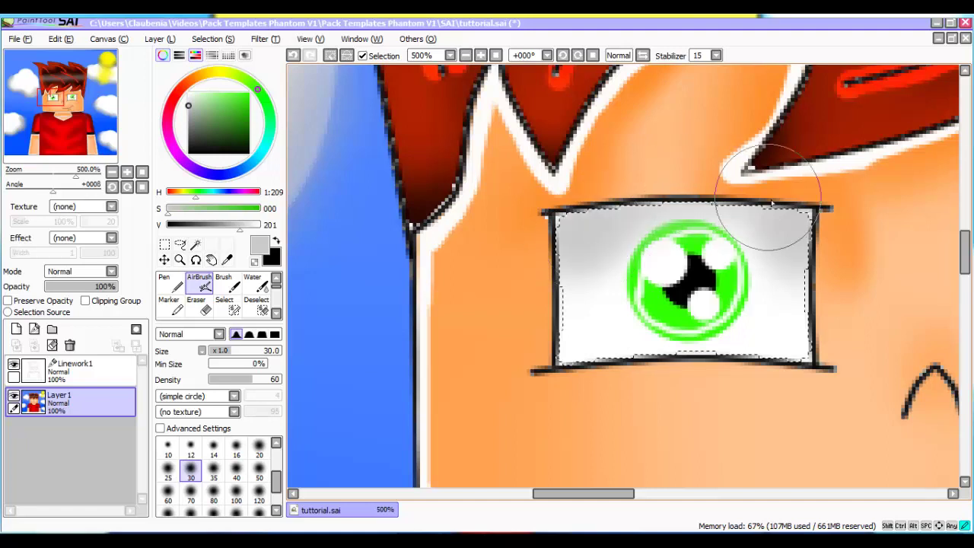
Airbrush the same light grey shading along the upper part of the right eye
key(Right)
key(Right)
key(Right)
key(Right)
key(Right)
key(Right)
key(Right)
key(Right)
key(Right)
key(Right)
key(Right)
key(Right)
key(Right)
key(Right)
key(Right)
key(Right)
key(Right)
key(Right)
key(Right)
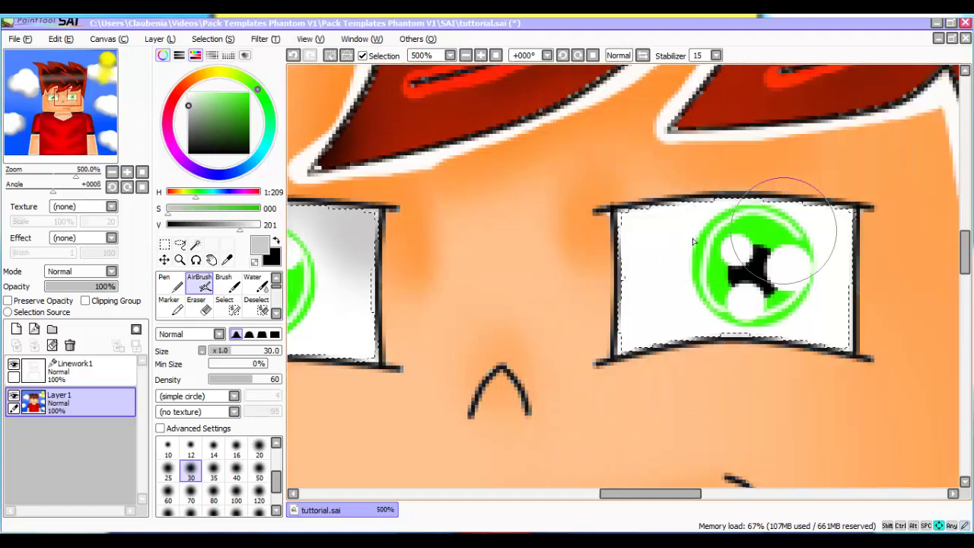
mouse_move(692, 242)
mouse_down()
mouse_move(644, 226)
mouse_move(674, 230)
mouse_move(604, 226)
mouse_move(790, 147)
mouse_move(835, 174)
mouse_move(862, 239)
mouse_move(827, 175)
mouse_up()
Blend the grey shading in the white of the right eye with the Blur tool at size 35
scroll(248, 308, down, 2)
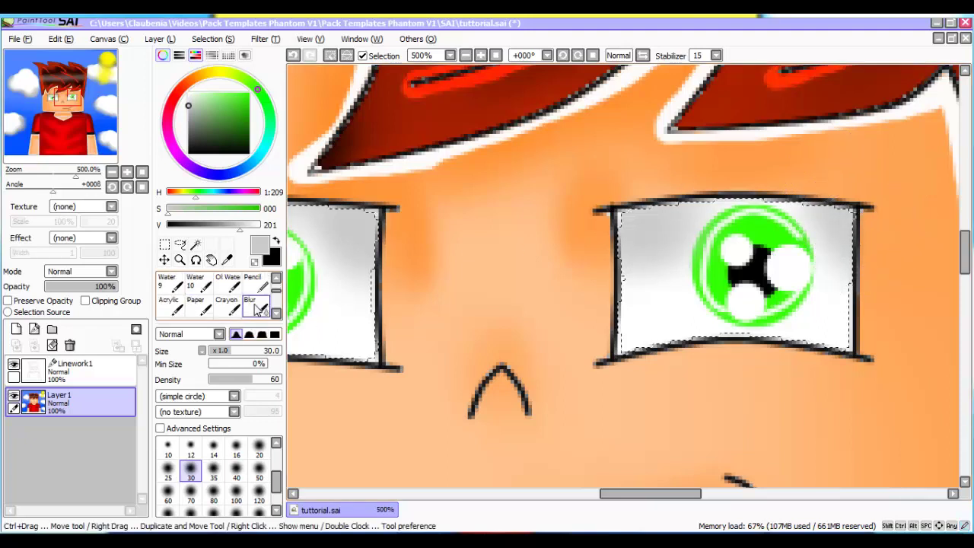
click(251, 305)
drag(627, 270, 630, 266)
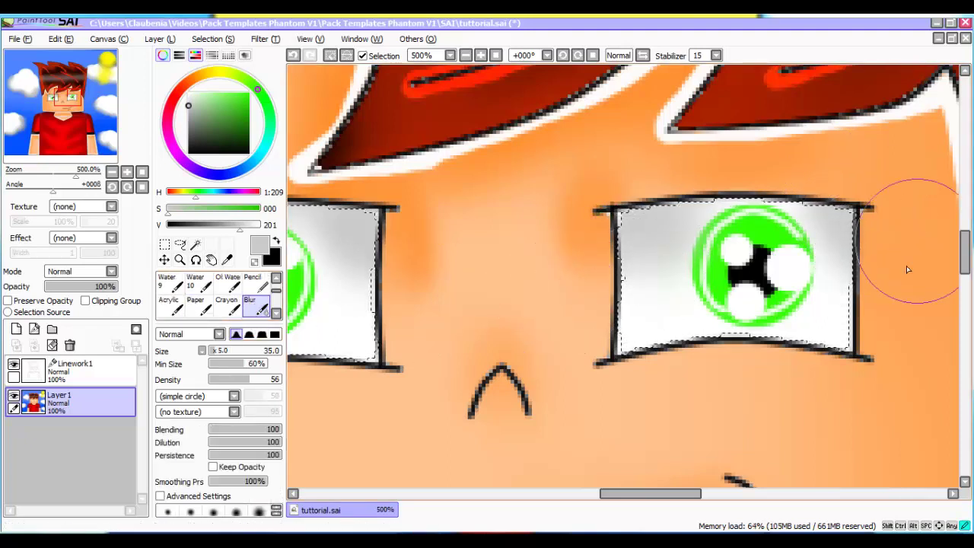
mouse_move(870, 171)
mouse_down()
mouse_move(878, 282)
mouse_move(865, 267)
mouse_up()
Blend the grey shading in the white of the left eye with the Blur tool at size 35
key(Left)
key(Left)
key(Left)
key(Left)
key(Left)
key(Left)
key(Left)
key(Left)
key(Left)
key(Left)
key(Left)
key(Left)
key(Left)
key(Left)
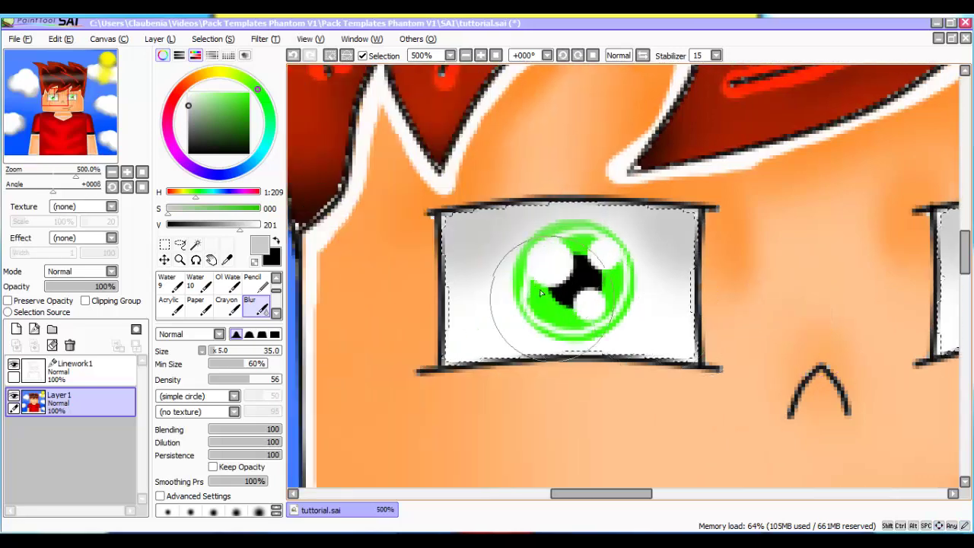
mouse_move(485, 243)
mouse_down()
mouse_move(478, 303)
mouse_move(477, 265)
mouse_move(713, 271)
mouse_move(685, 299)
mouse_move(495, 220)
mouse_up()
scroll(495, 221, down, 4)
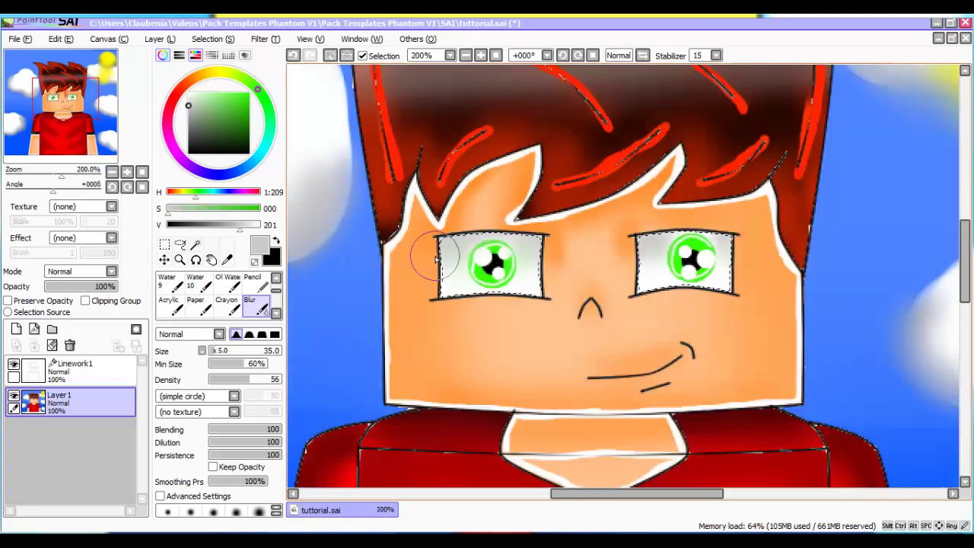
Make Linework1 the active layer and clear the selection around the eyes
scroll(554, 355, down, 3)
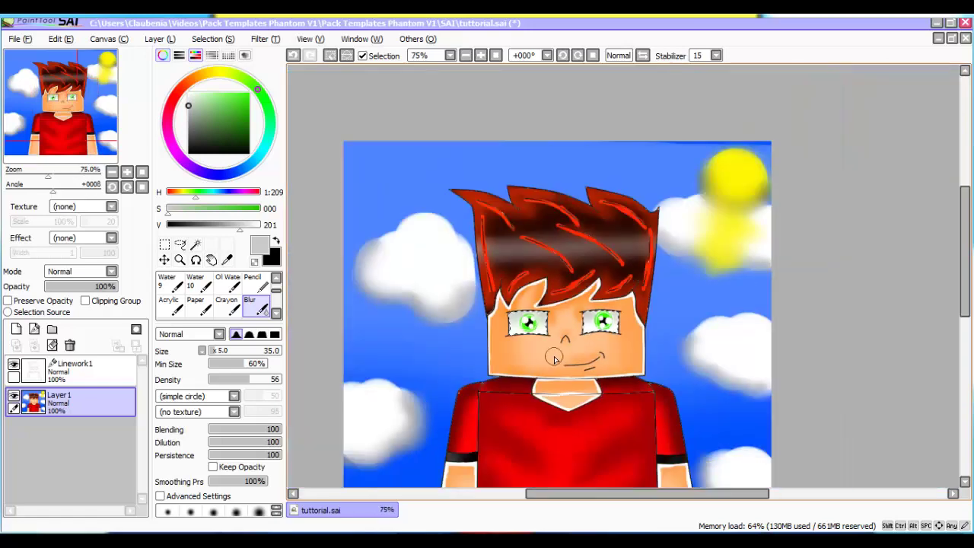
scroll(554, 355, up, 1)
click(76, 370)
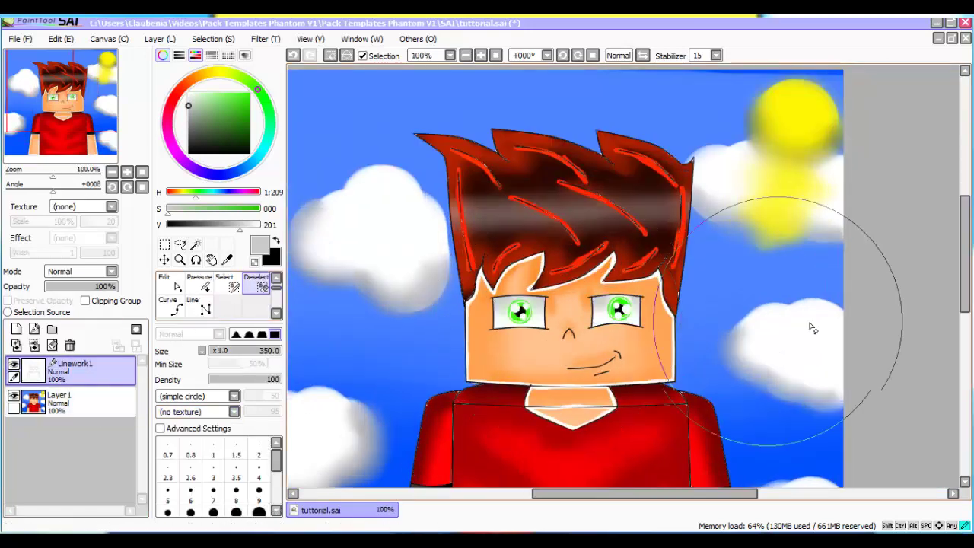
scroll(533, 281, down, 2)
scroll(542, 282, down, 1)
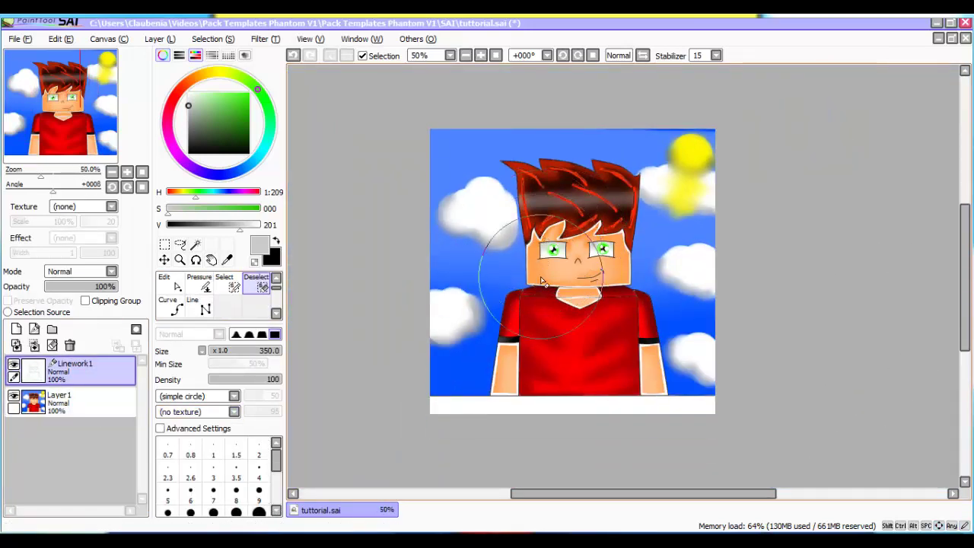